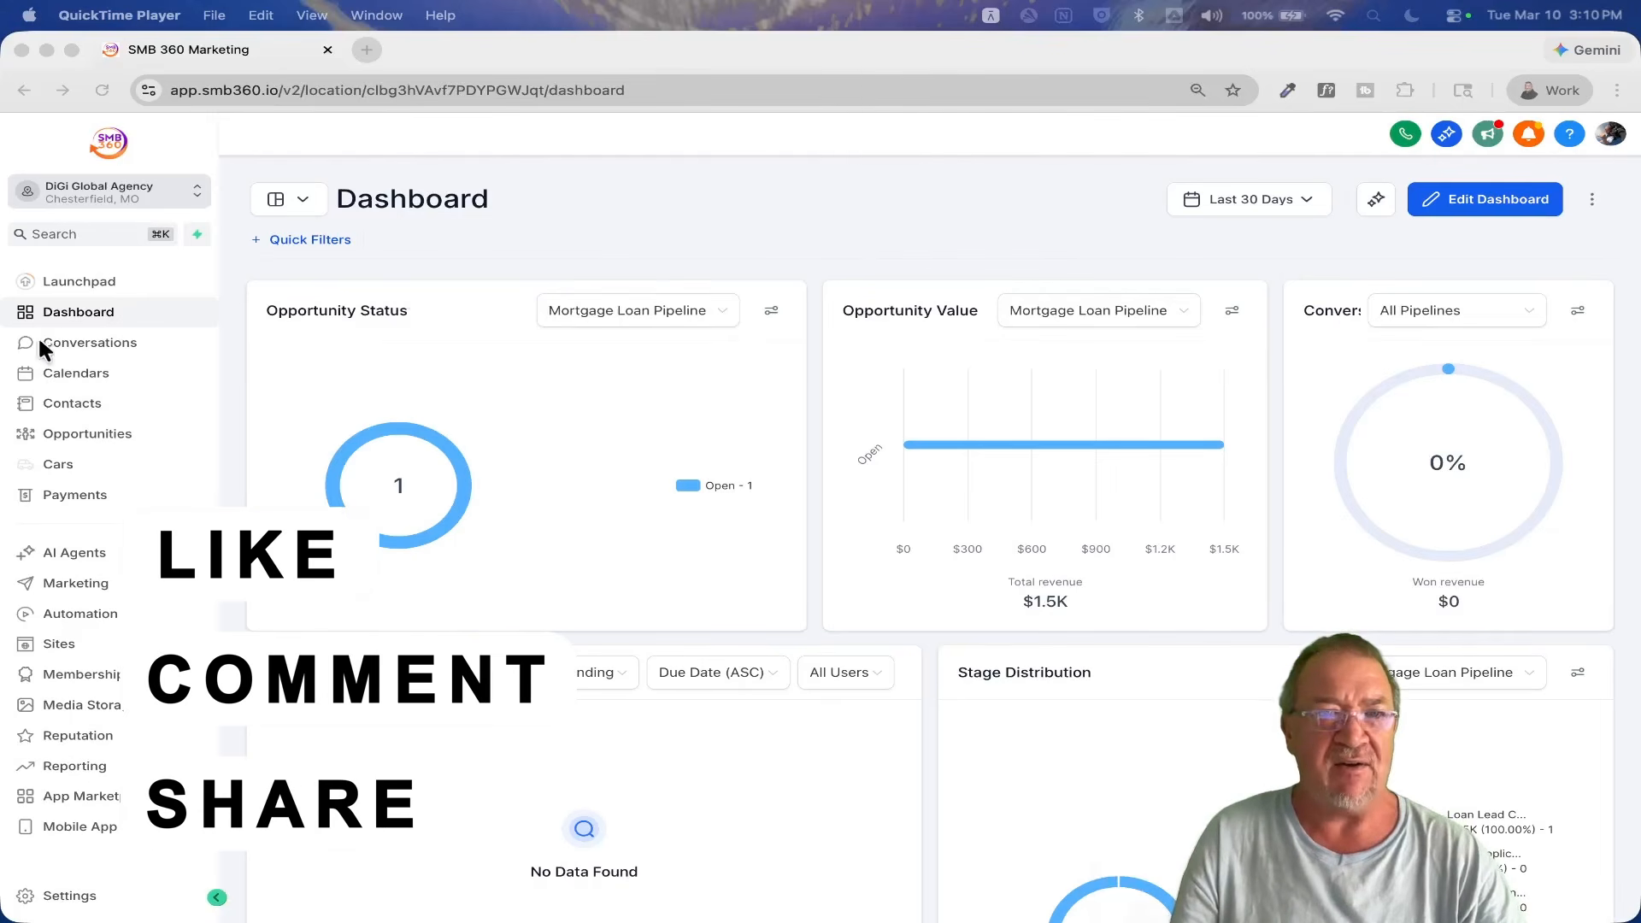
# Step: Browse the template library for a new dashboard and return to the default dashboard without adding one
pyautogui.click(105, 270)
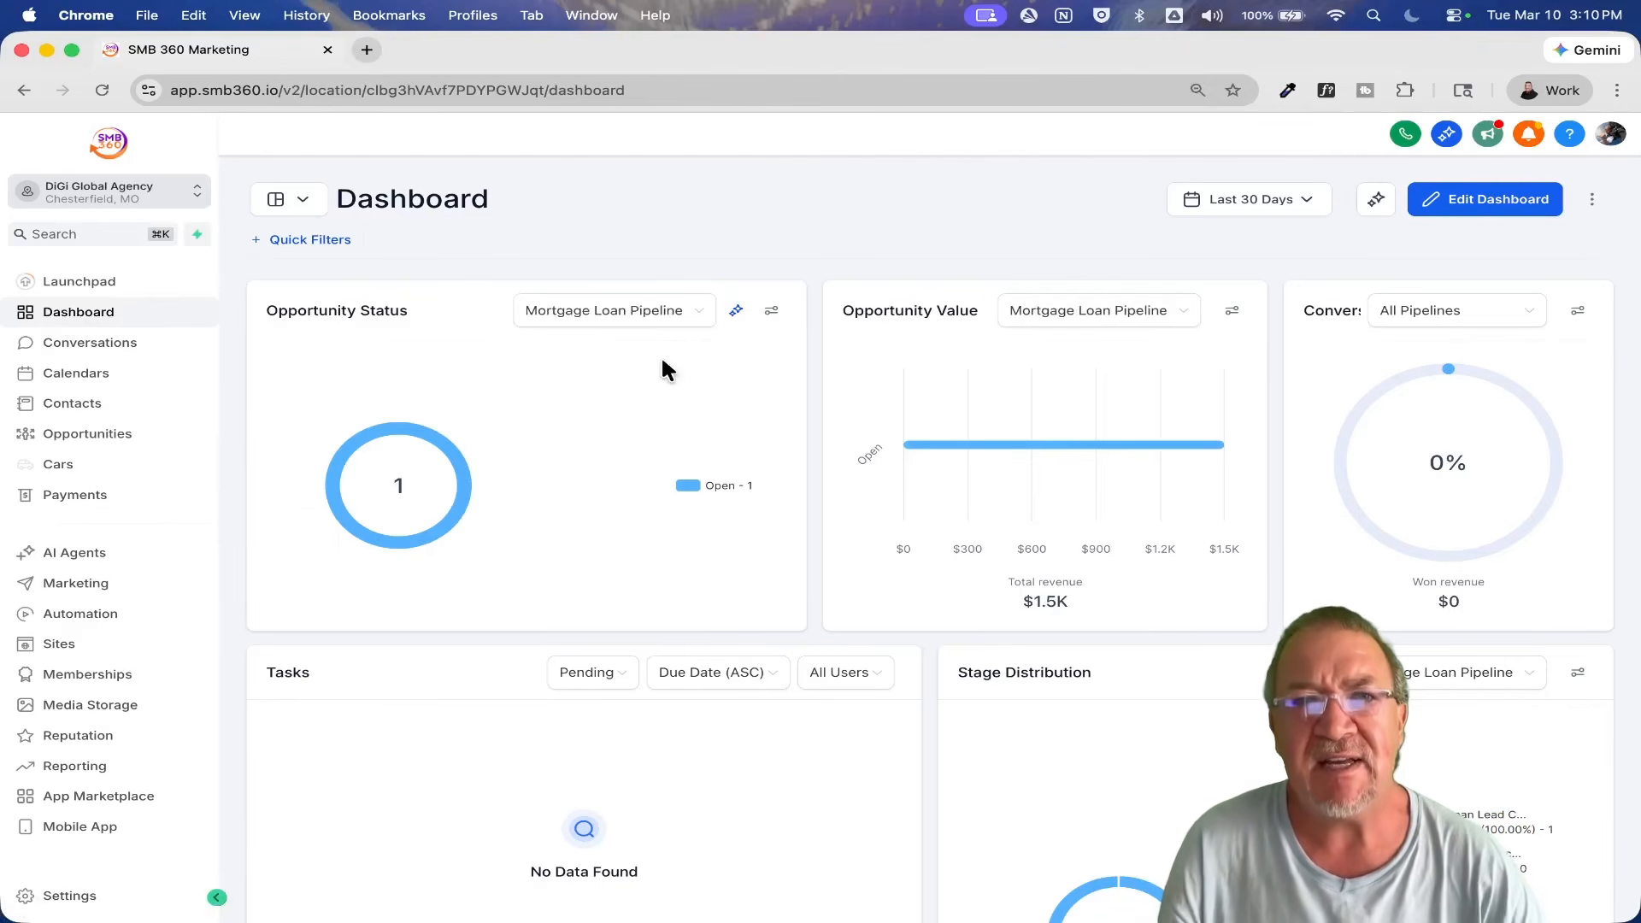
pyautogui.click(302, 201)
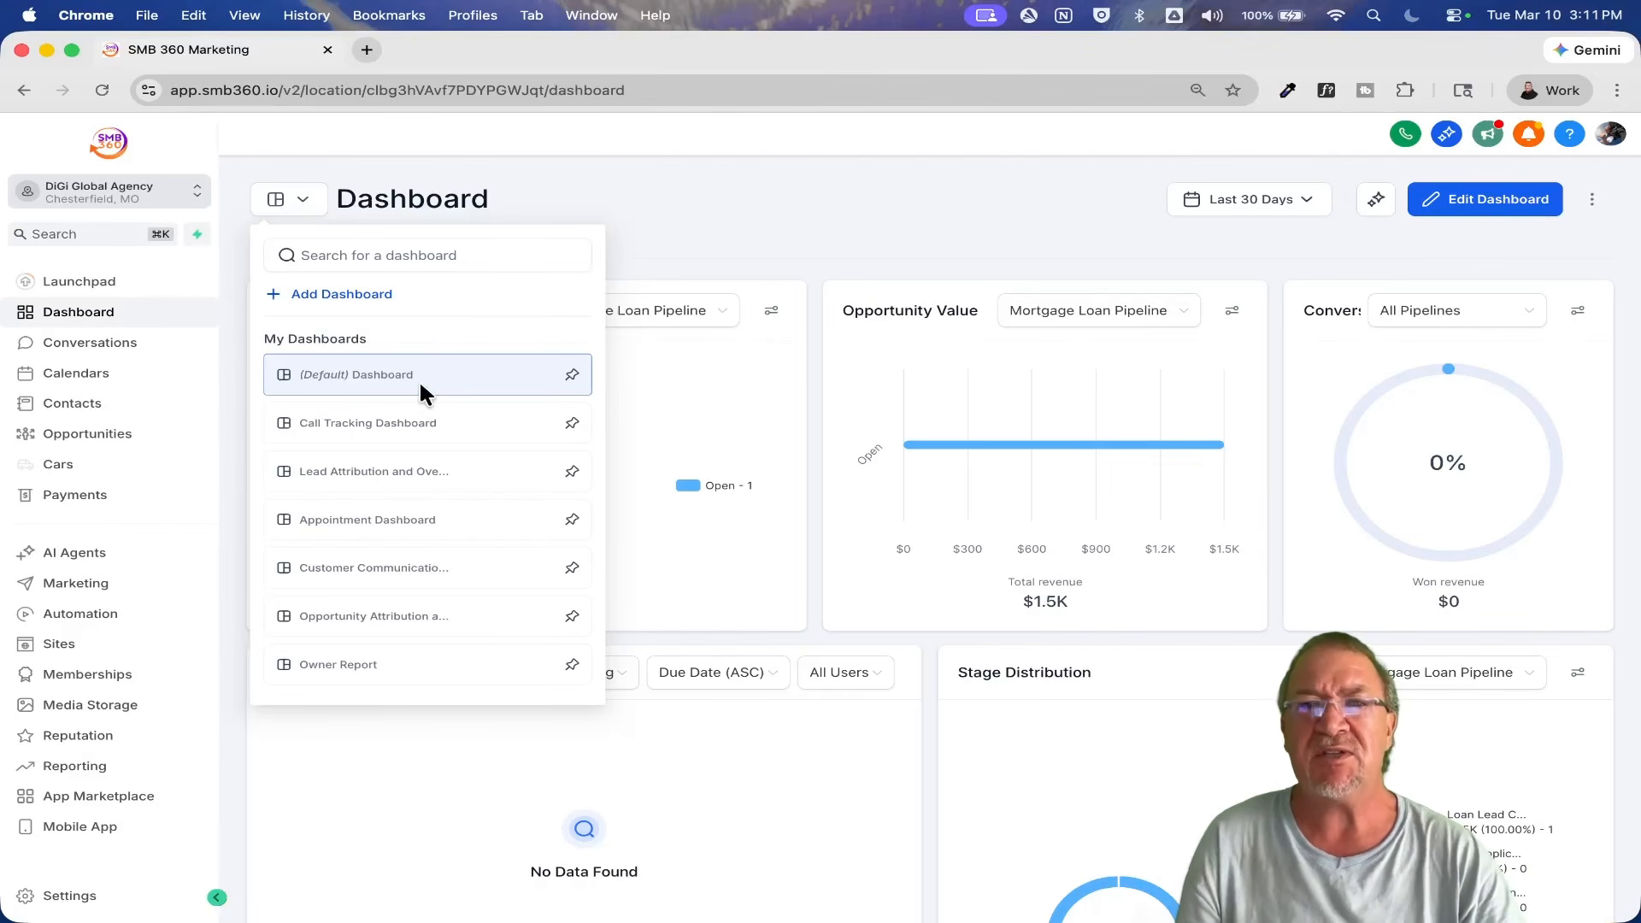
pyautogui.click(329, 294)
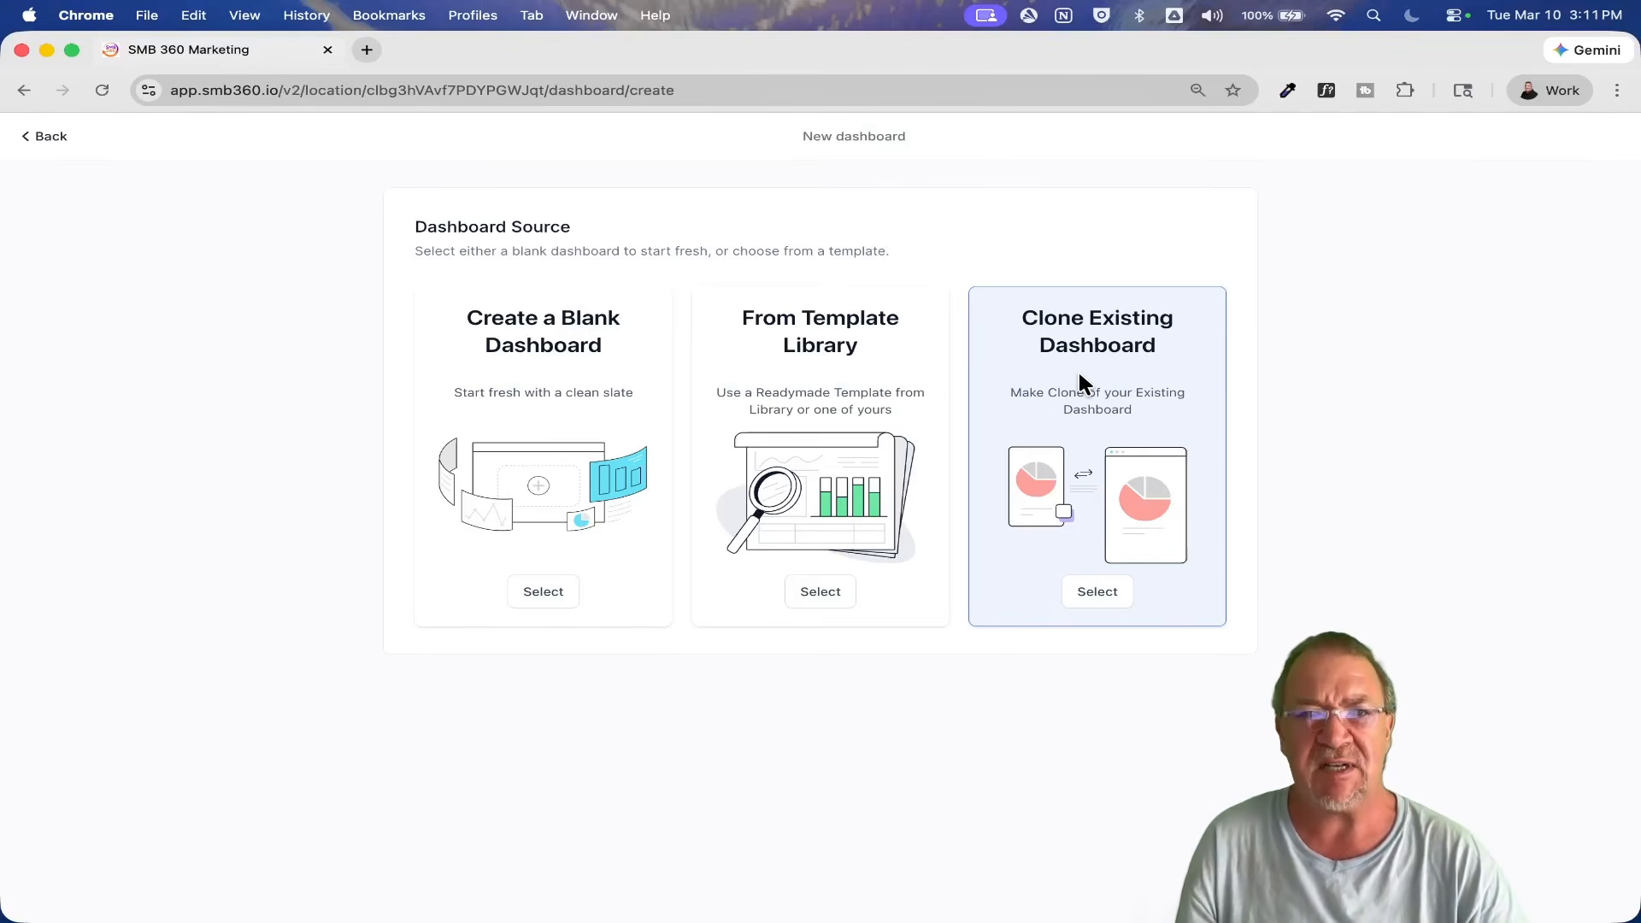
pyautogui.click(821, 593)
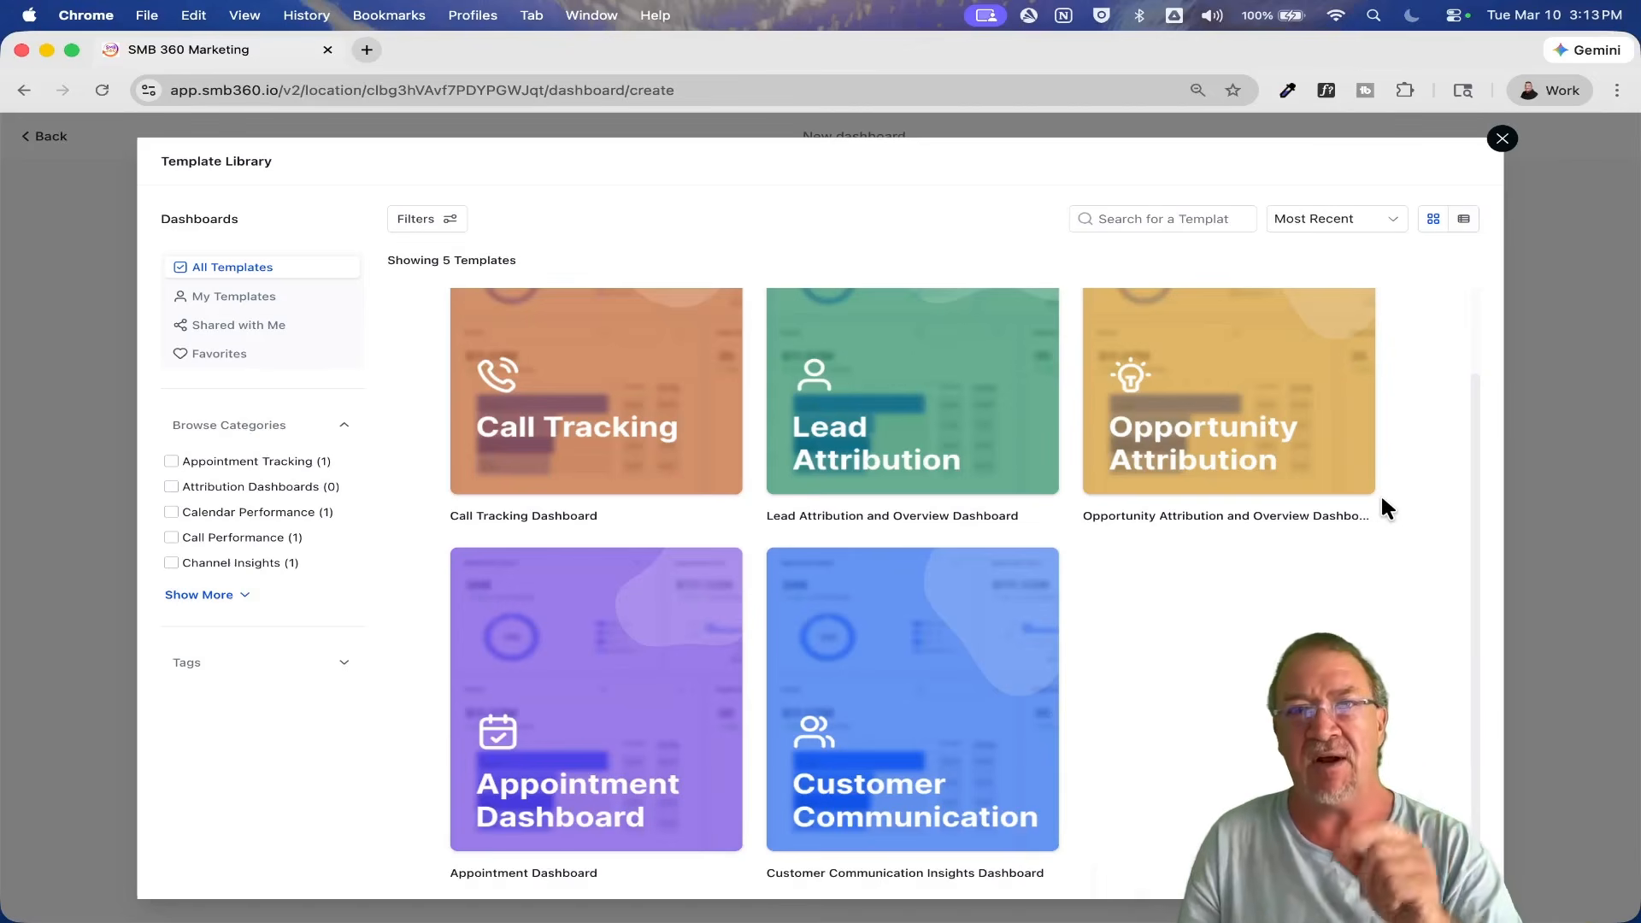
pyautogui.click(1501, 138)
pyautogui.click(49, 139)
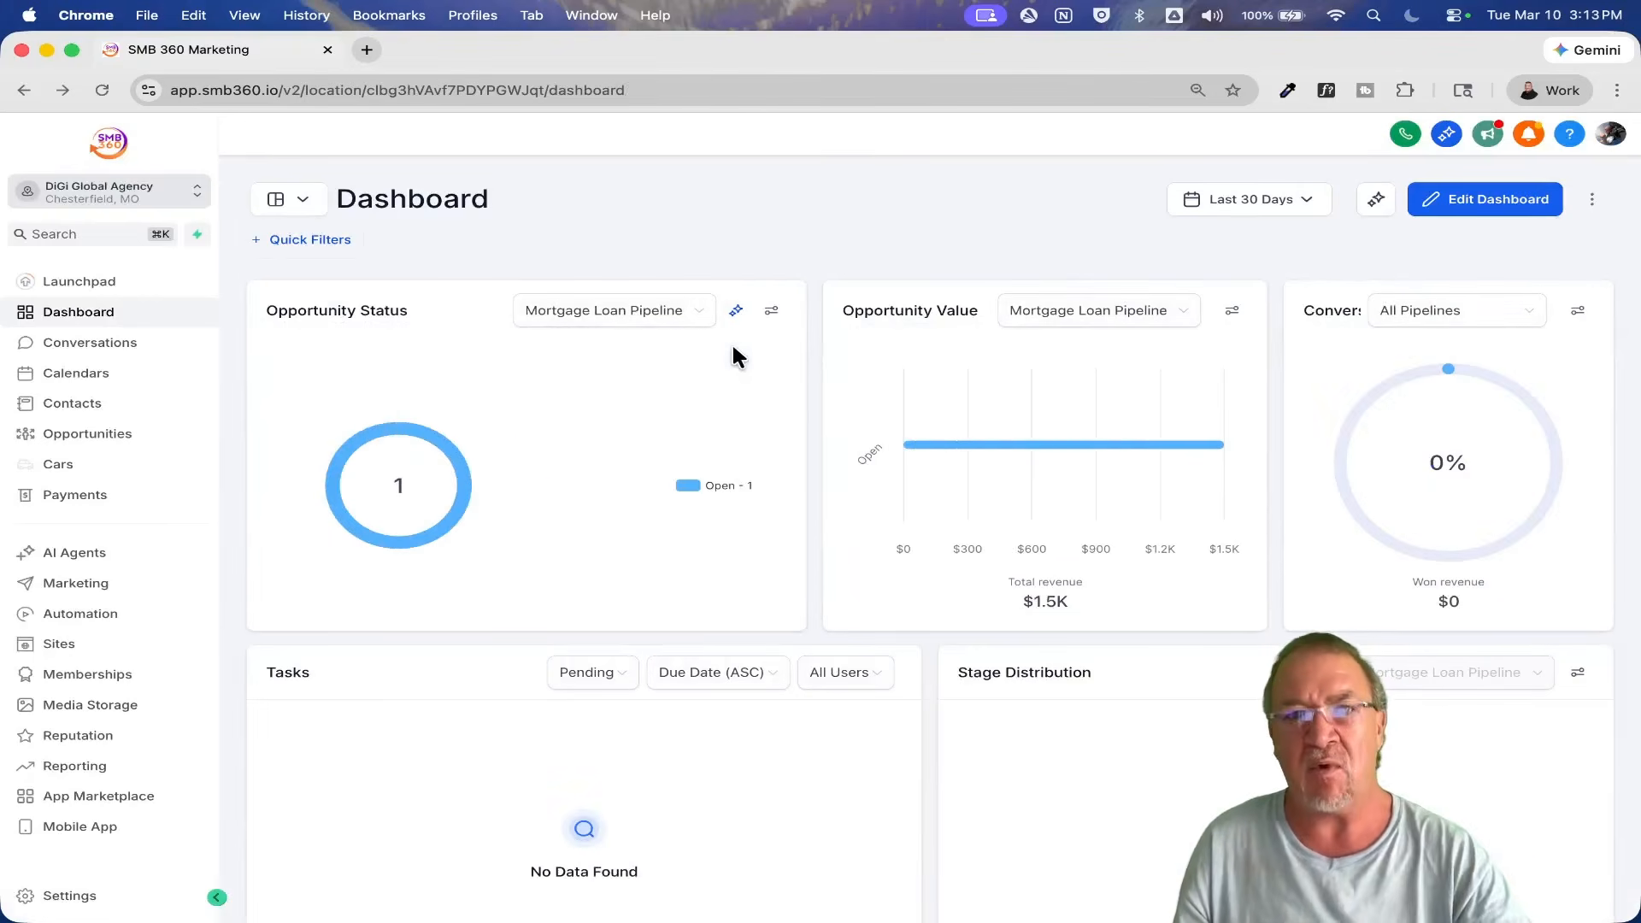
# Step: Try the Yesterday and Today presets for the dashboard's date range, and cancel without applying them
pyautogui.click(1305, 205)
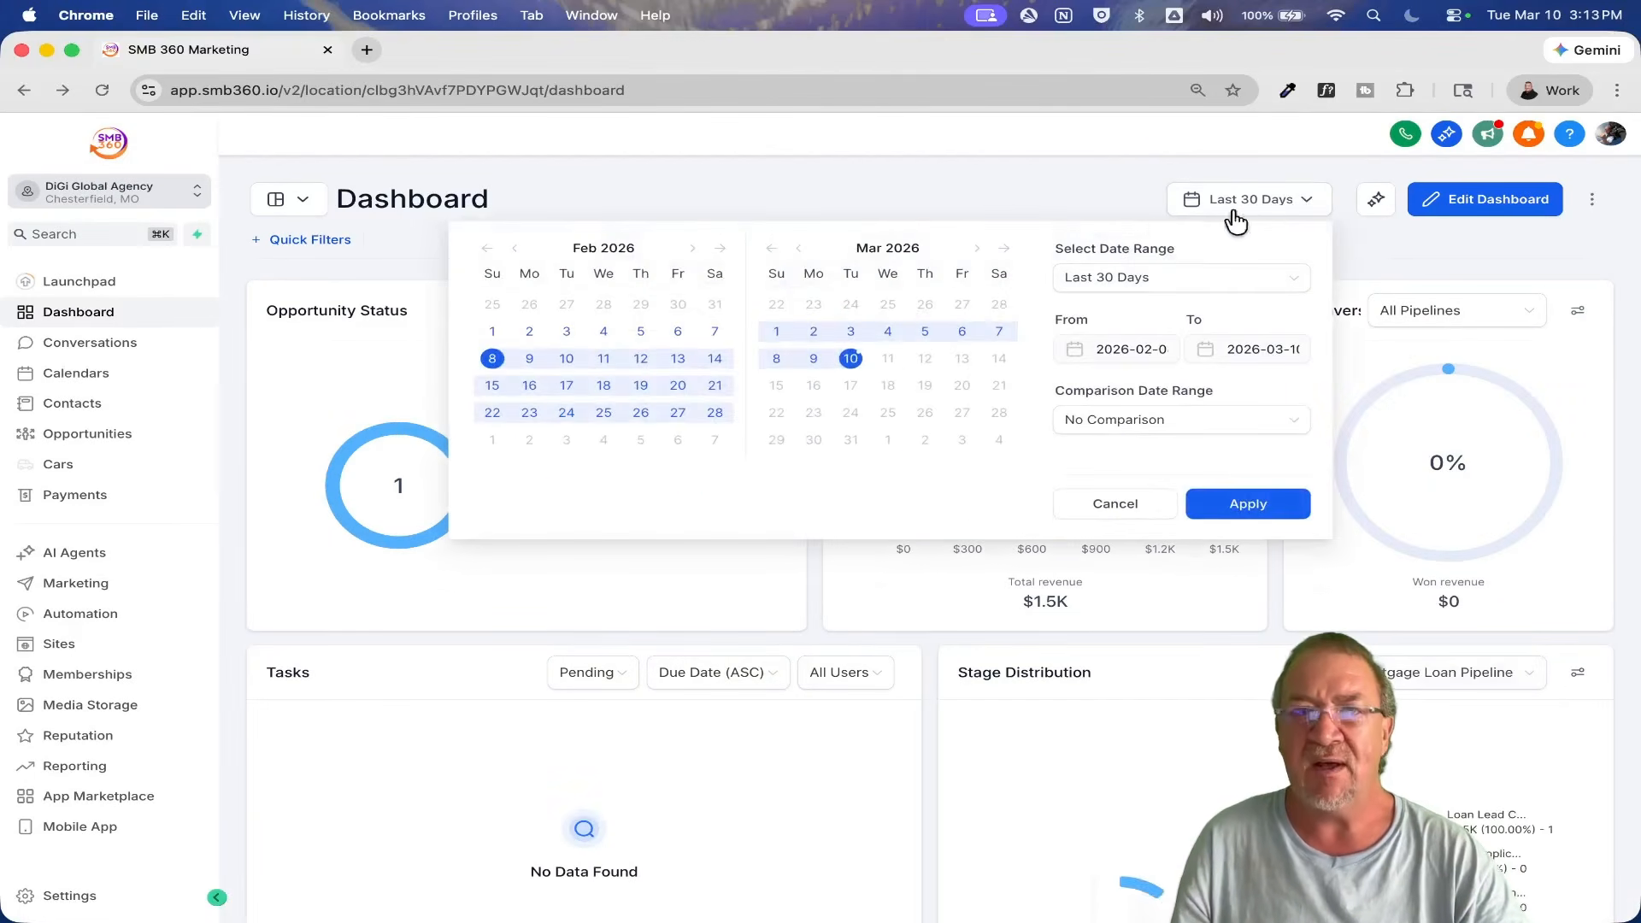
pyautogui.click(1169, 287)
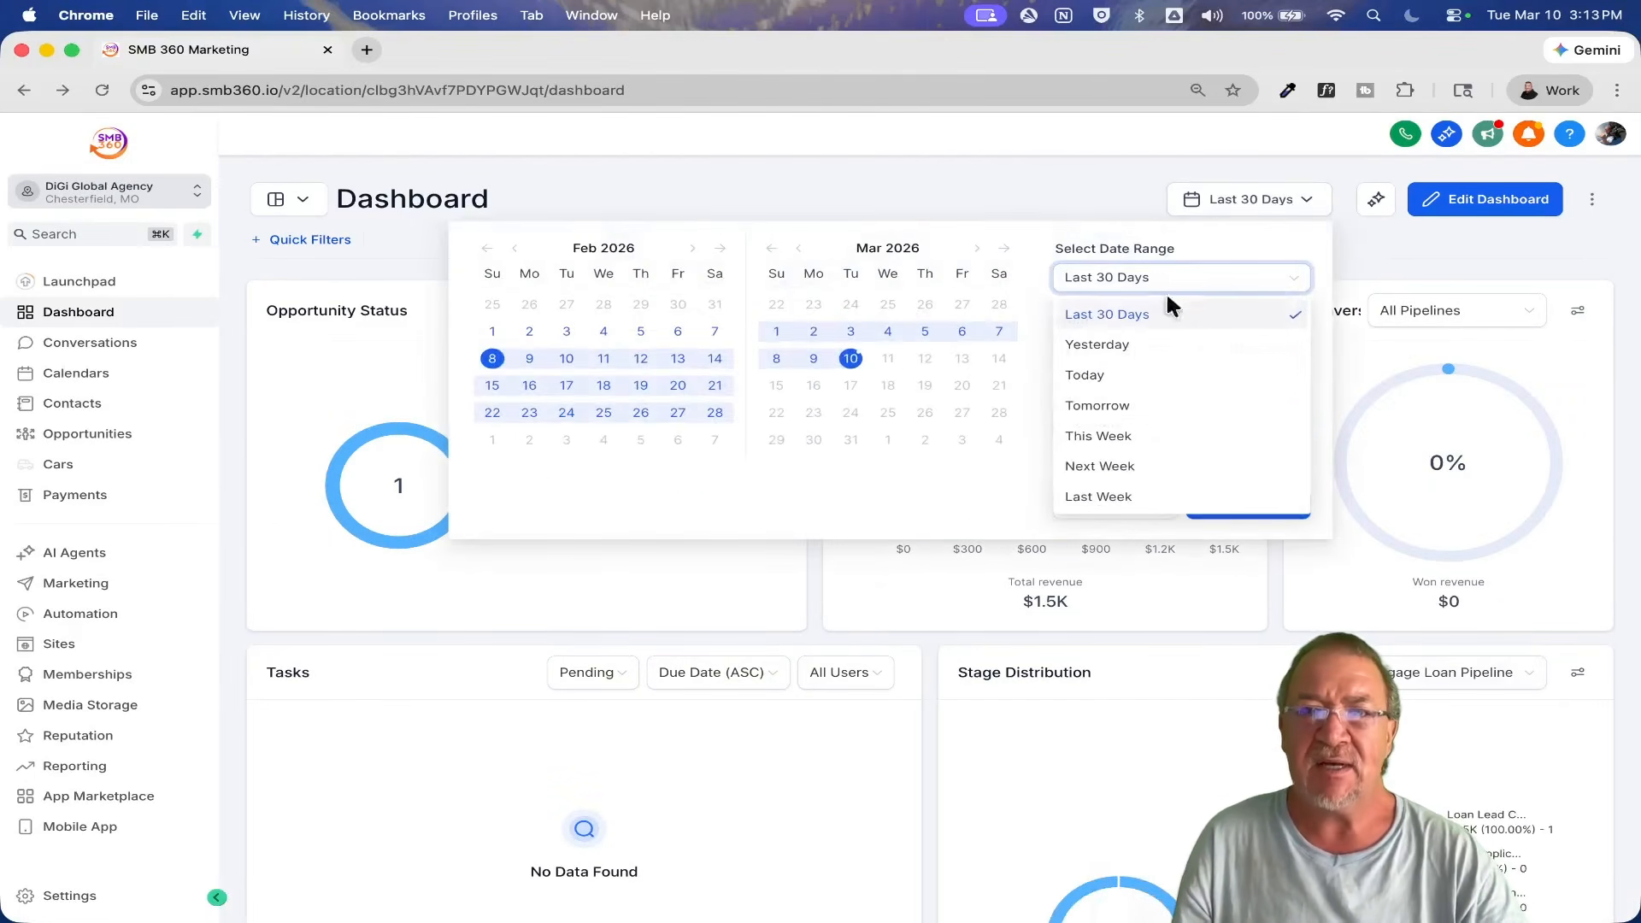
pyautogui.click(1145, 341)
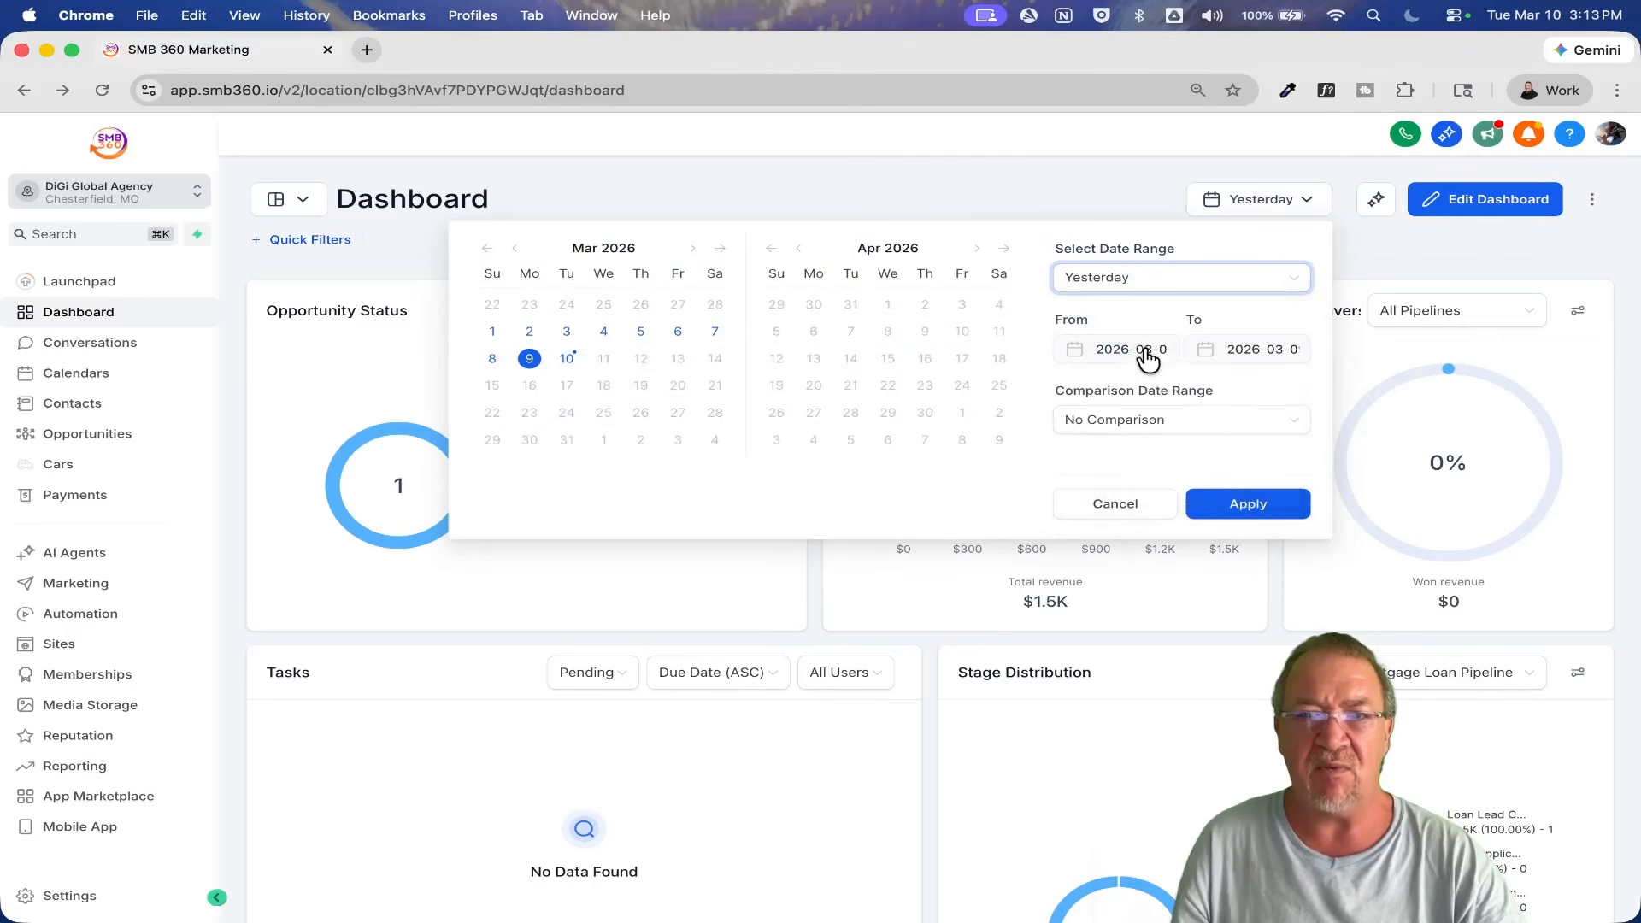
pyautogui.click(1148, 281)
pyautogui.click(1115, 386)
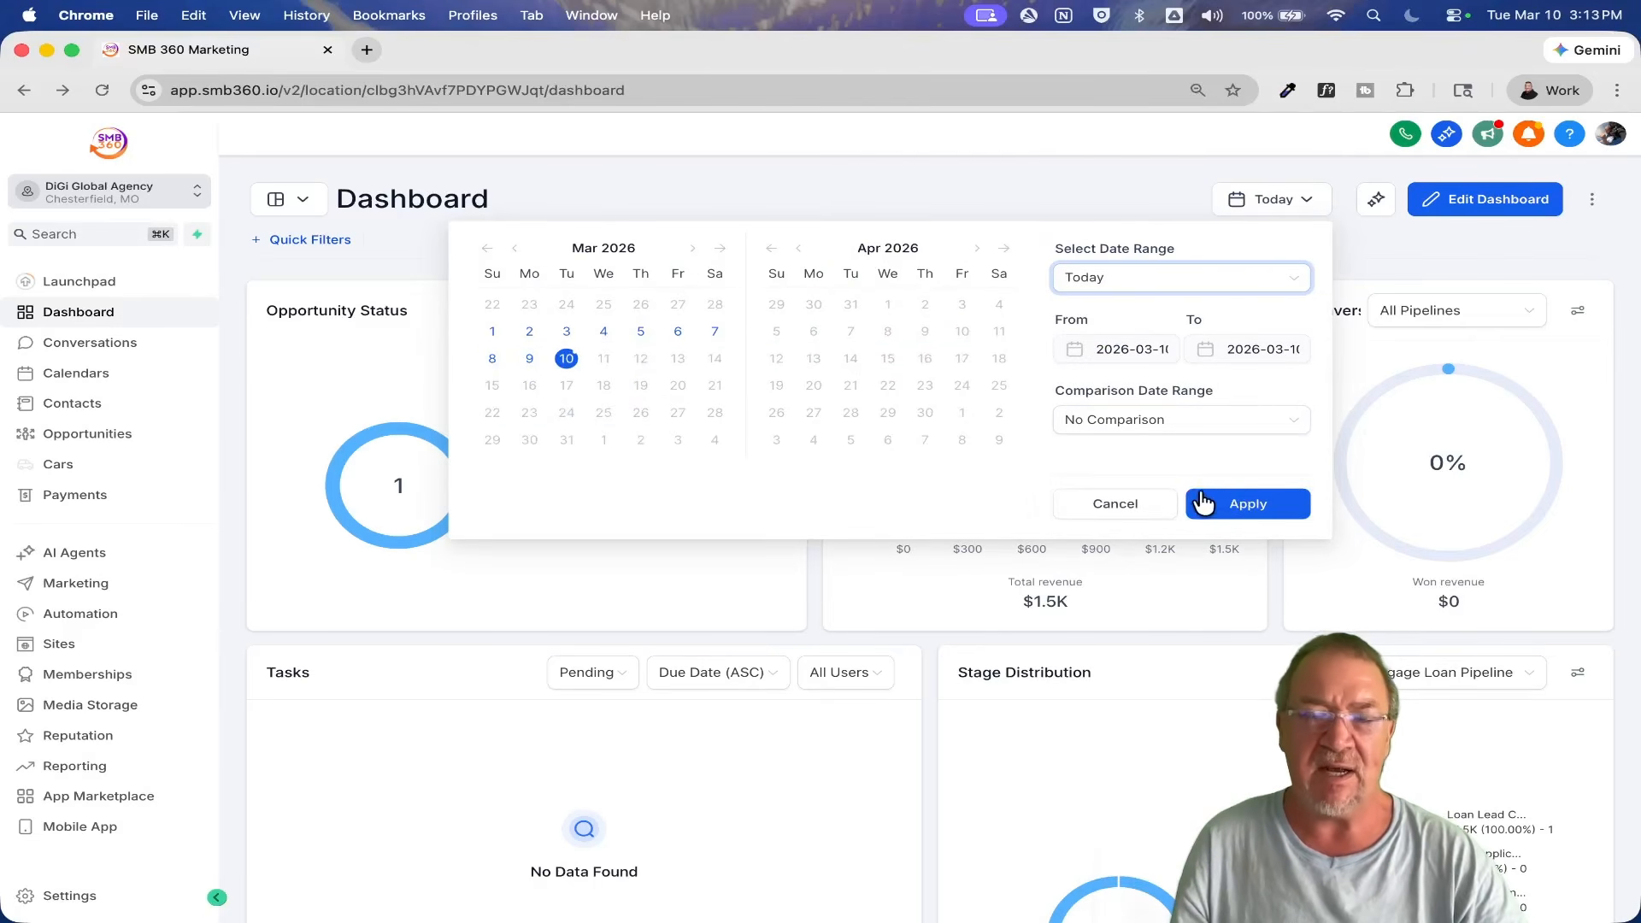
pyautogui.click(1112, 506)
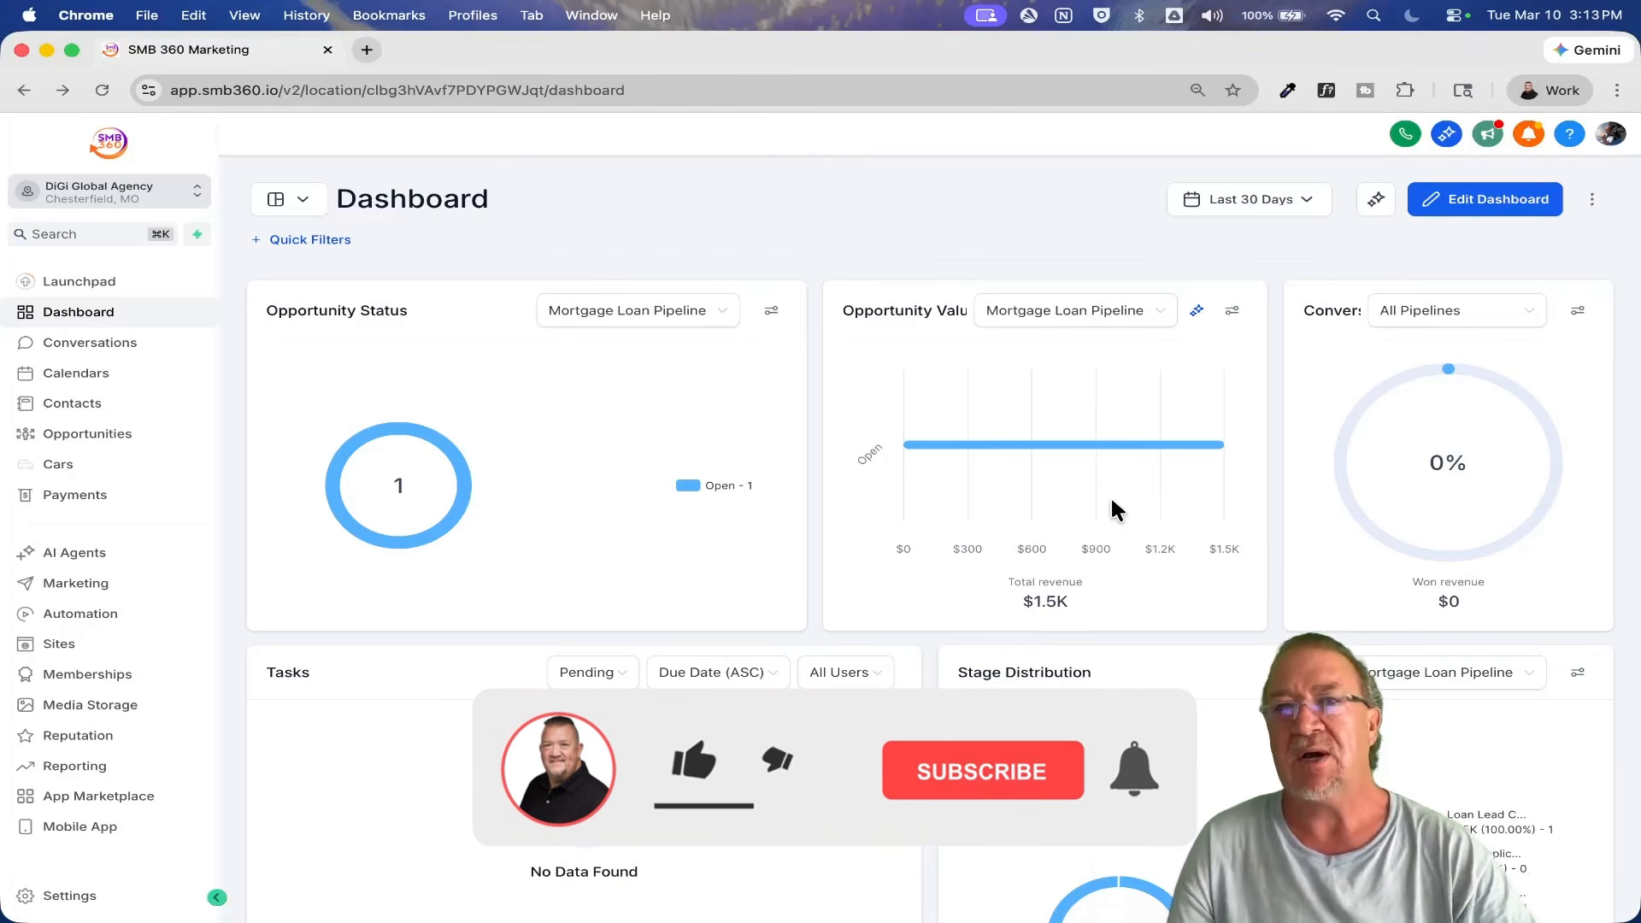
# Step: Put the dashboard into edit mode and examine the Contacts and Opportunities widgets available to add
pyautogui.click(1476, 207)
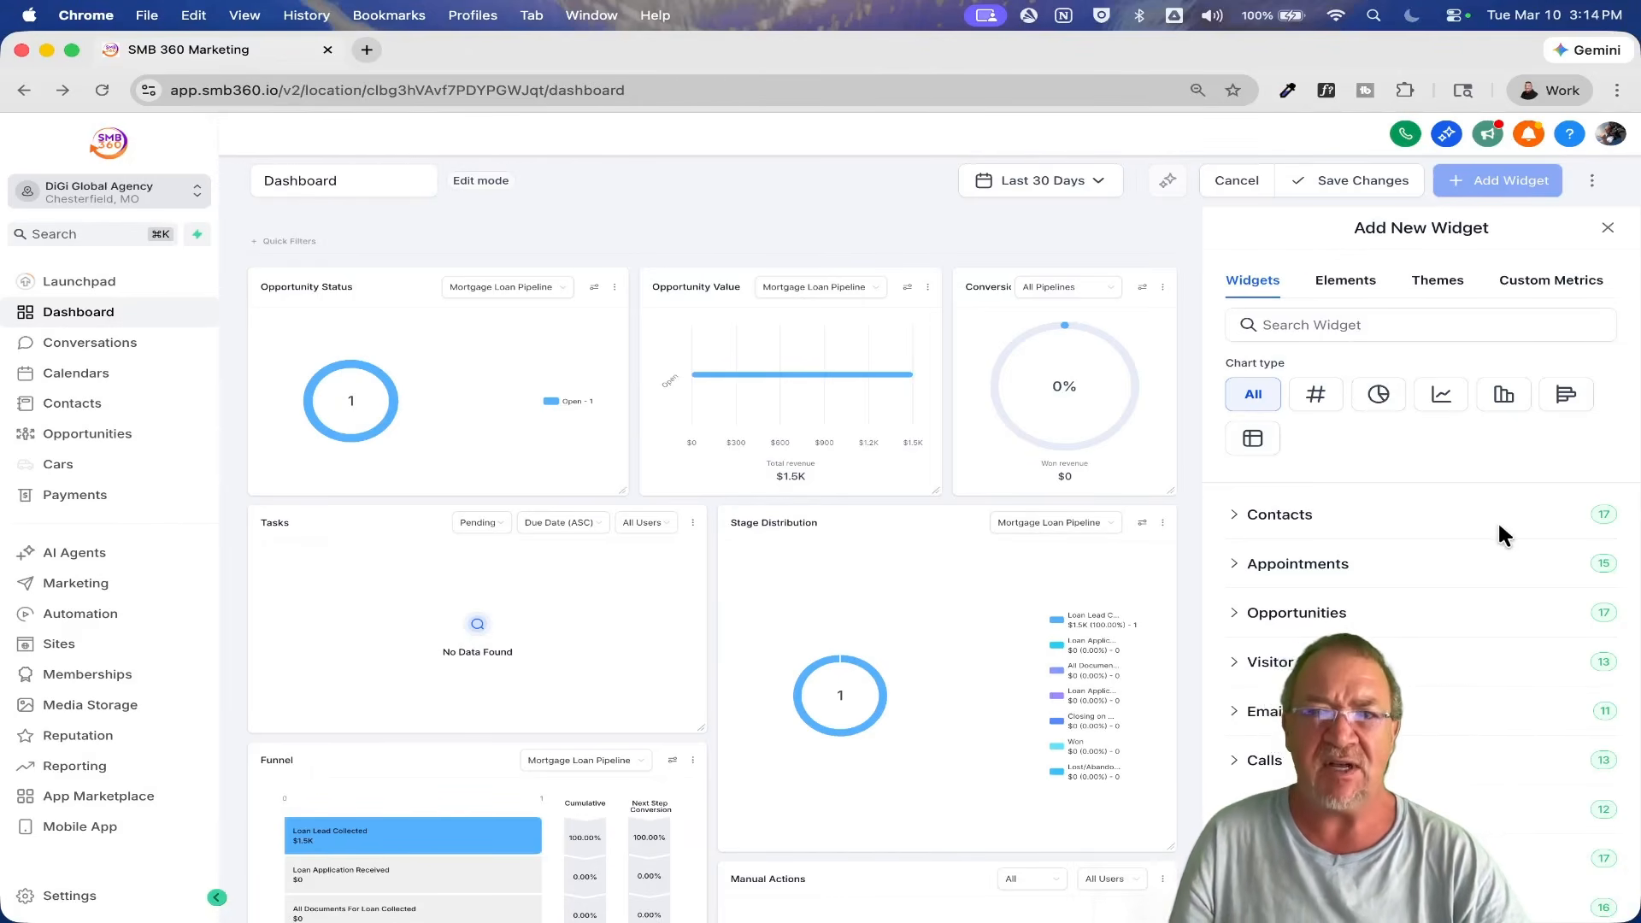
pyautogui.scroll(-3, 1497, 531)
pyautogui.scroll(2, 1282, 525)
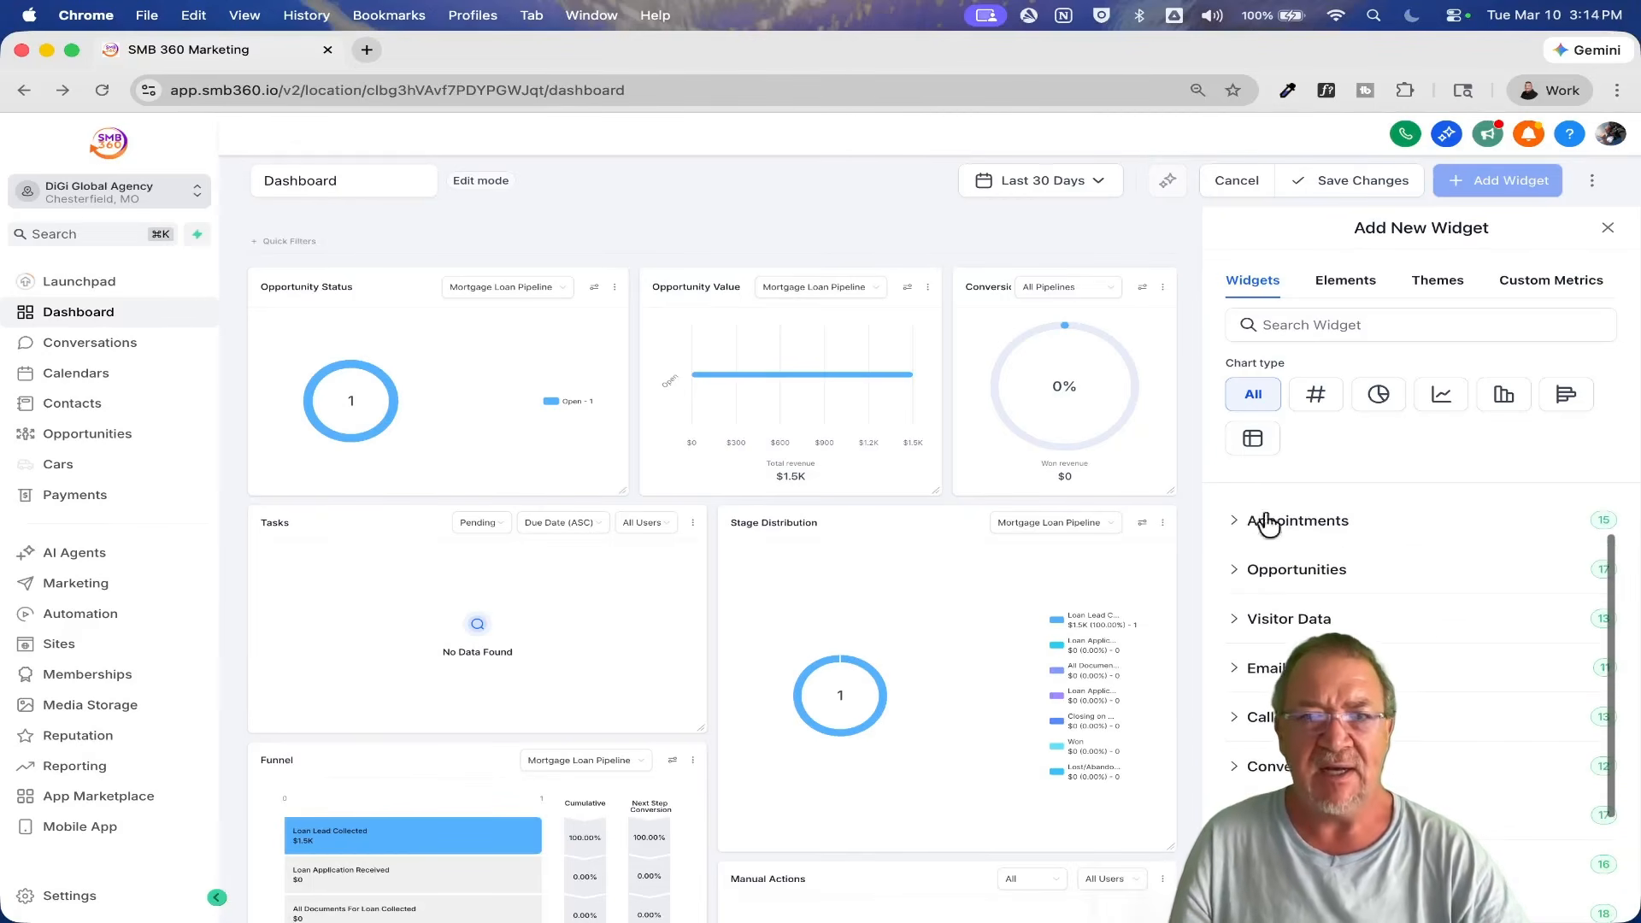
pyautogui.scroll(1, 1323, 564)
pyautogui.click(1240, 514)
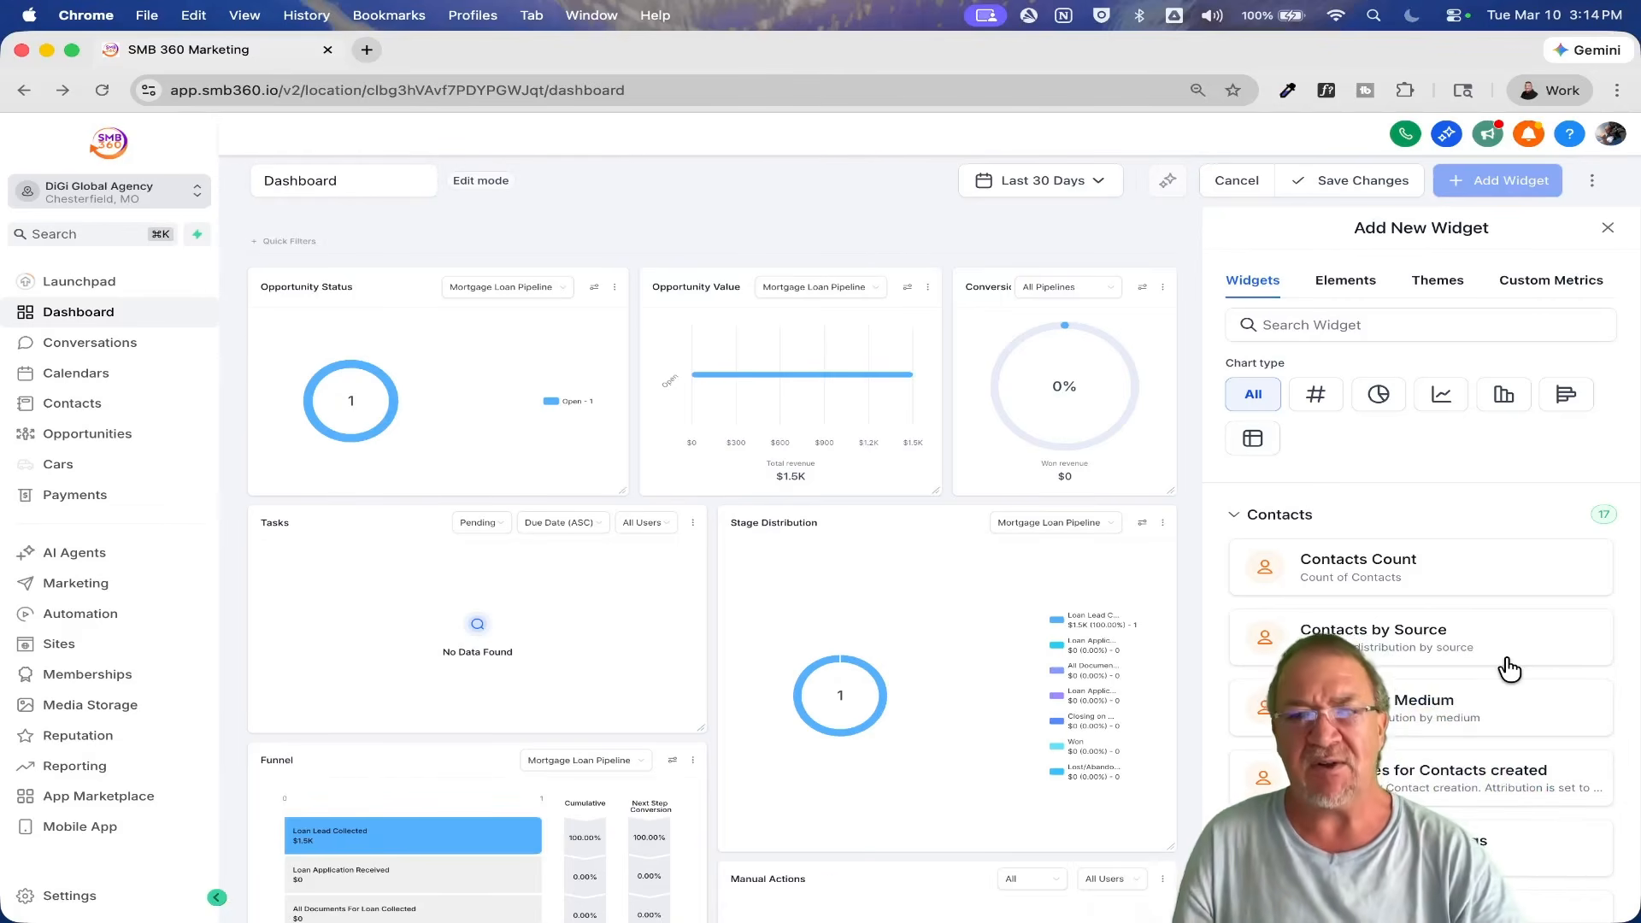
pyautogui.scroll(-6, 1509, 669)
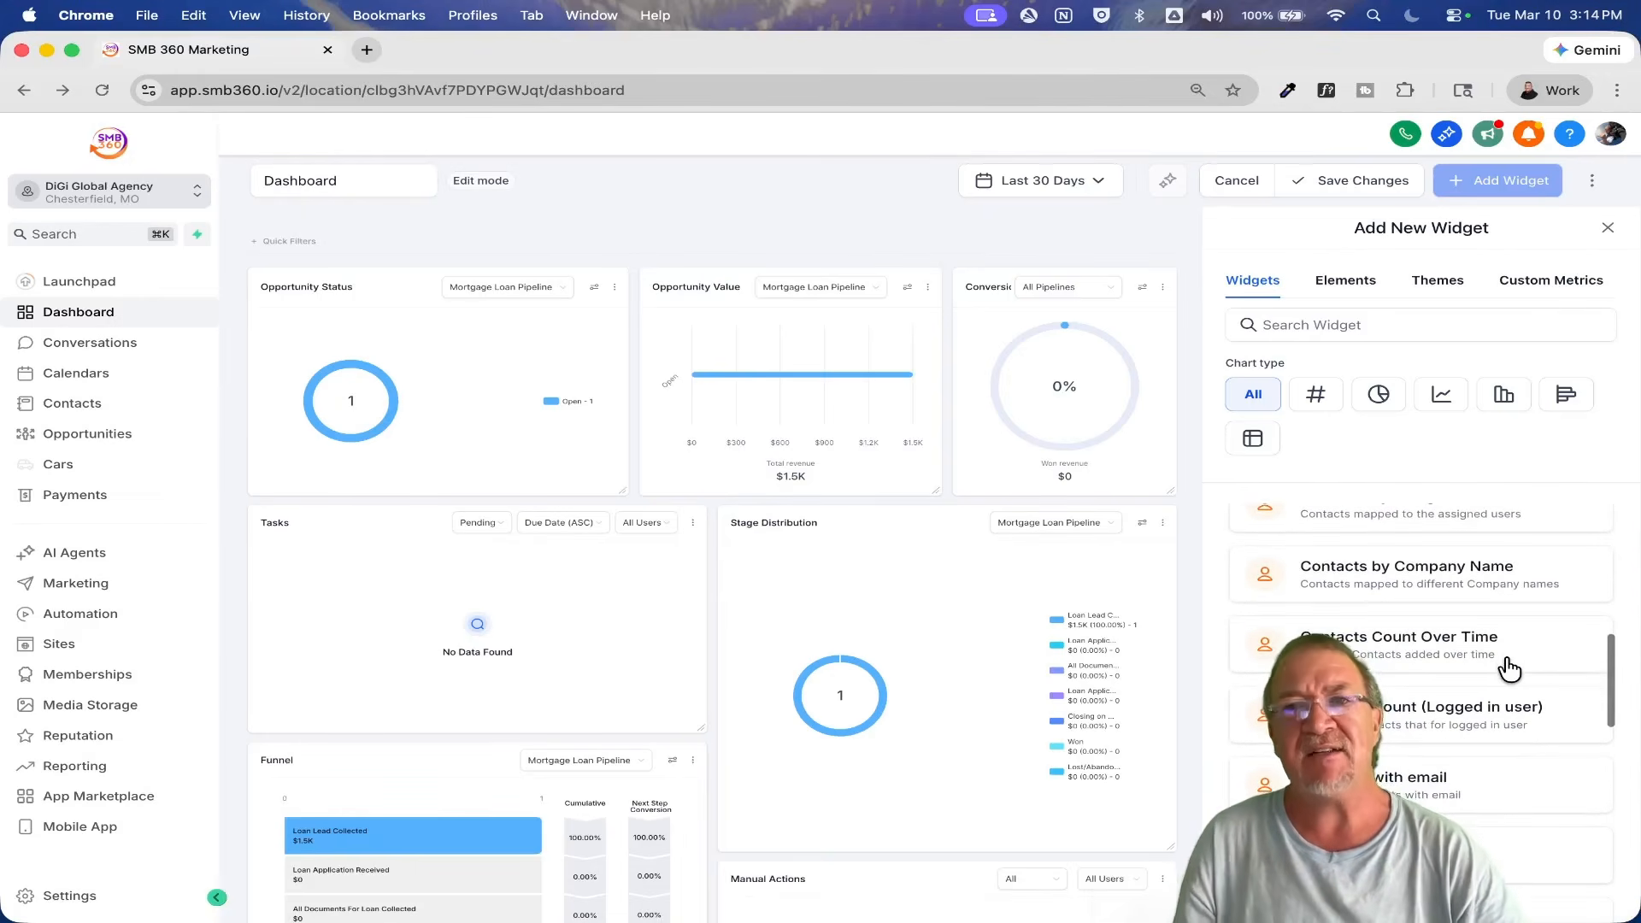
pyautogui.scroll(-3, 1509, 669)
pyautogui.scroll(-5, 1510, 669)
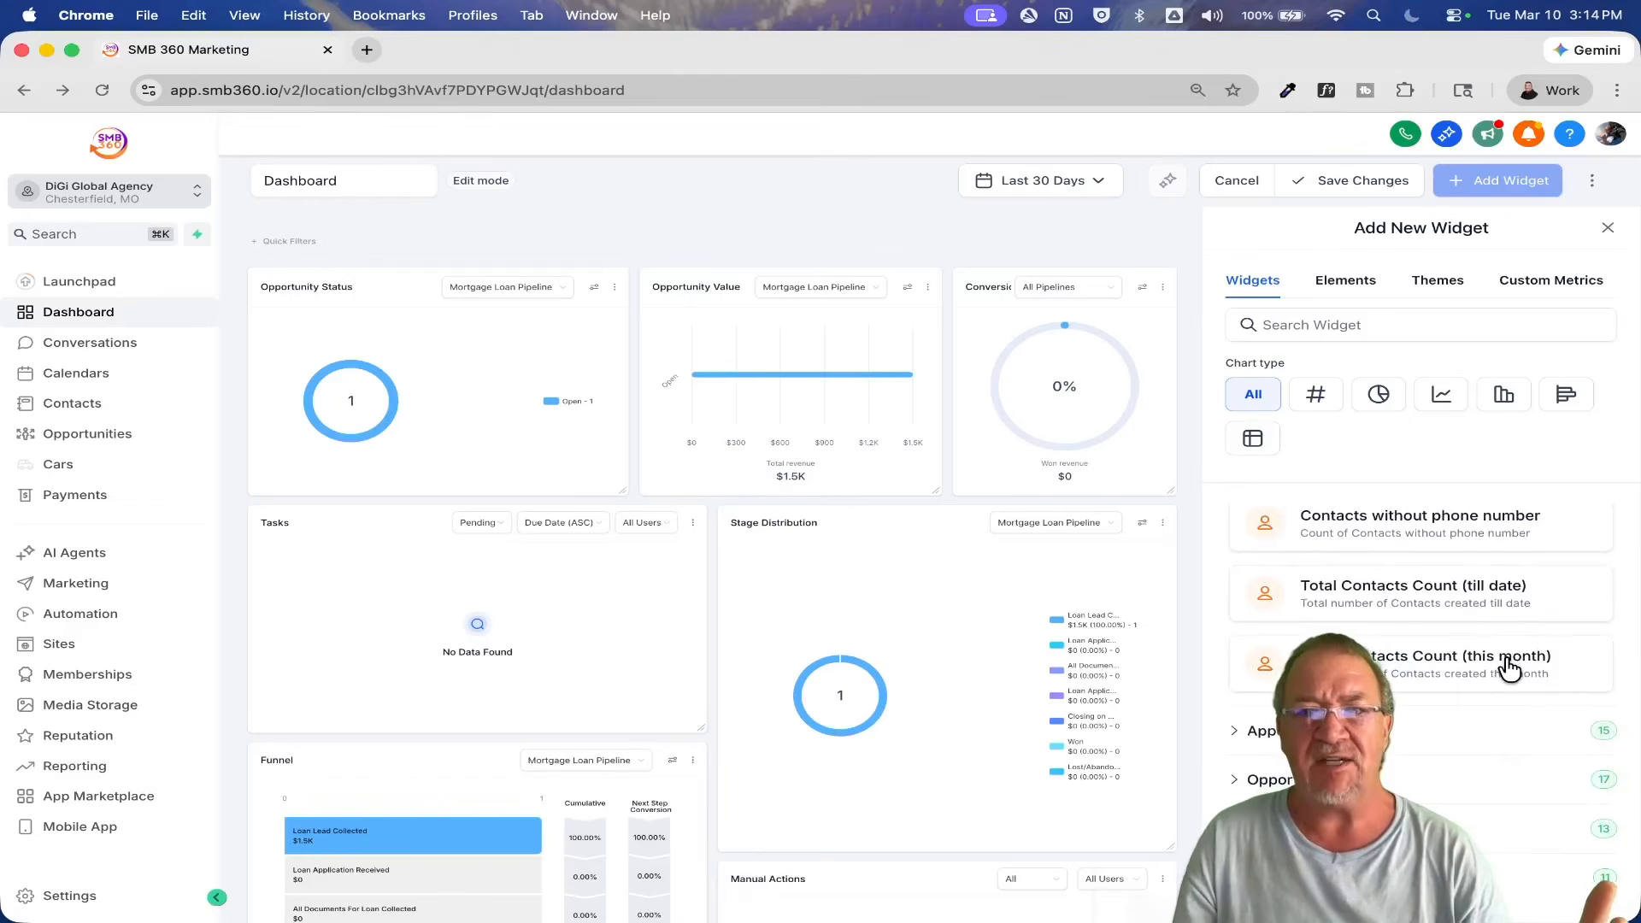
pyautogui.scroll(-2, 1510, 669)
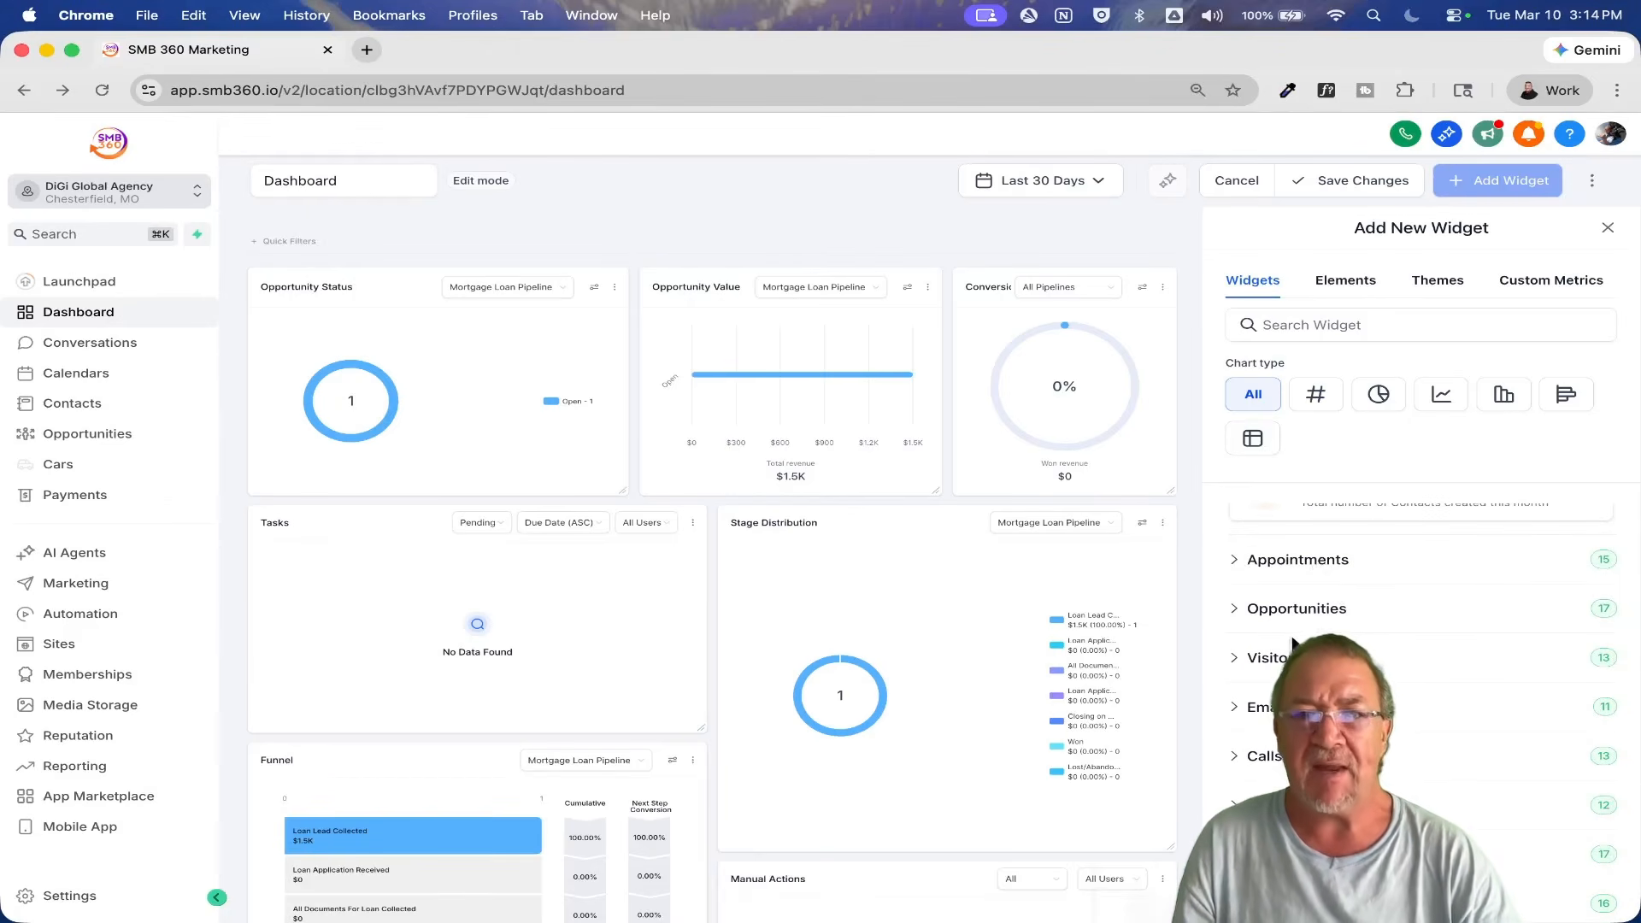
pyautogui.click(1236, 612)
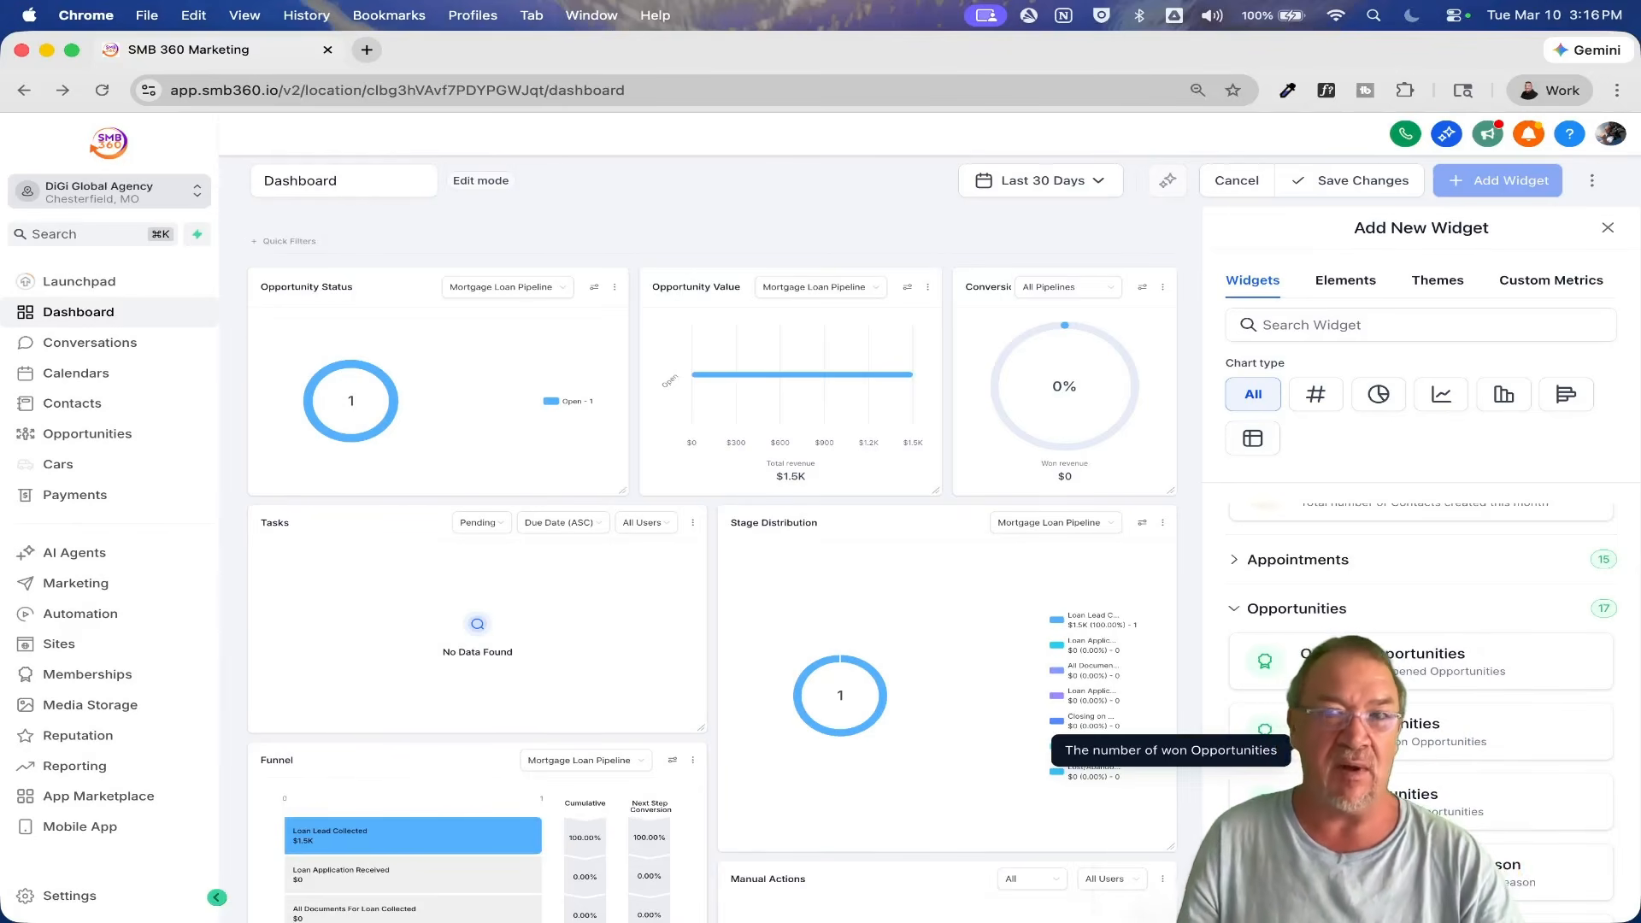
pyautogui.click(1239, 624)
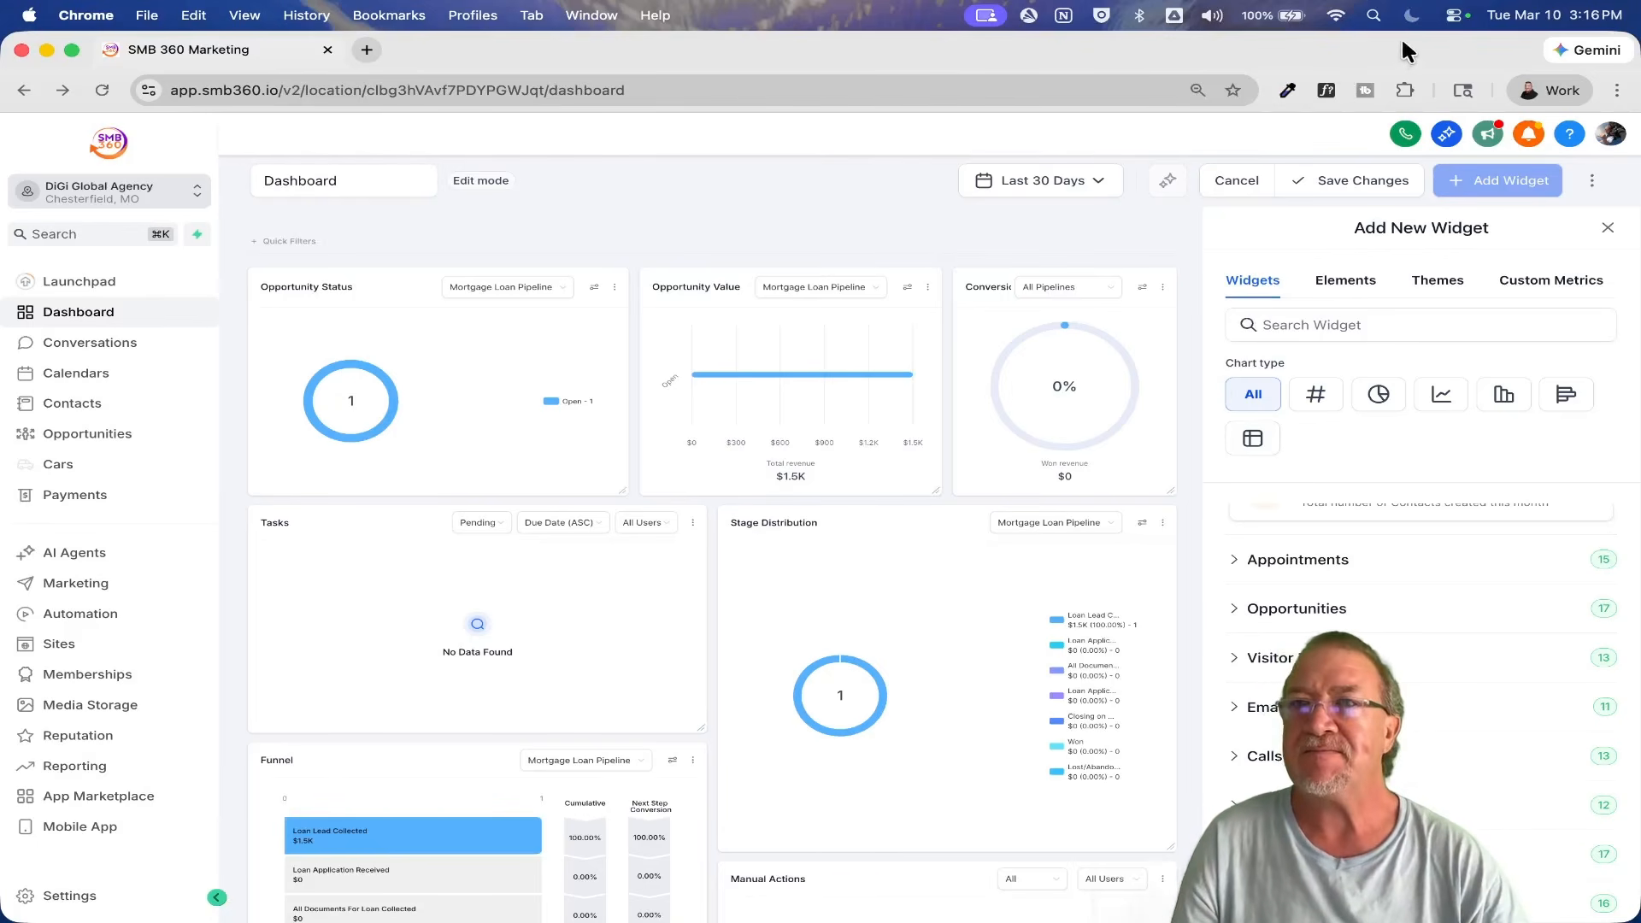
# Step: Turn on the macOS Do Not Disturb focus
pyautogui.click(1411, 15)
pyautogui.click(1319, 95)
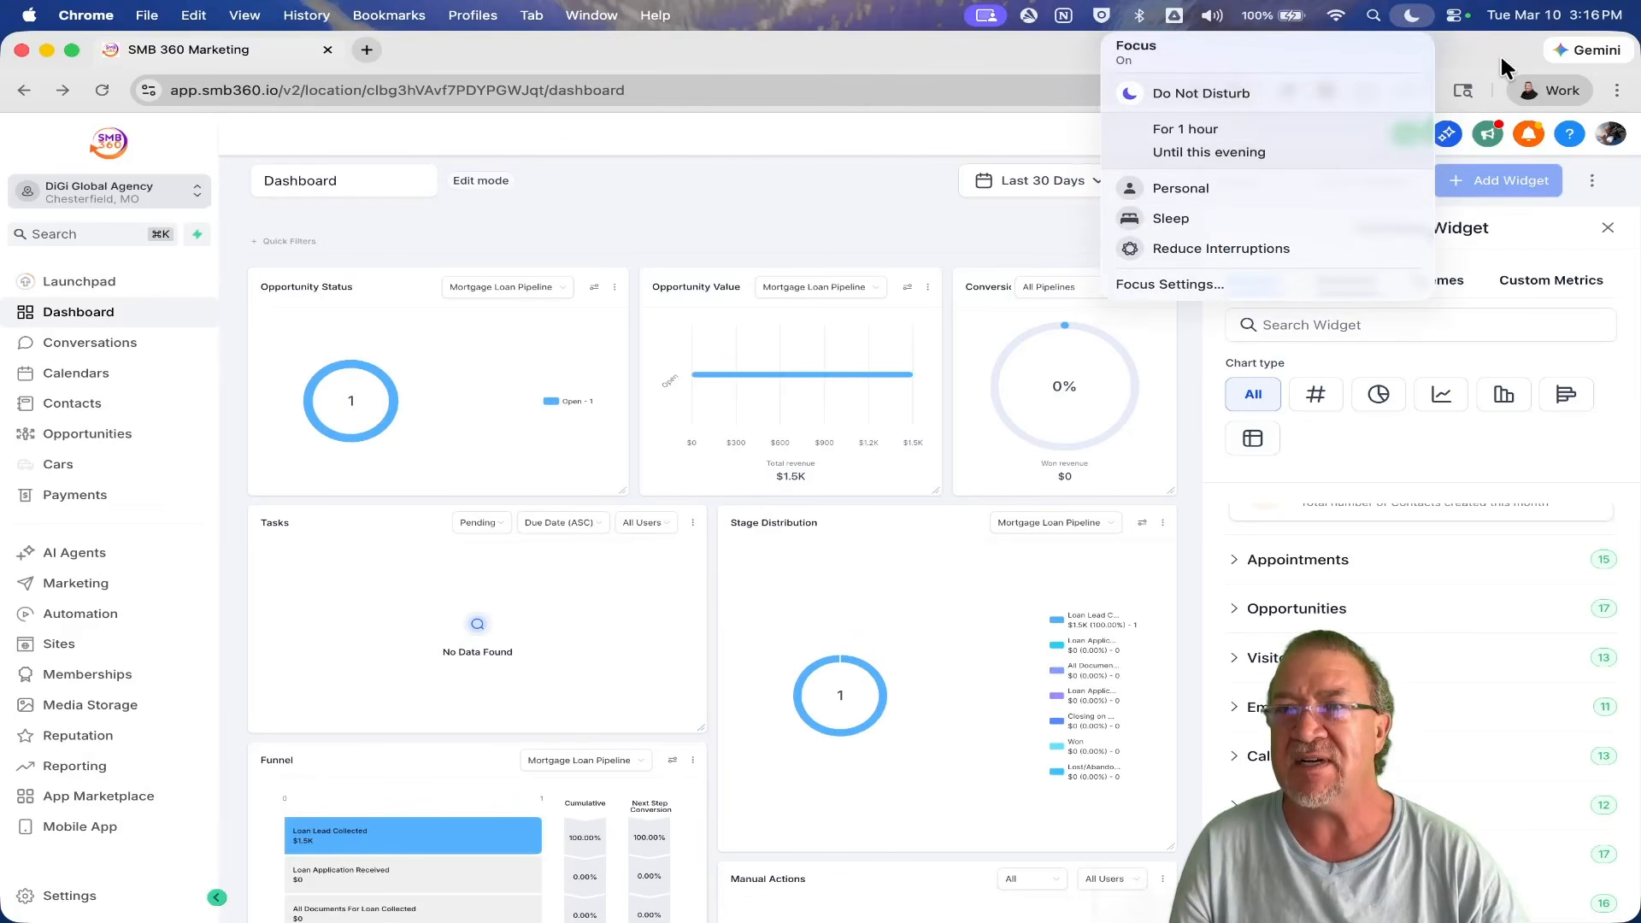
pyautogui.click(1500, 53)
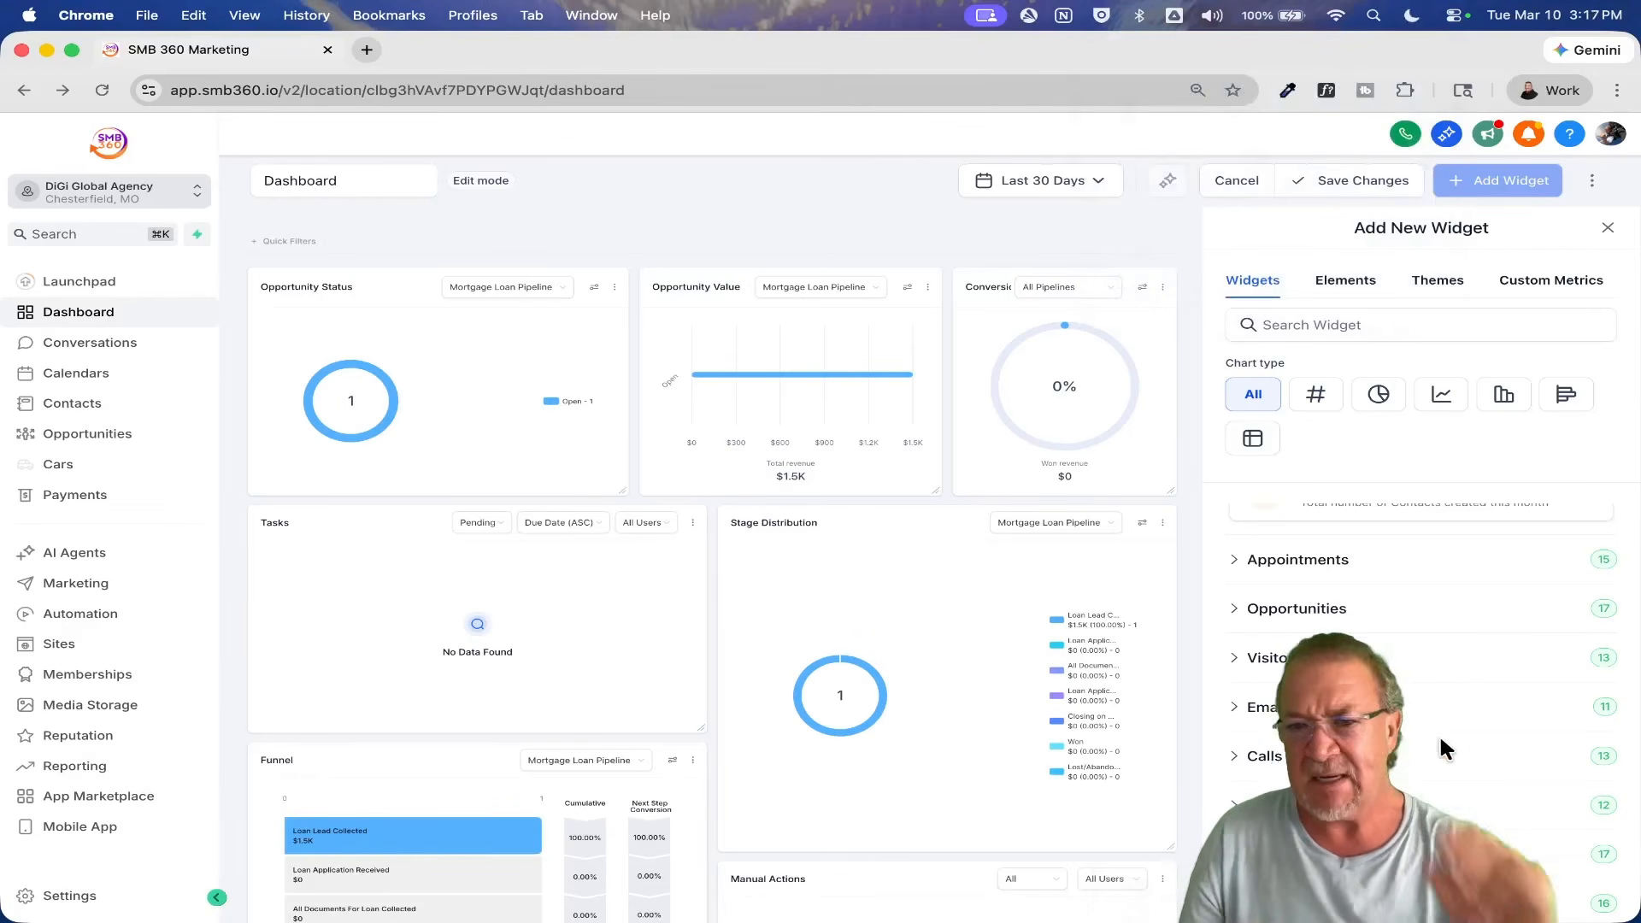
# Step: Examine the available dashboard widgets in the Emails category and the Conversations category, collapsing each one after review
pyautogui.scroll(-2, 1230, 641)
pyautogui.click(1230, 634)
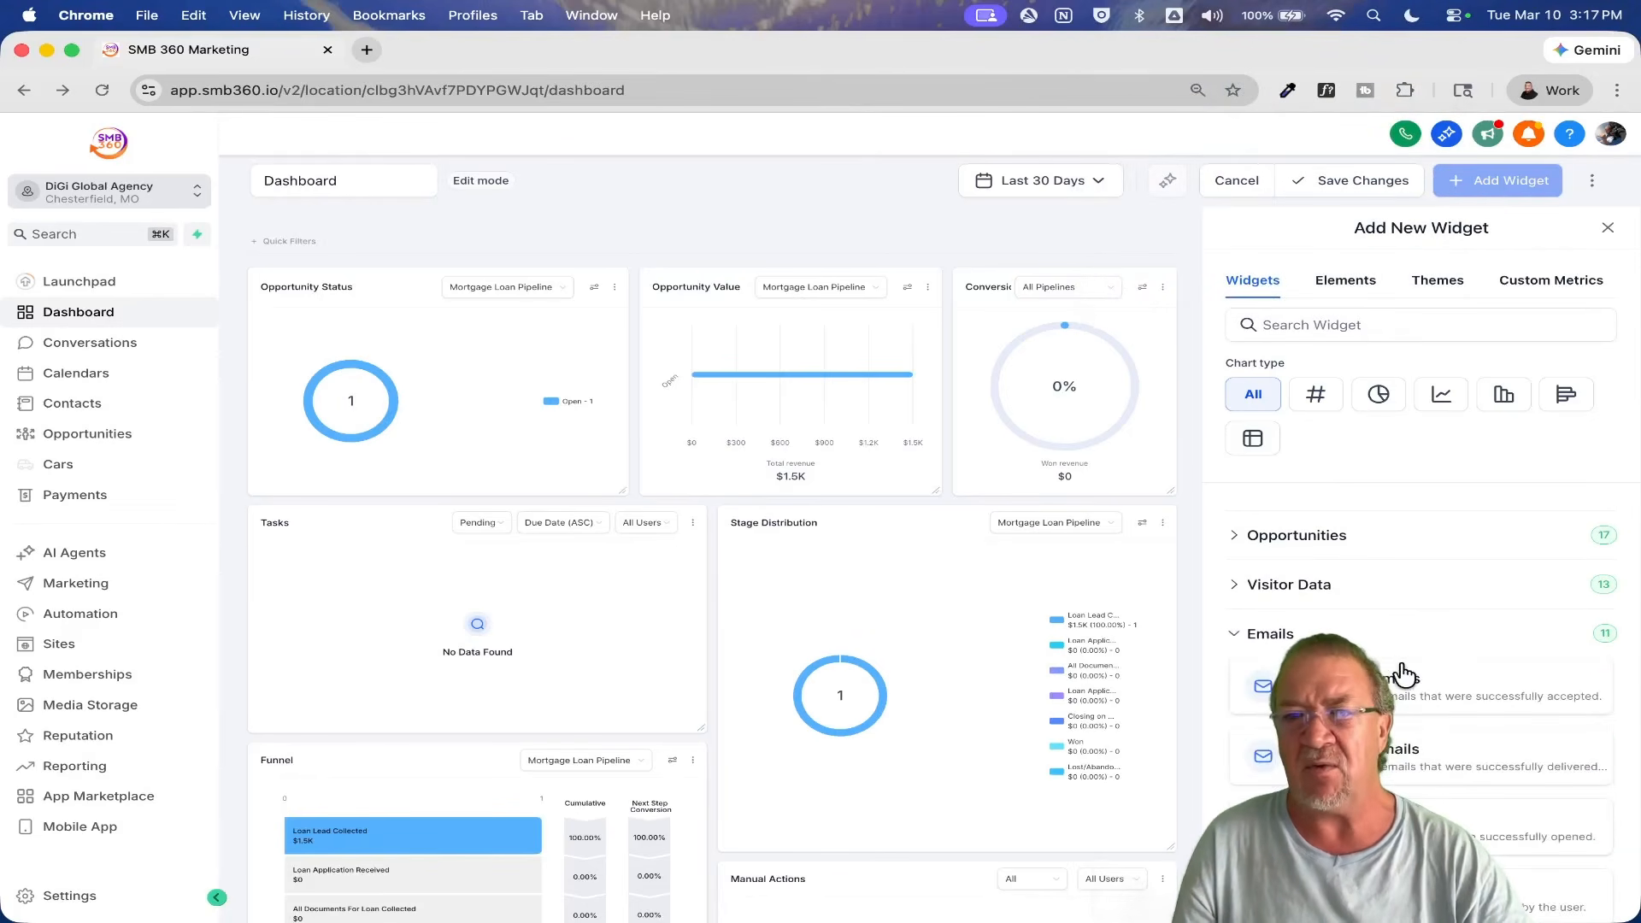
pyautogui.scroll(-5, 1401, 671)
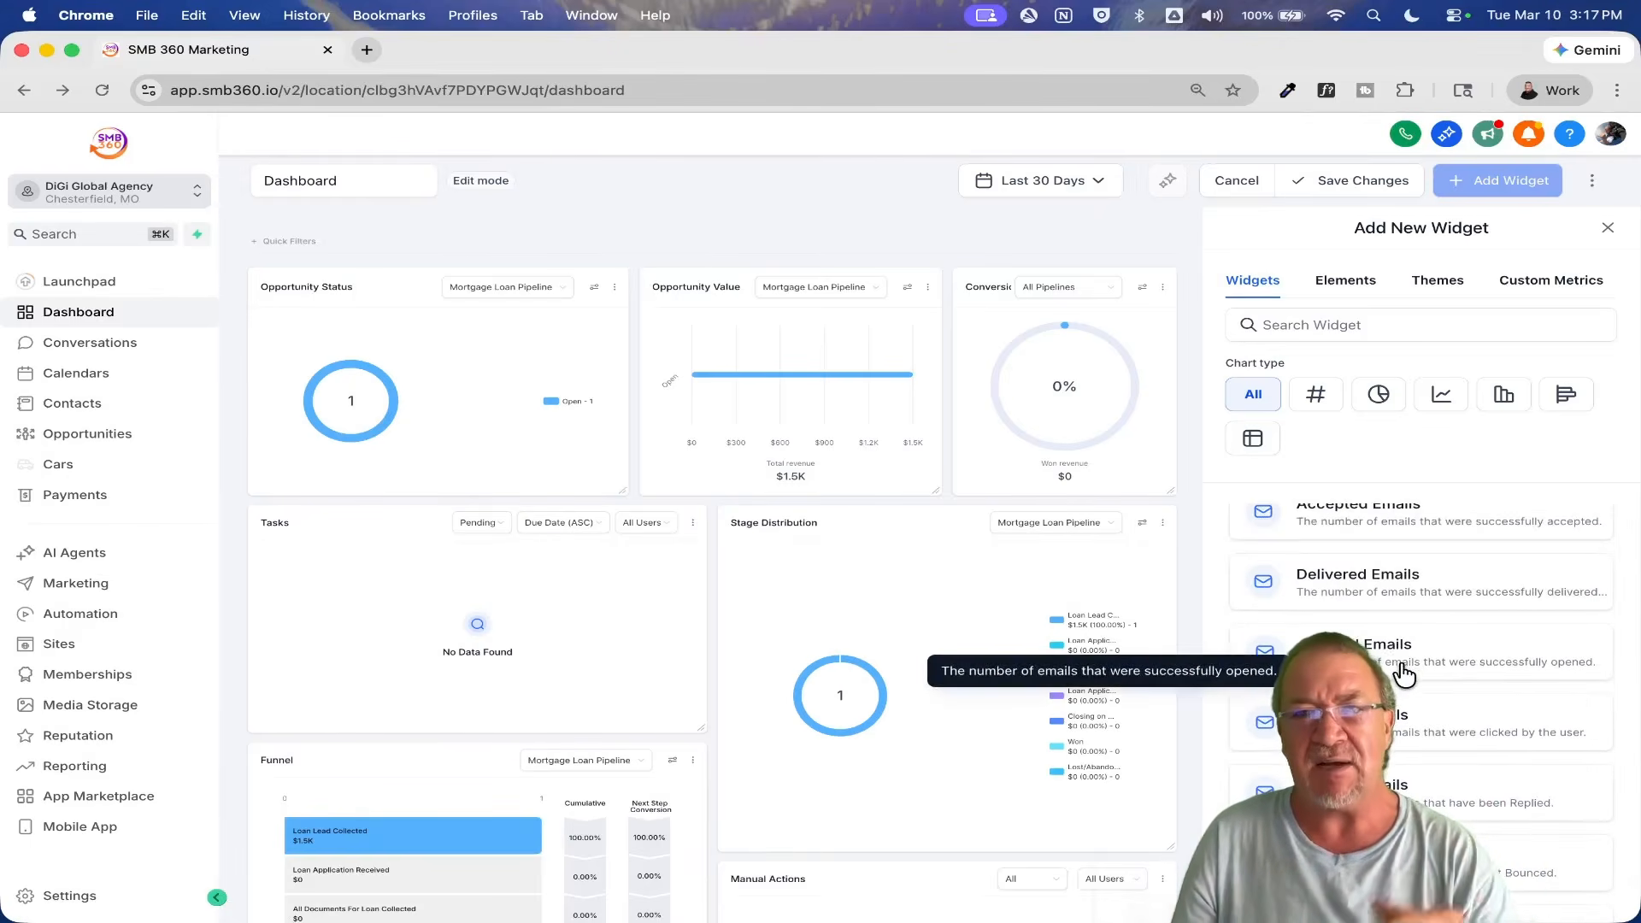
pyautogui.scroll(3, 1401, 671)
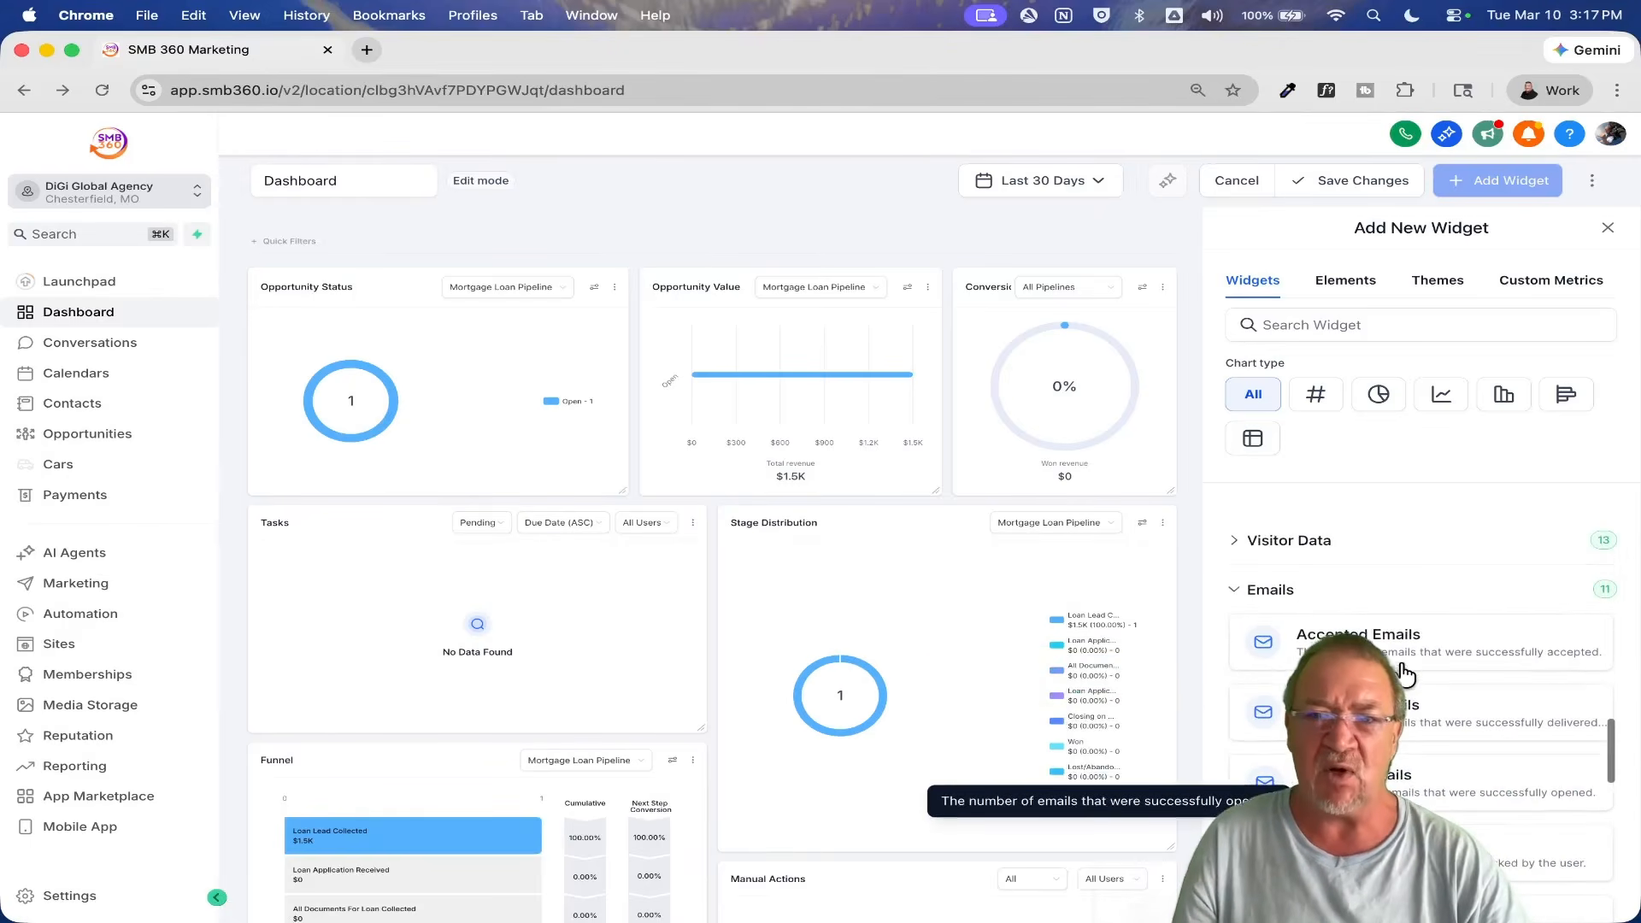
pyautogui.click(1231, 593)
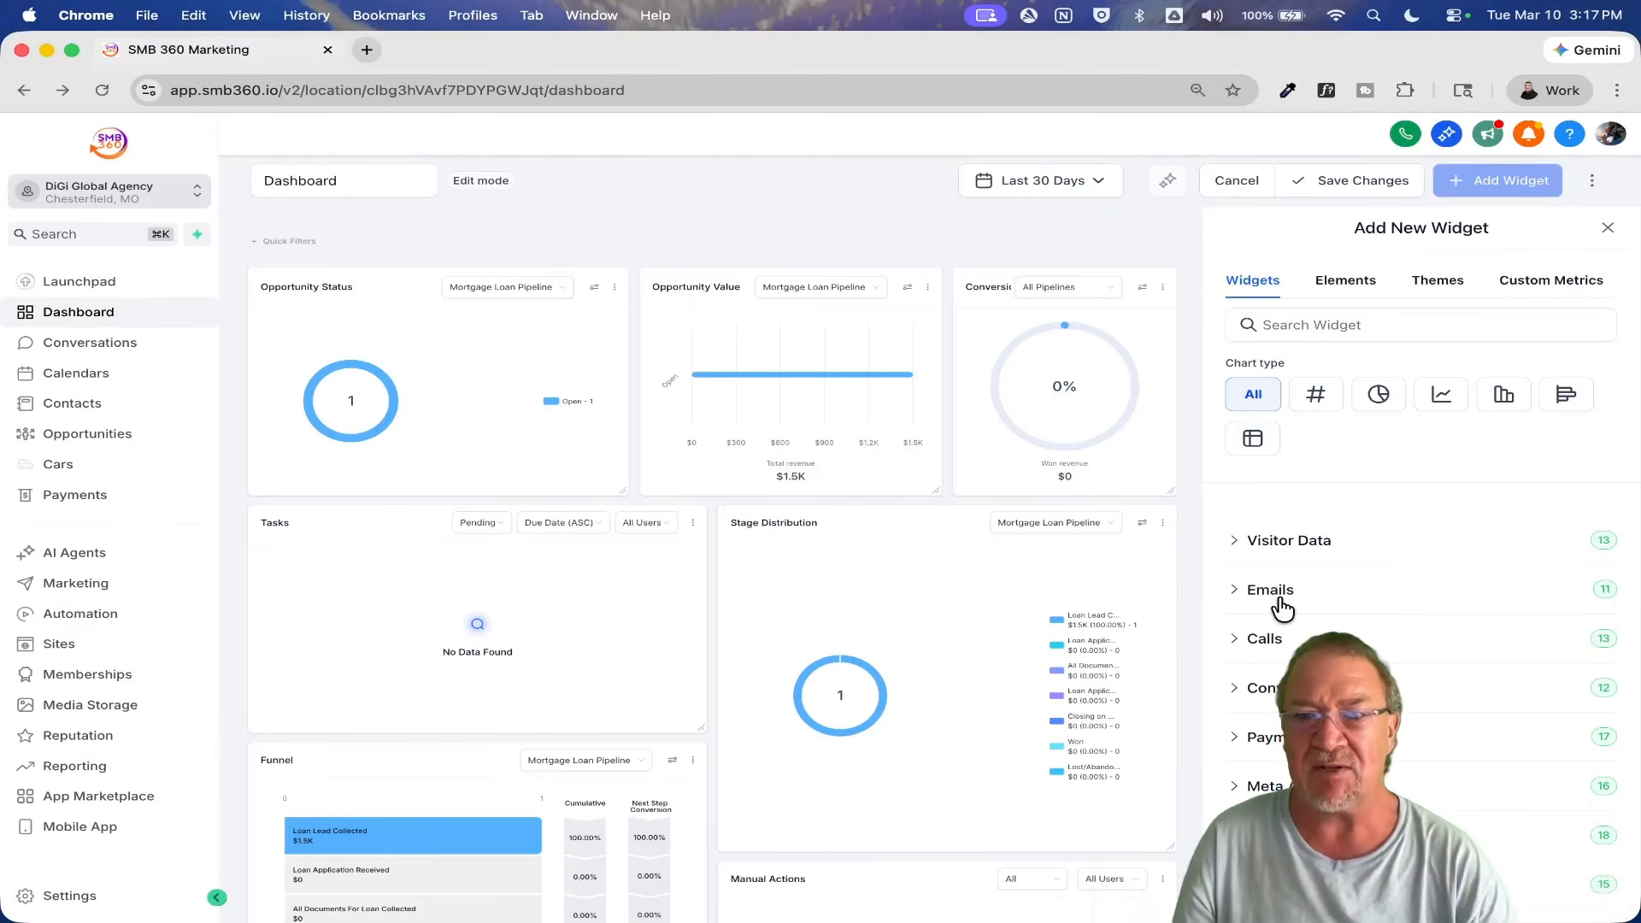
pyautogui.click(1235, 688)
pyautogui.scroll(-2, 1479, 763)
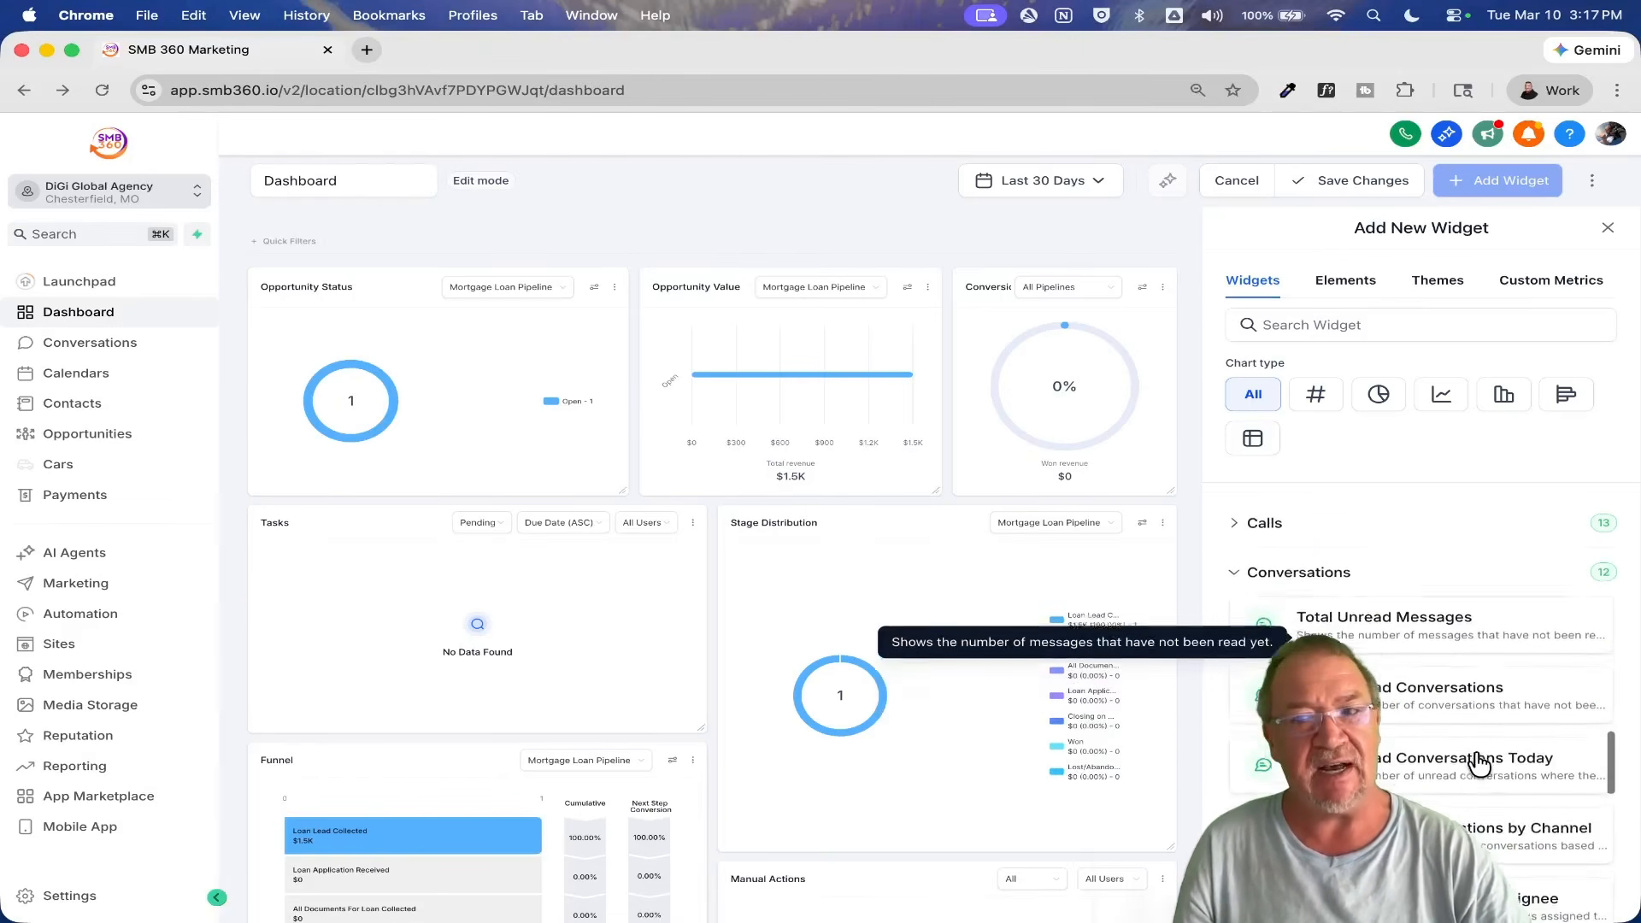
pyautogui.scroll(1, 1479, 763)
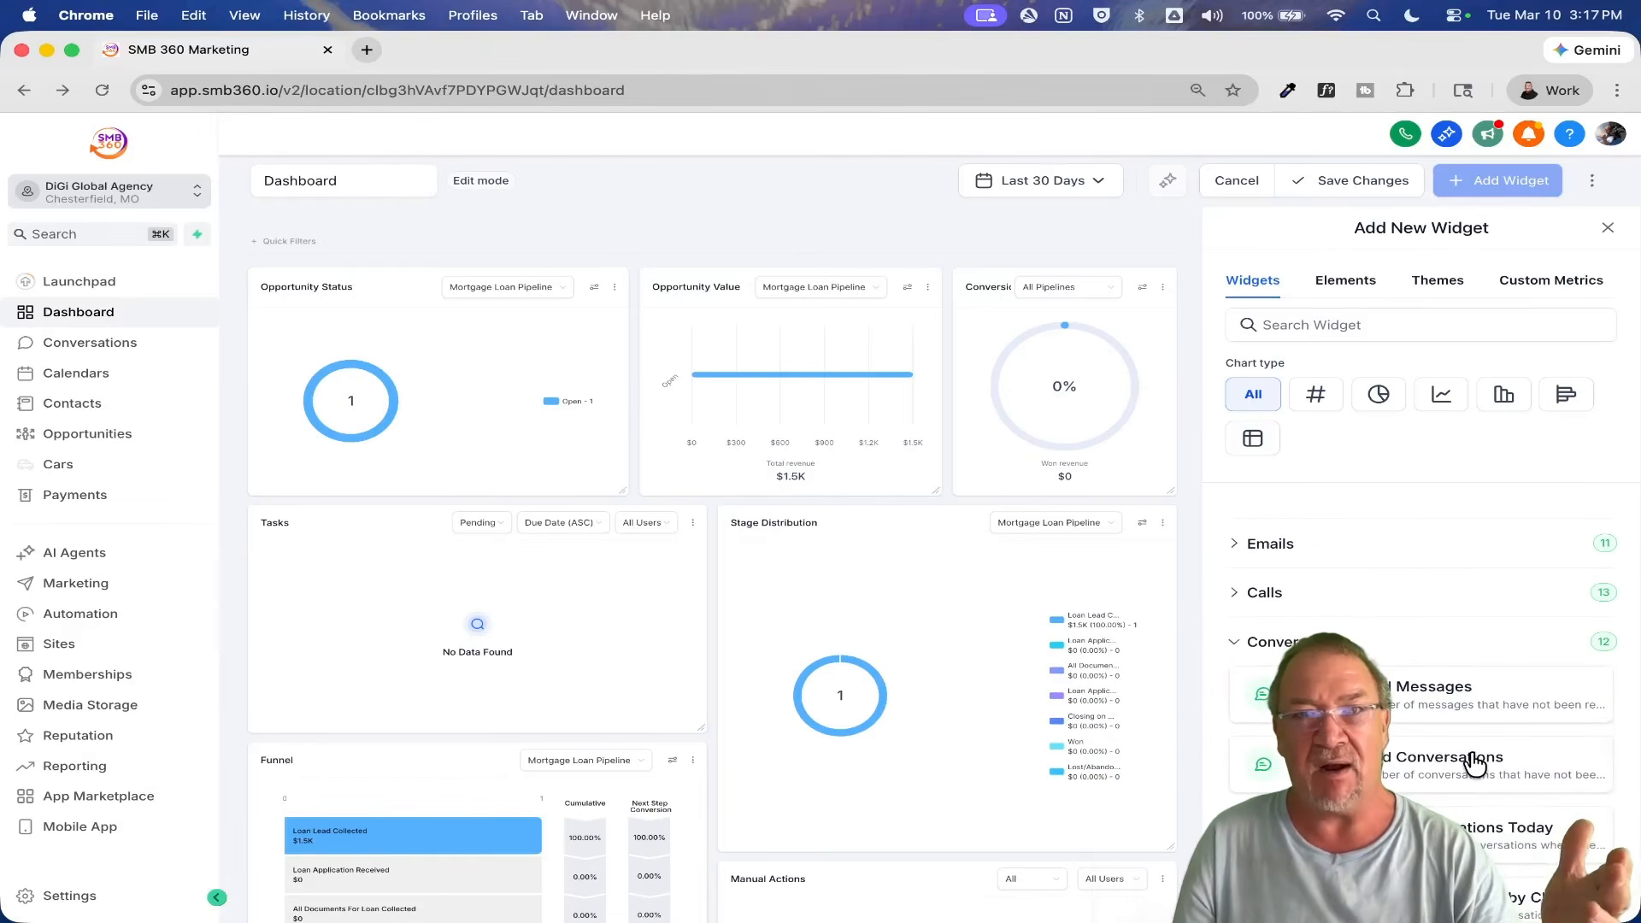
pyautogui.click(1235, 645)
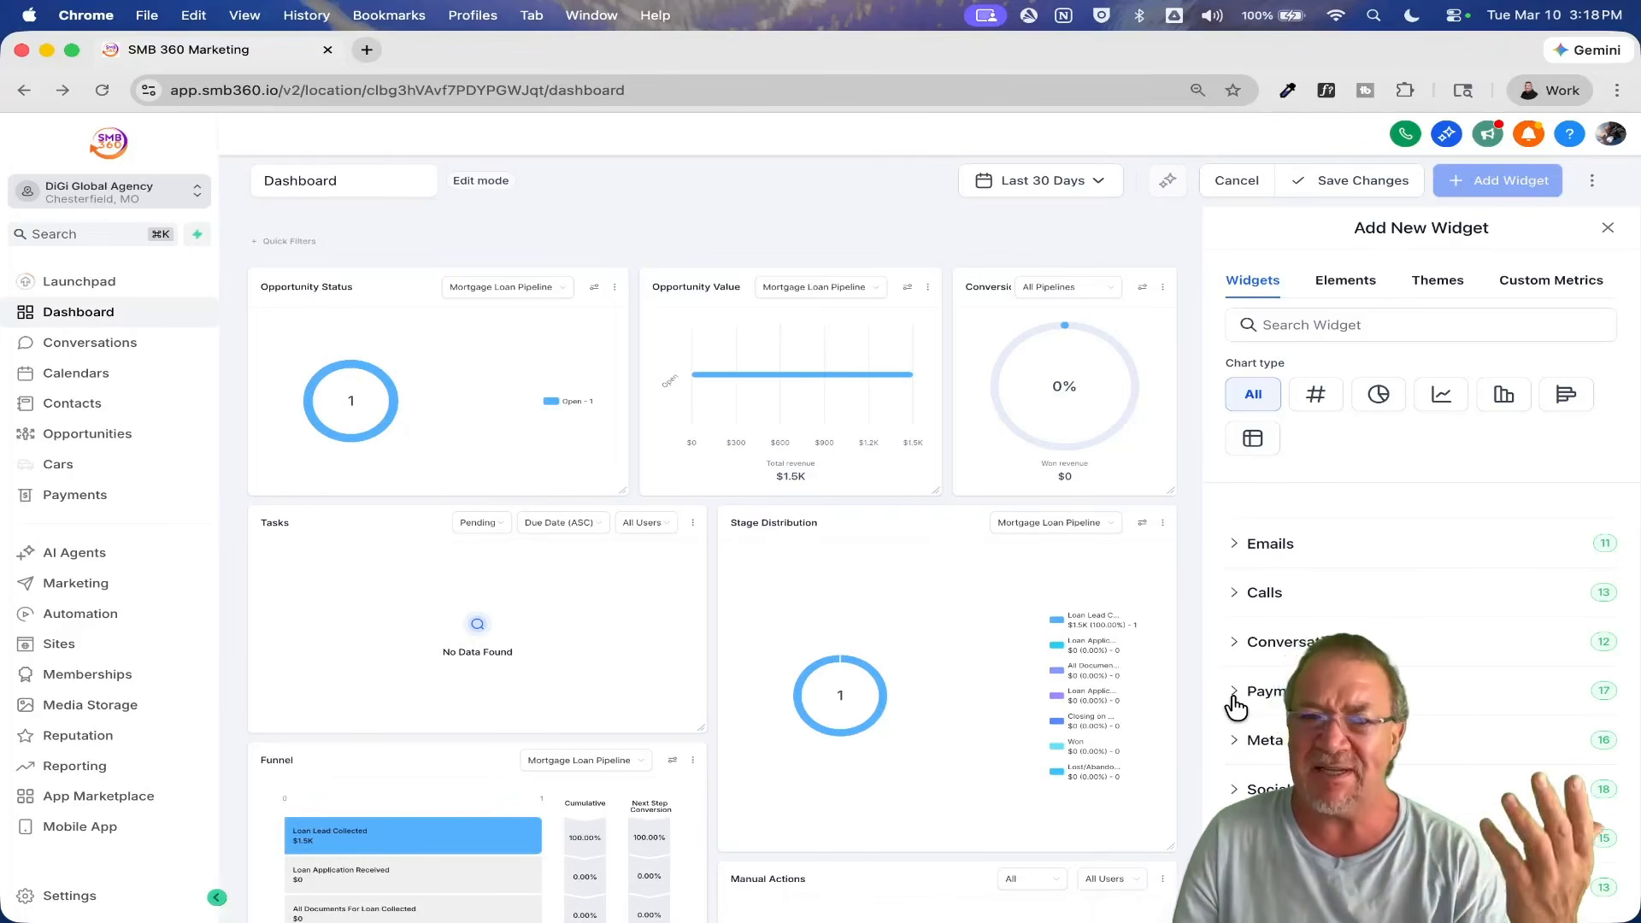
# Step: Examine the Meta Ads and Social Planner widgets available for the dashboard, collapsing each category after review
pyautogui.click(1232, 742)
pyautogui.scroll(-3, 1531, 750)
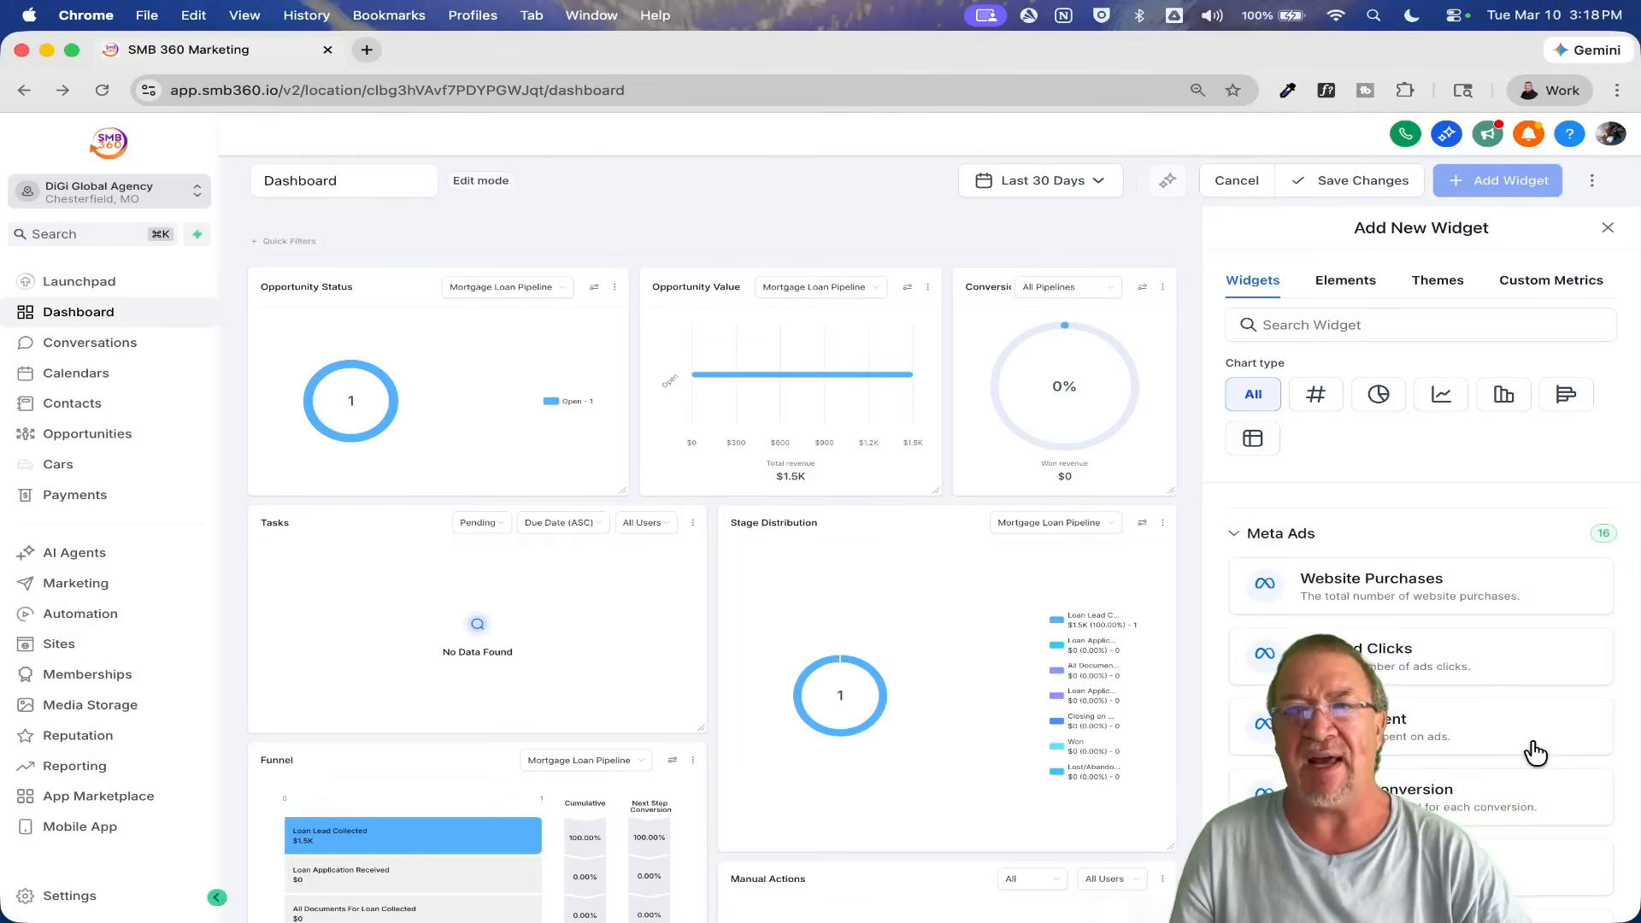
pyautogui.scroll(2, 1536, 753)
pyautogui.click(1235, 623)
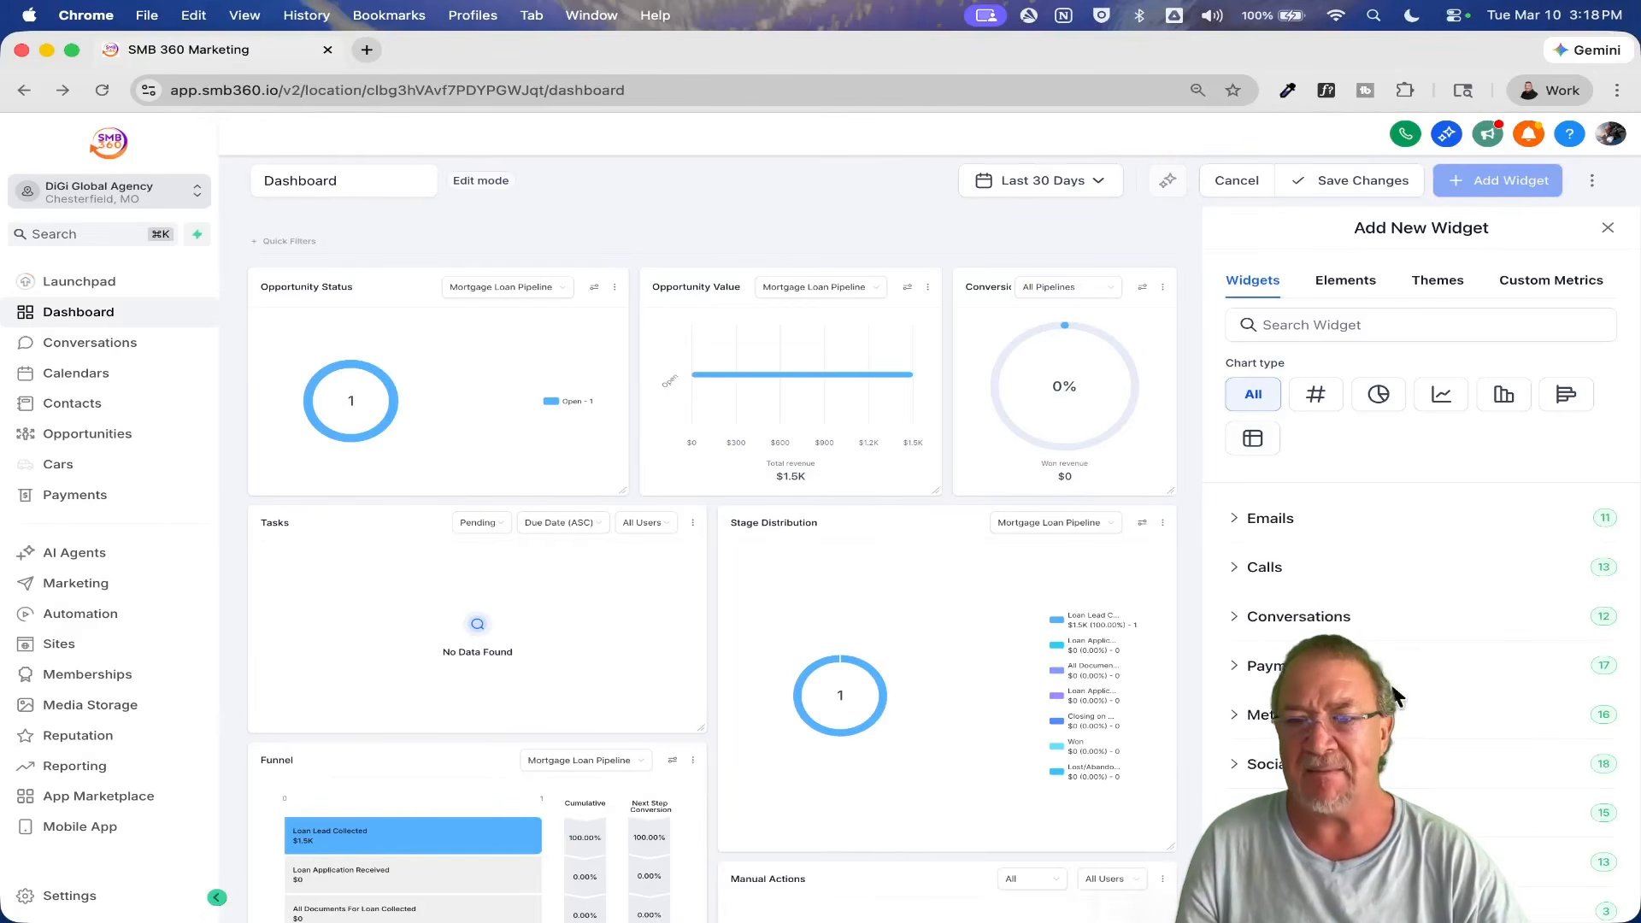
pyautogui.click(1234, 764)
pyautogui.scroll(-1, 1389, 782)
pyautogui.scroll(-2, 1388, 782)
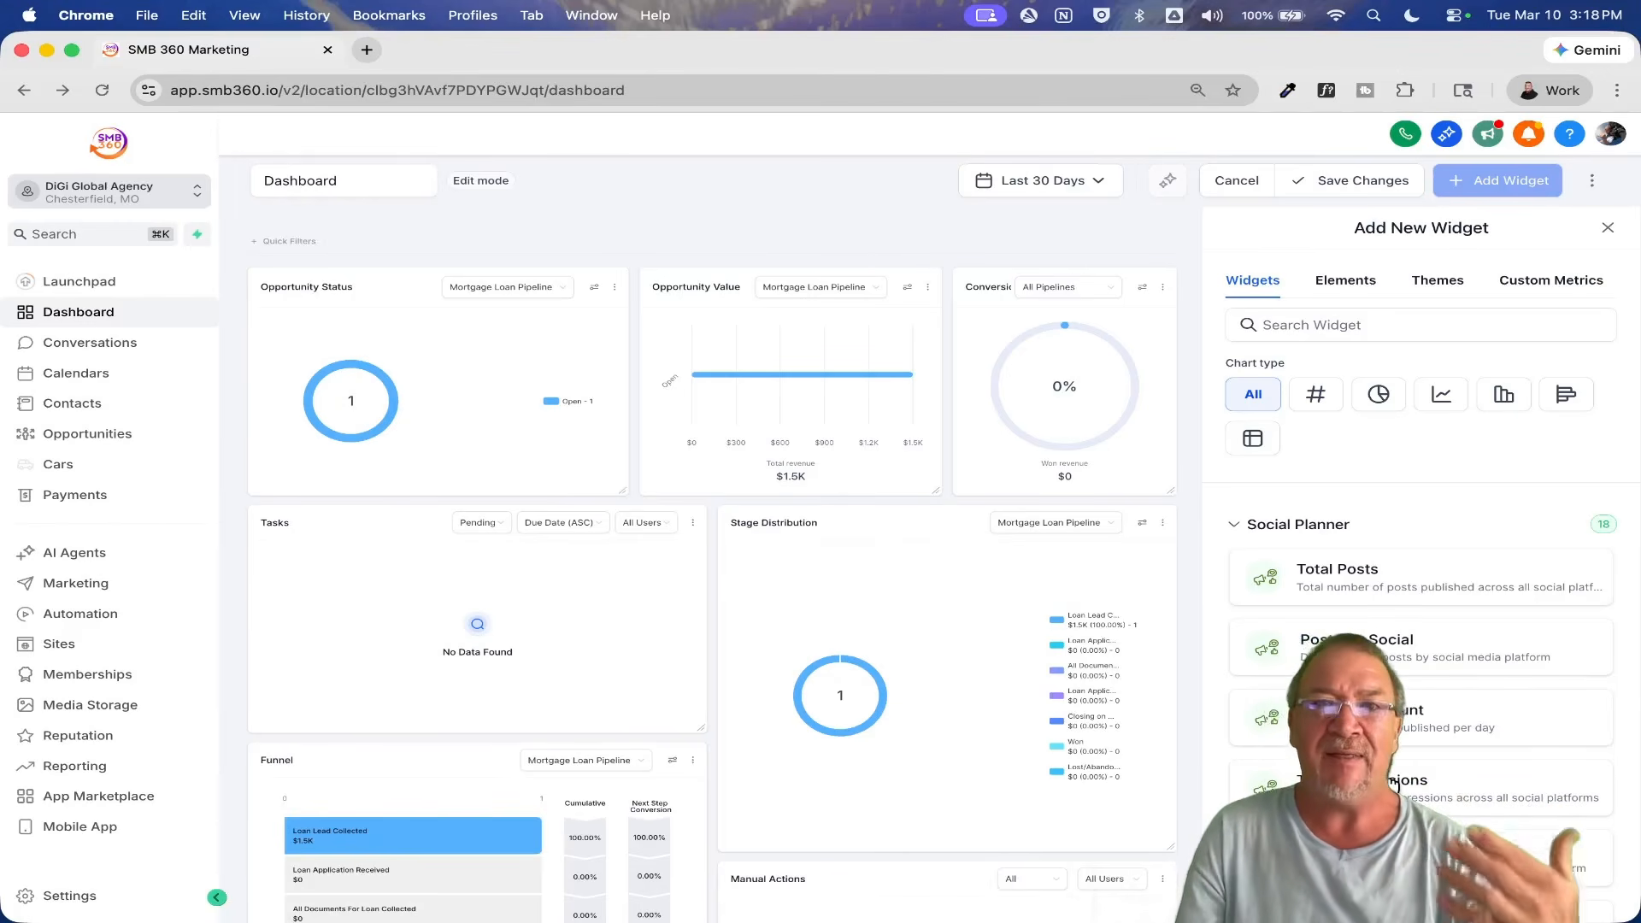
pyautogui.scroll(1, 1387, 778)
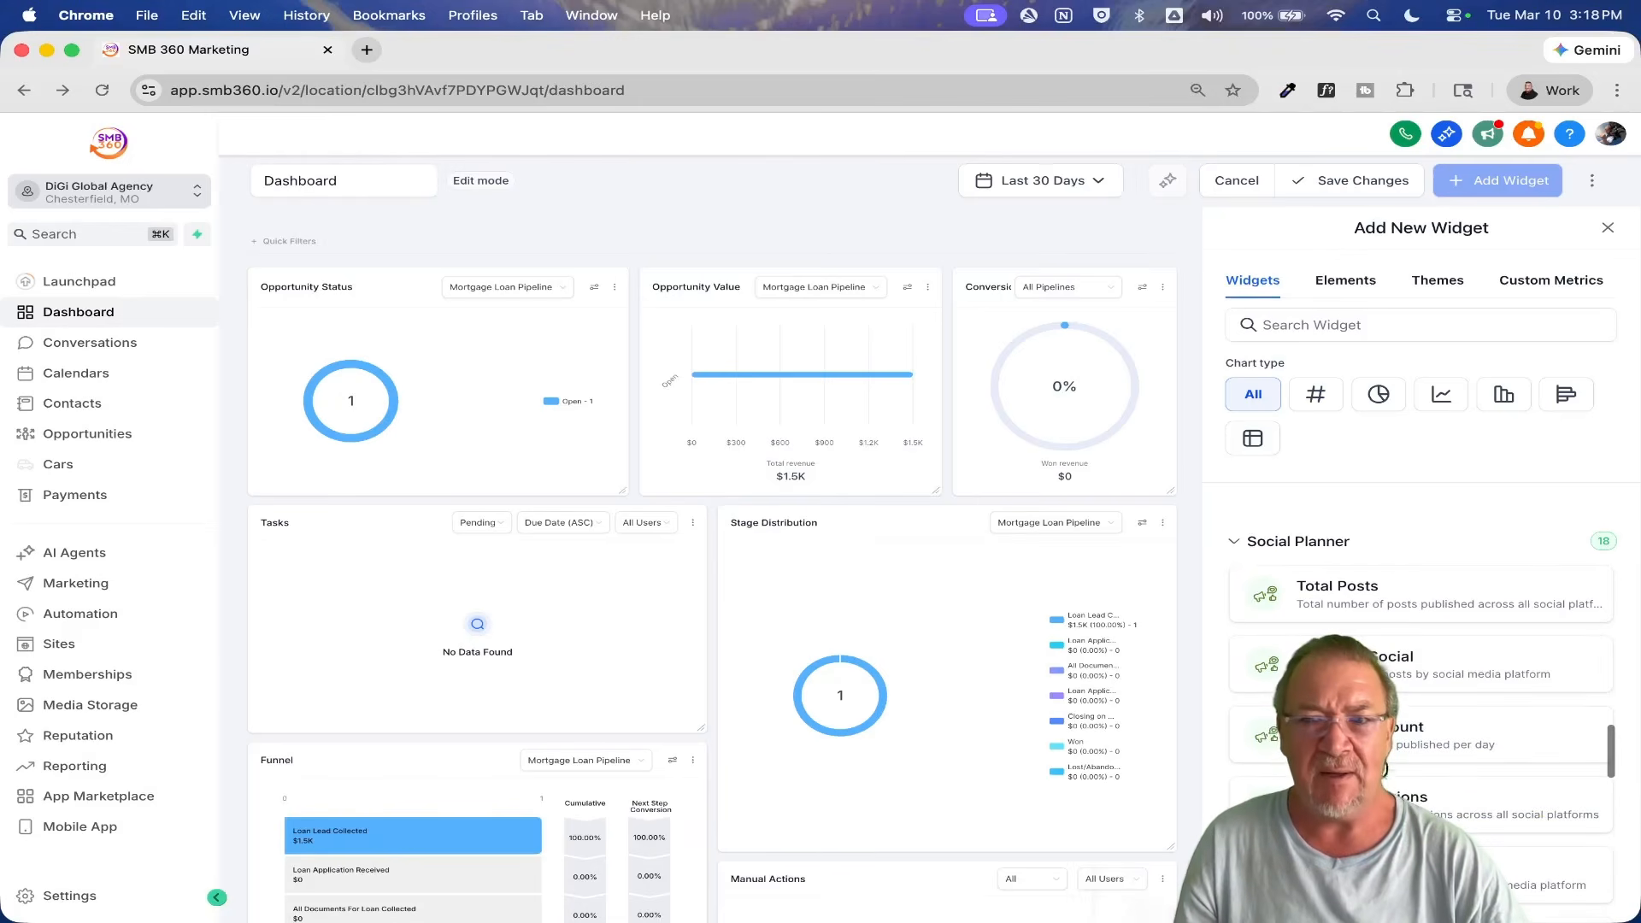
pyautogui.click(1233, 541)
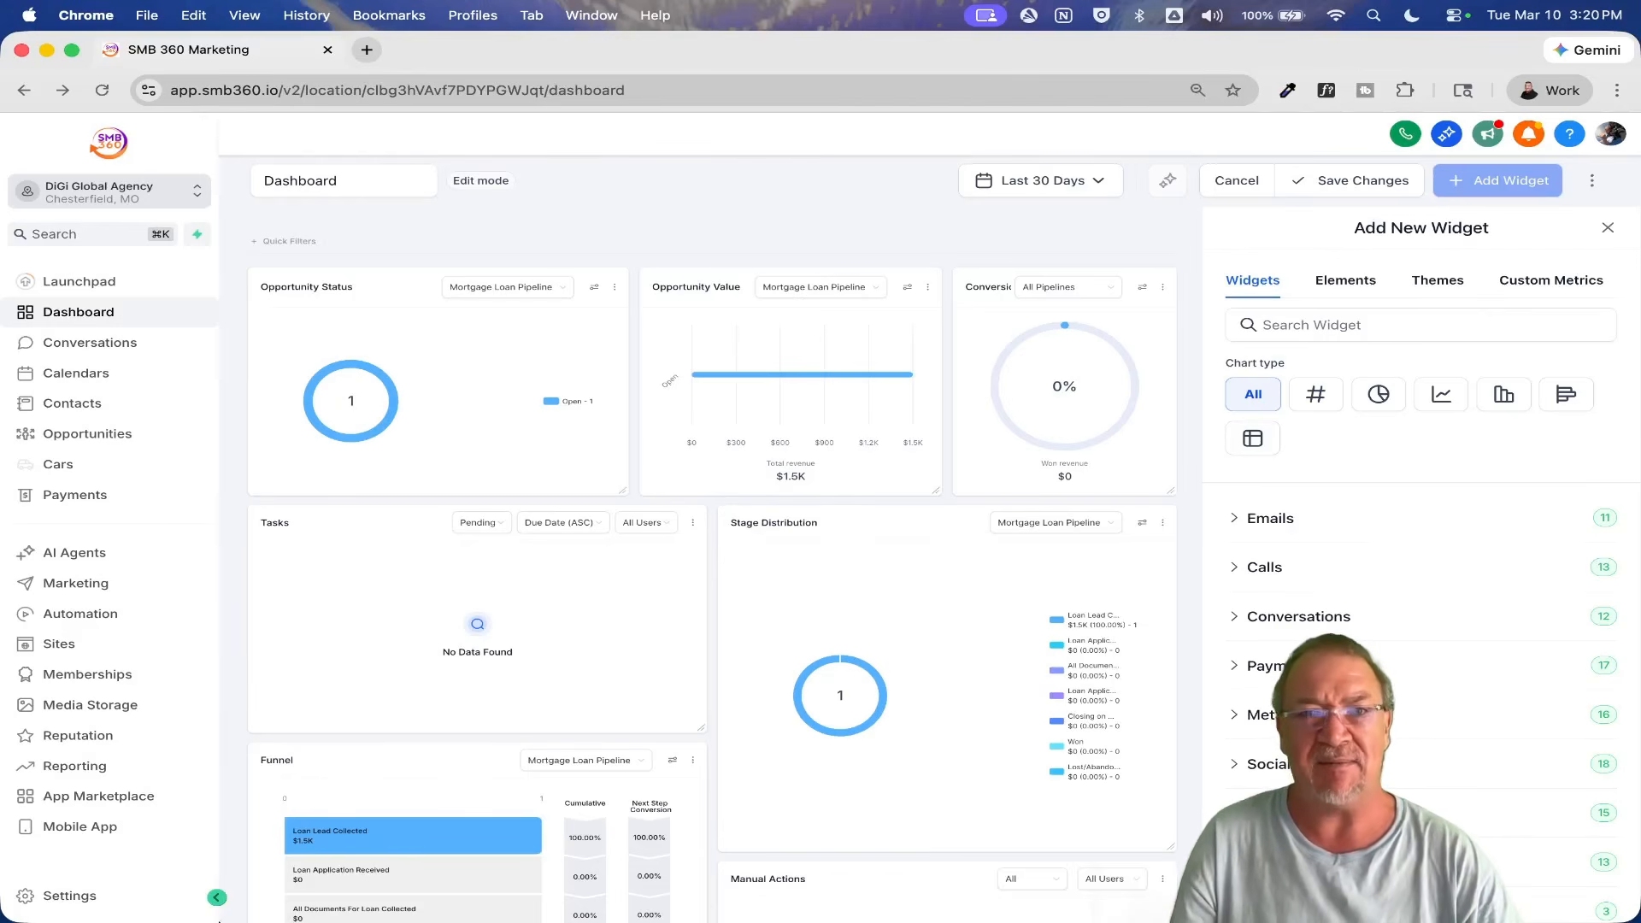
# Step: Try to open the Cars section, cancel leaving the dashboard in edit mode, and look closely at the navigation entries
pyautogui.click(85, 466)
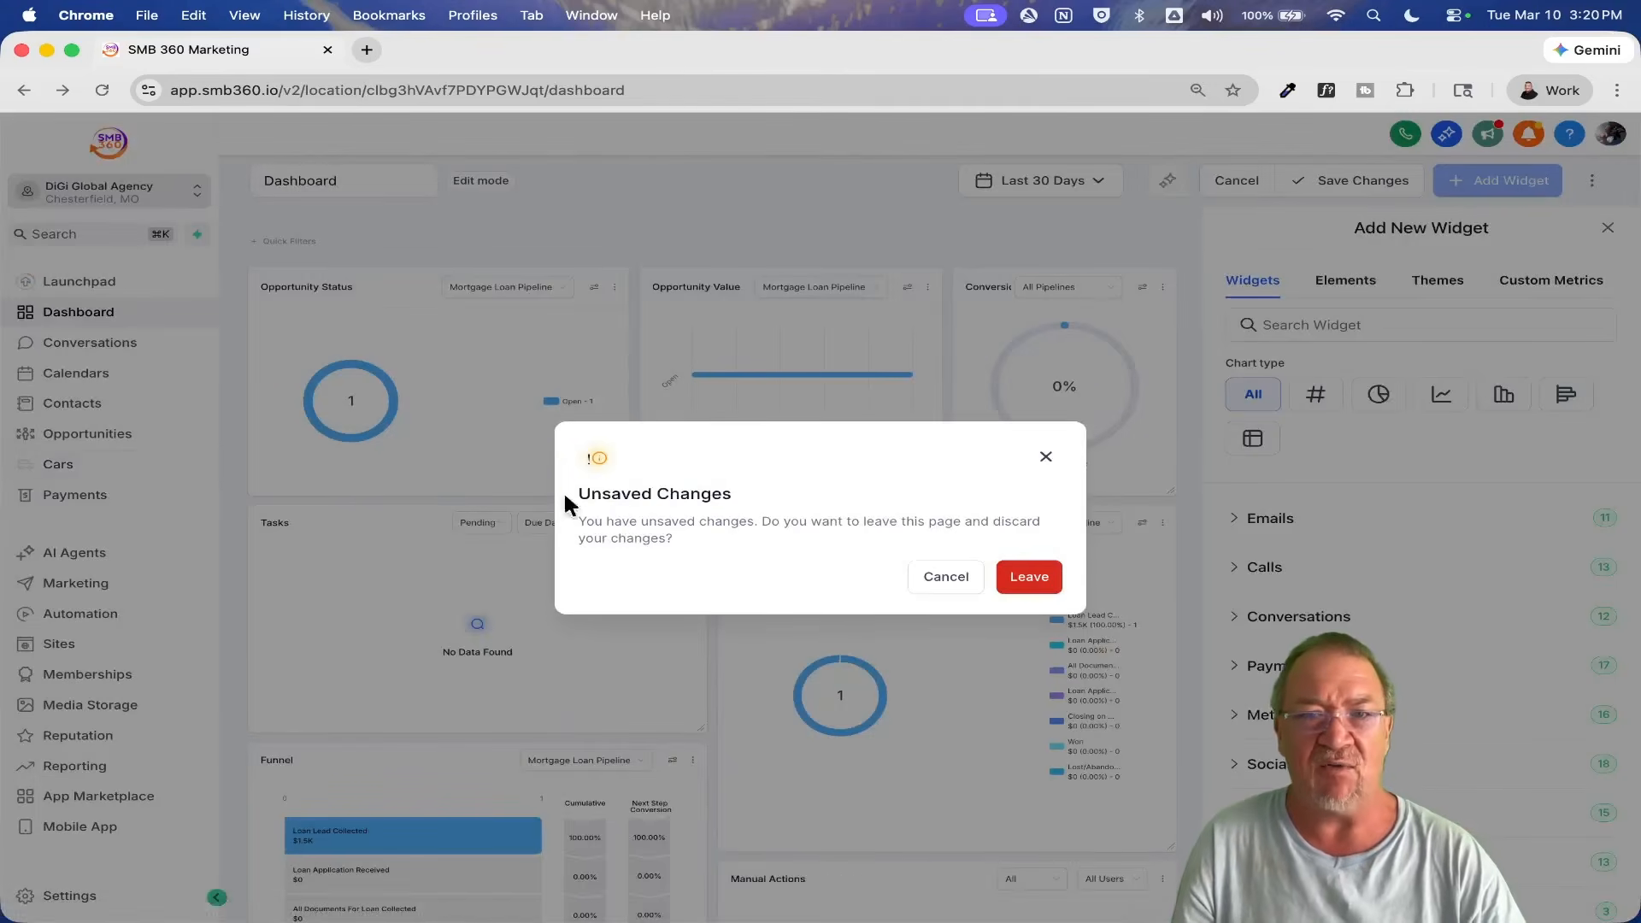
pyautogui.click(943, 581)
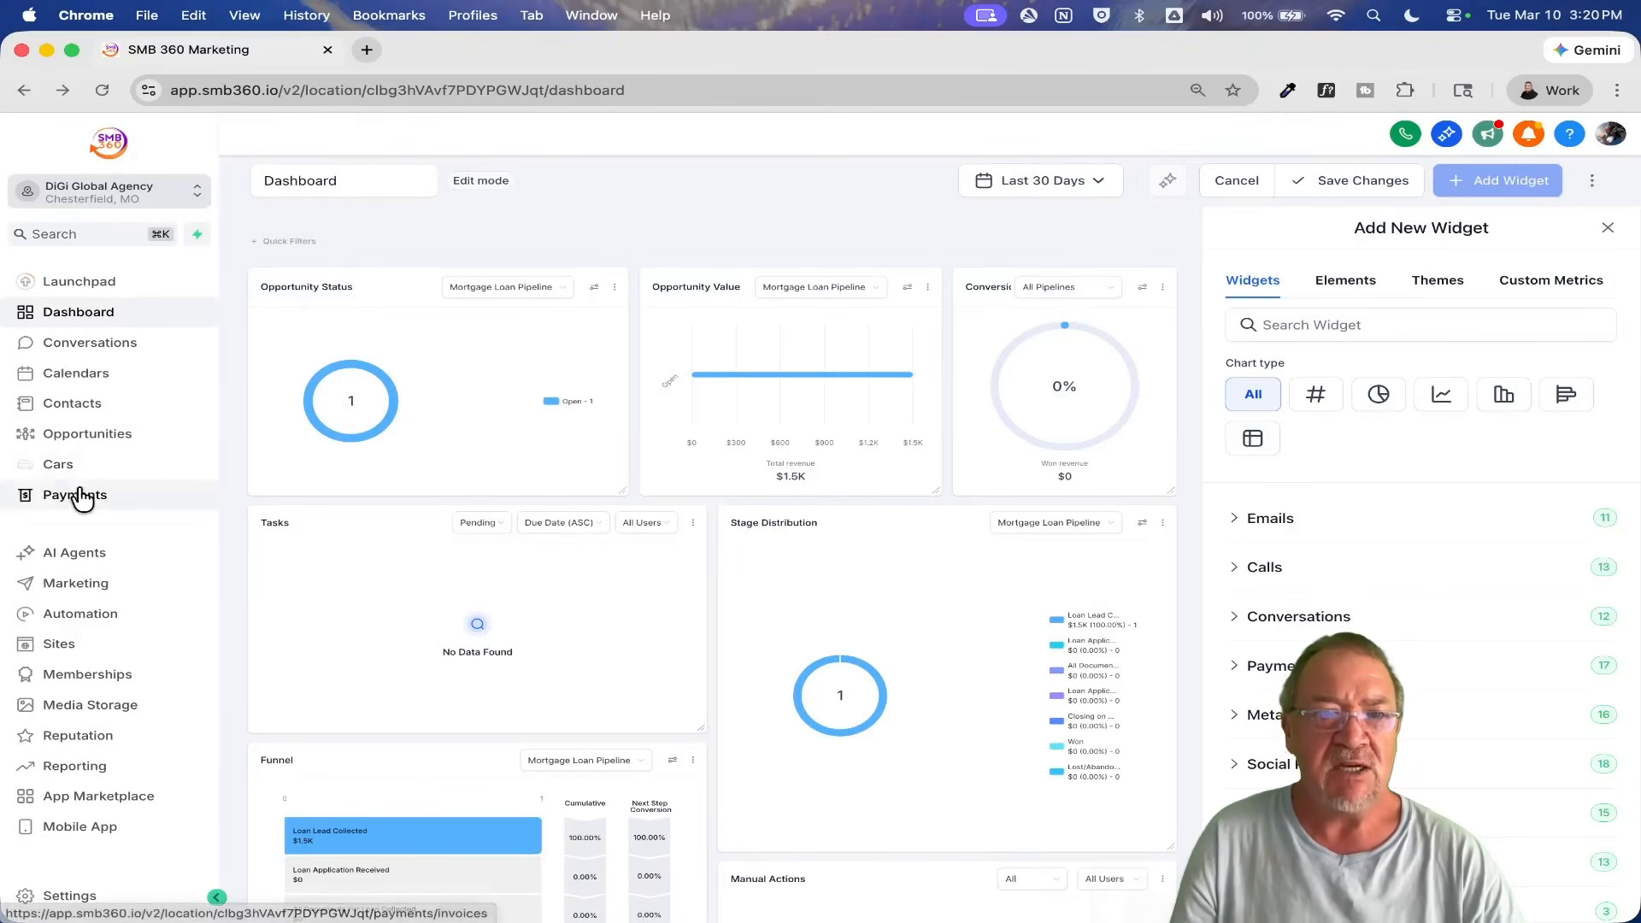
pyautogui.scroll(5, 81, 496)
pyautogui.scroll(3, 82, 496)
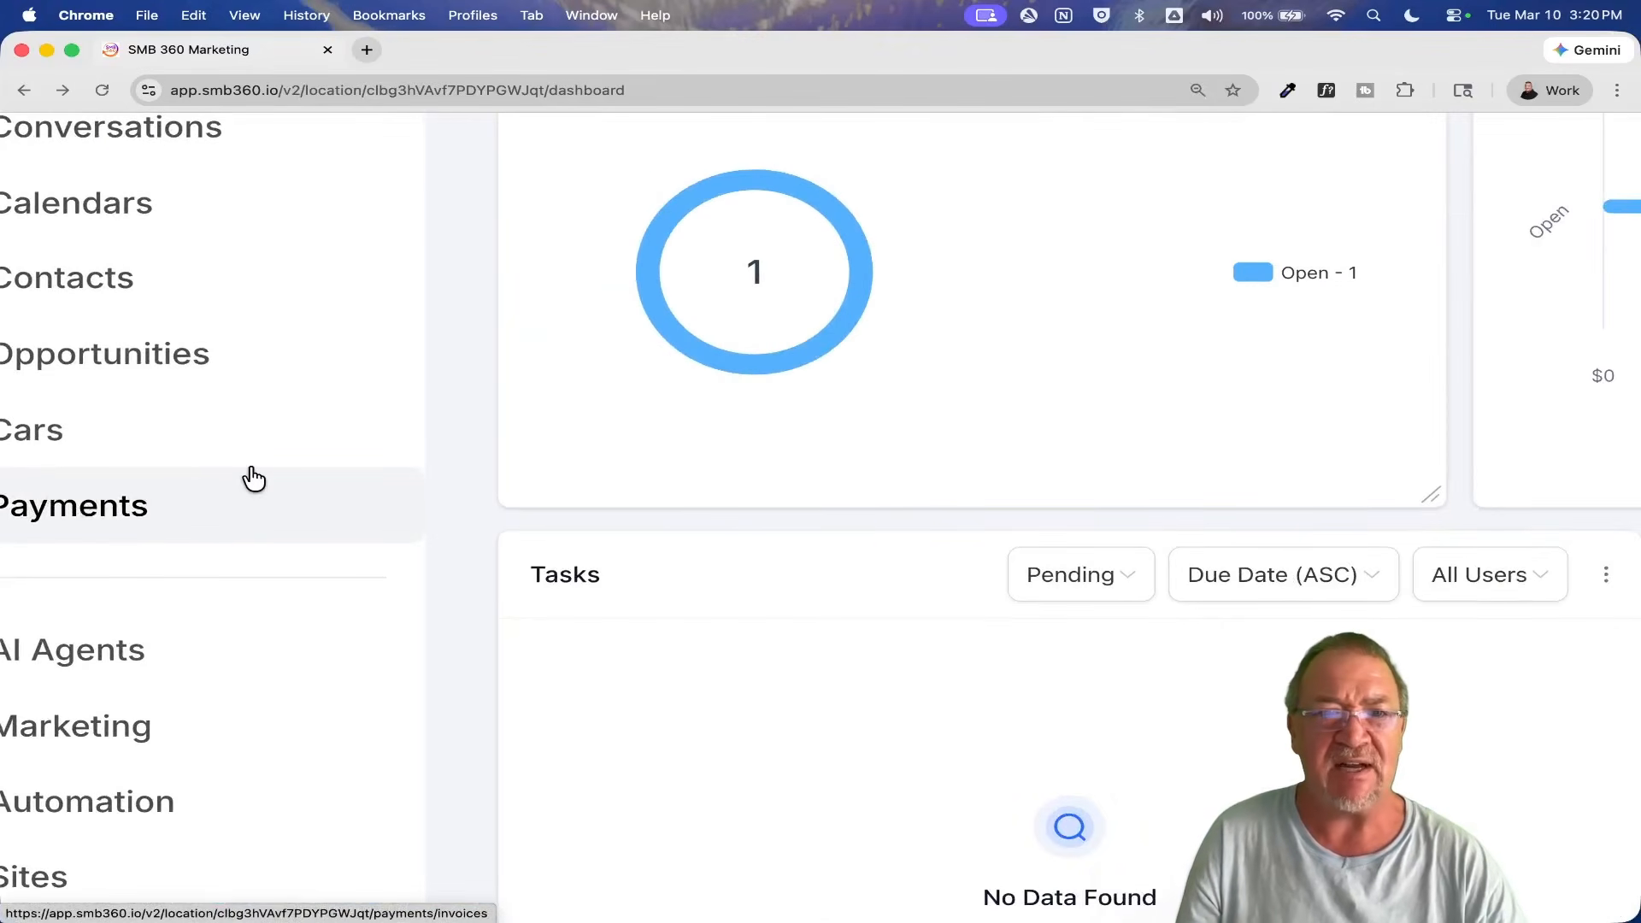
# Step: Examine the Cars widgets available for the dashboard and collapse the category after review
pyautogui.scroll(-8, 139, 440)
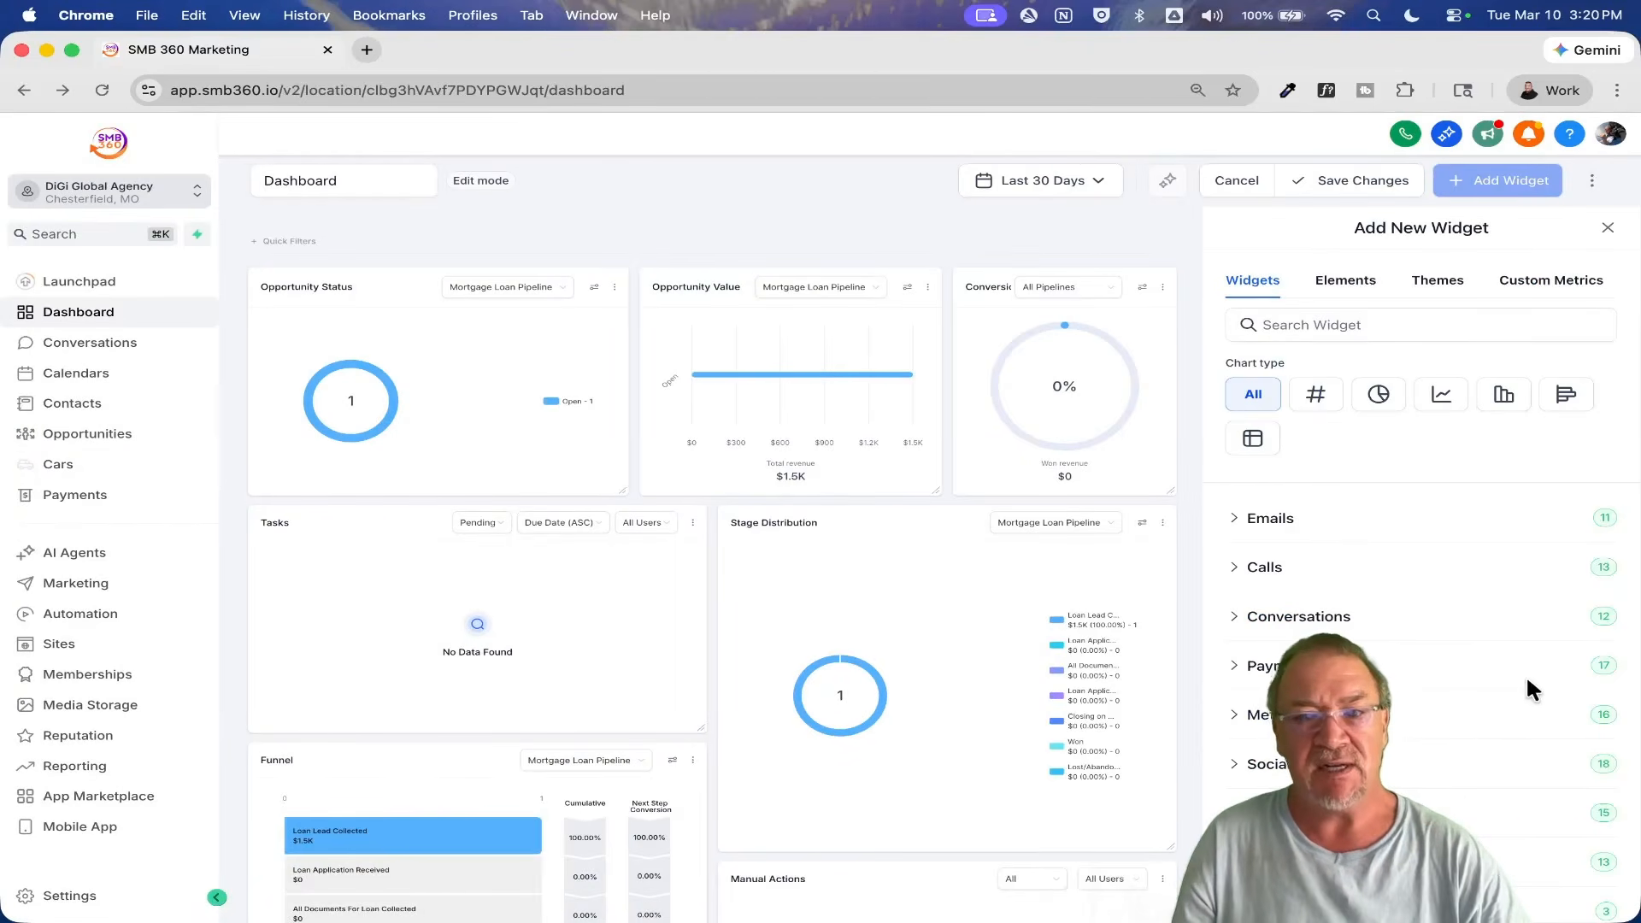
pyautogui.click(1402, 911)
pyautogui.scroll(-3, 1401, 906)
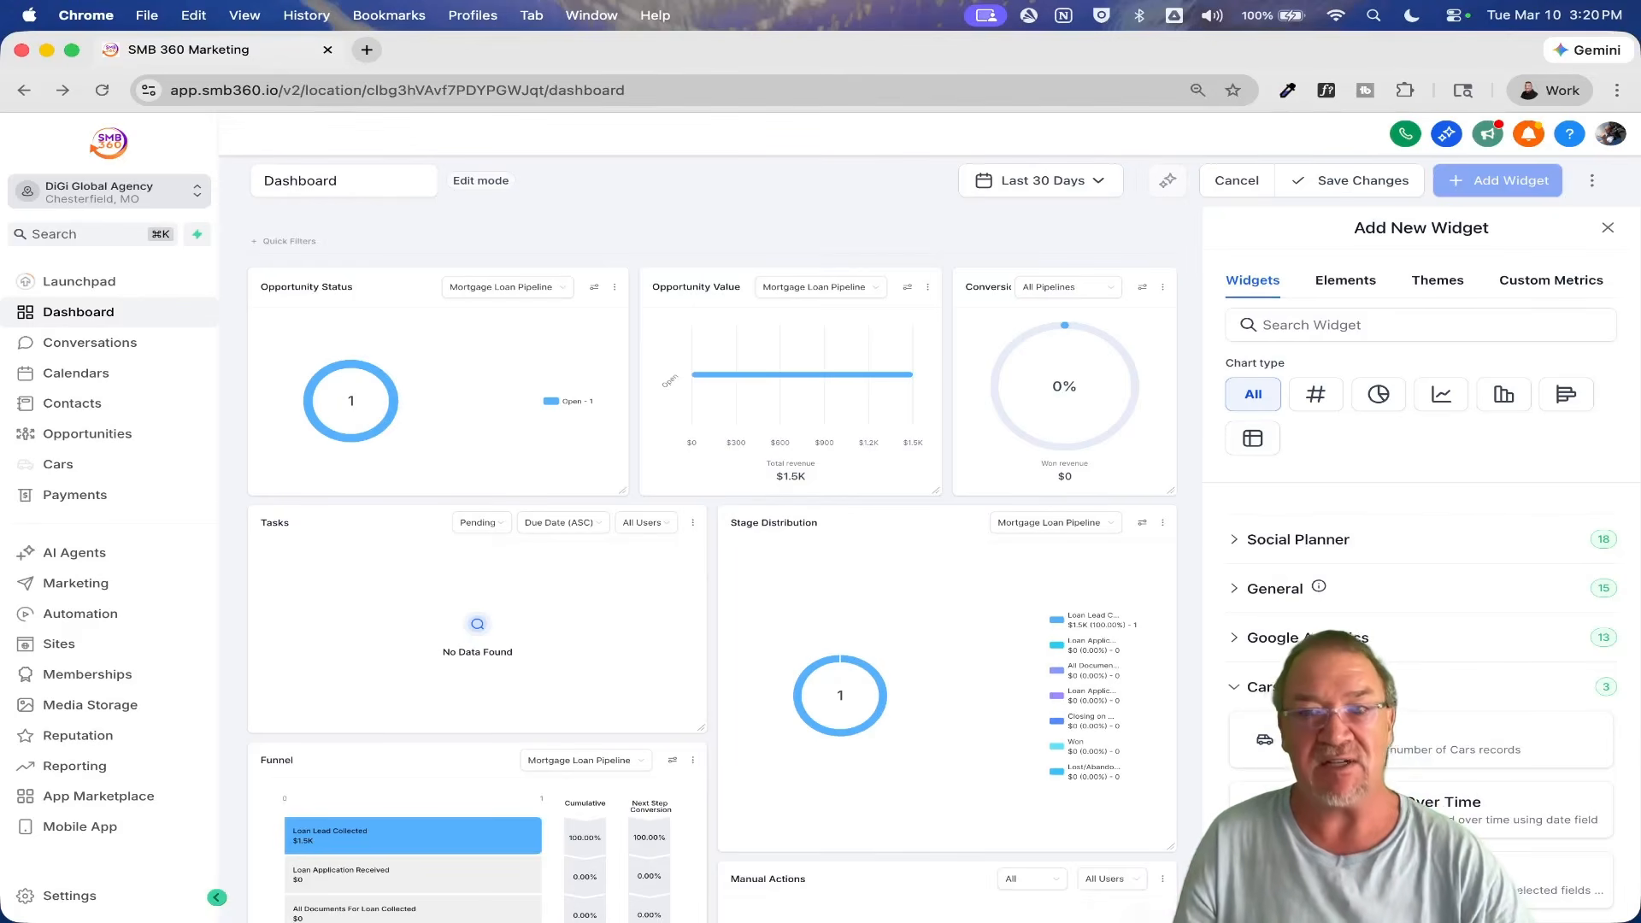
pyautogui.click(1244, 688)
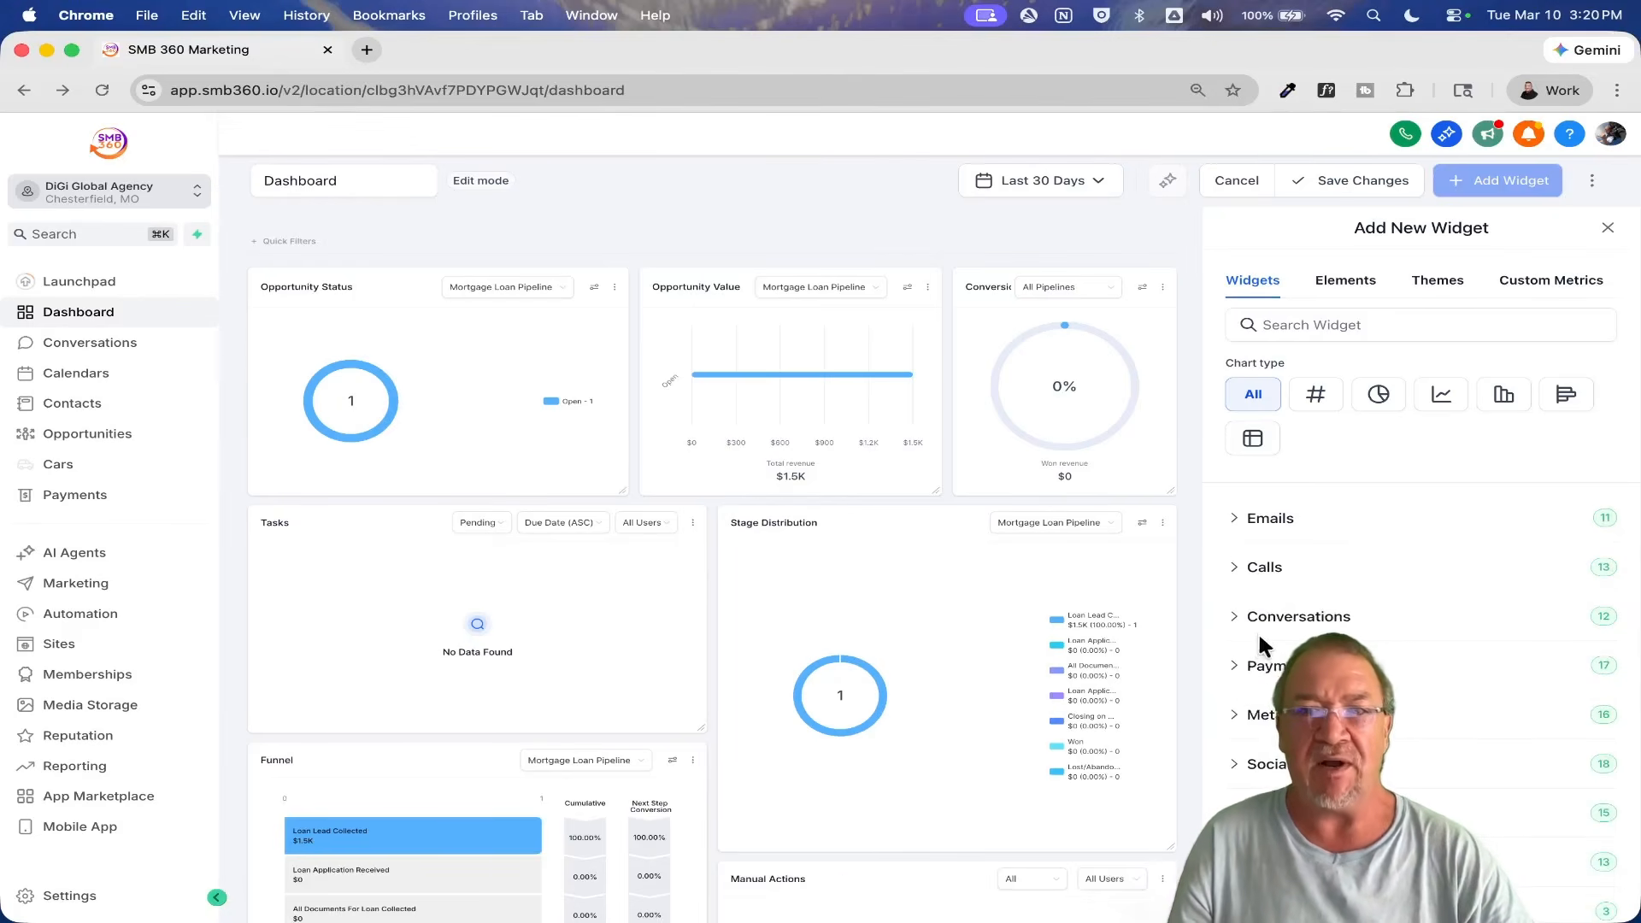
# Step: Filter the widget list by numeric, donut and line chart types, and view the elements available for the dashboard
pyautogui.click(1316, 400)
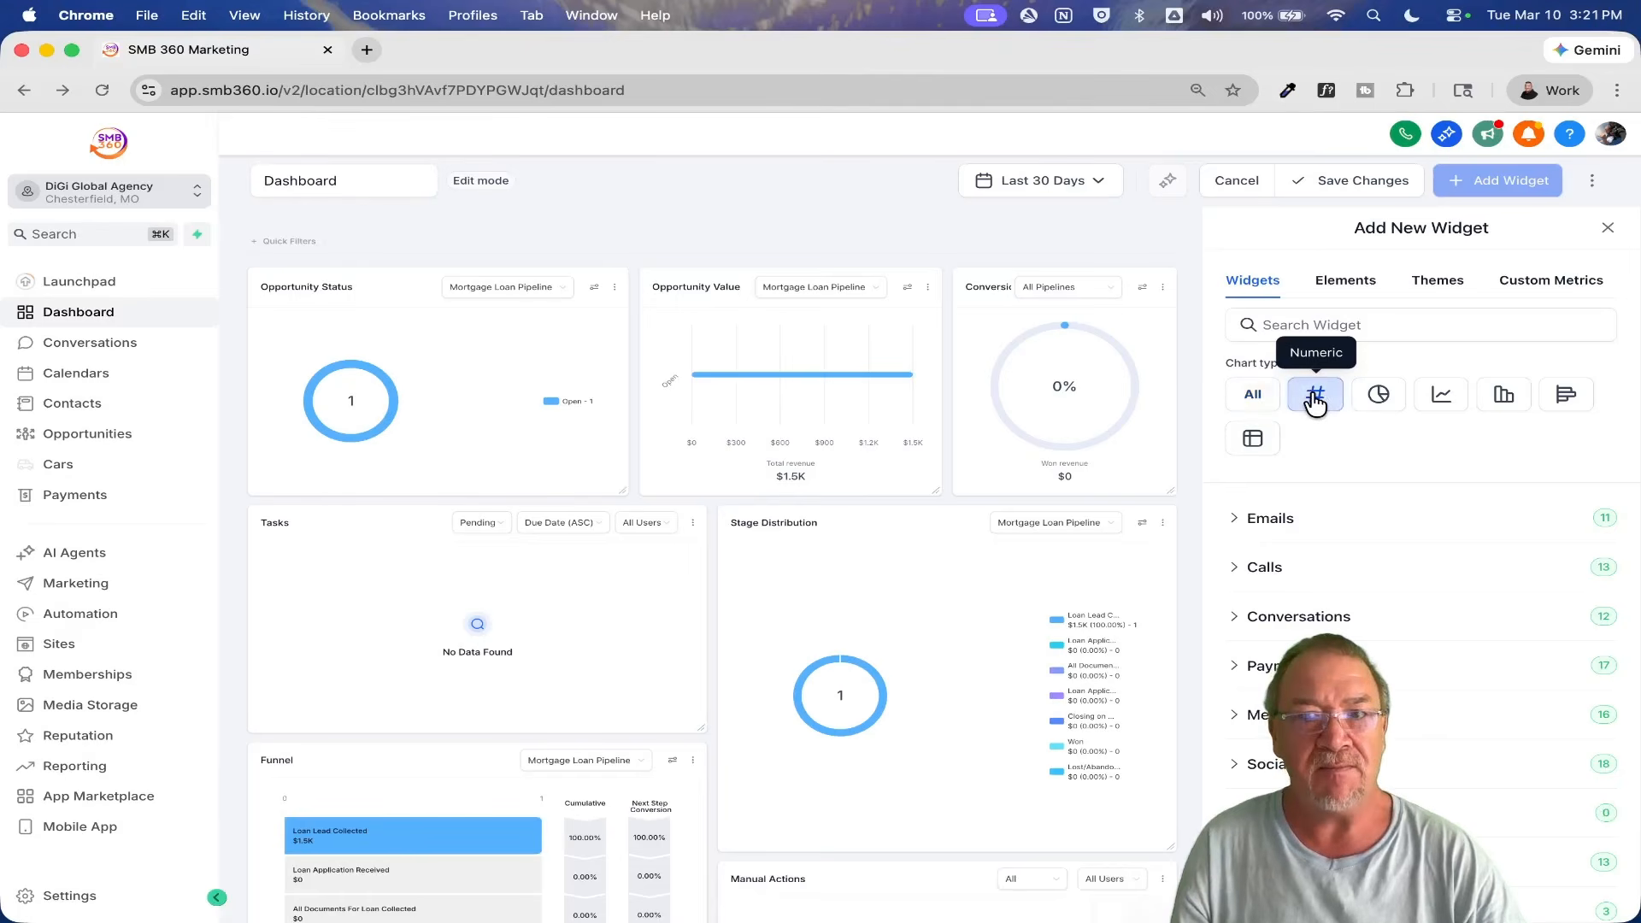
pyautogui.click(1383, 400)
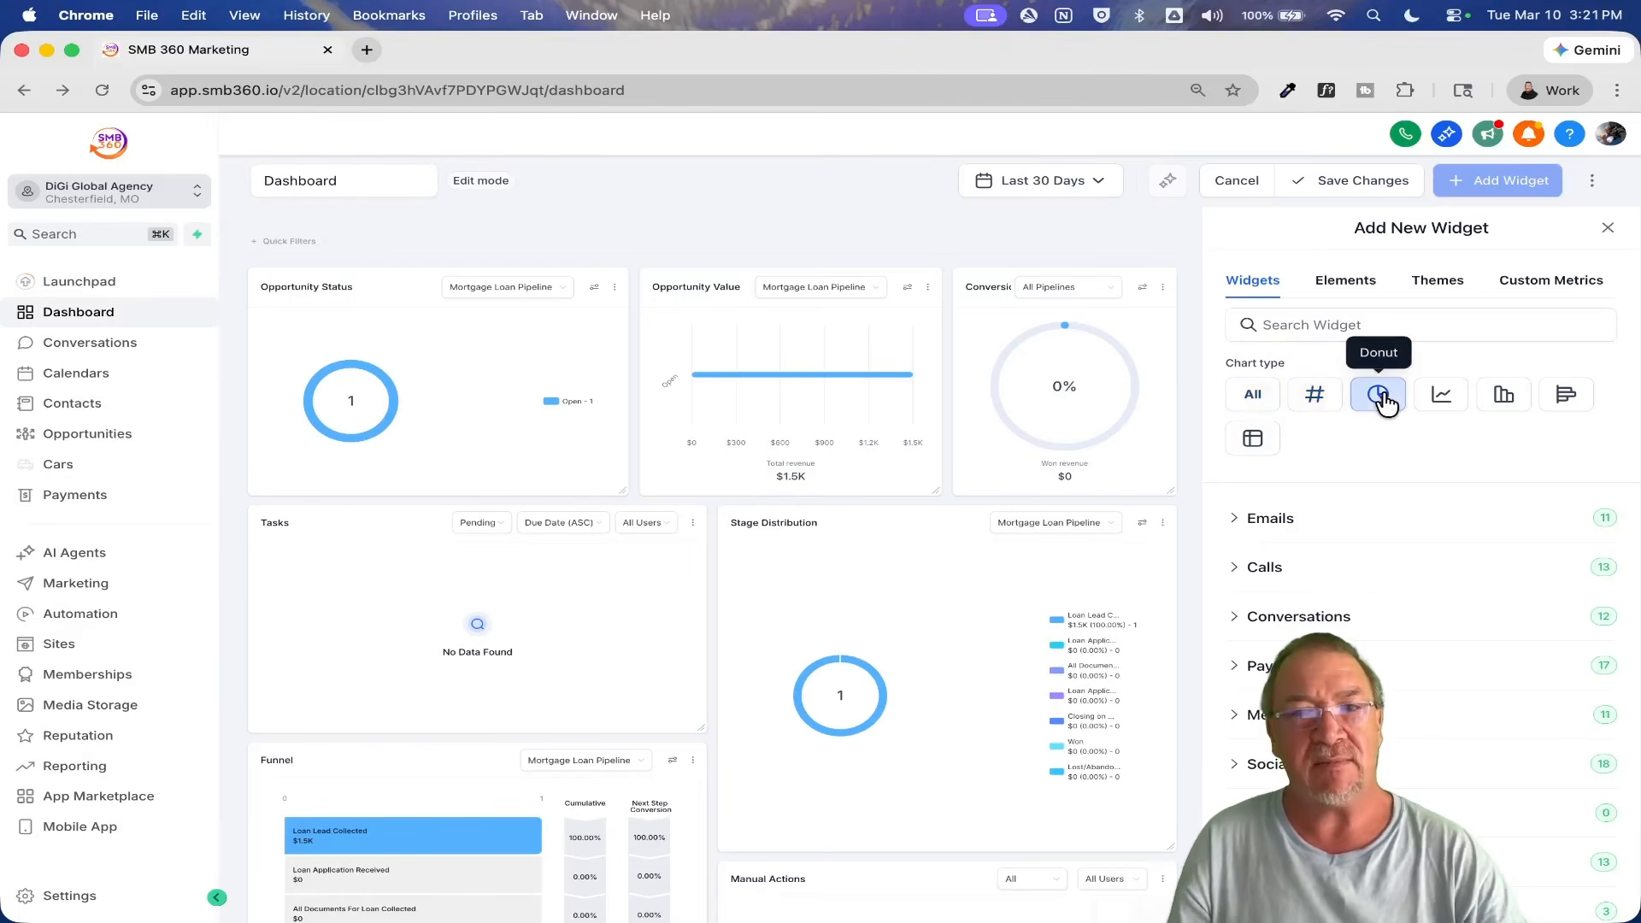
pyautogui.click(1426, 402)
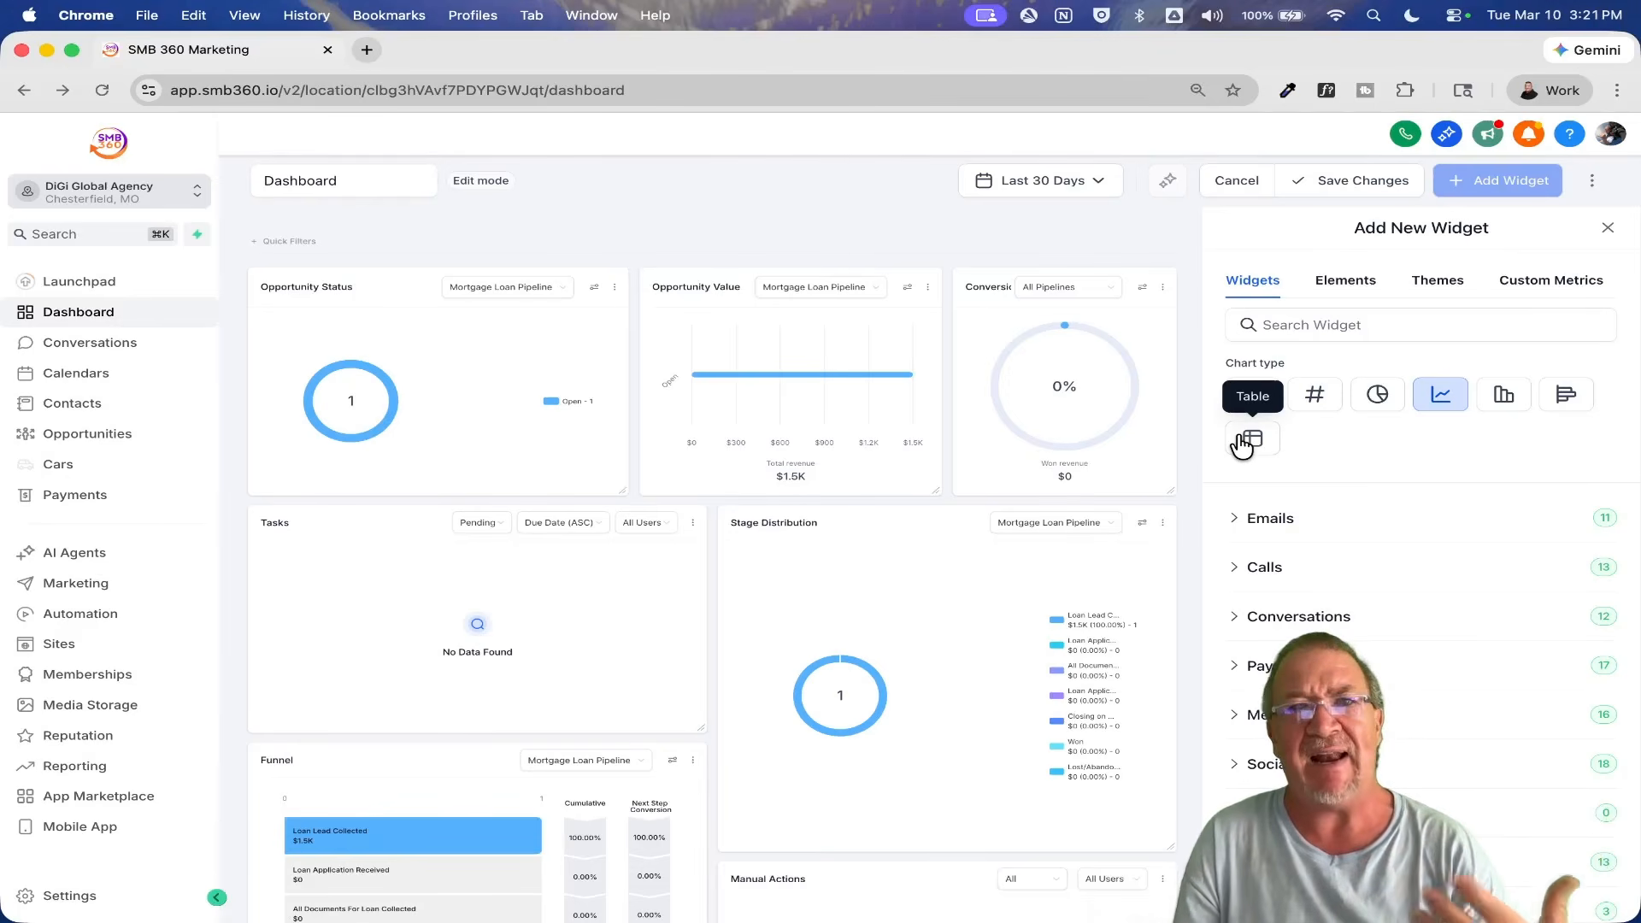
pyautogui.click(1345, 282)
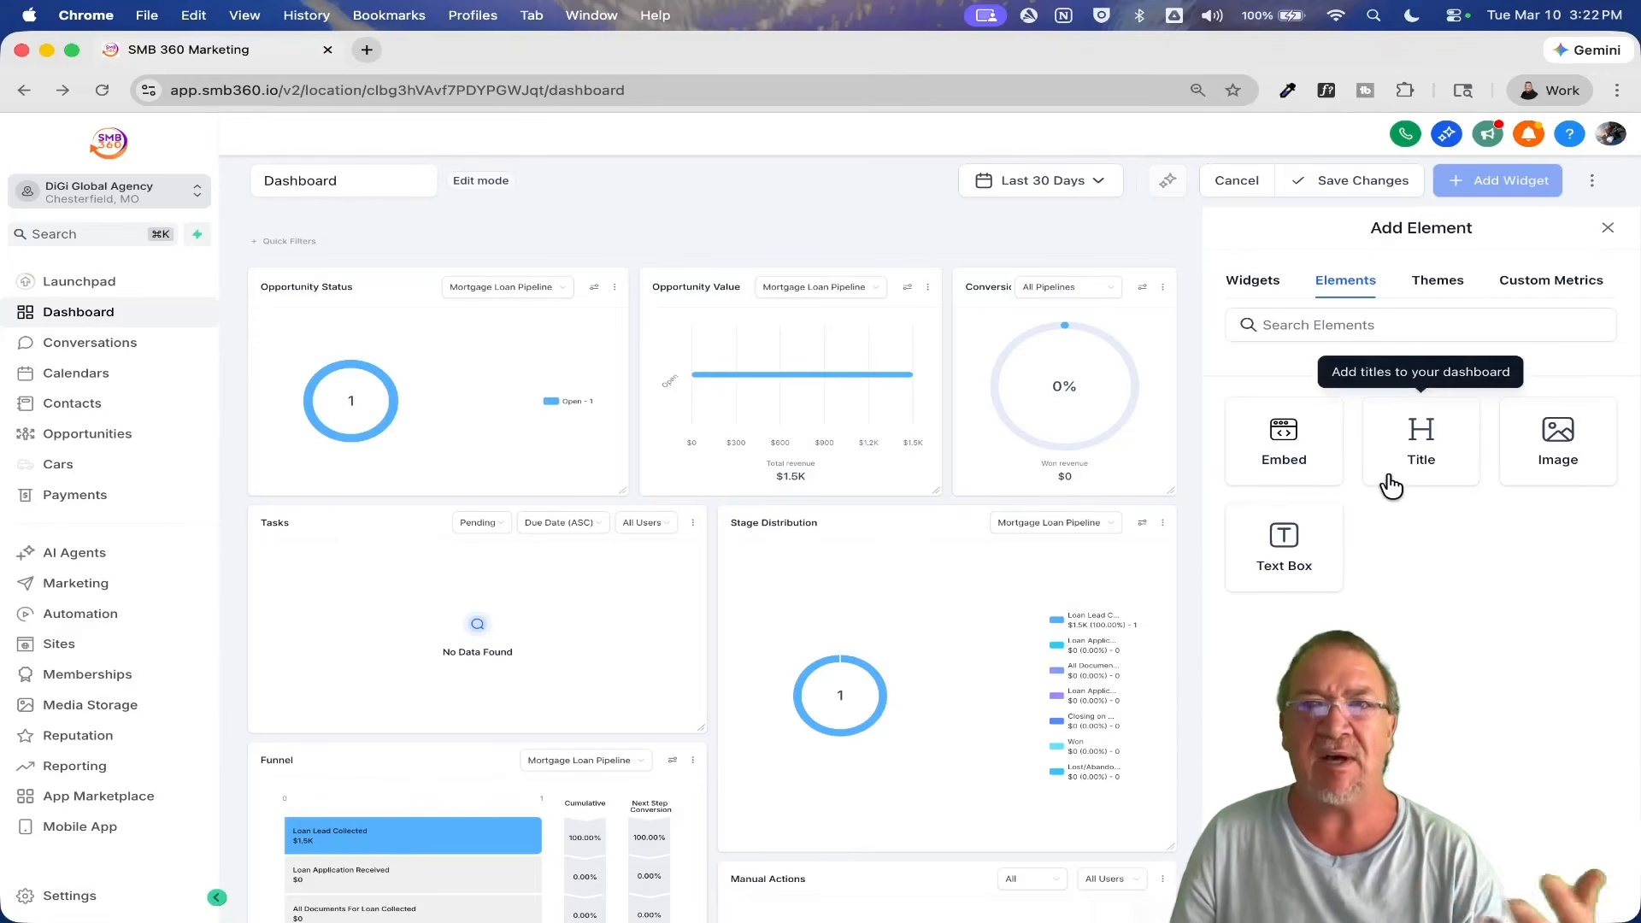
# Step: Try the blue dashboard theme and apply the purple theme instead
pyautogui.click(1440, 279)
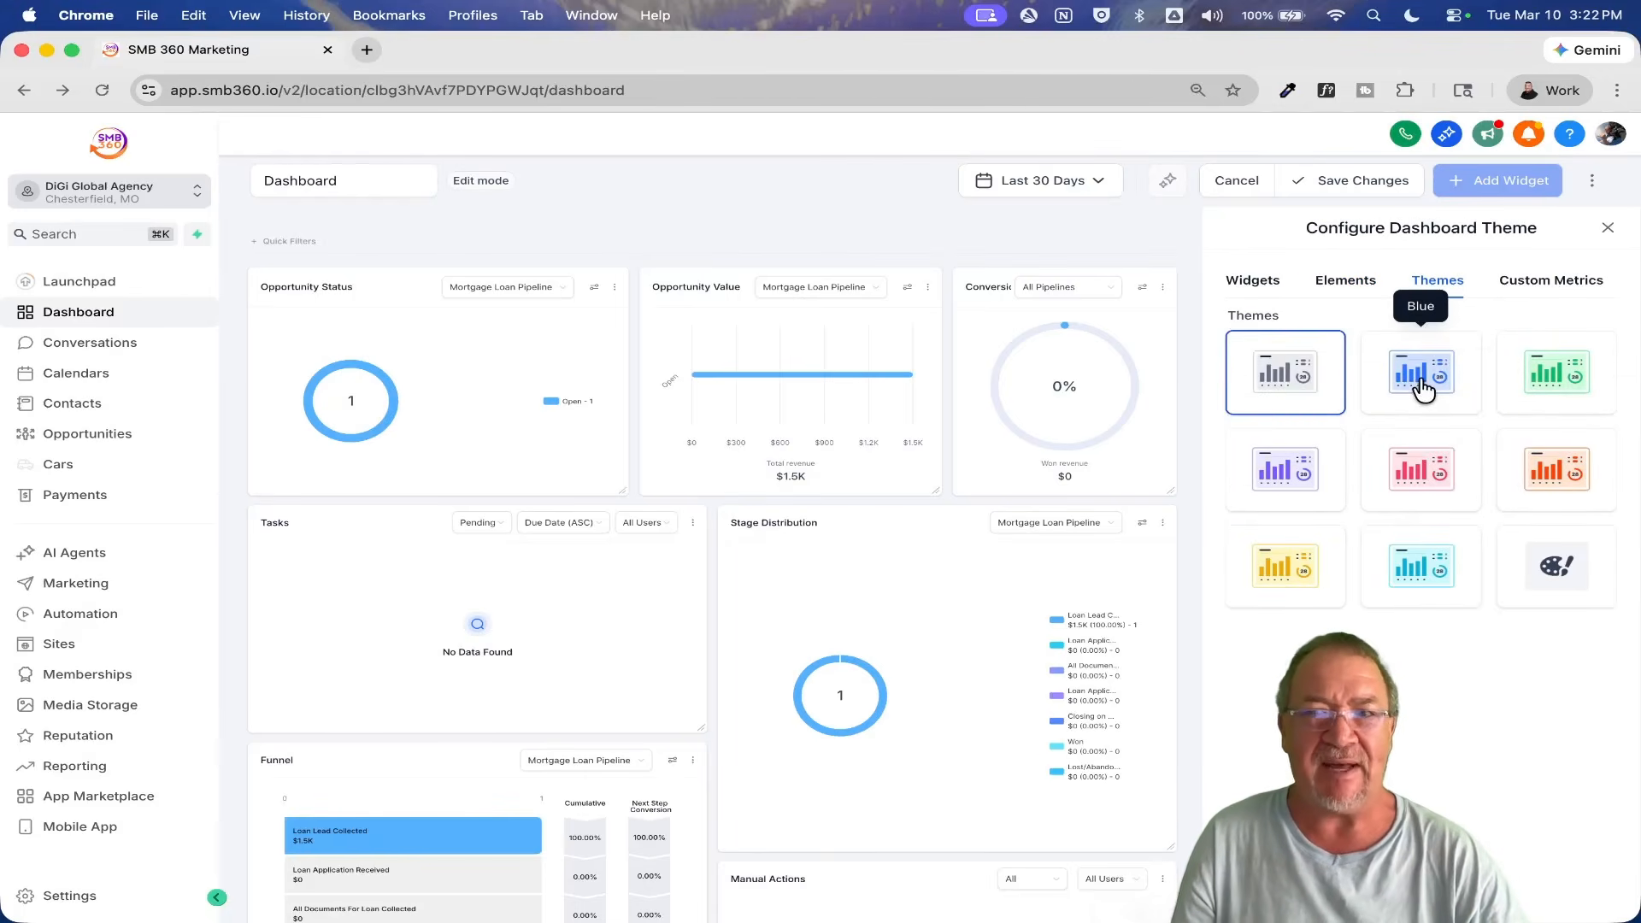
pyautogui.click(1426, 411)
pyautogui.click(1324, 483)
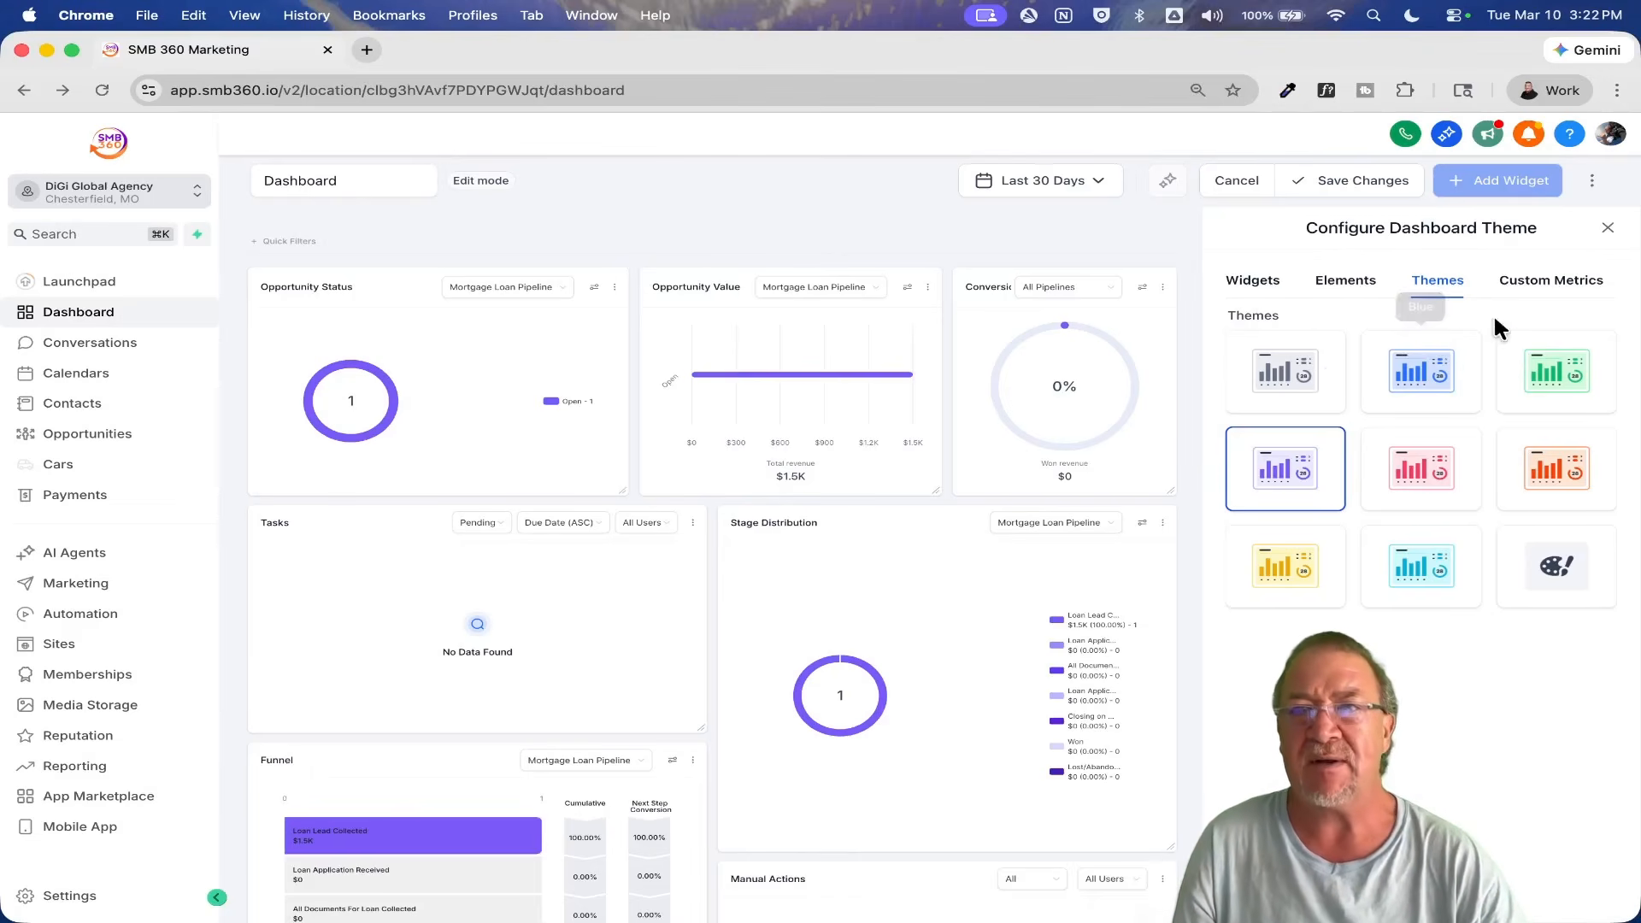
# Step: Start a custom metric from scratch and add the Calls metric Count of Calls to its formula
pyautogui.click(1546, 289)
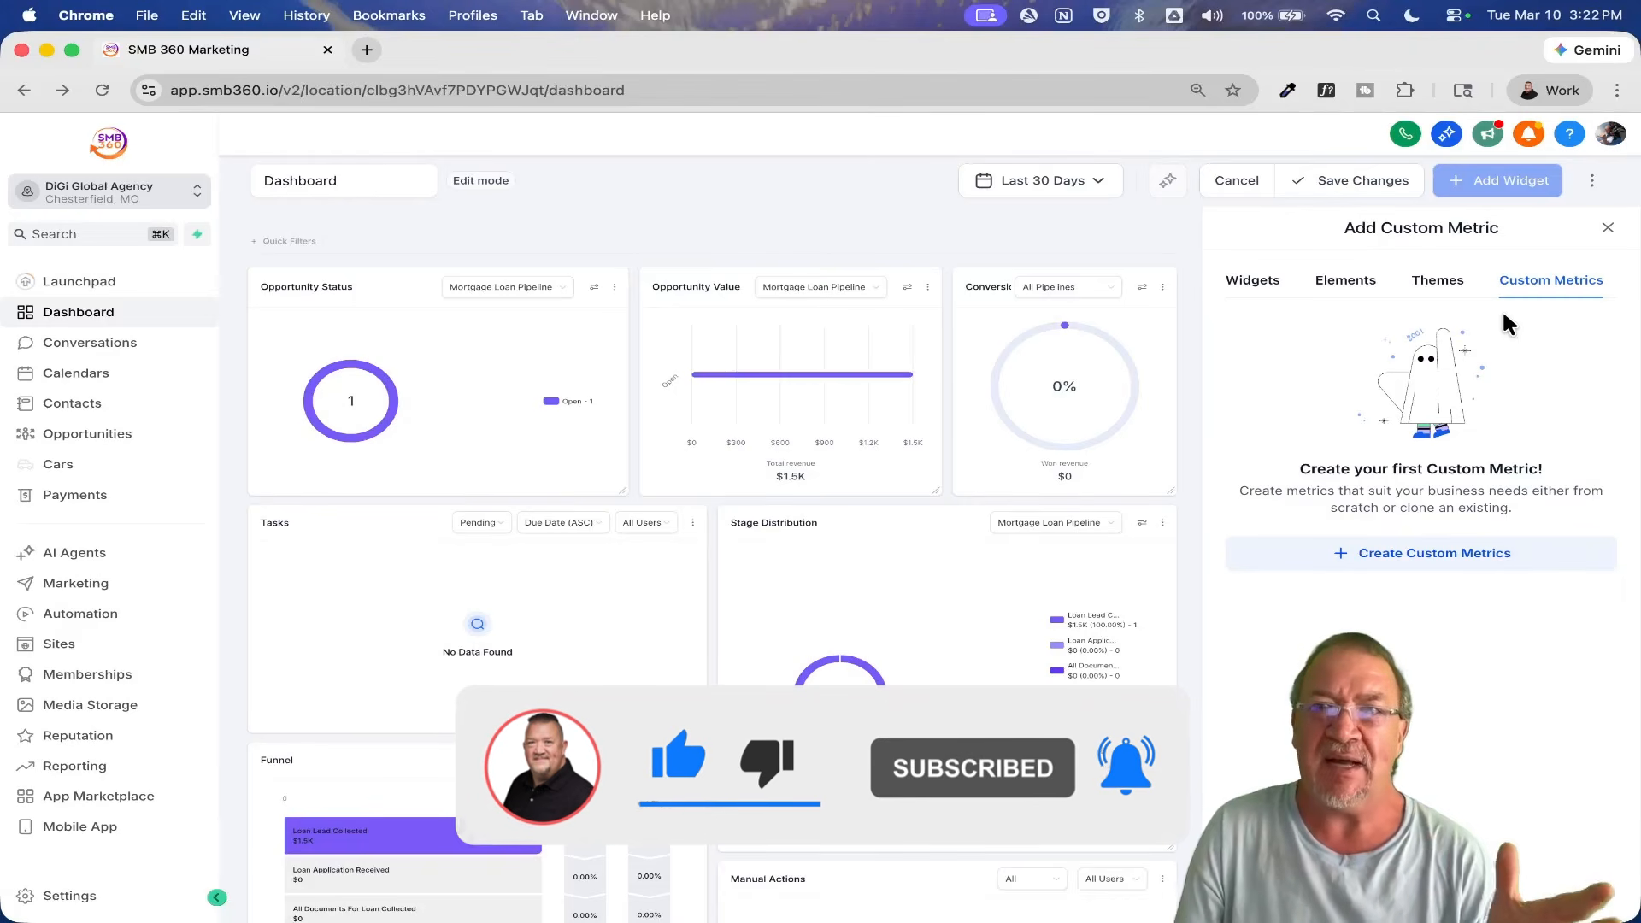
pyautogui.click(1412, 563)
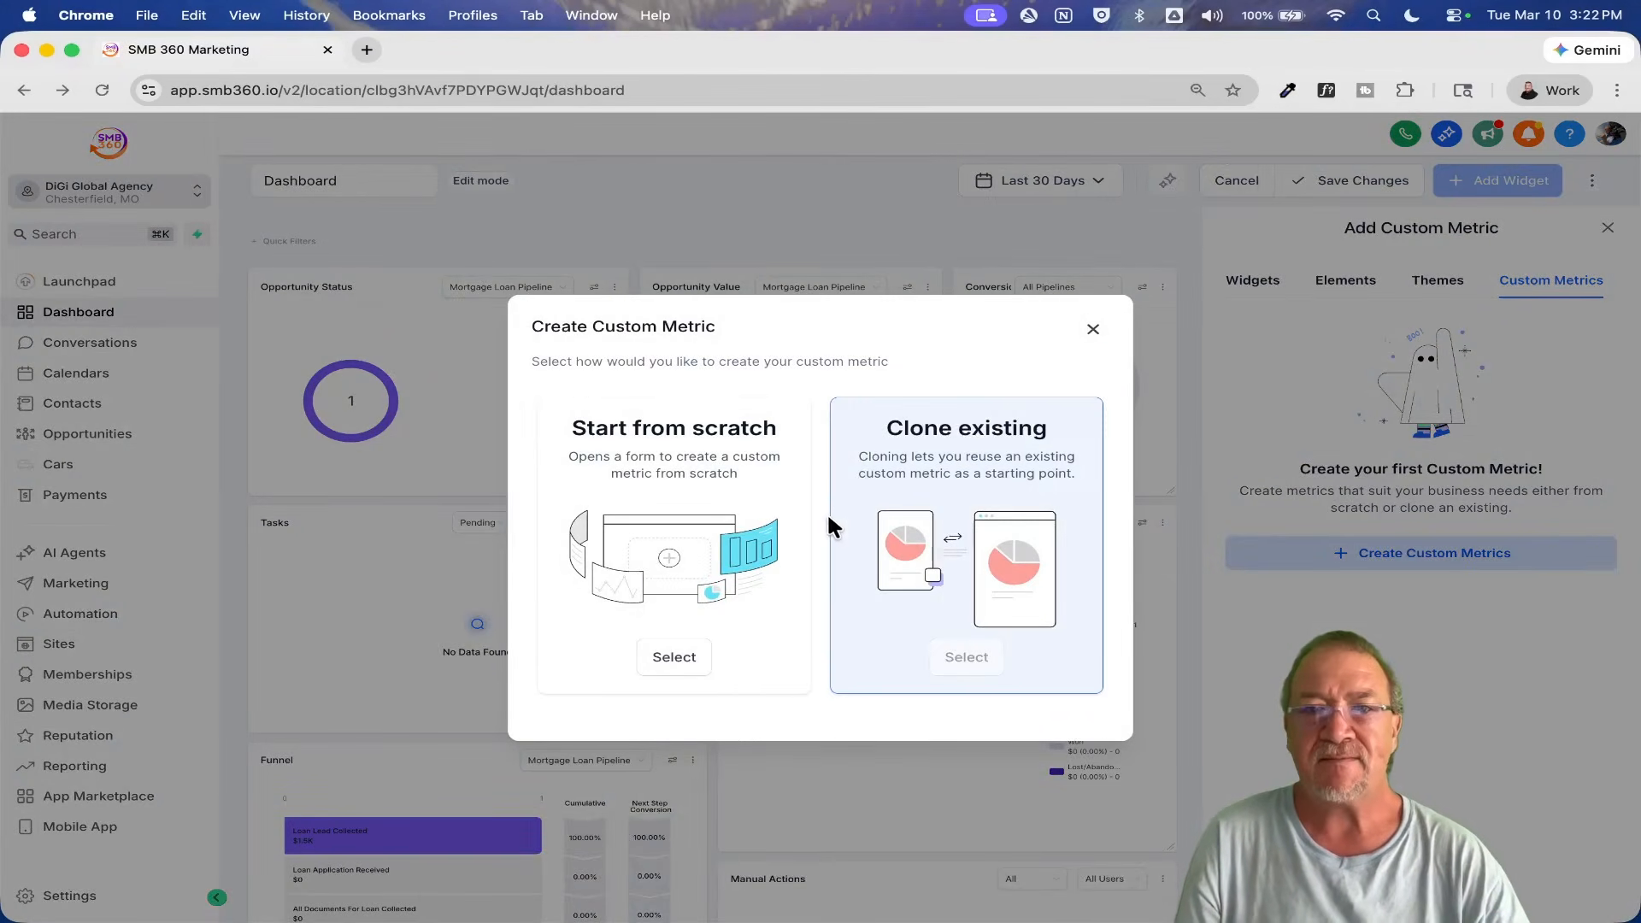
pyautogui.click(690, 663)
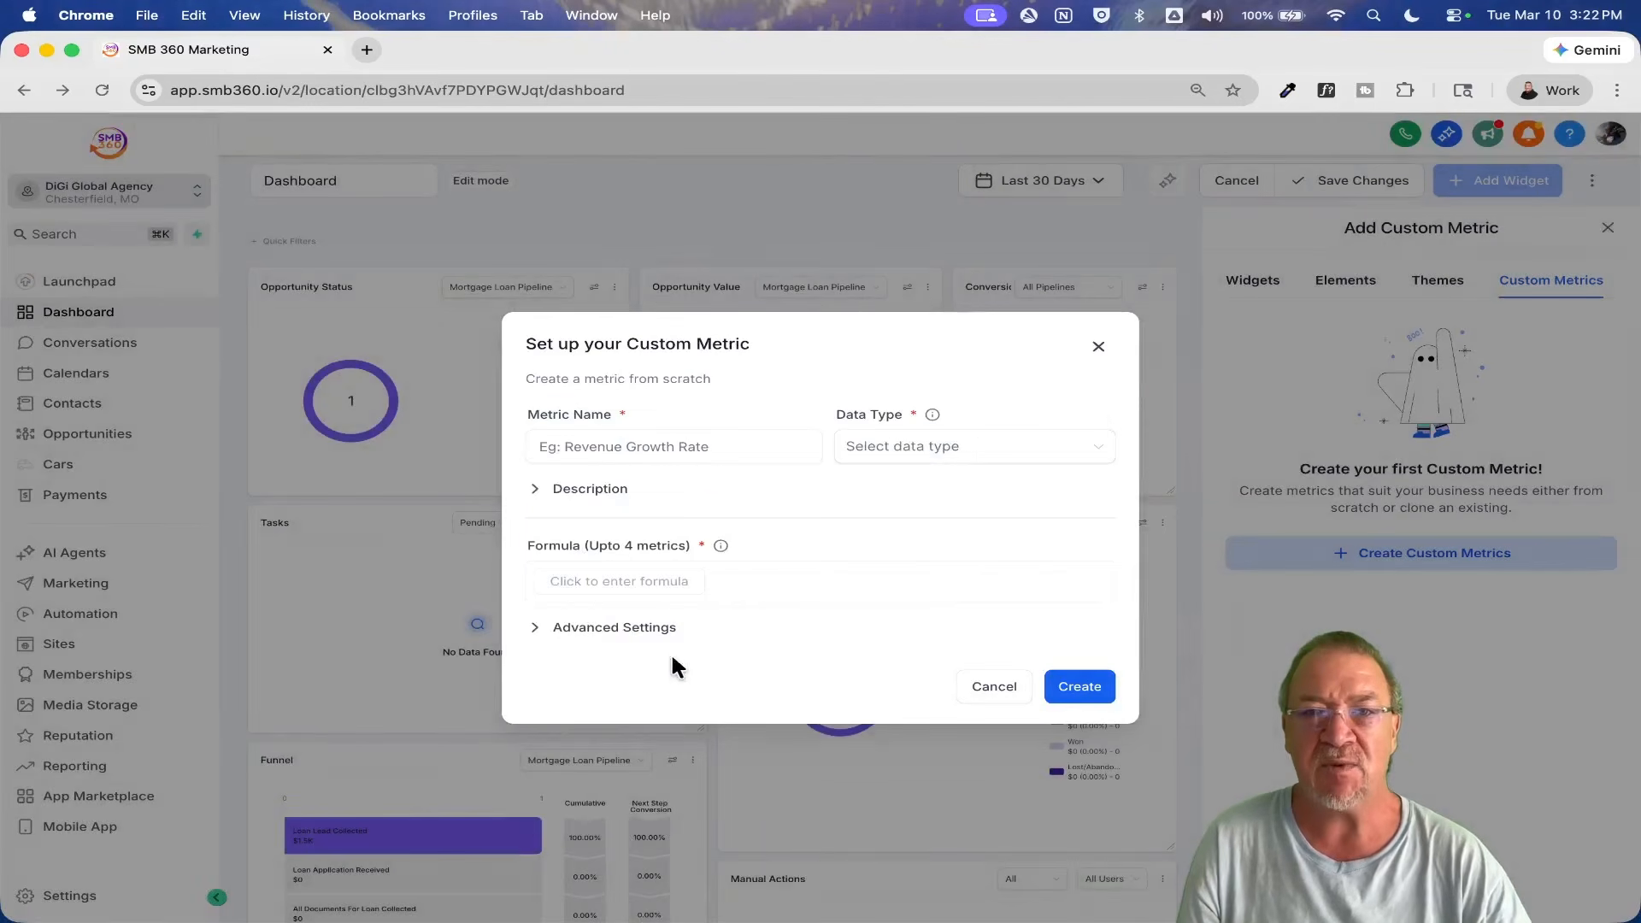
pyautogui.click(649, 587)
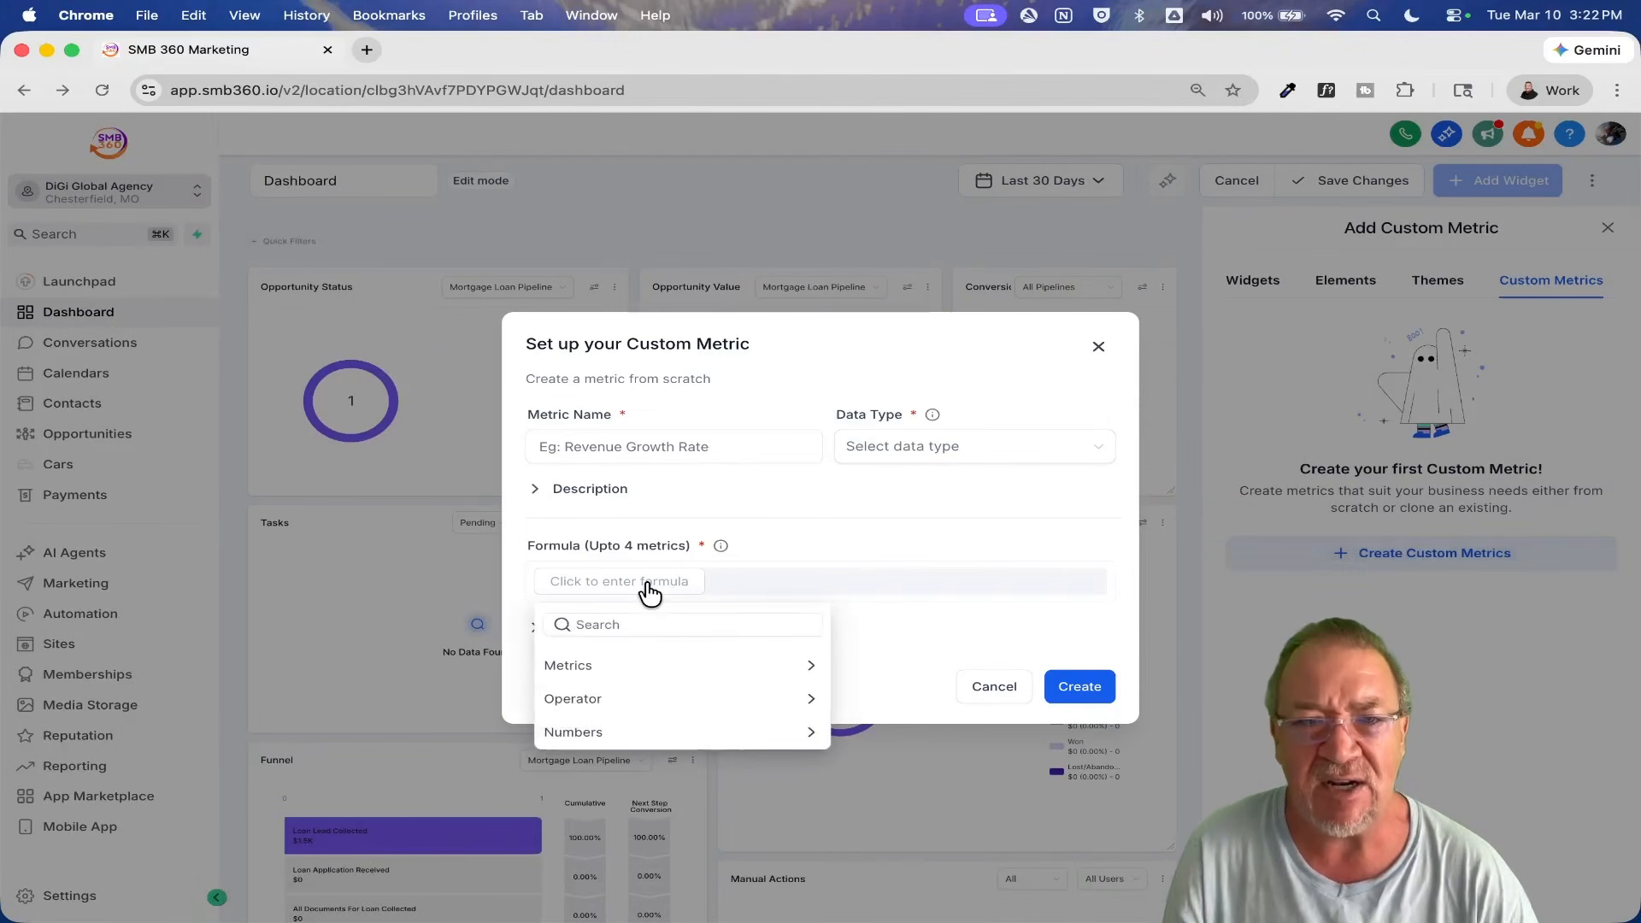
pyautogui.click(730, 663)
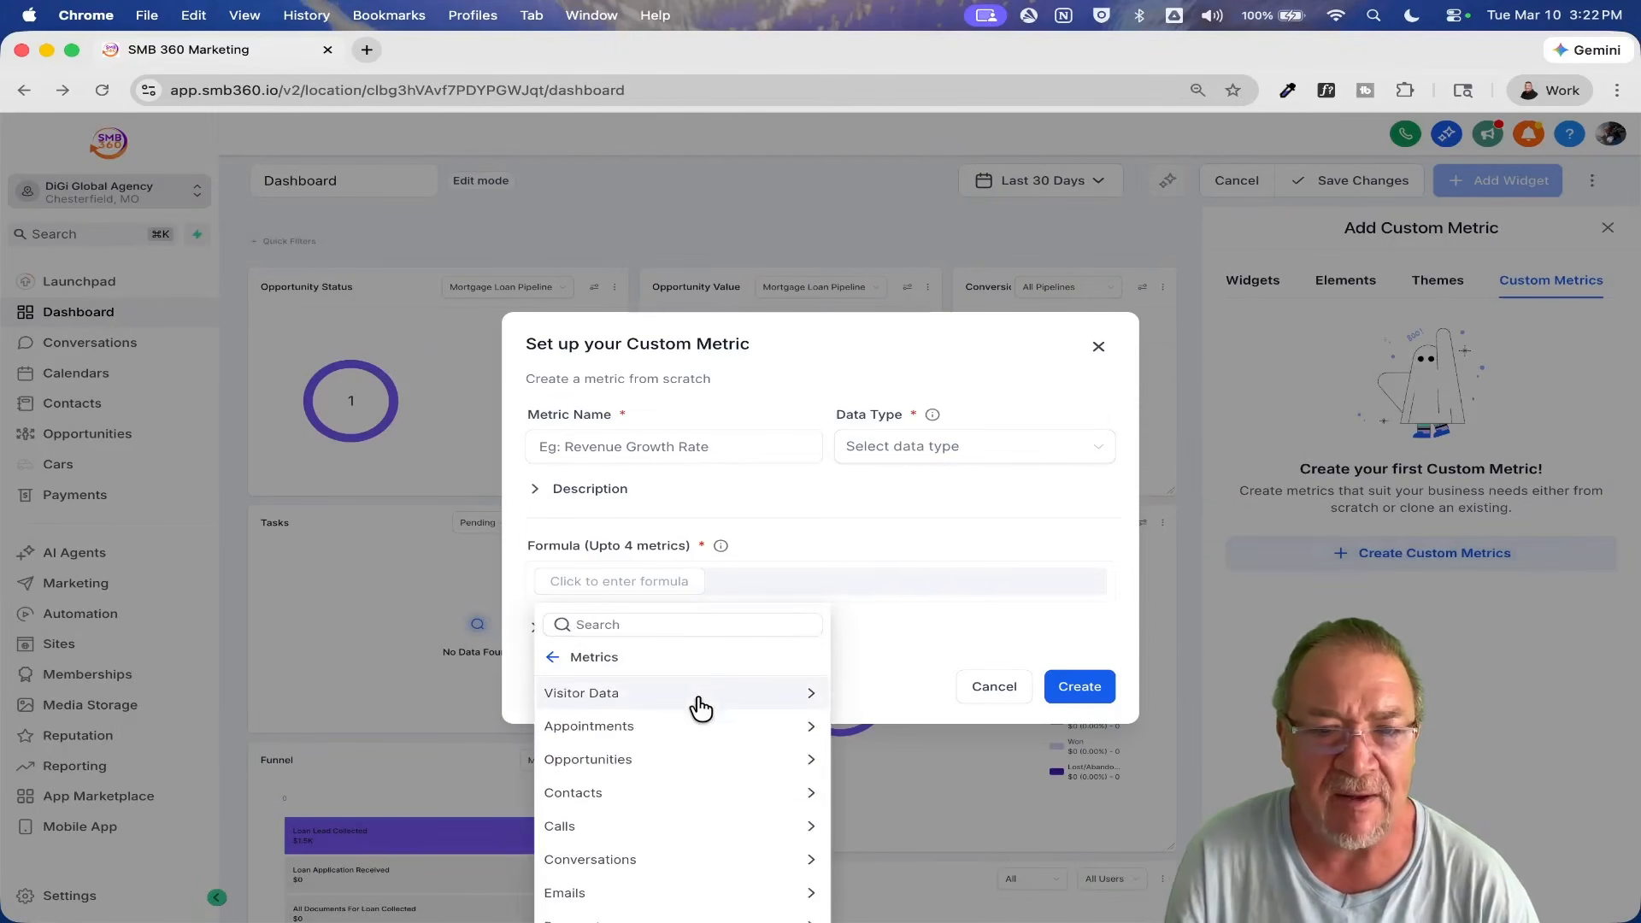
pyautogui.click(727, 829)
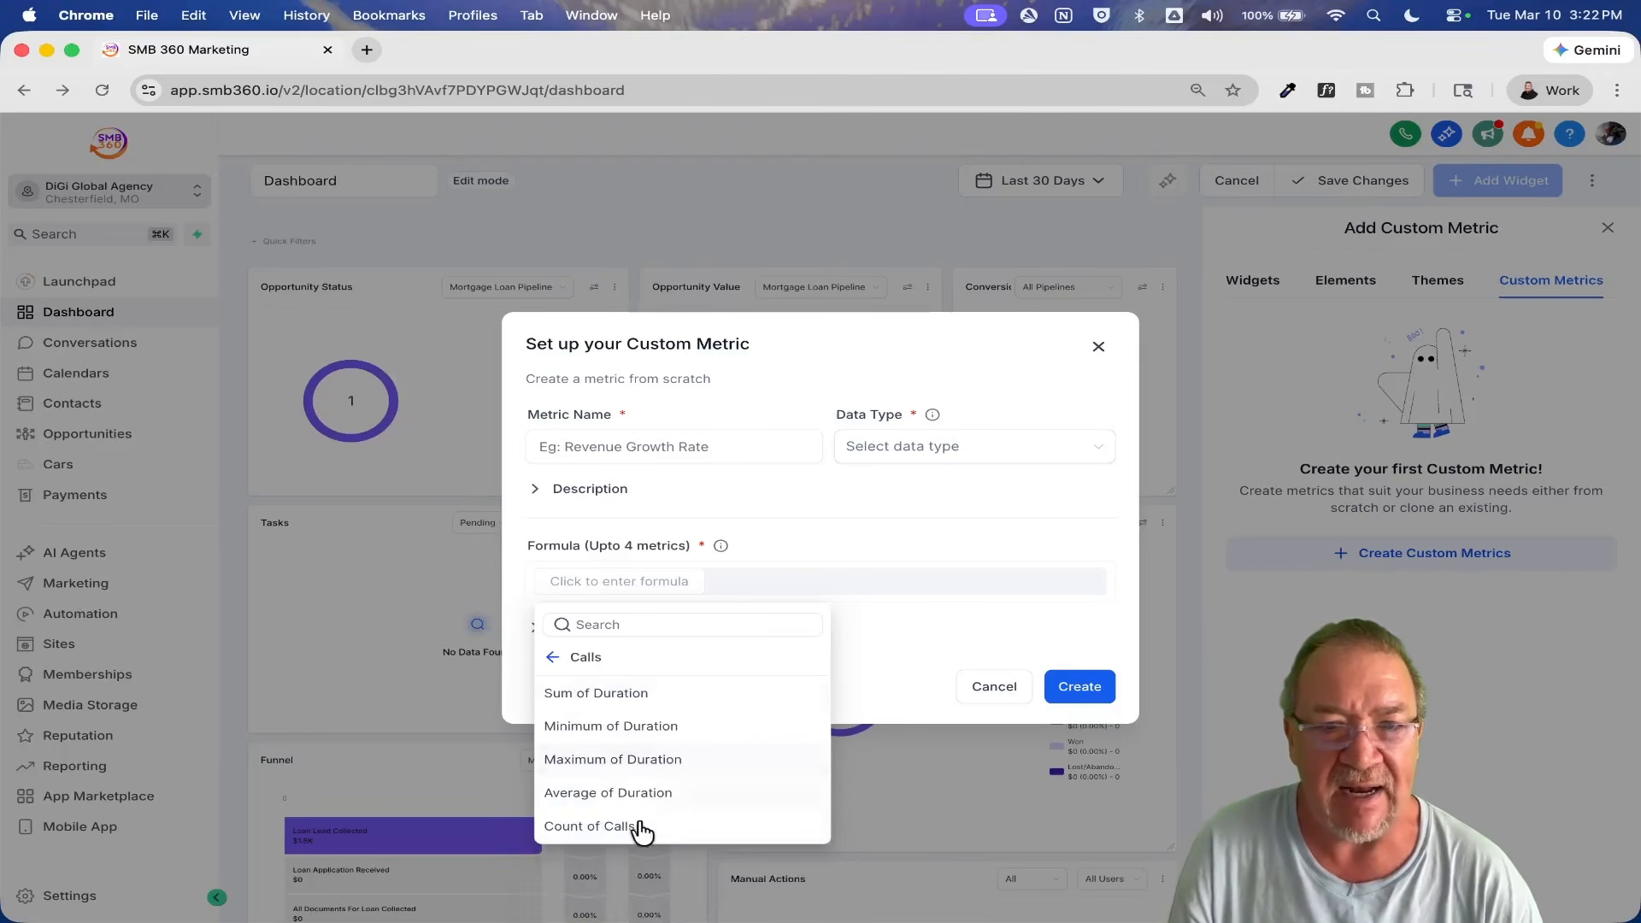
pyautogui.click(608, 829)
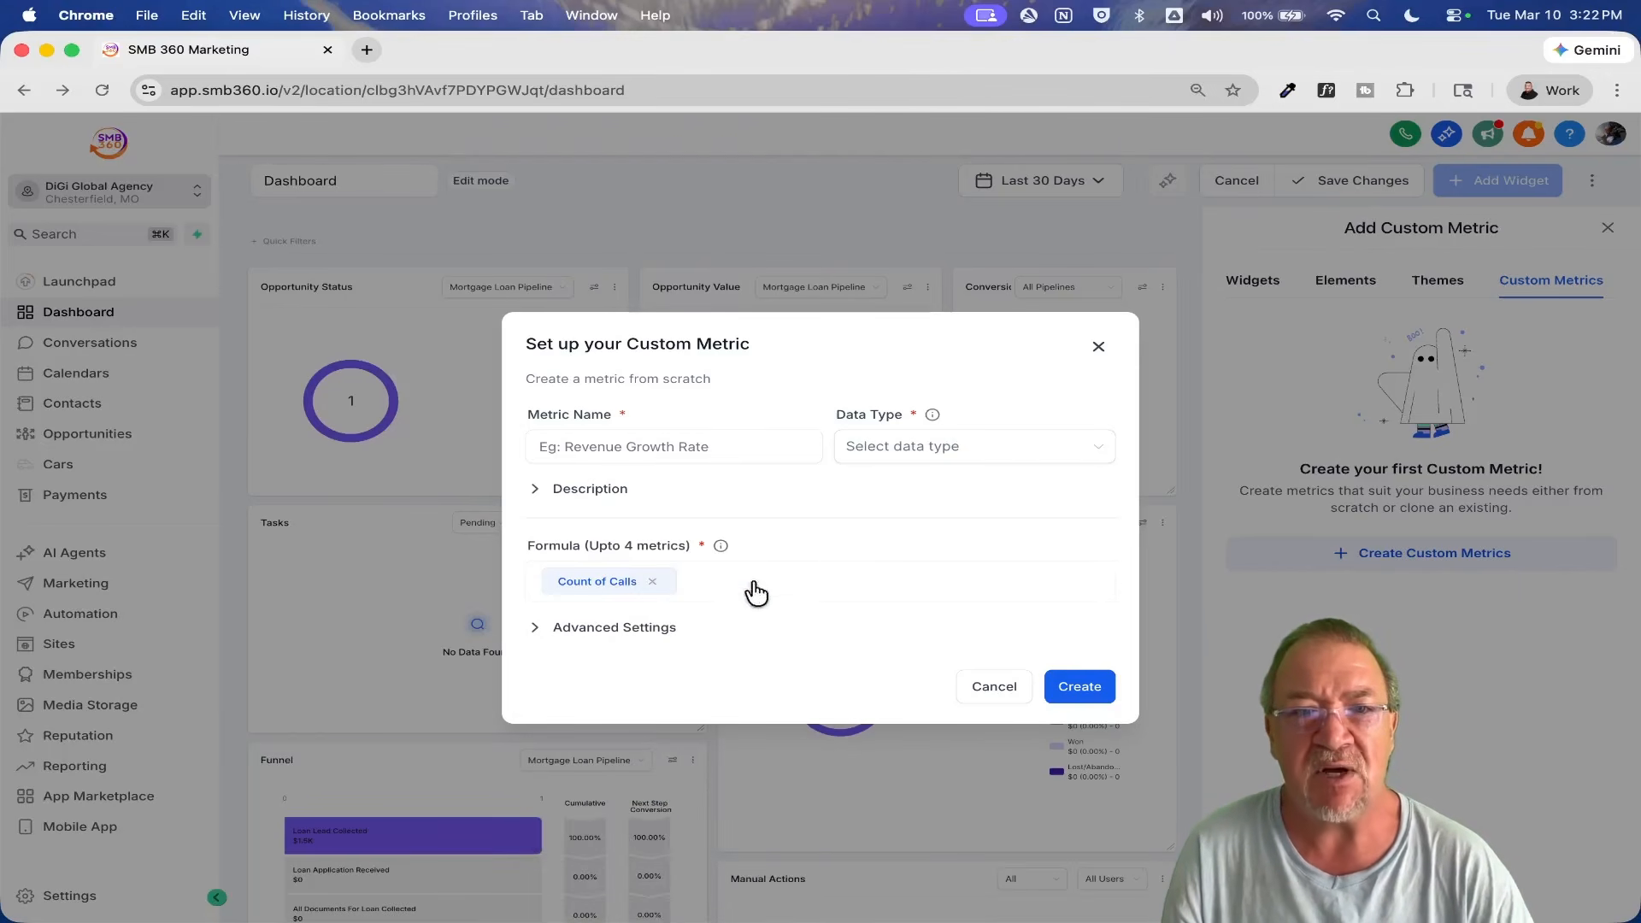
# Step: Name the custom metric "Revenue per Day" and set its data type to Currency
pyautogui.click(588, 452)
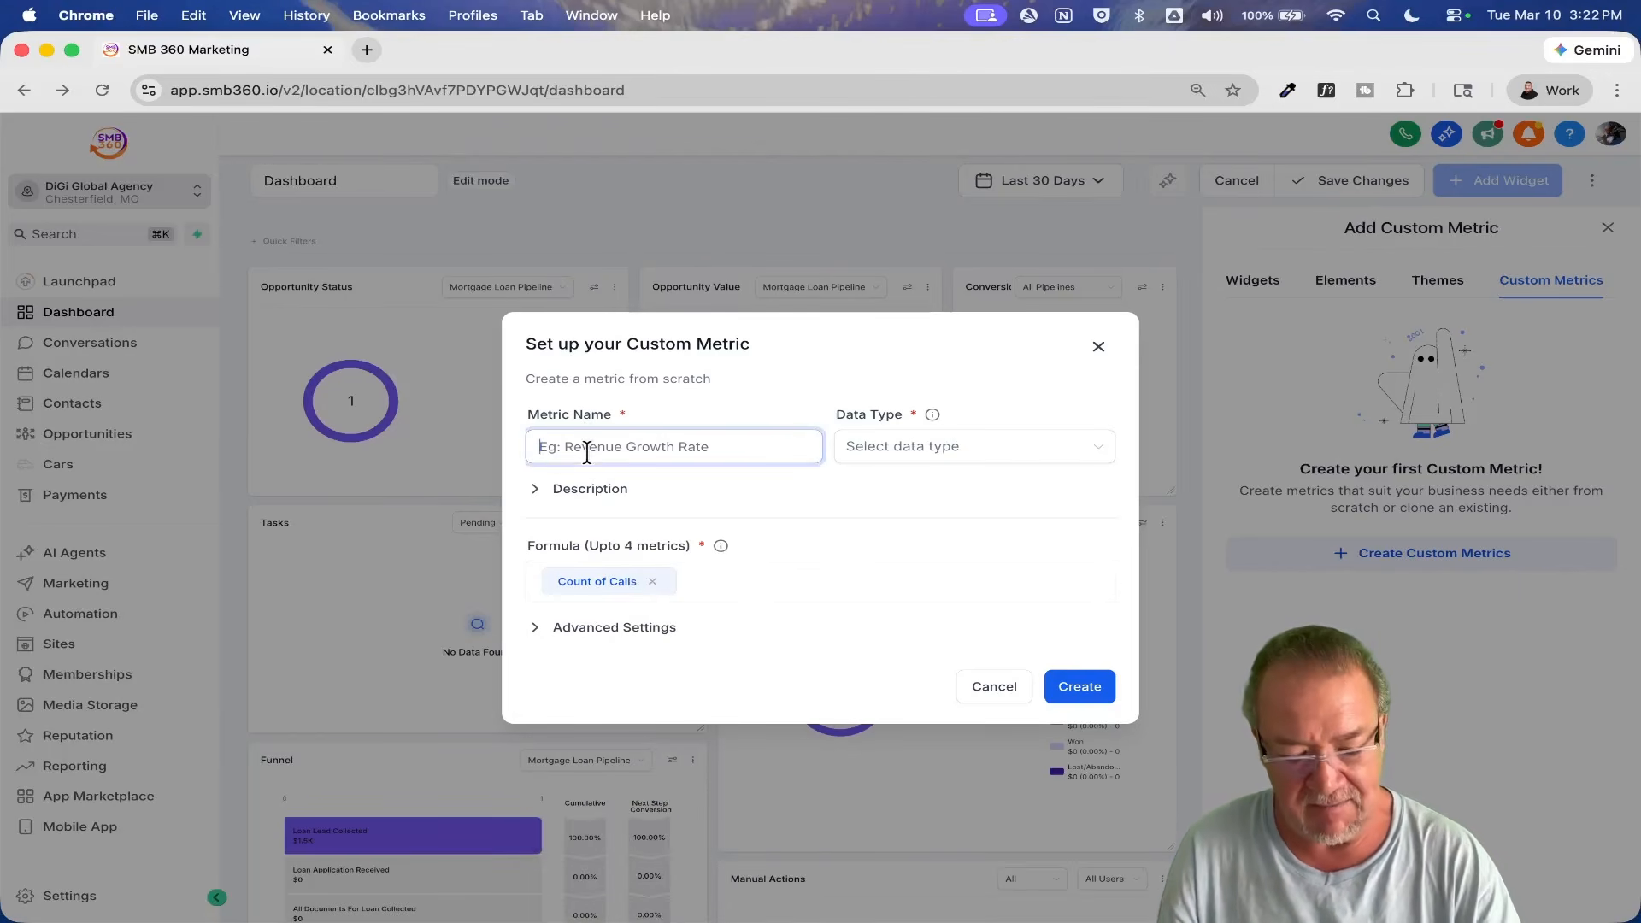
pyautogui.write('Revenue per Day')
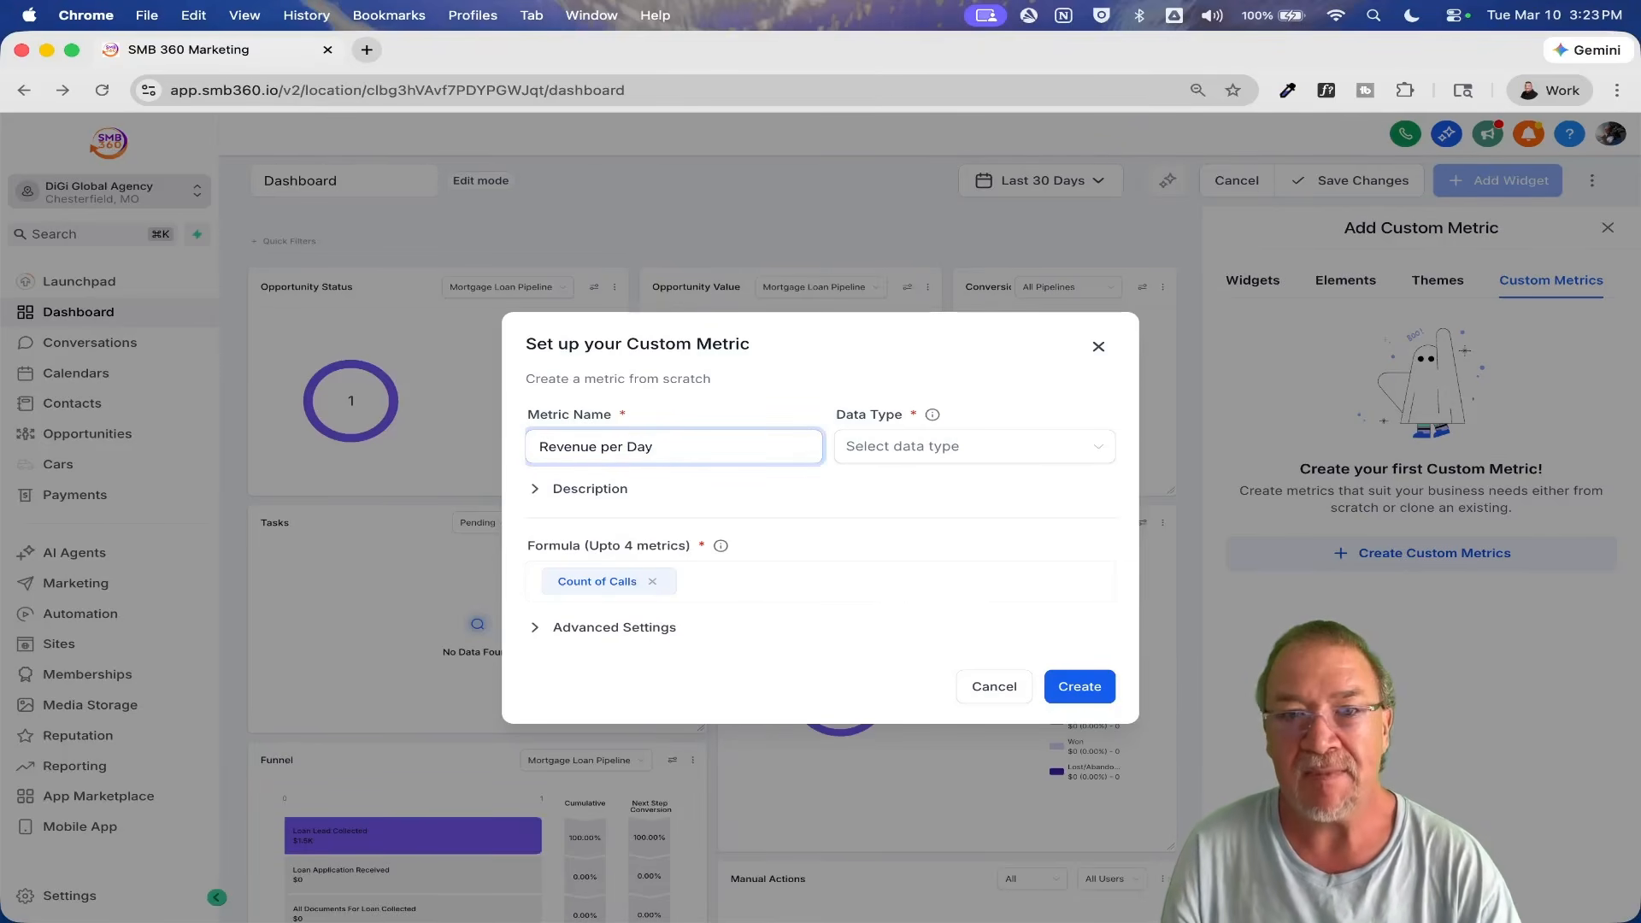
pyautogui.press('Tab')
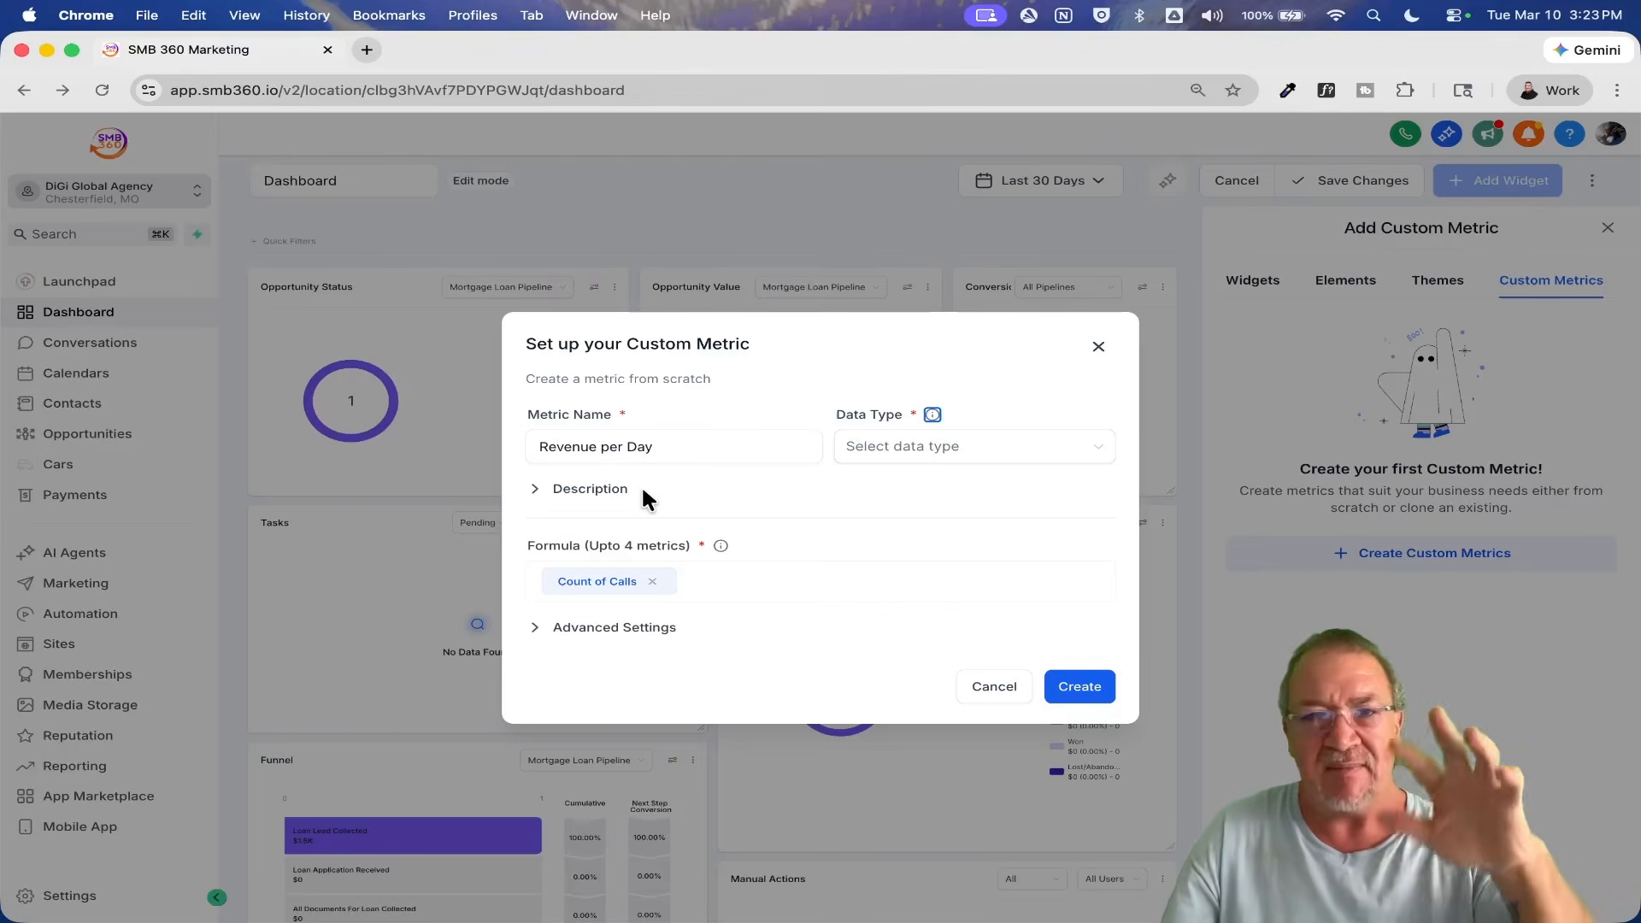
pyautogui.click(1004, 453)
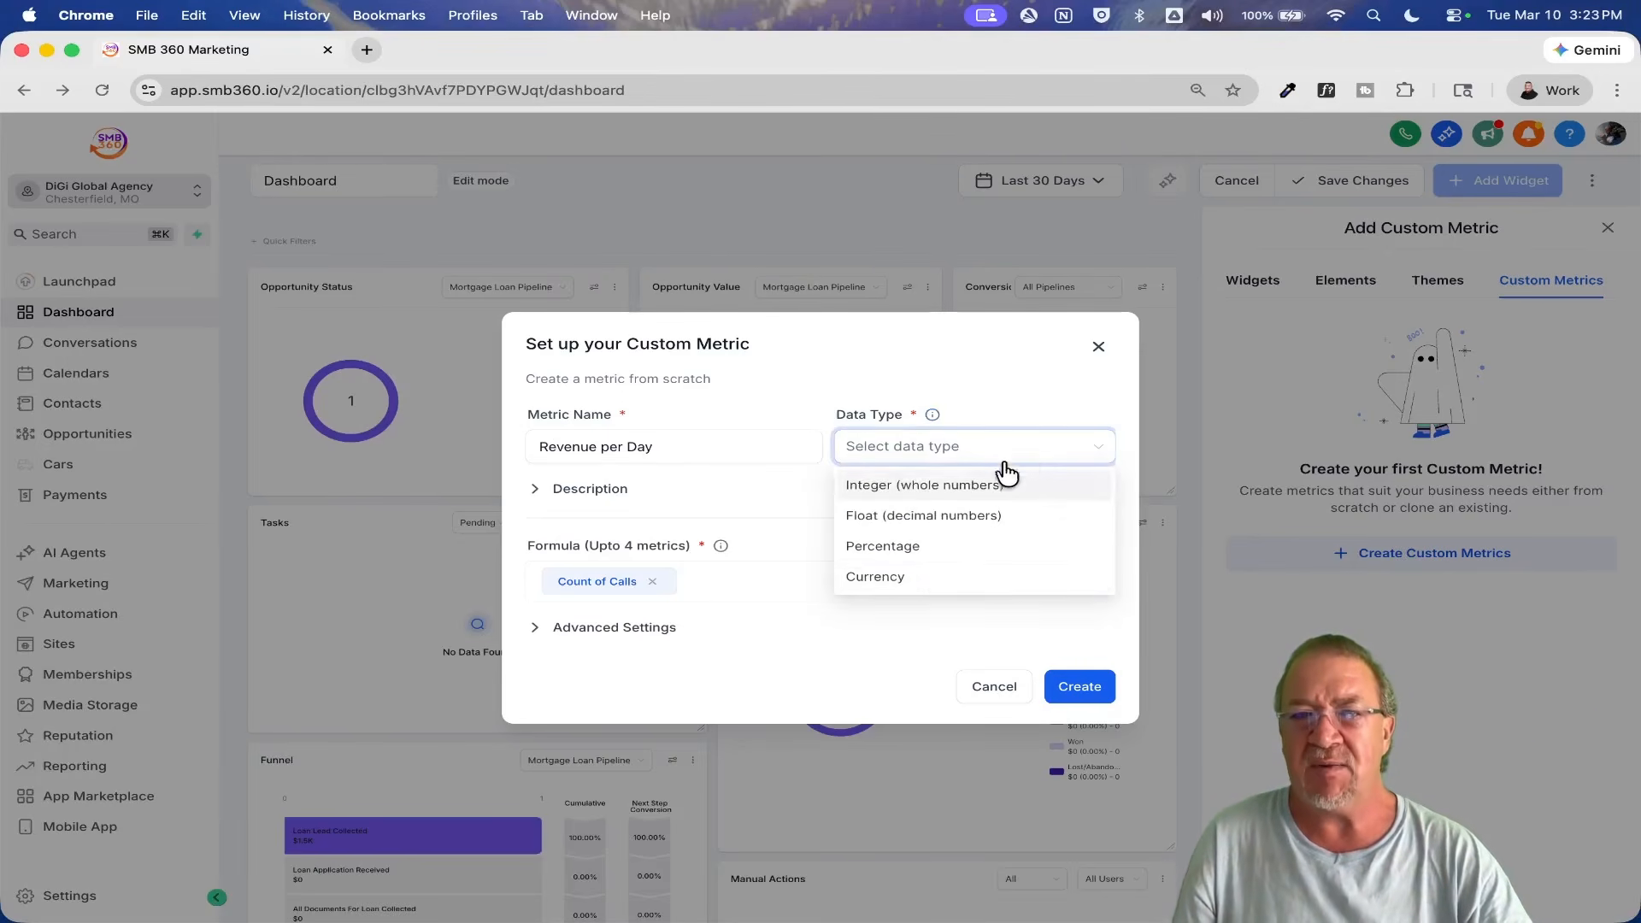
pyautogui.click(934, 576)
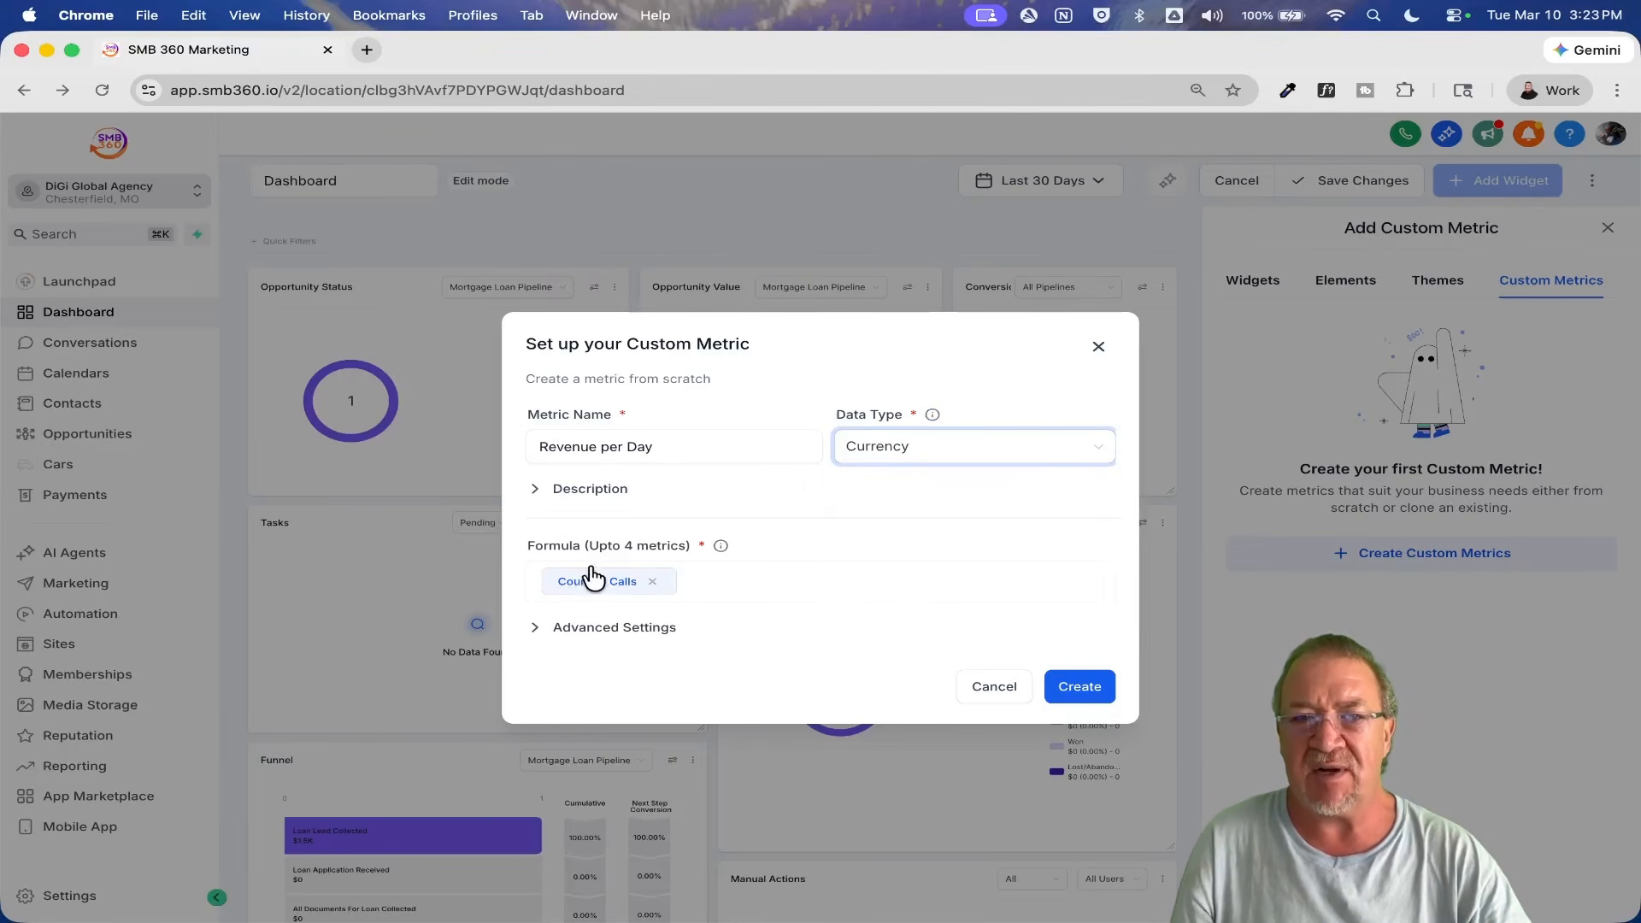
# Step: Multiply Count of Calls by 1000 in the formula and create the custom metric
pyautogui.click(722, 593)
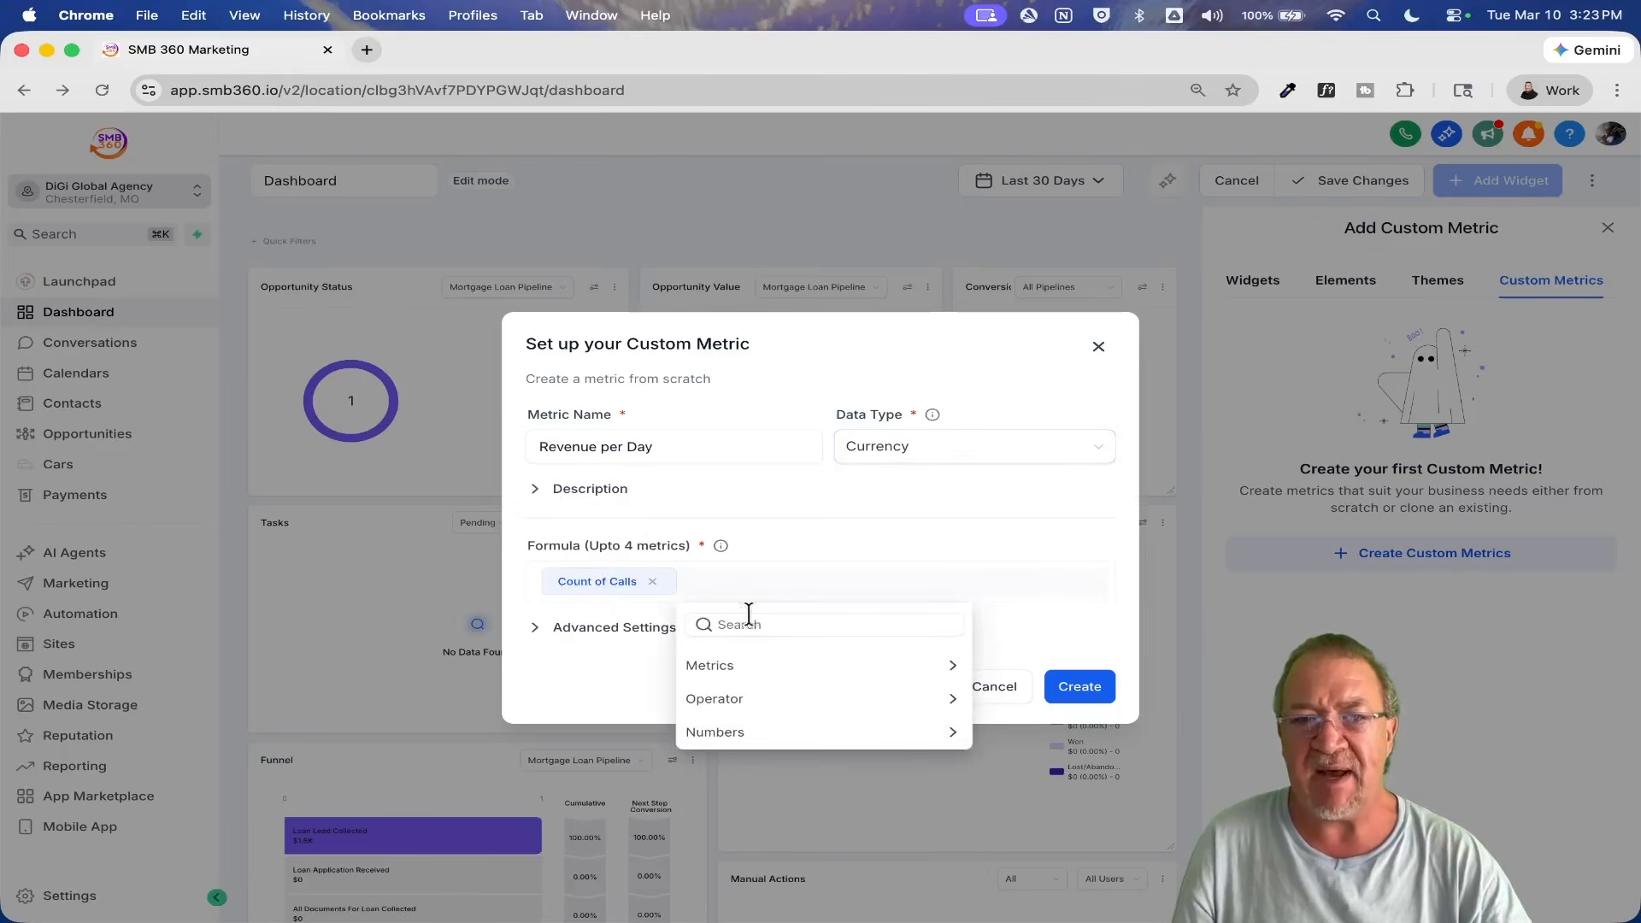
pyautogui.click(786, 694)
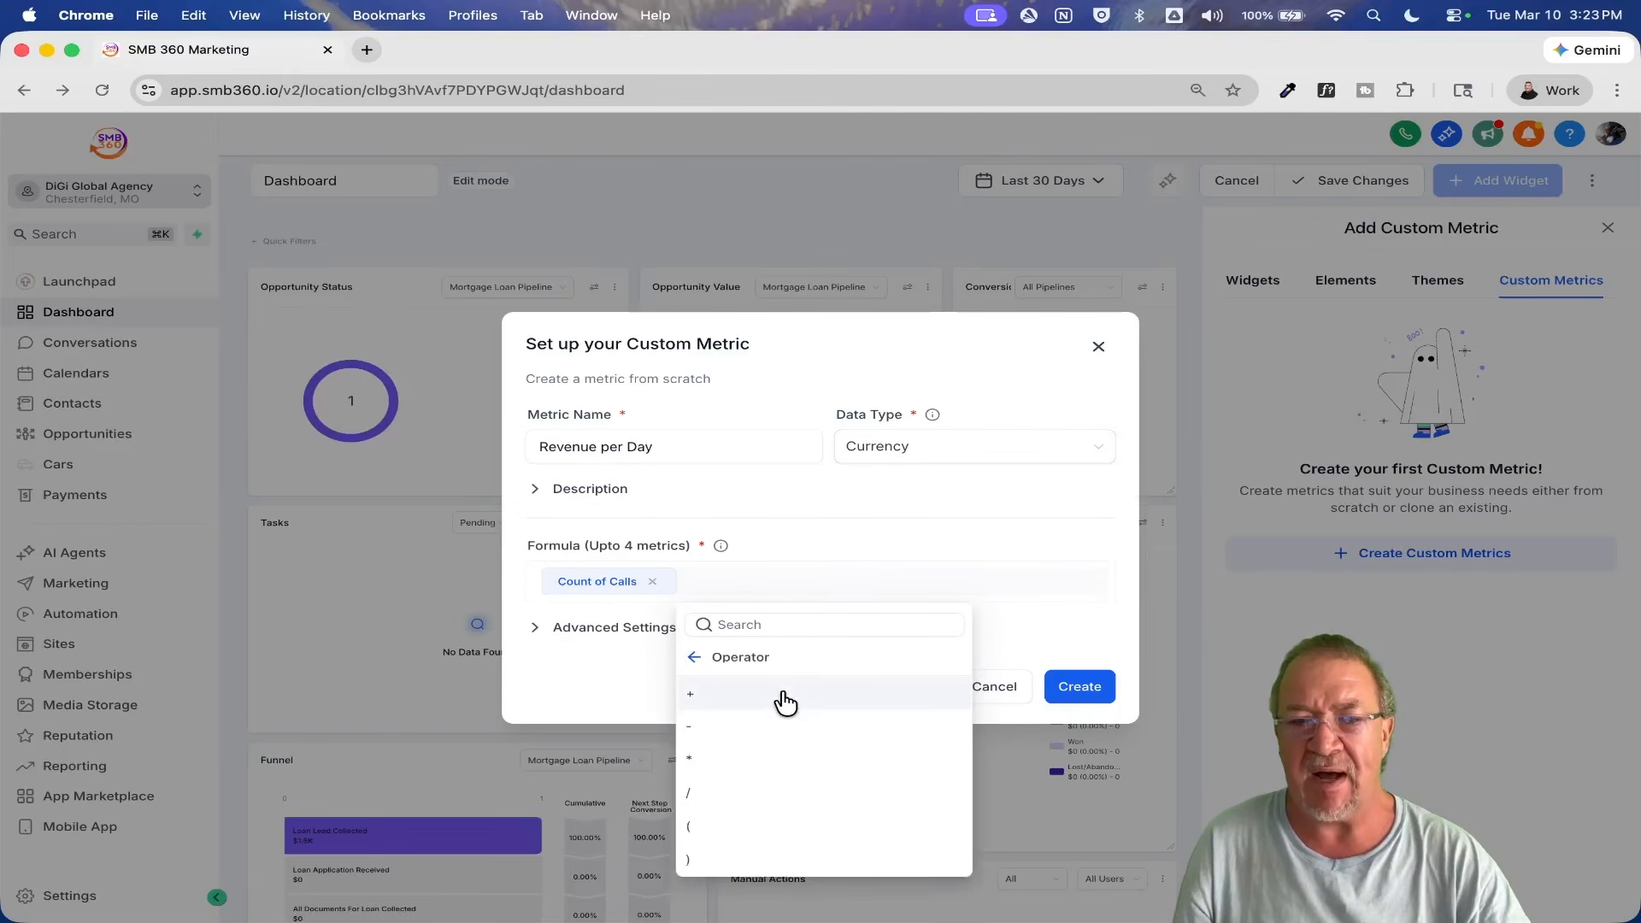
pyautogui.click(740, 767)
pyautogui.click(801, 580)
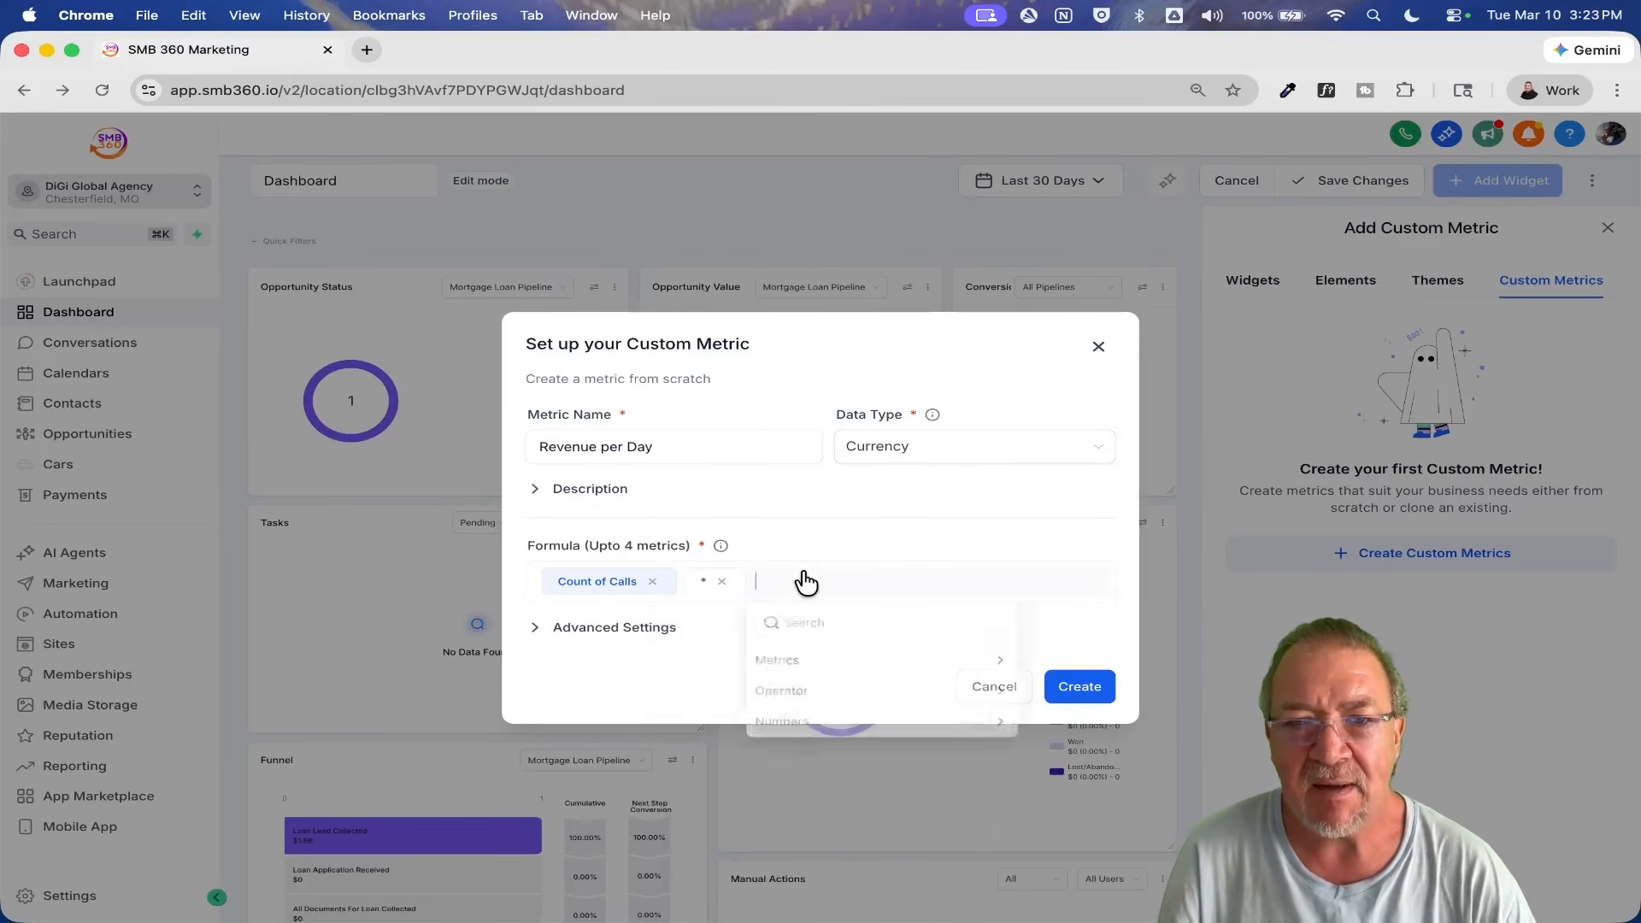
pyautogui.click(824, 732)
pyautogui.click(846, 701)
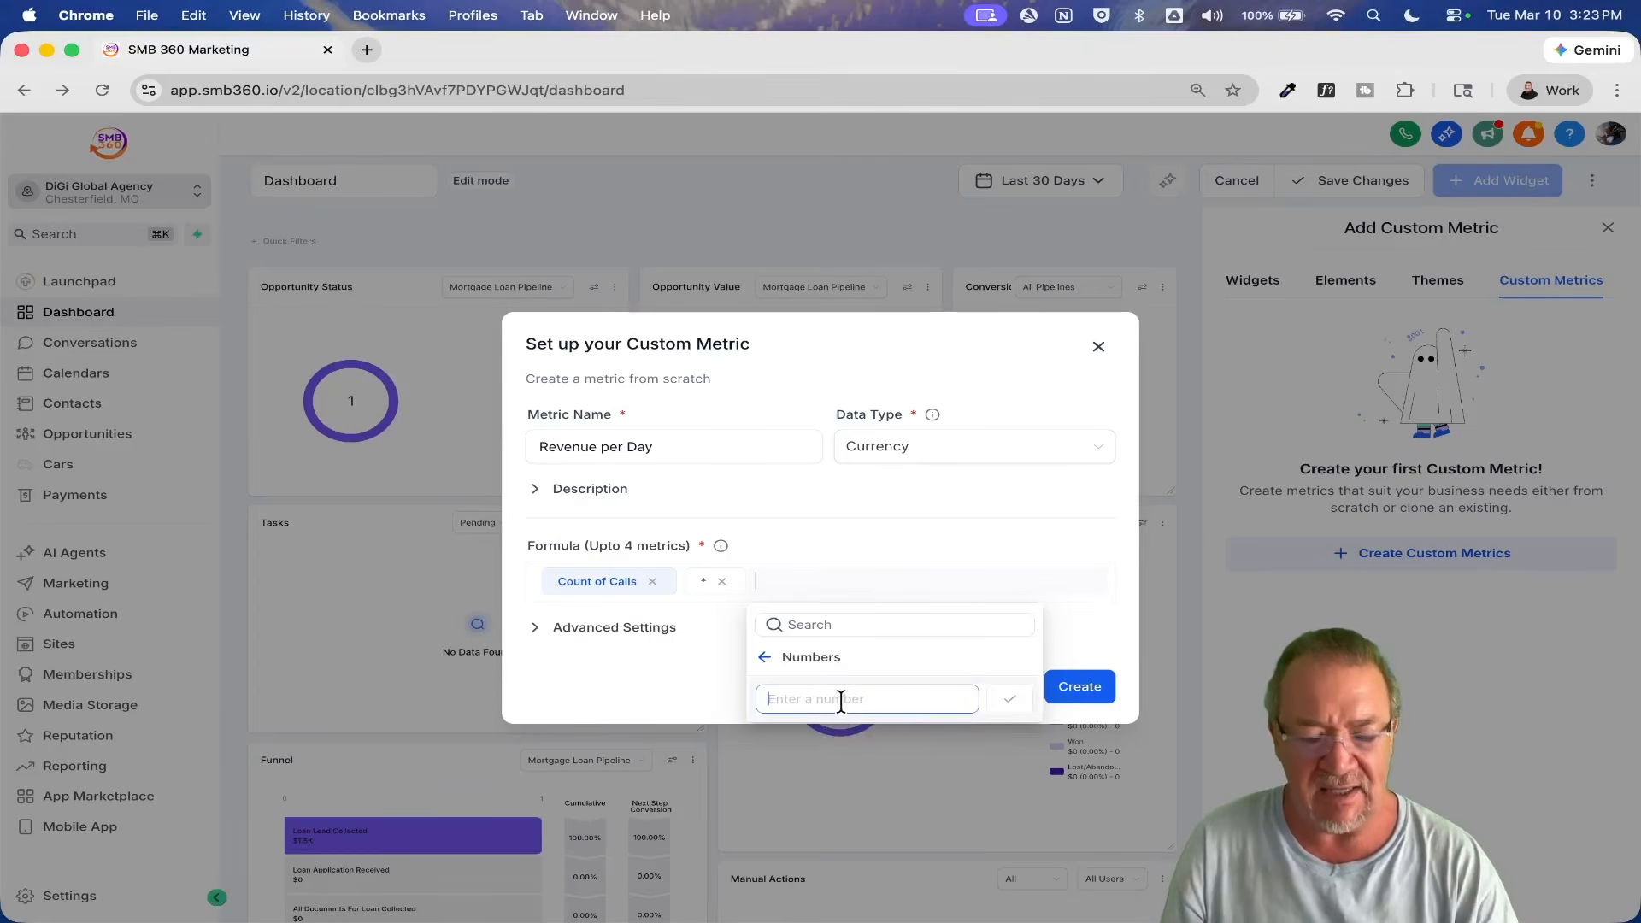
pyautogui.click(1010, 706)
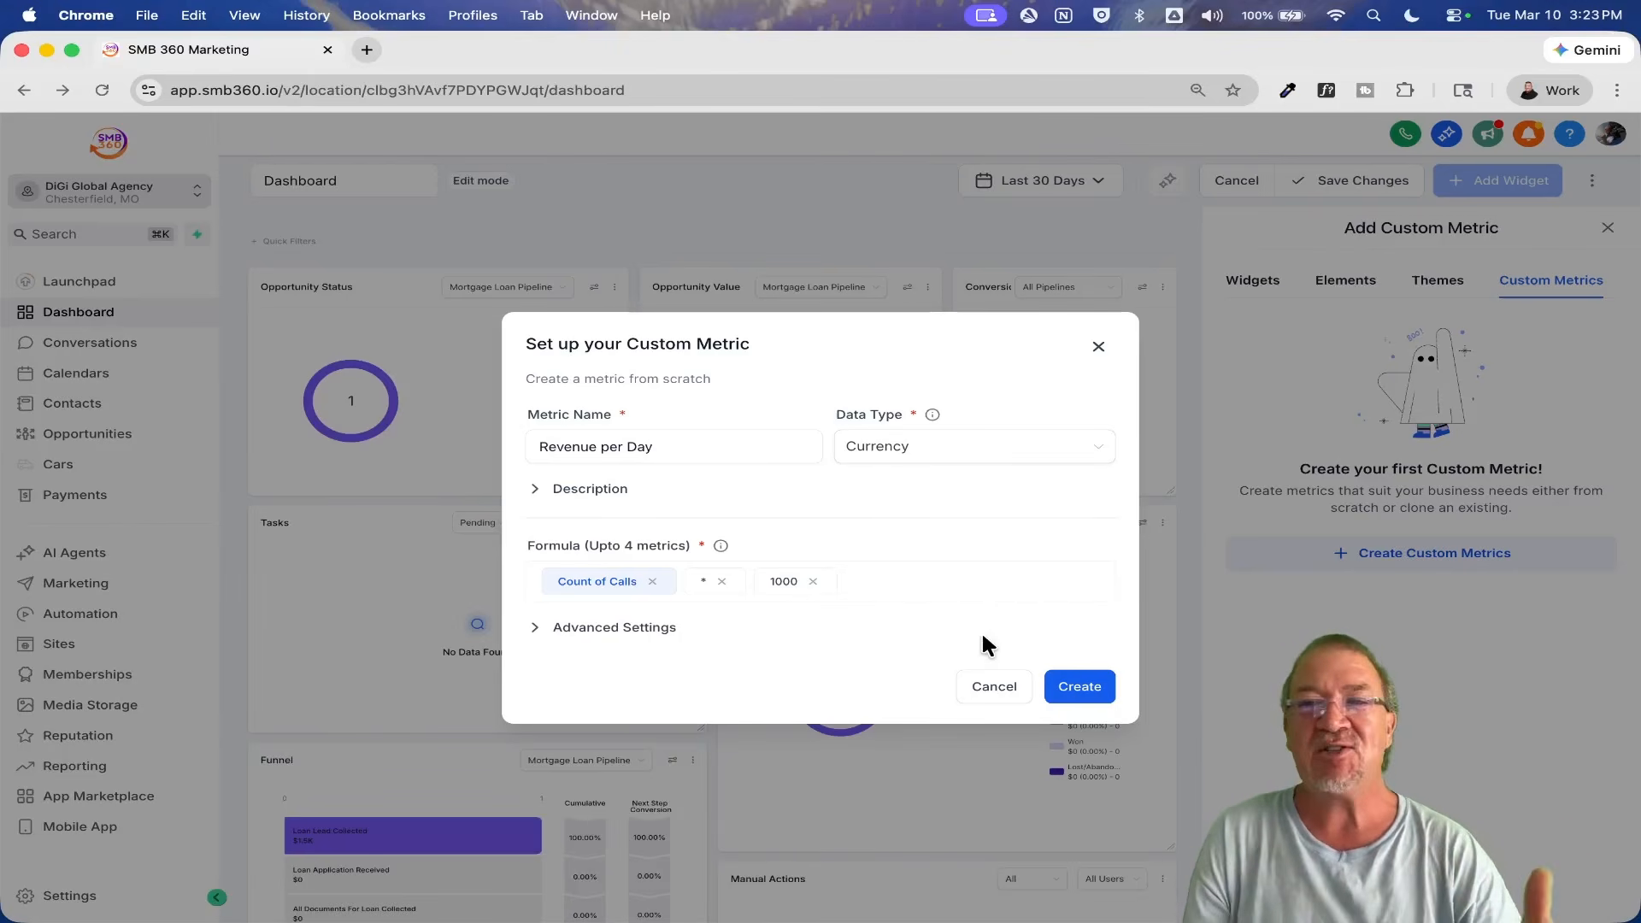
pyautogui.click(1080, 689)
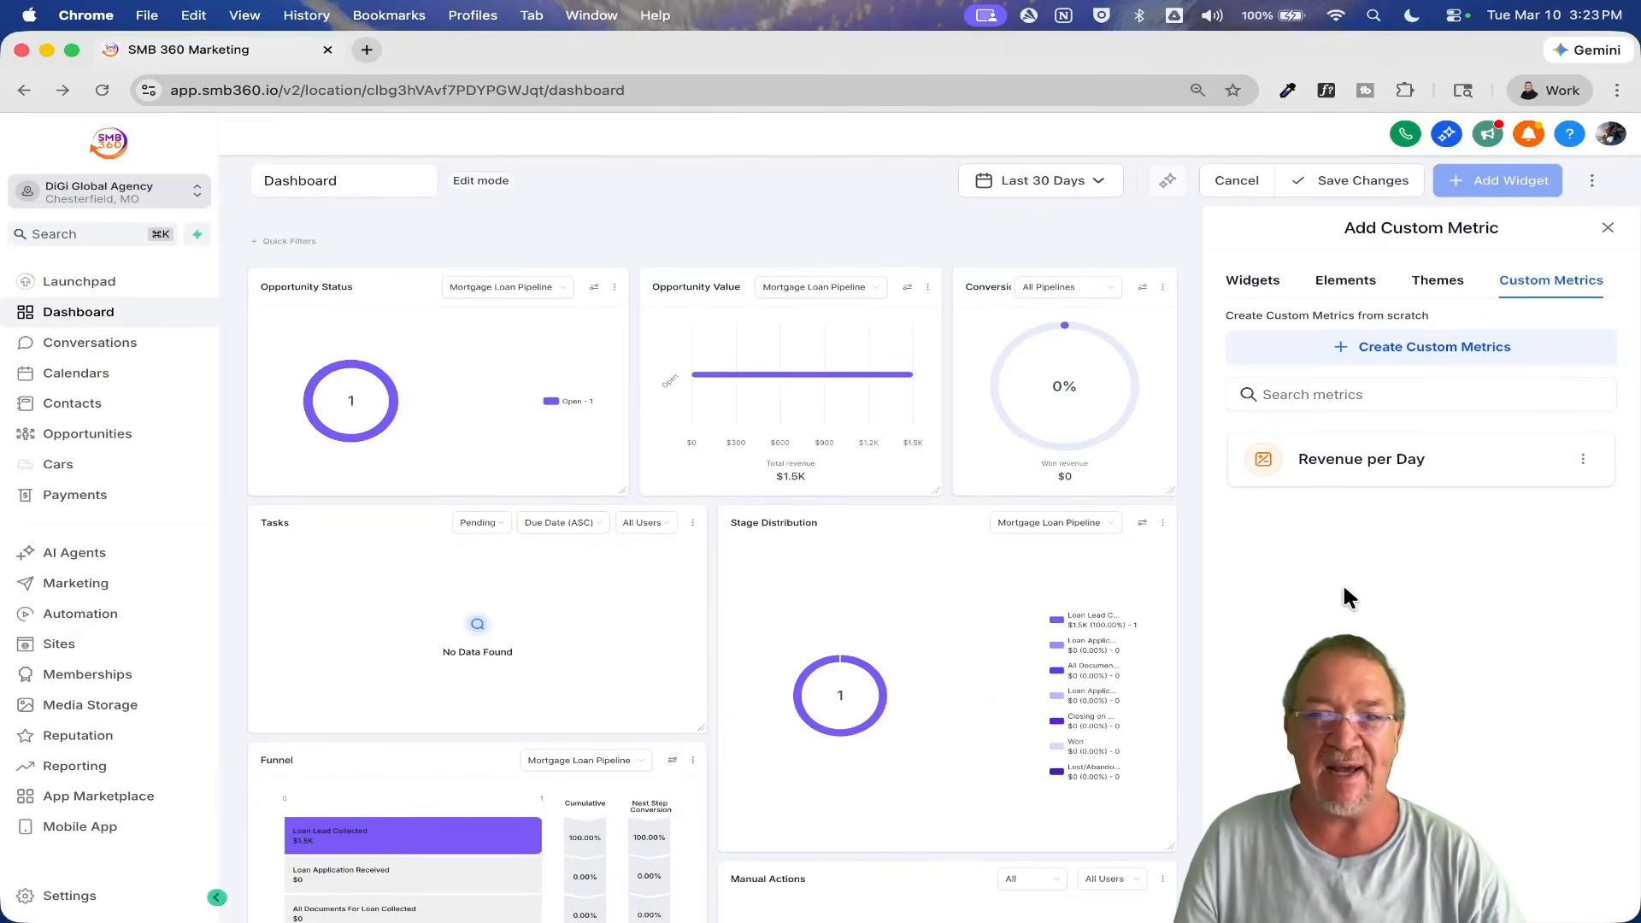
# Step: Open the Revenue per Day metric's configuration, look through the whole dashboard layout, and close the configuration
pyautogui.click(1308, 456)
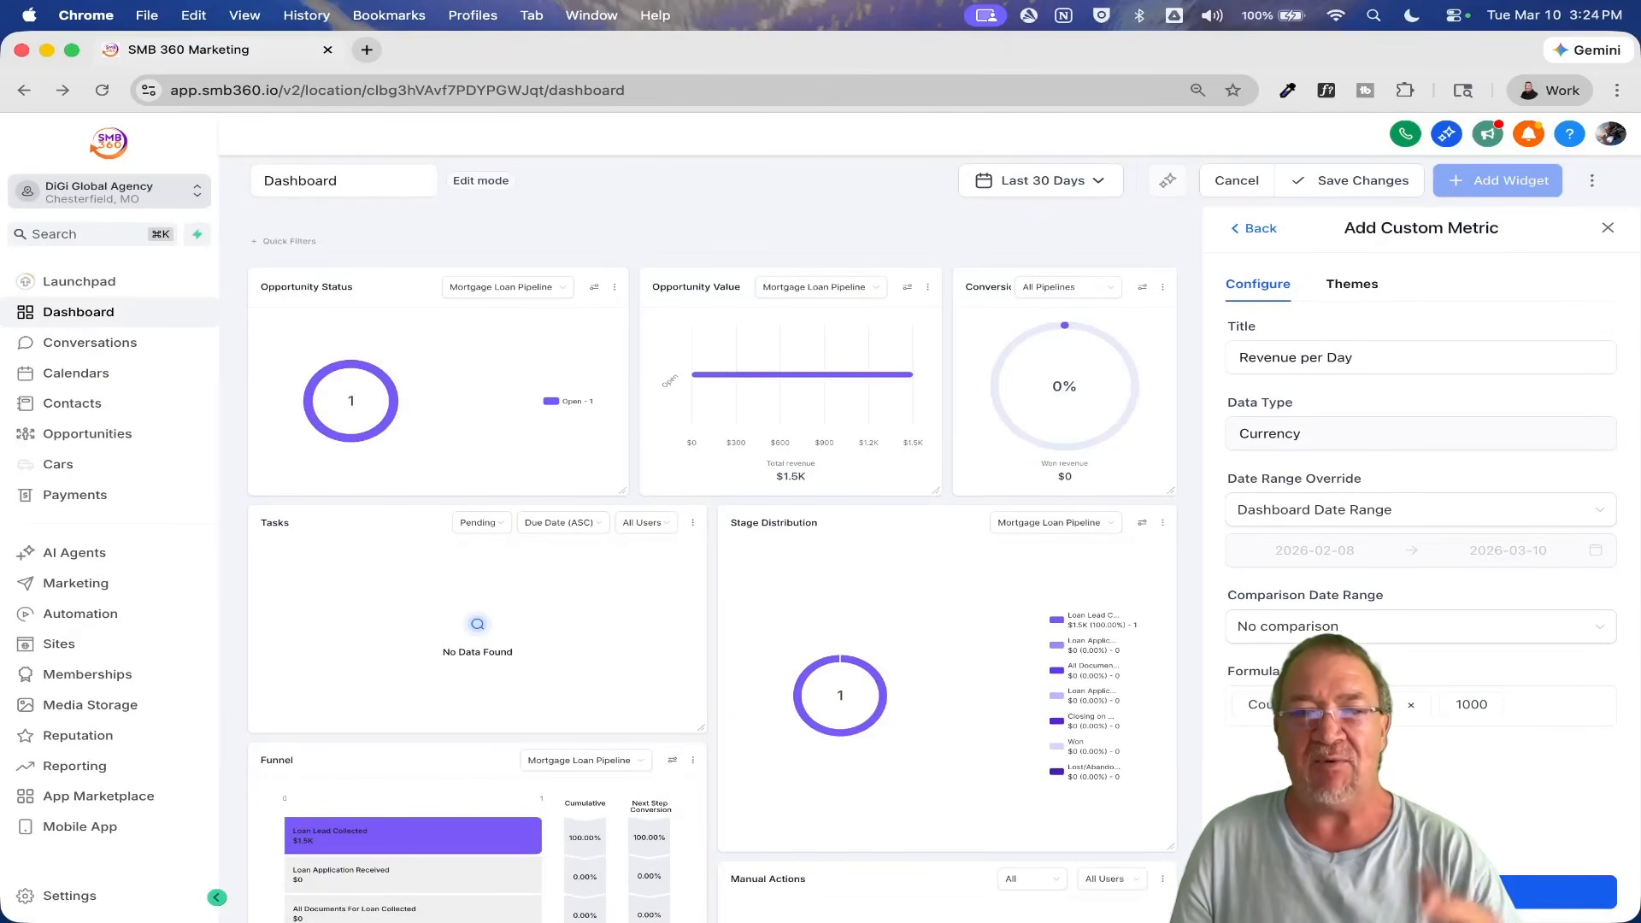
pyautogui.scroll(-10, 817, 703)
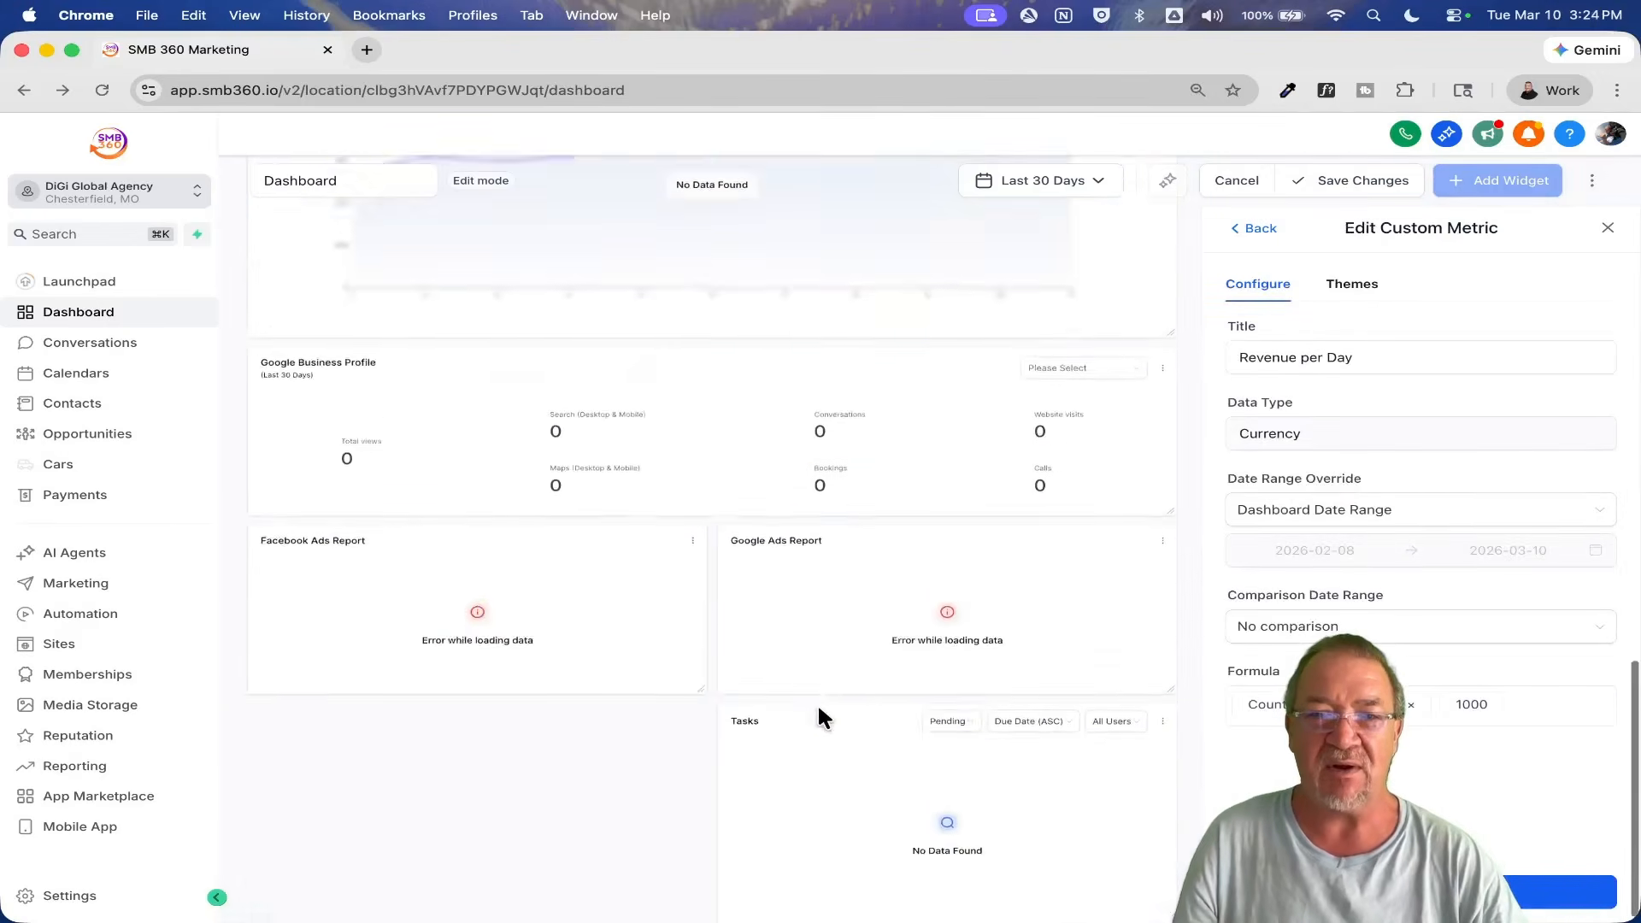
pyautogui.scroll(8, 818, 708)
pyautogui.scroll(-9, 818, 707)
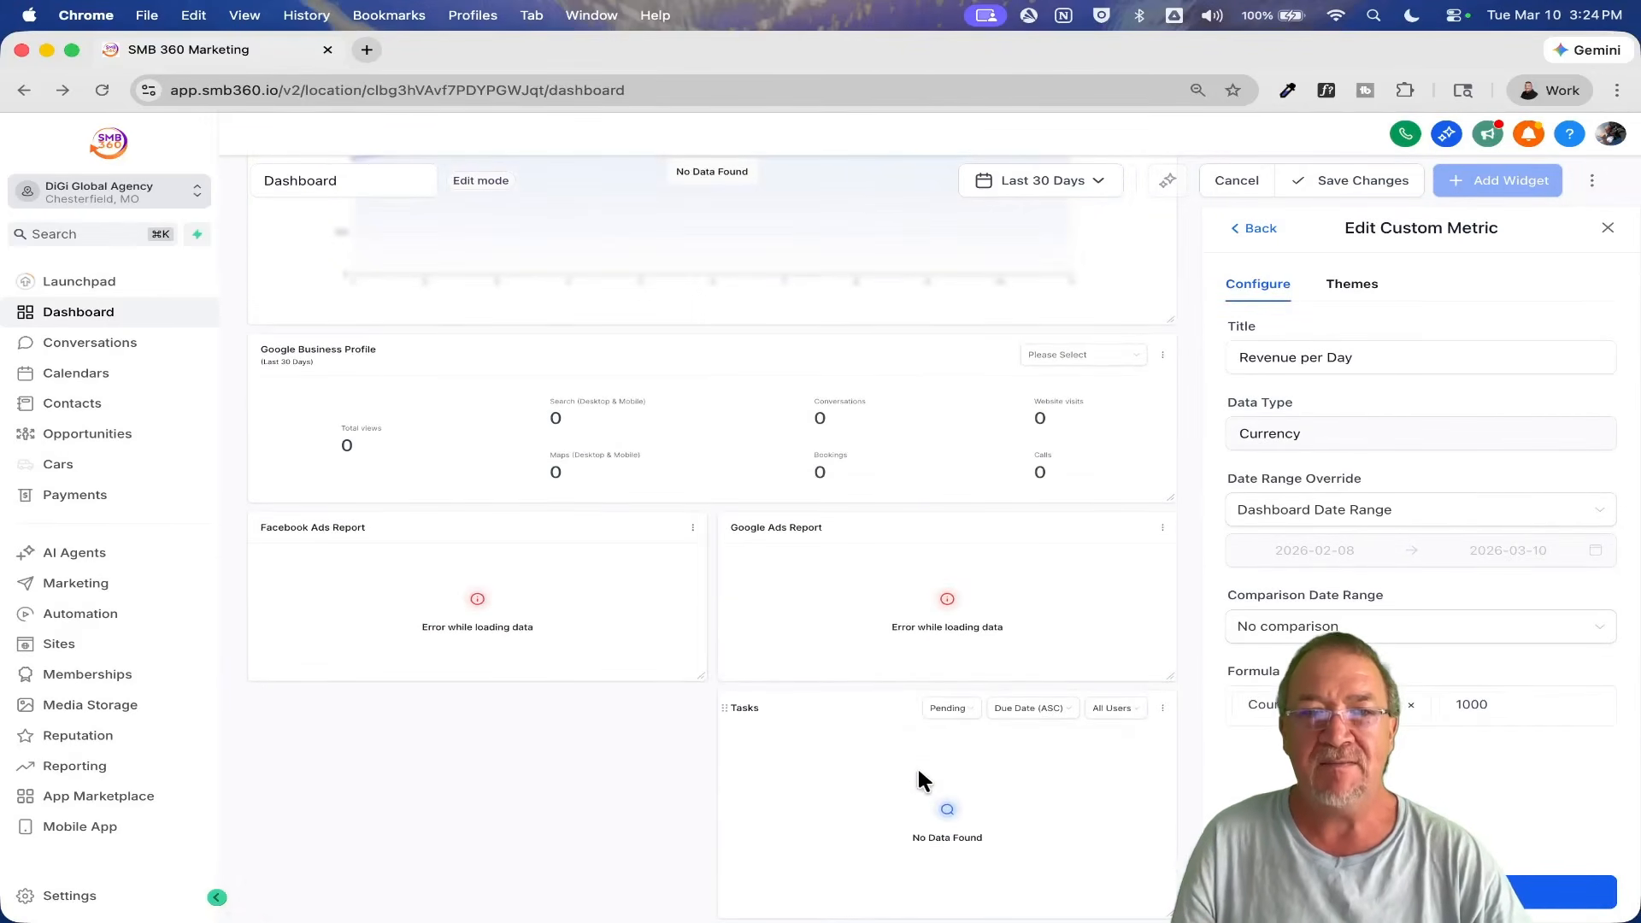
pyautogui.scroll(15, 922, 779)
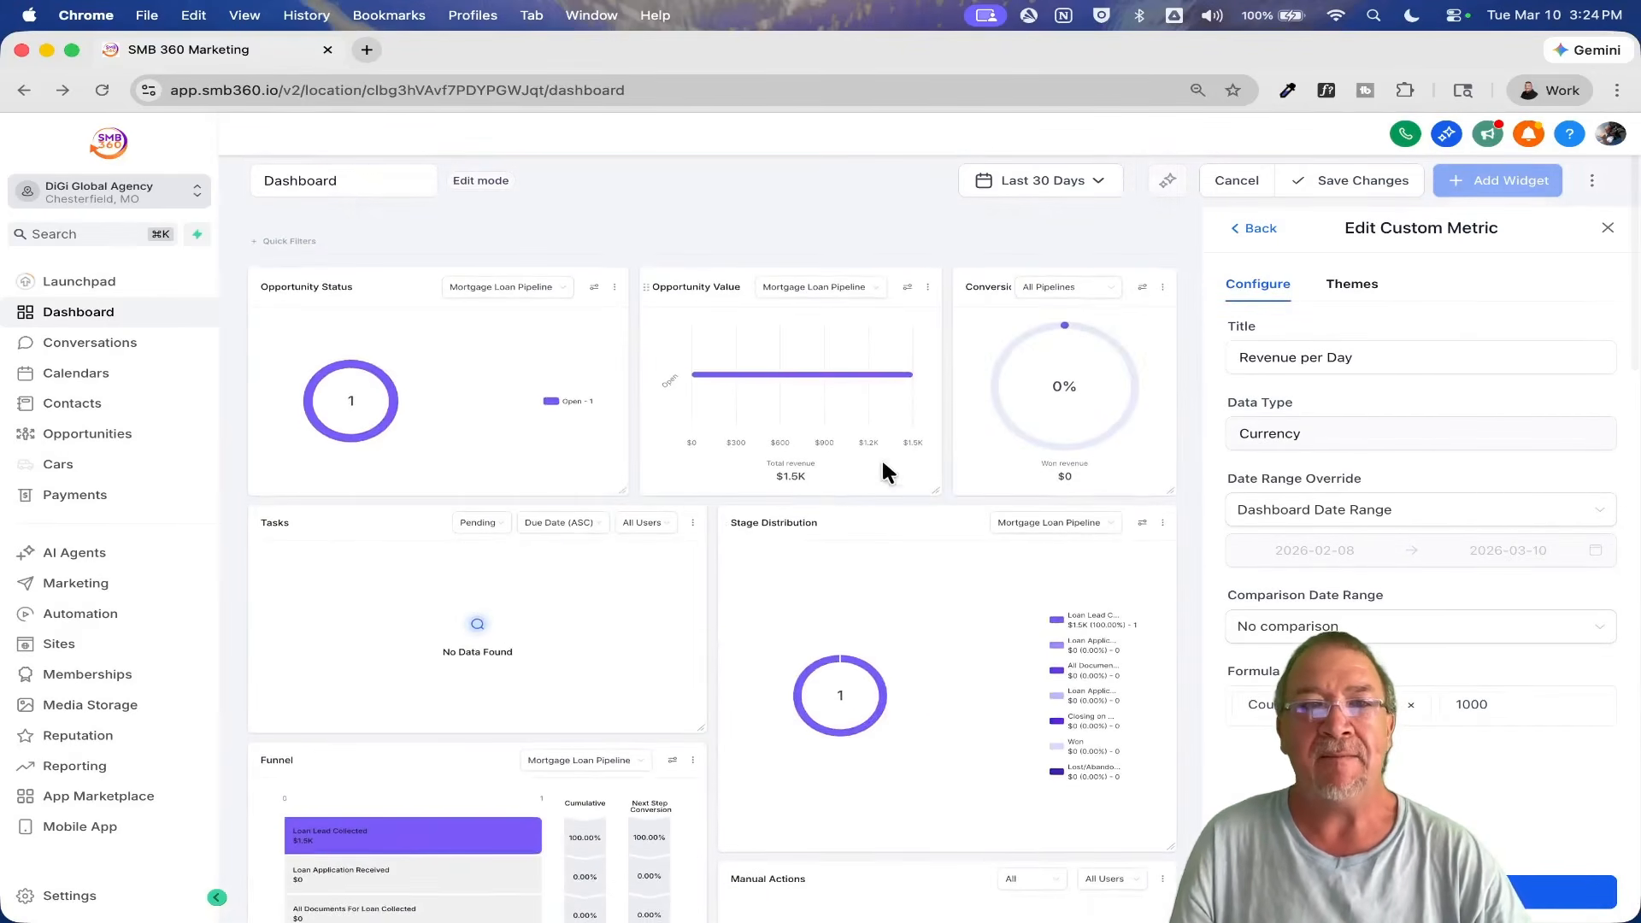
pyautogui.click(1604, 233)
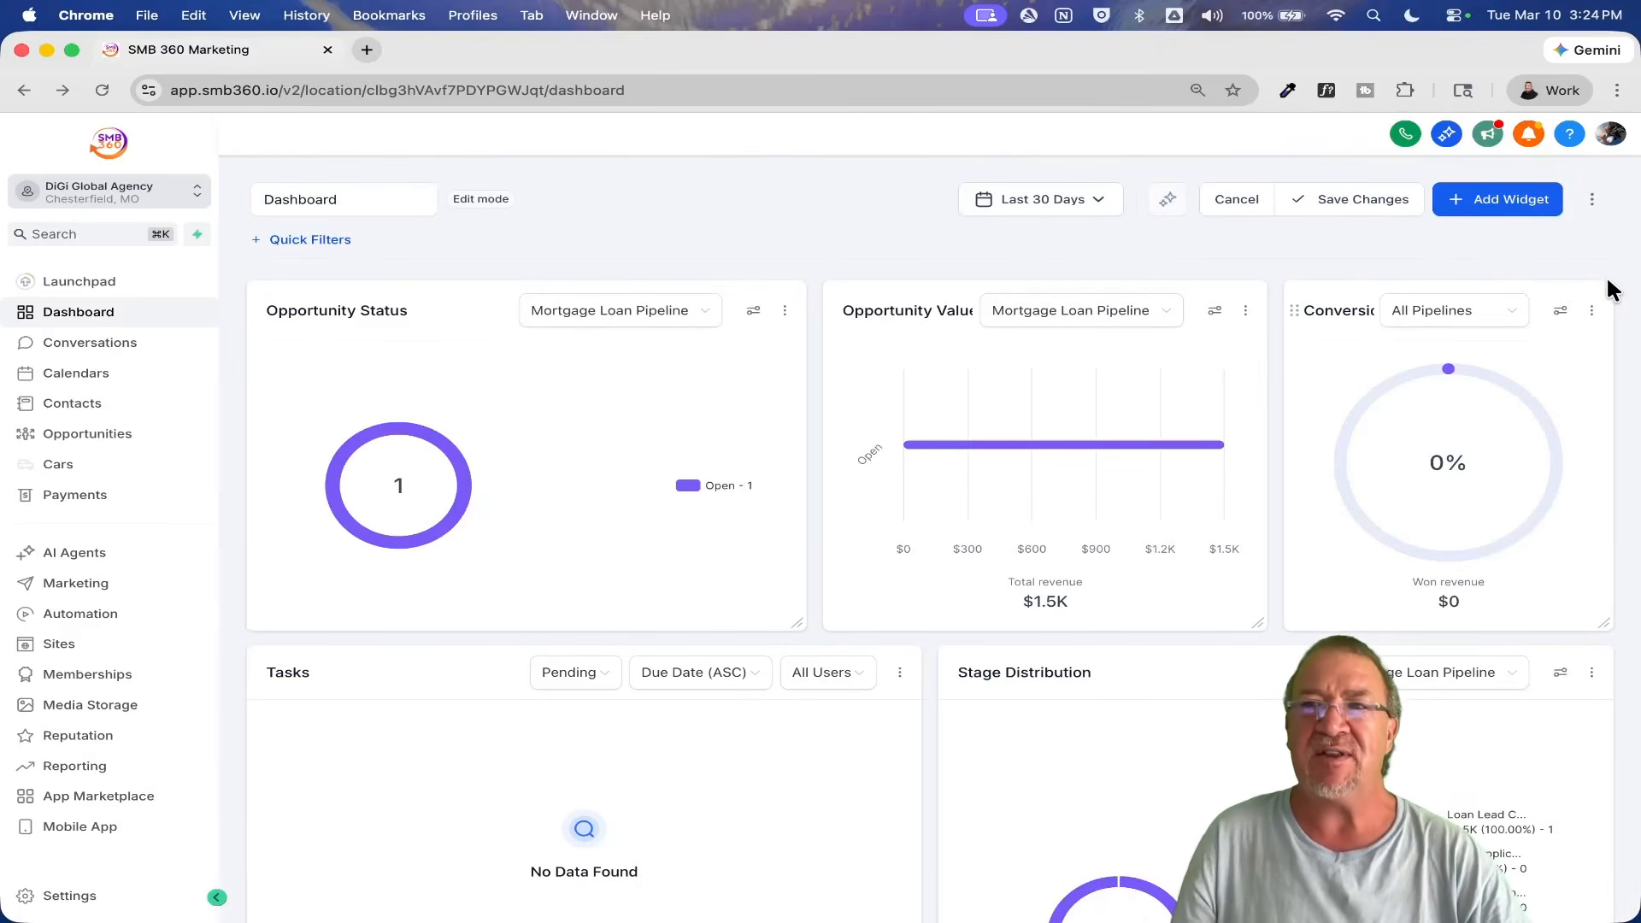
# Step: Revisit the widget library, close it, and examine the dashboard's additional management options
pyautogui.click(1487, 201)
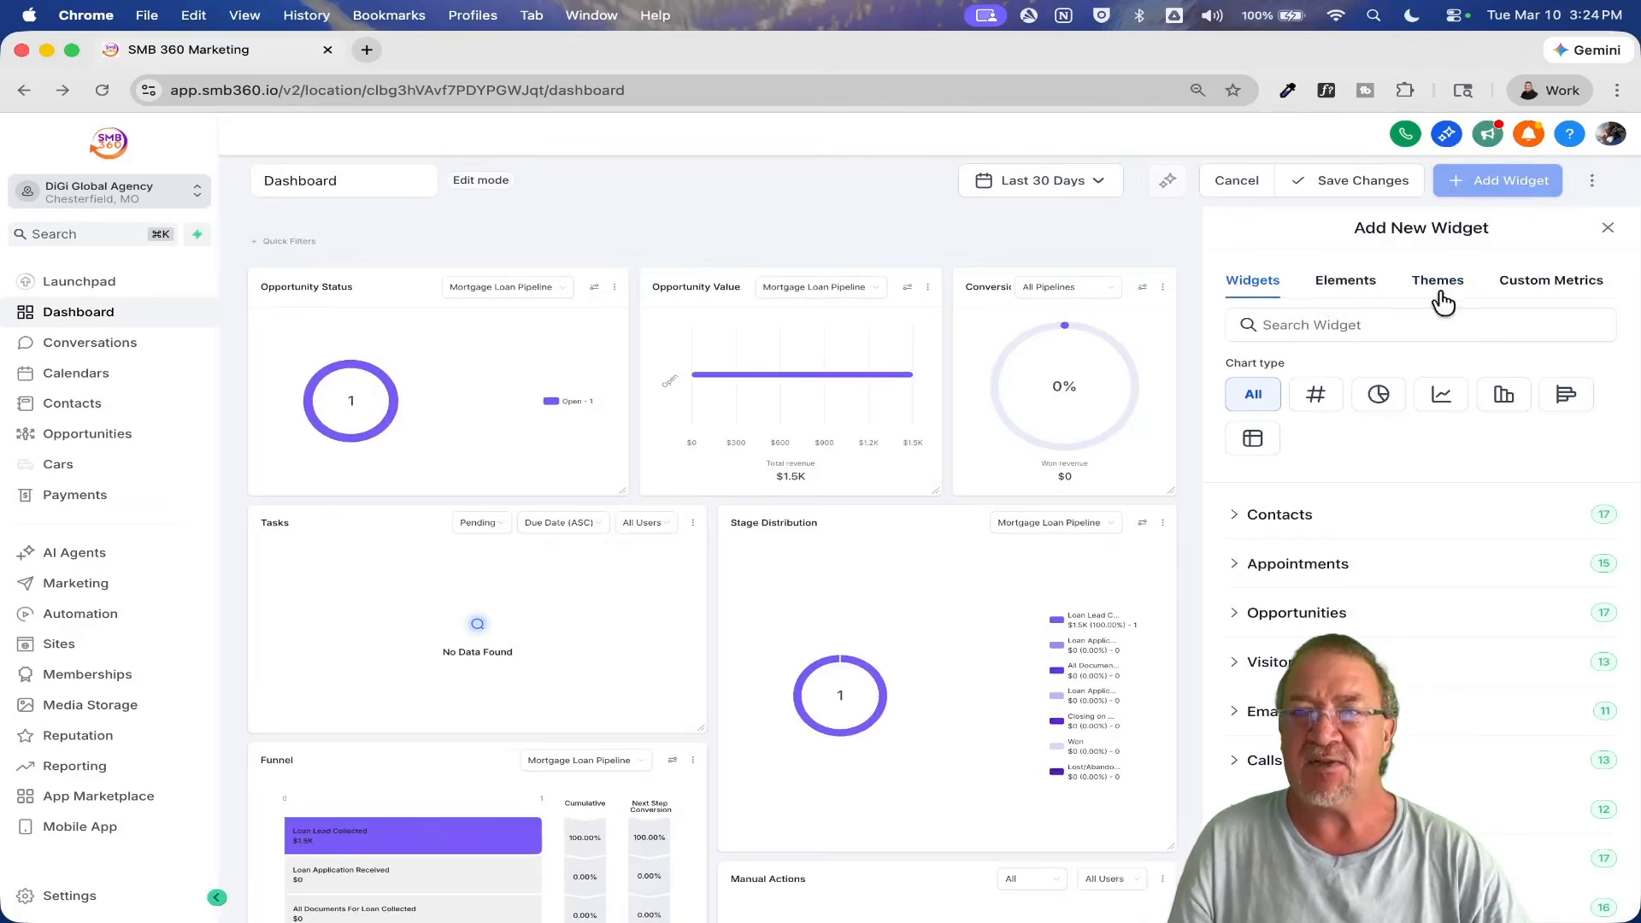
pyautogui.click(1606, 231)
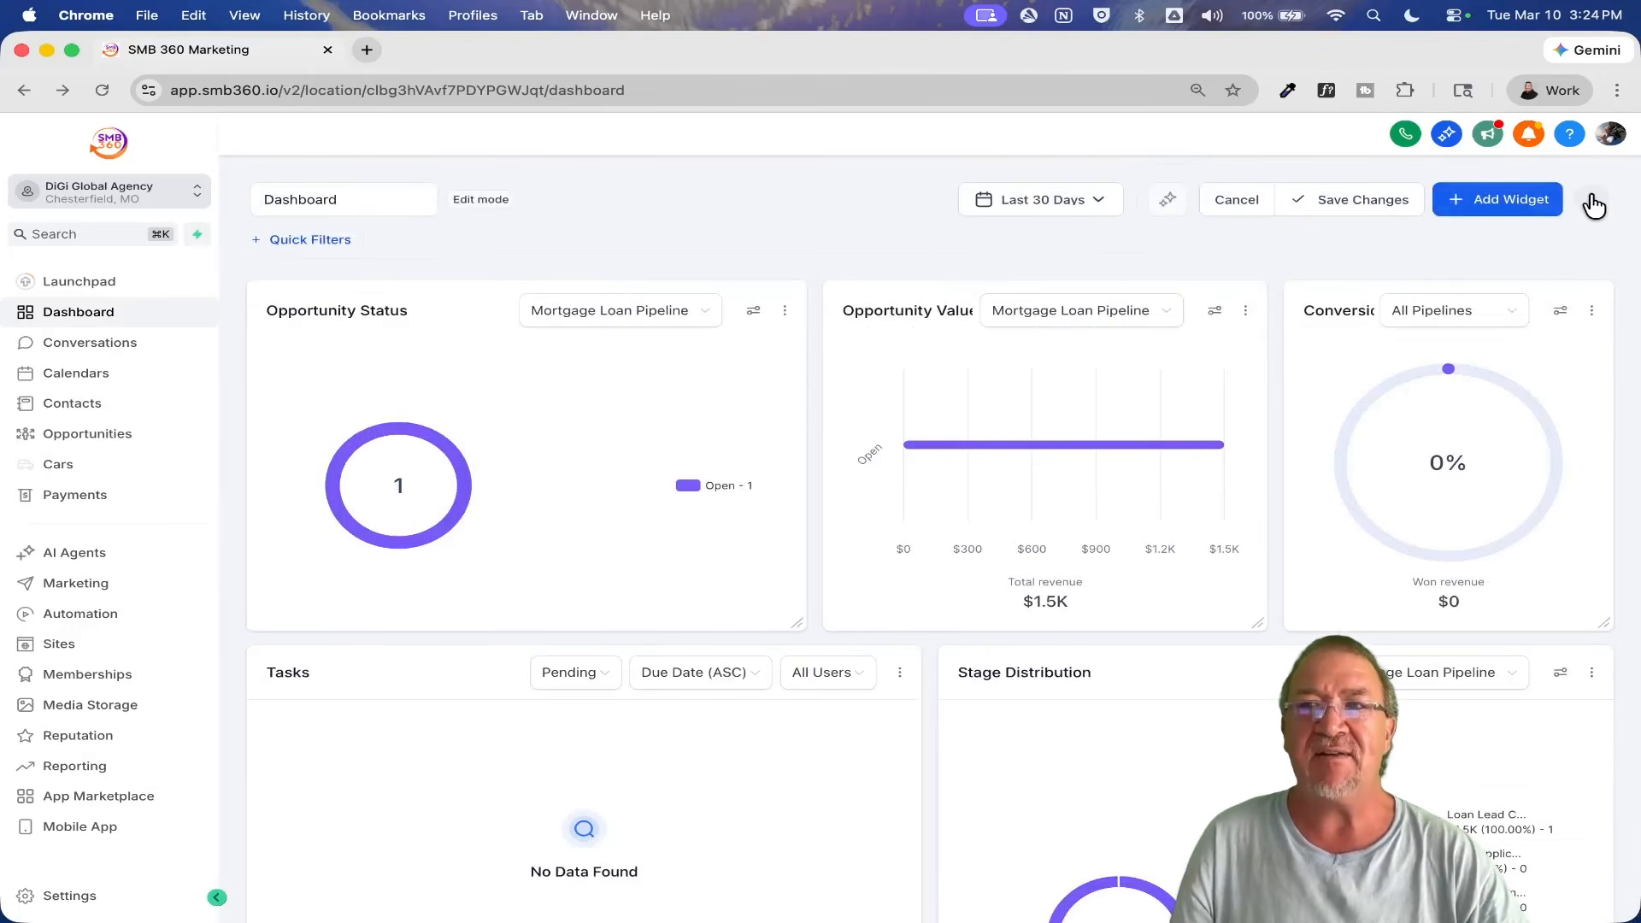
pyautogui.click(1593, 203)
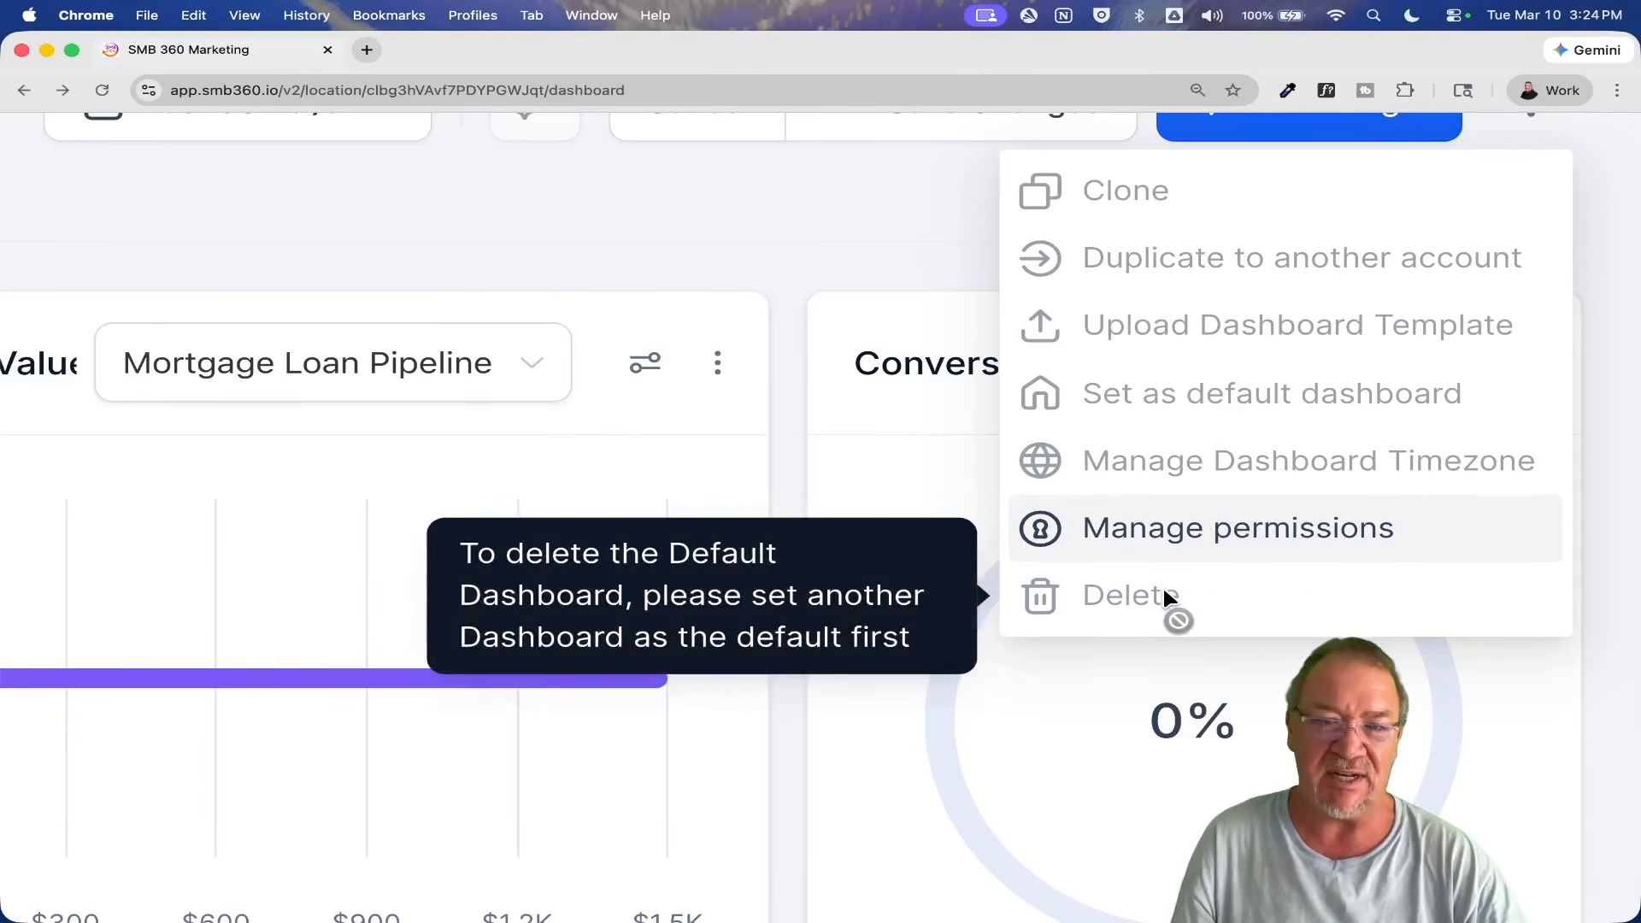
# Step: Examine the Account User and Account Admin access options in the dashboard's permissions, cancel the dialog, and leave edit mode
pyautogui.moveTo(1166, 597)
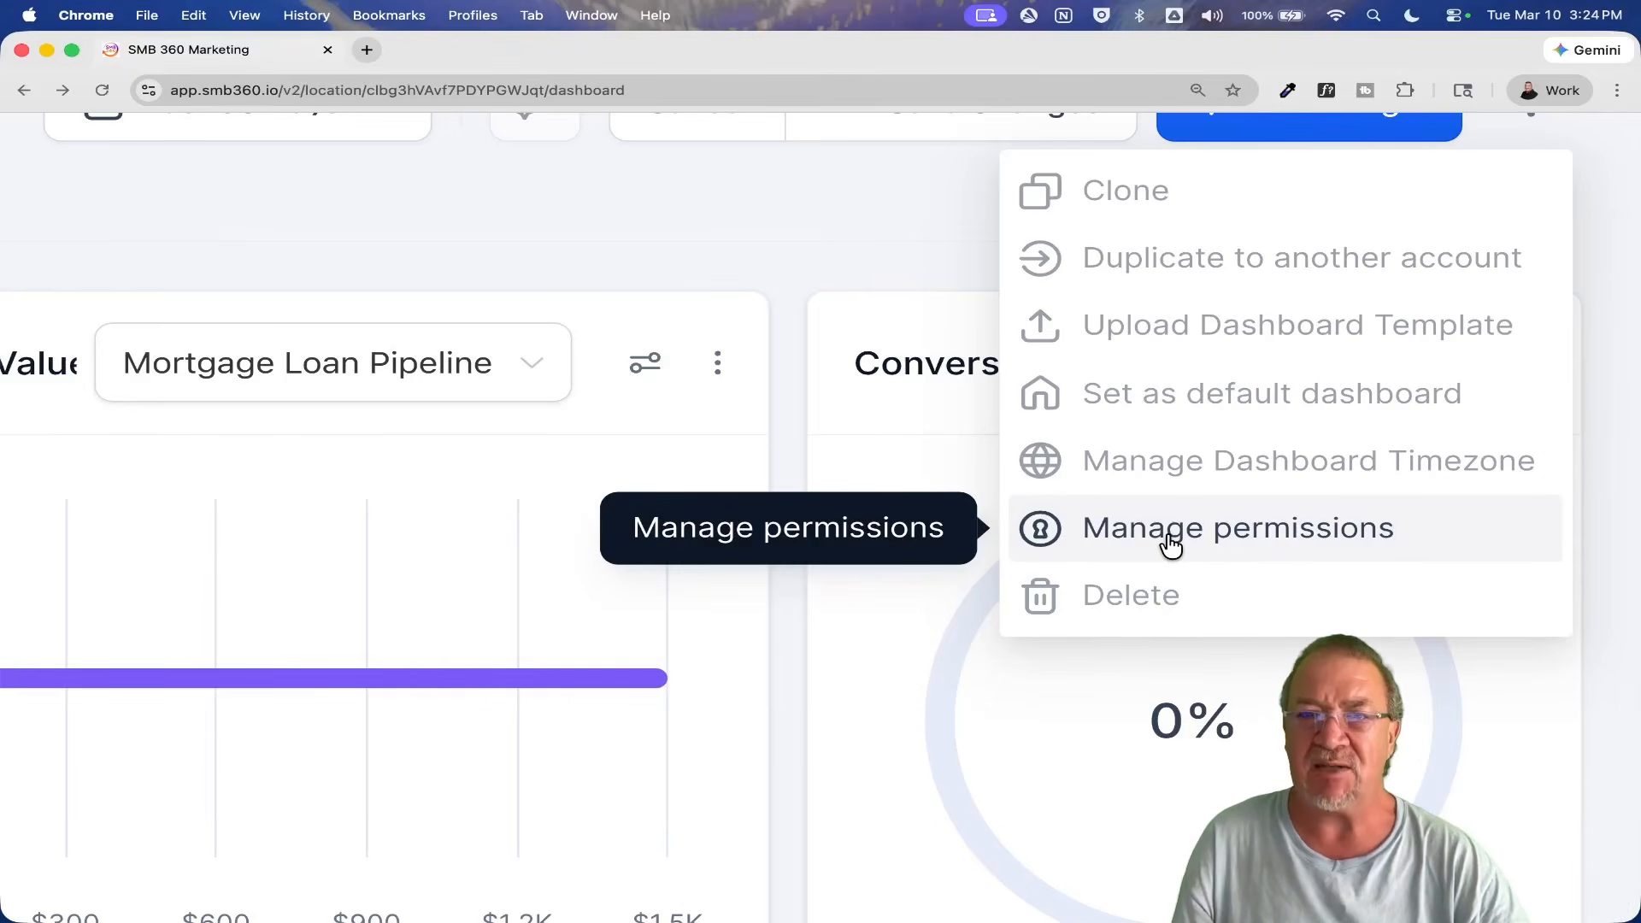
pyautogui.click(1169, 538)
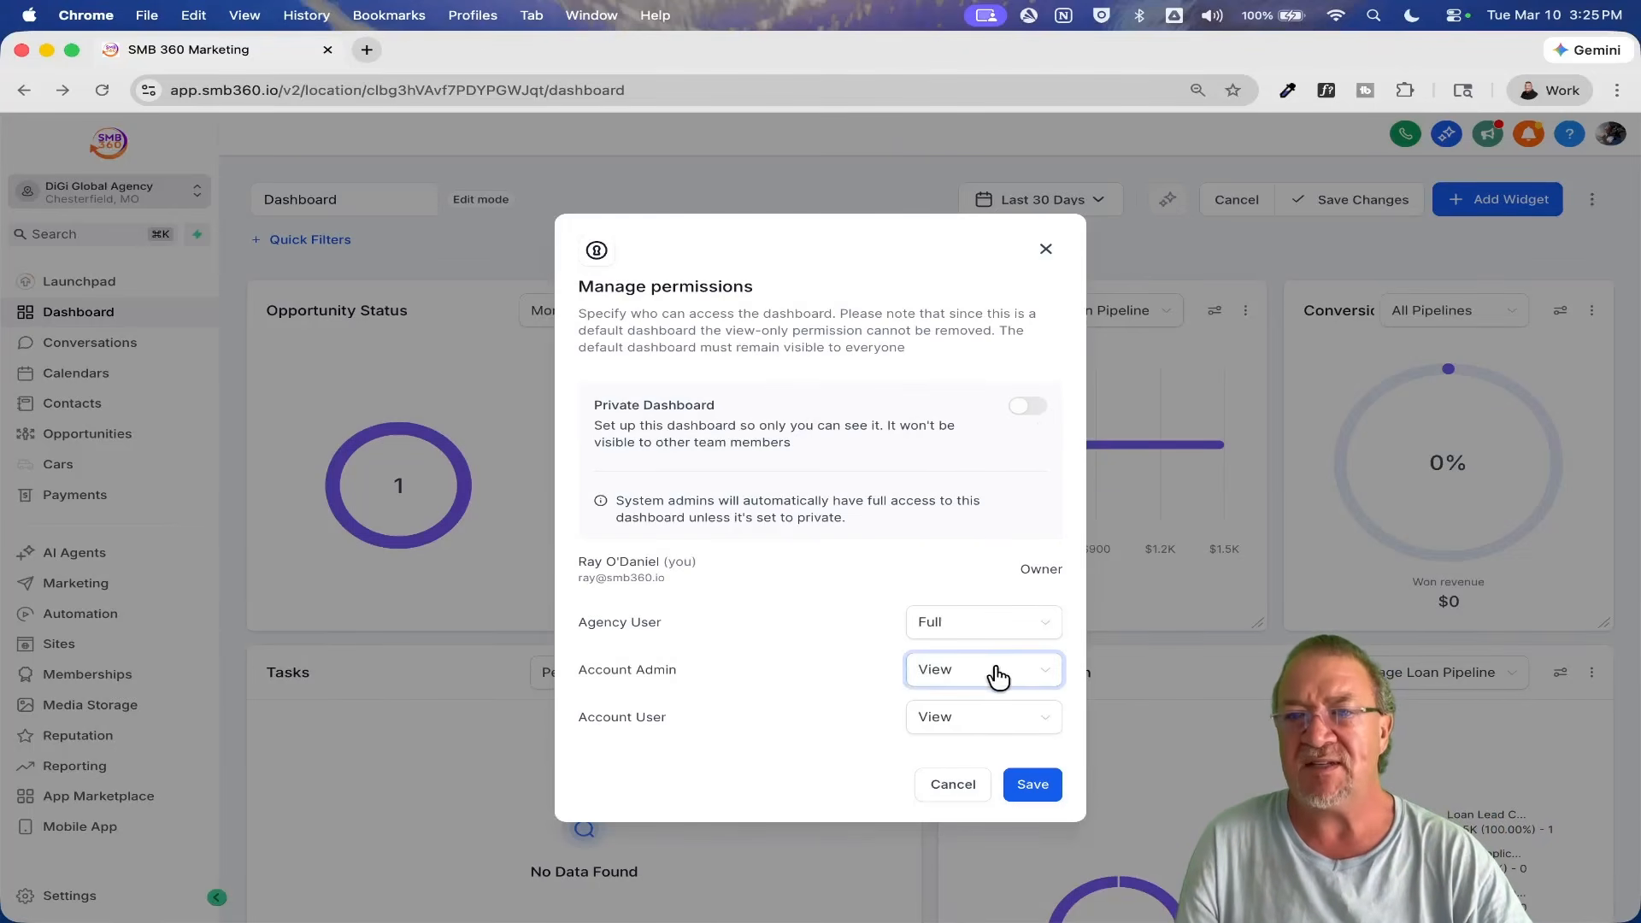
pyautogui.scroll(5, 841, 690)
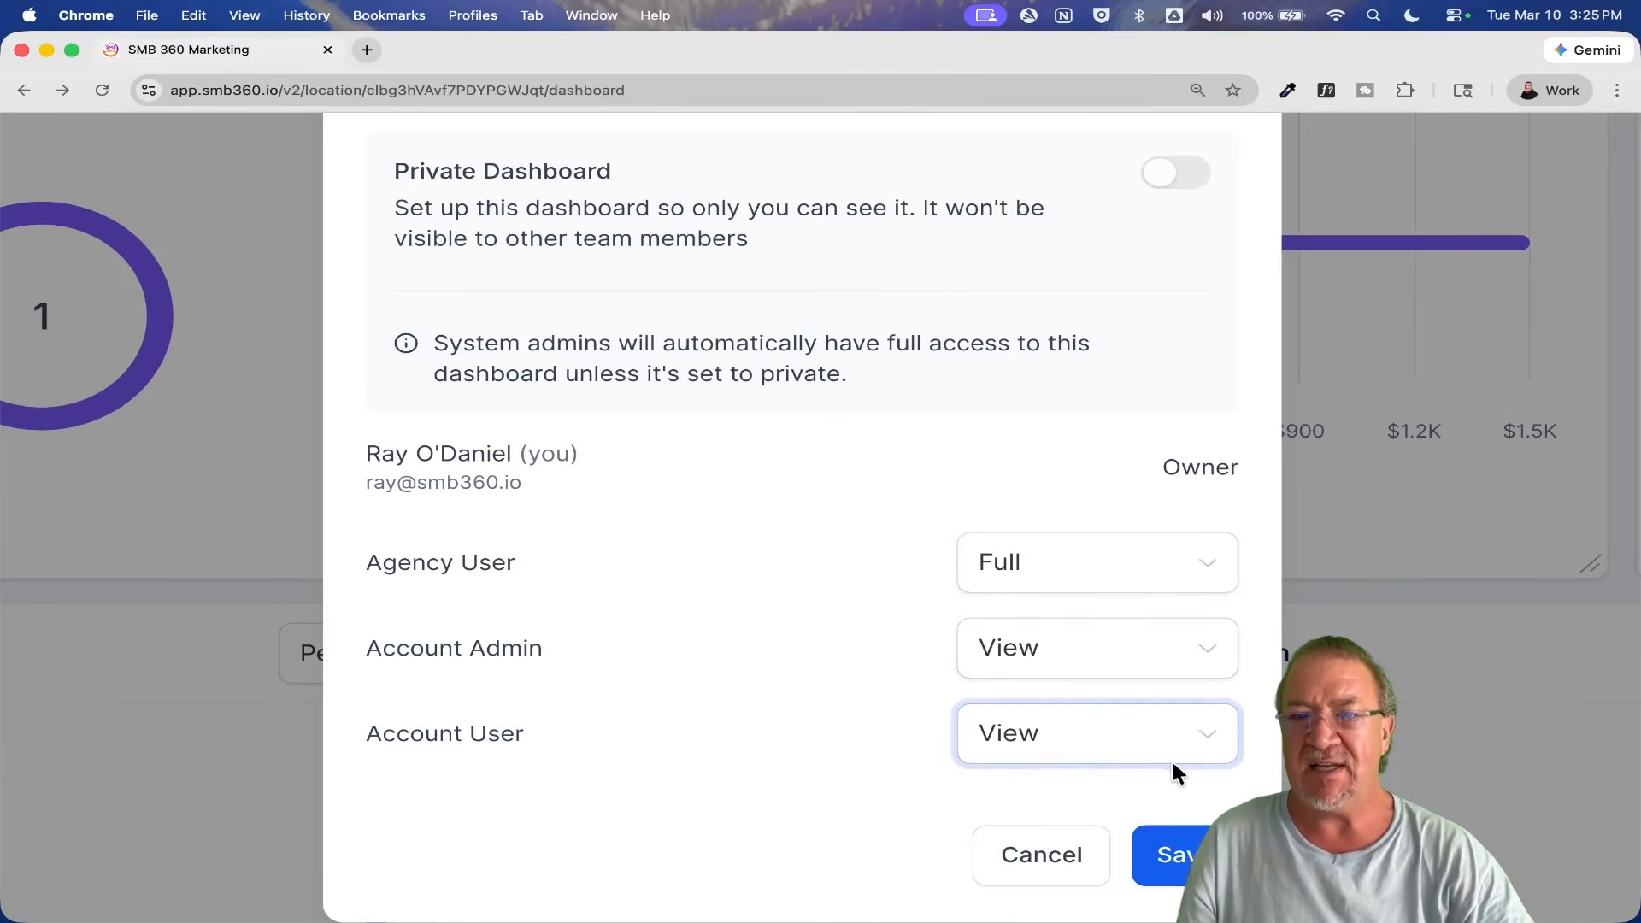
pyautogui.click(1063, 745)
pyautogui.scroll(-3, 943, 850)
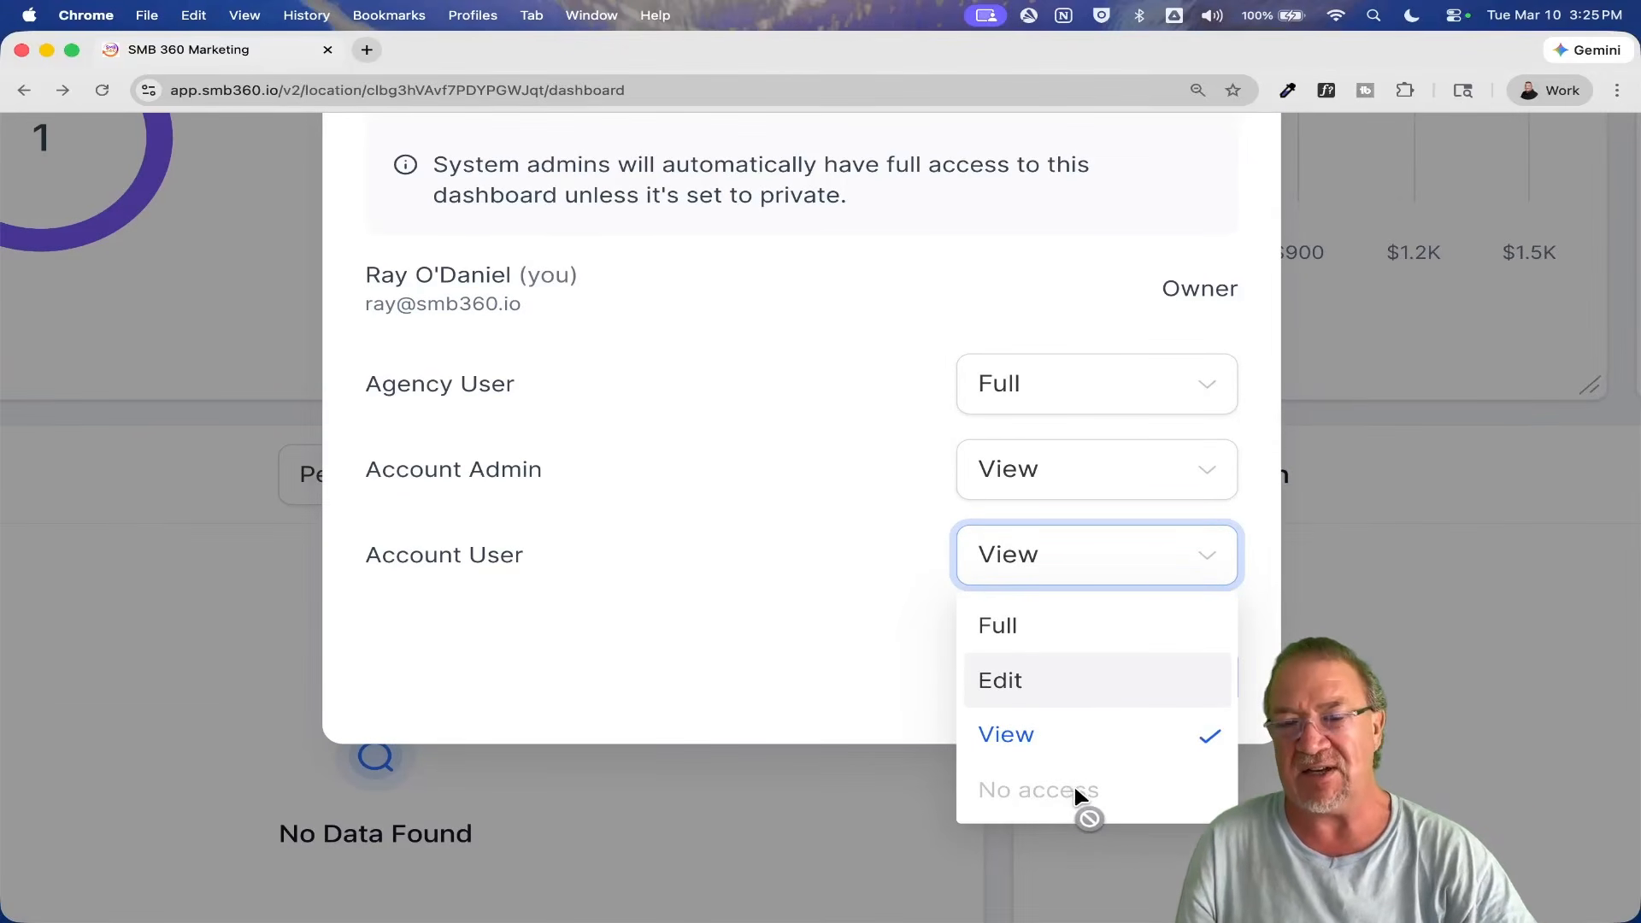
pyautogui.click(690, 644)
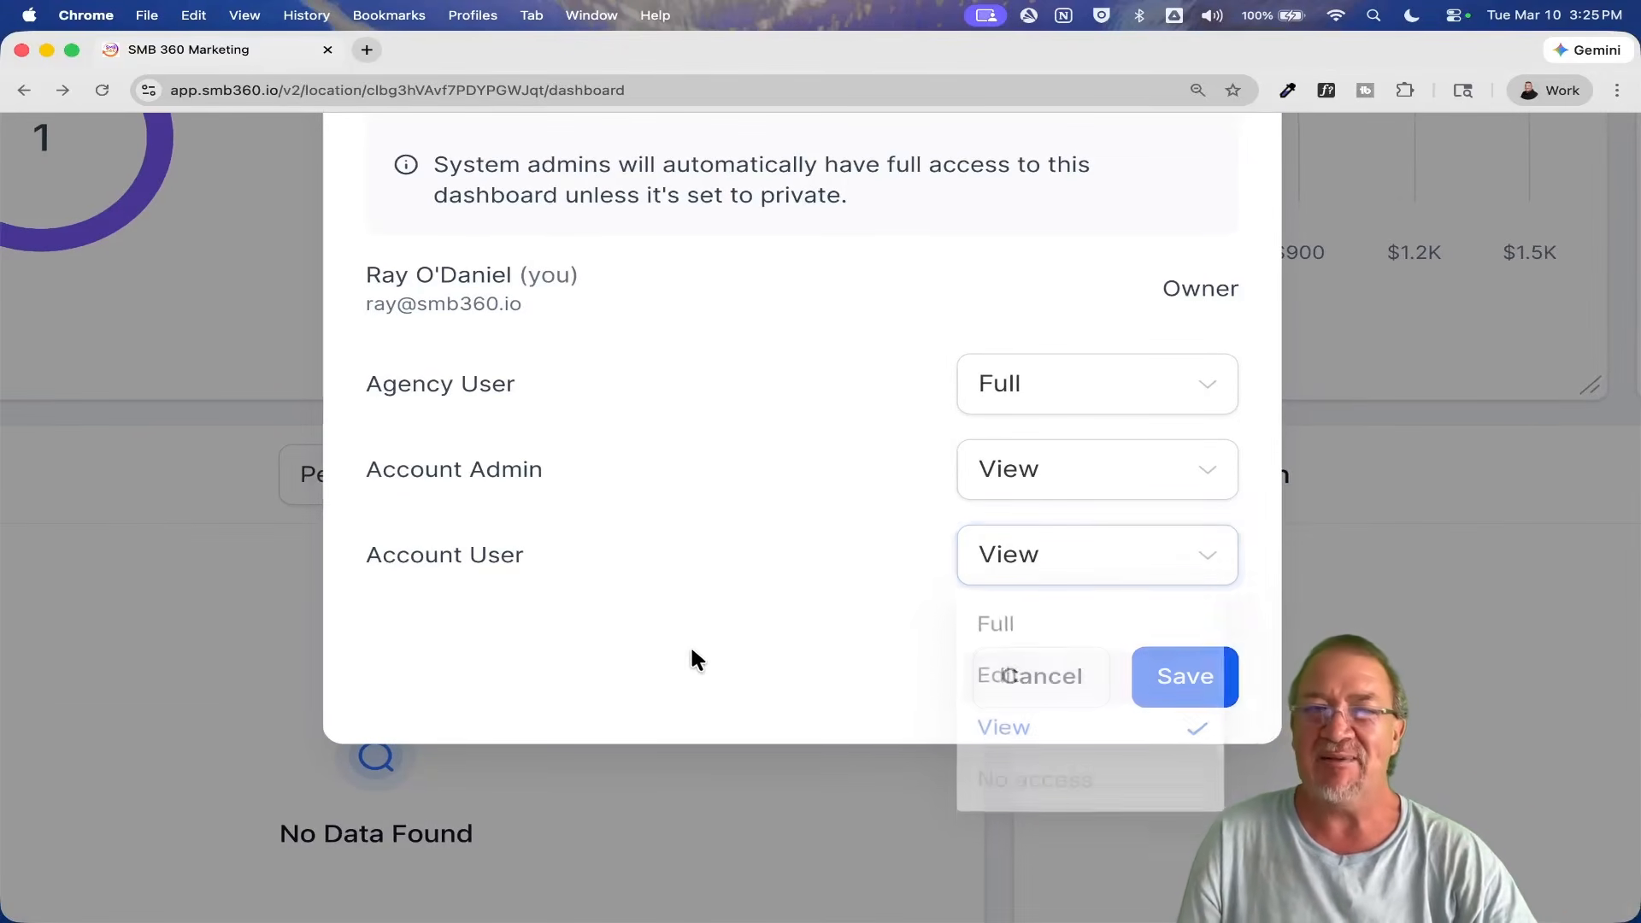
pyautogui.click(1052, 484)
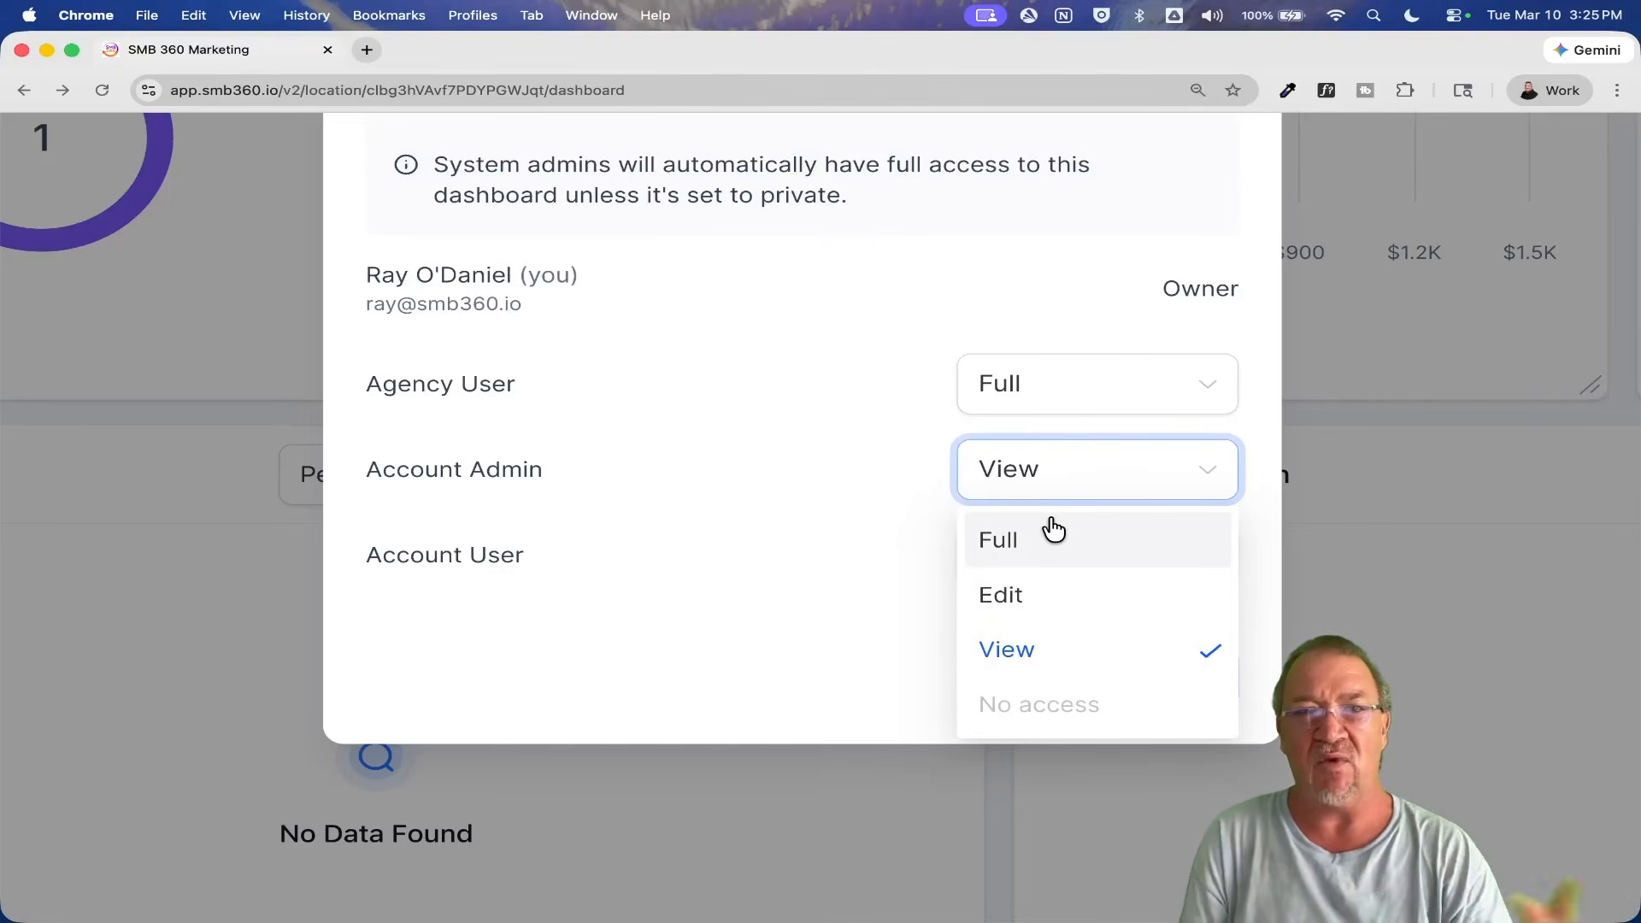
pyautogui.click(851, 461)
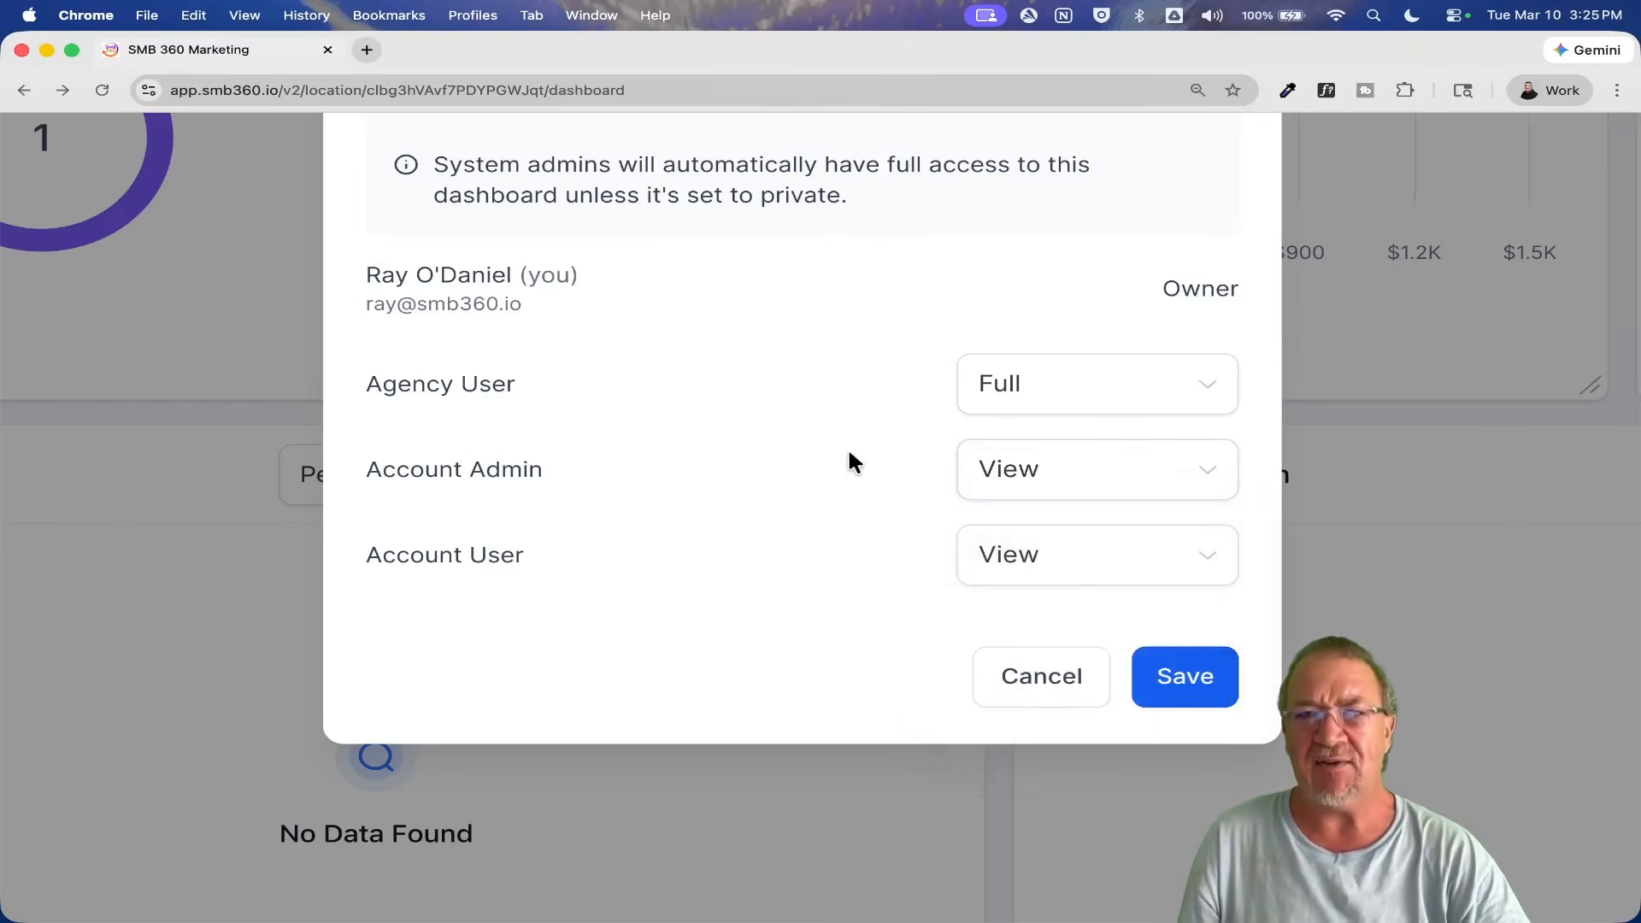
pyautogui.click(1039, 680)
pyautogui.scroll(-5, 1038, 676)
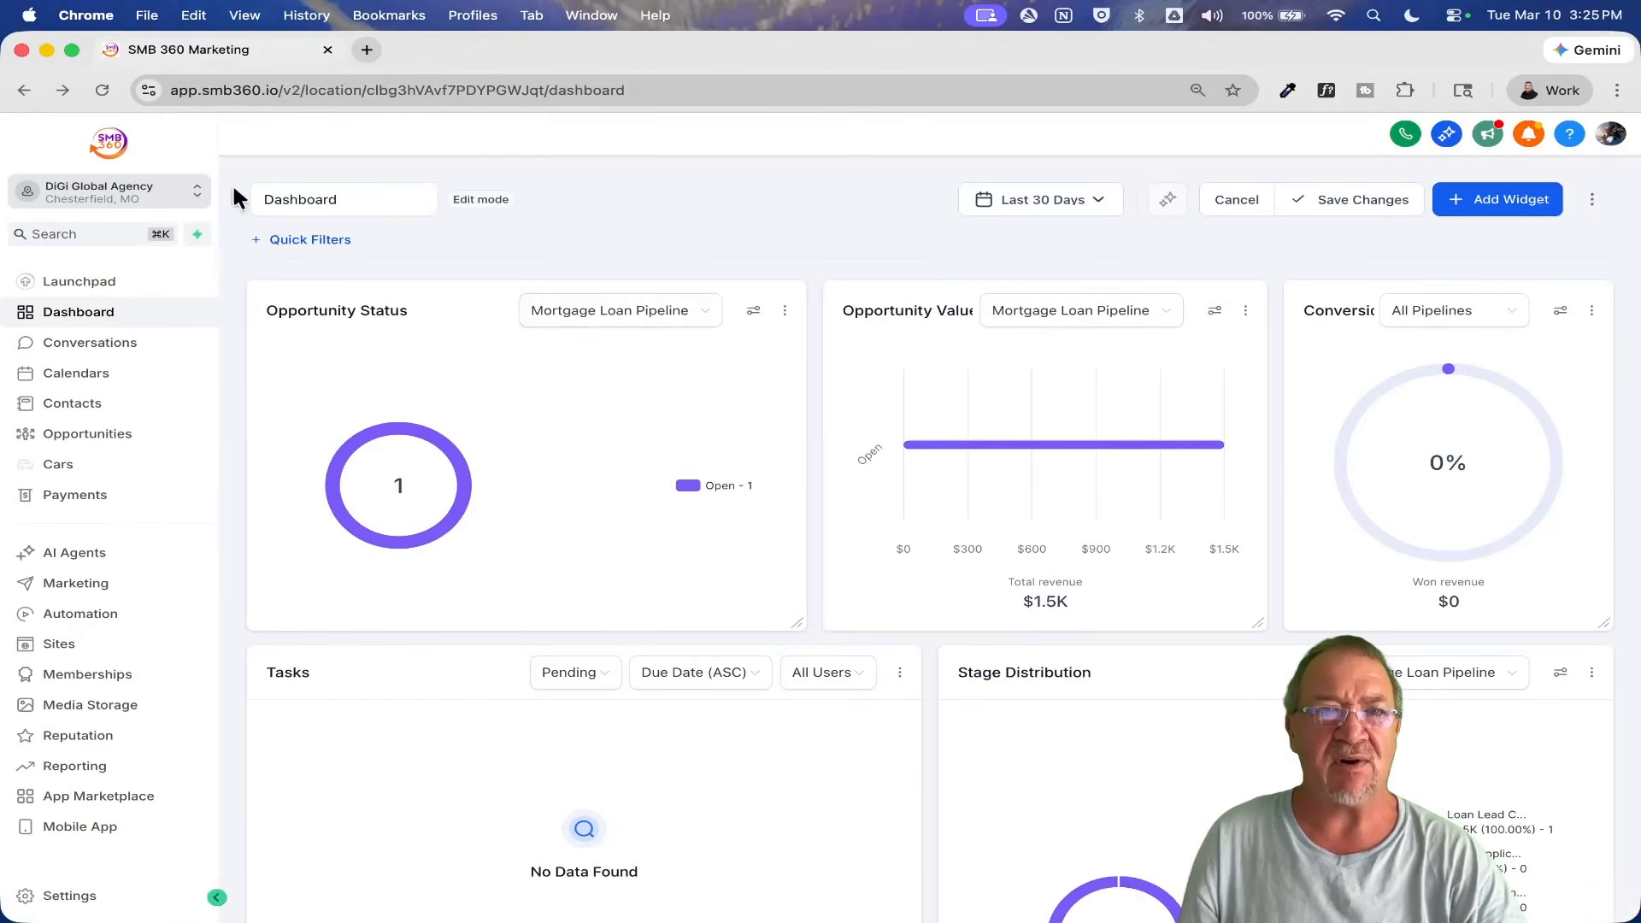
pyautogui.click(1237, 200)
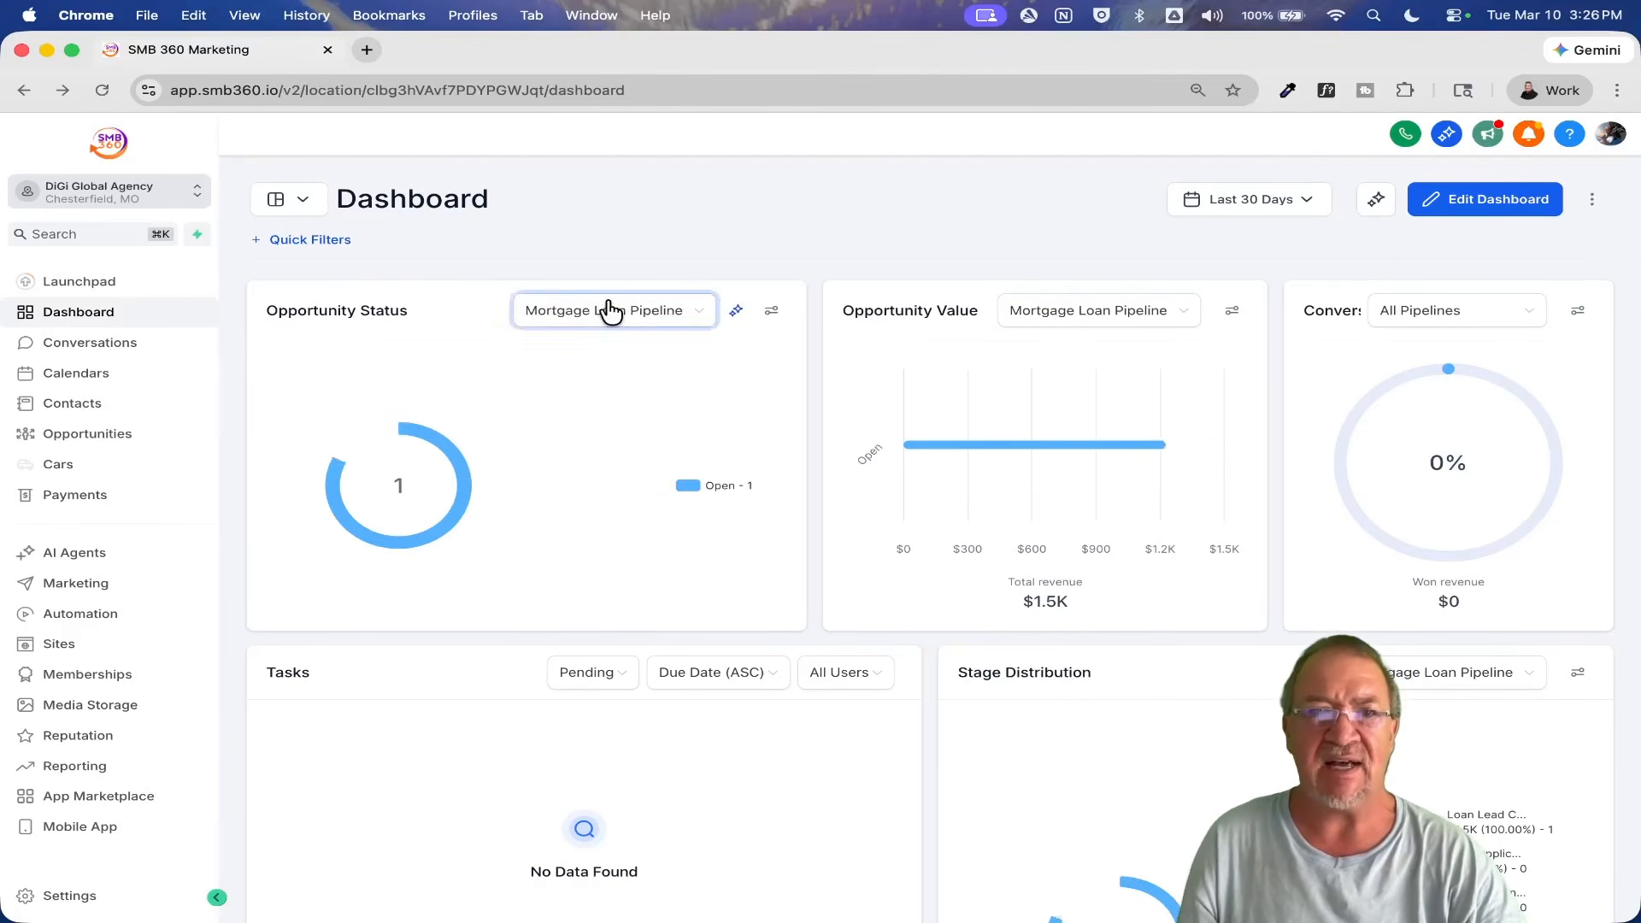
# Step: Switch to the Call Tracking Dashboard and examine its call volume and performance widgets
pyautogui.click(301, 207)
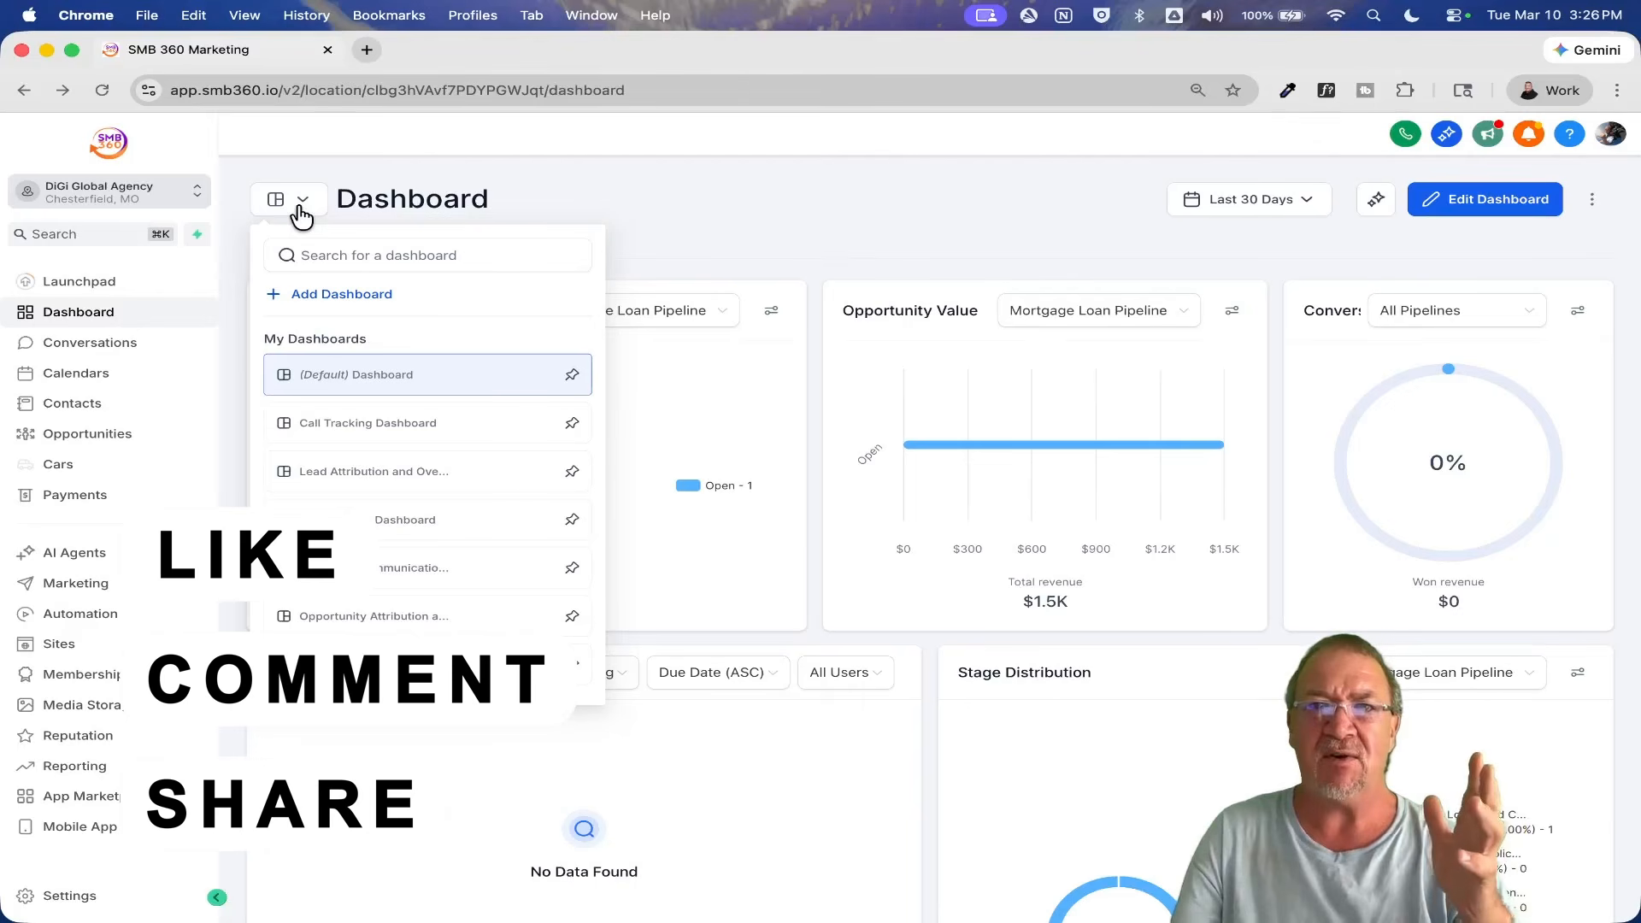
pyautogui.click(431, 428)
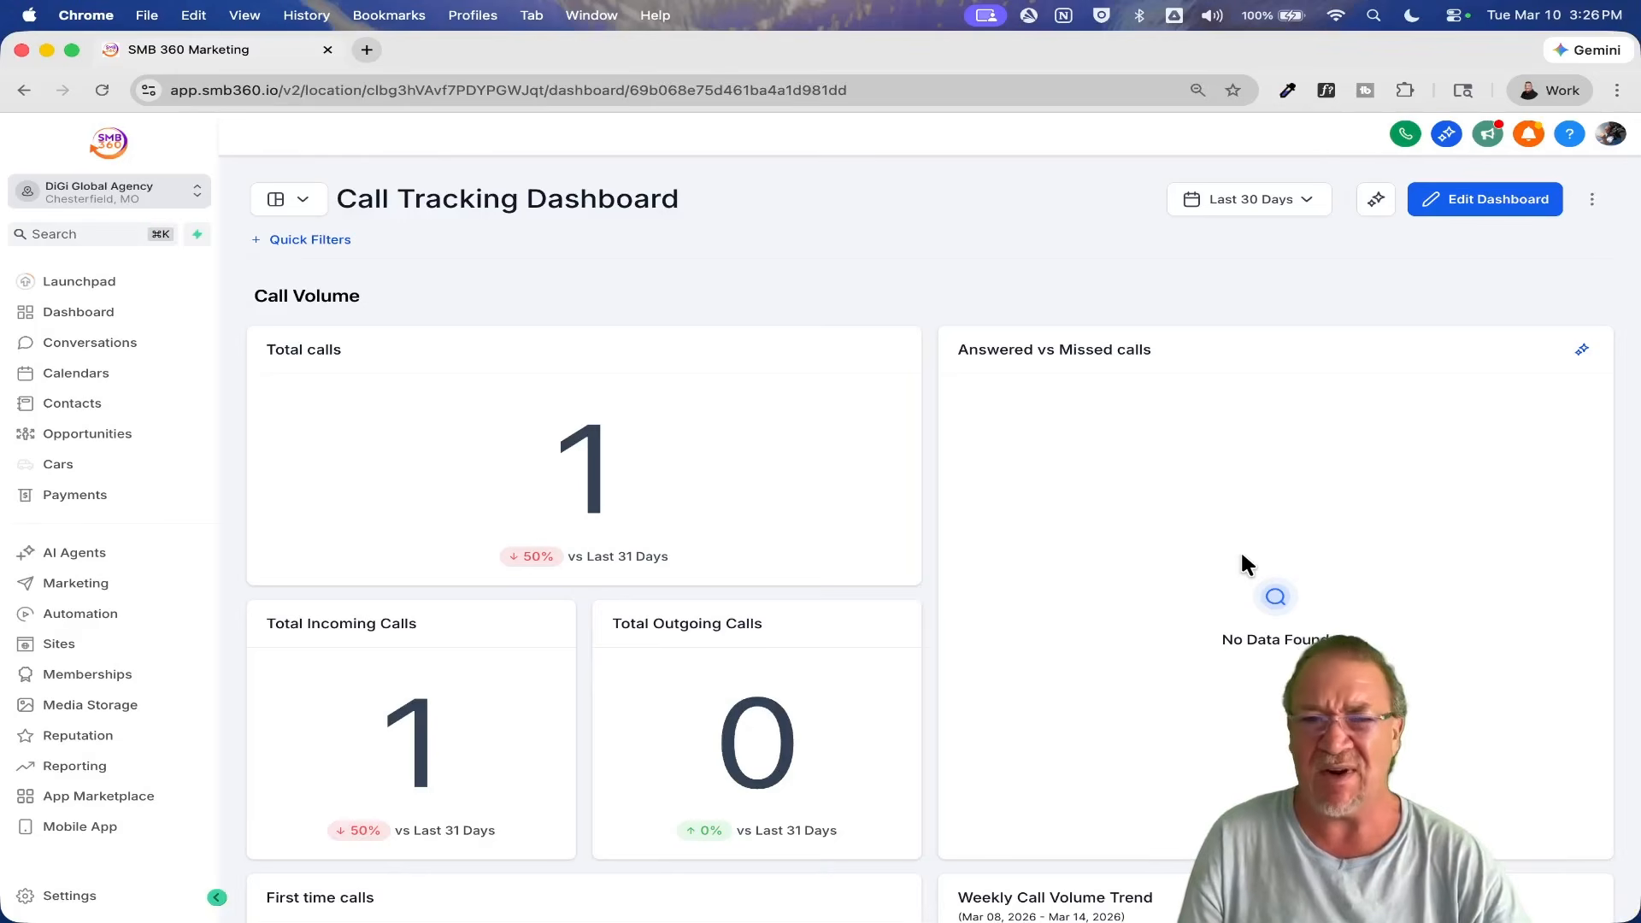
pyautogui.scroll(-3, 1242, 557)
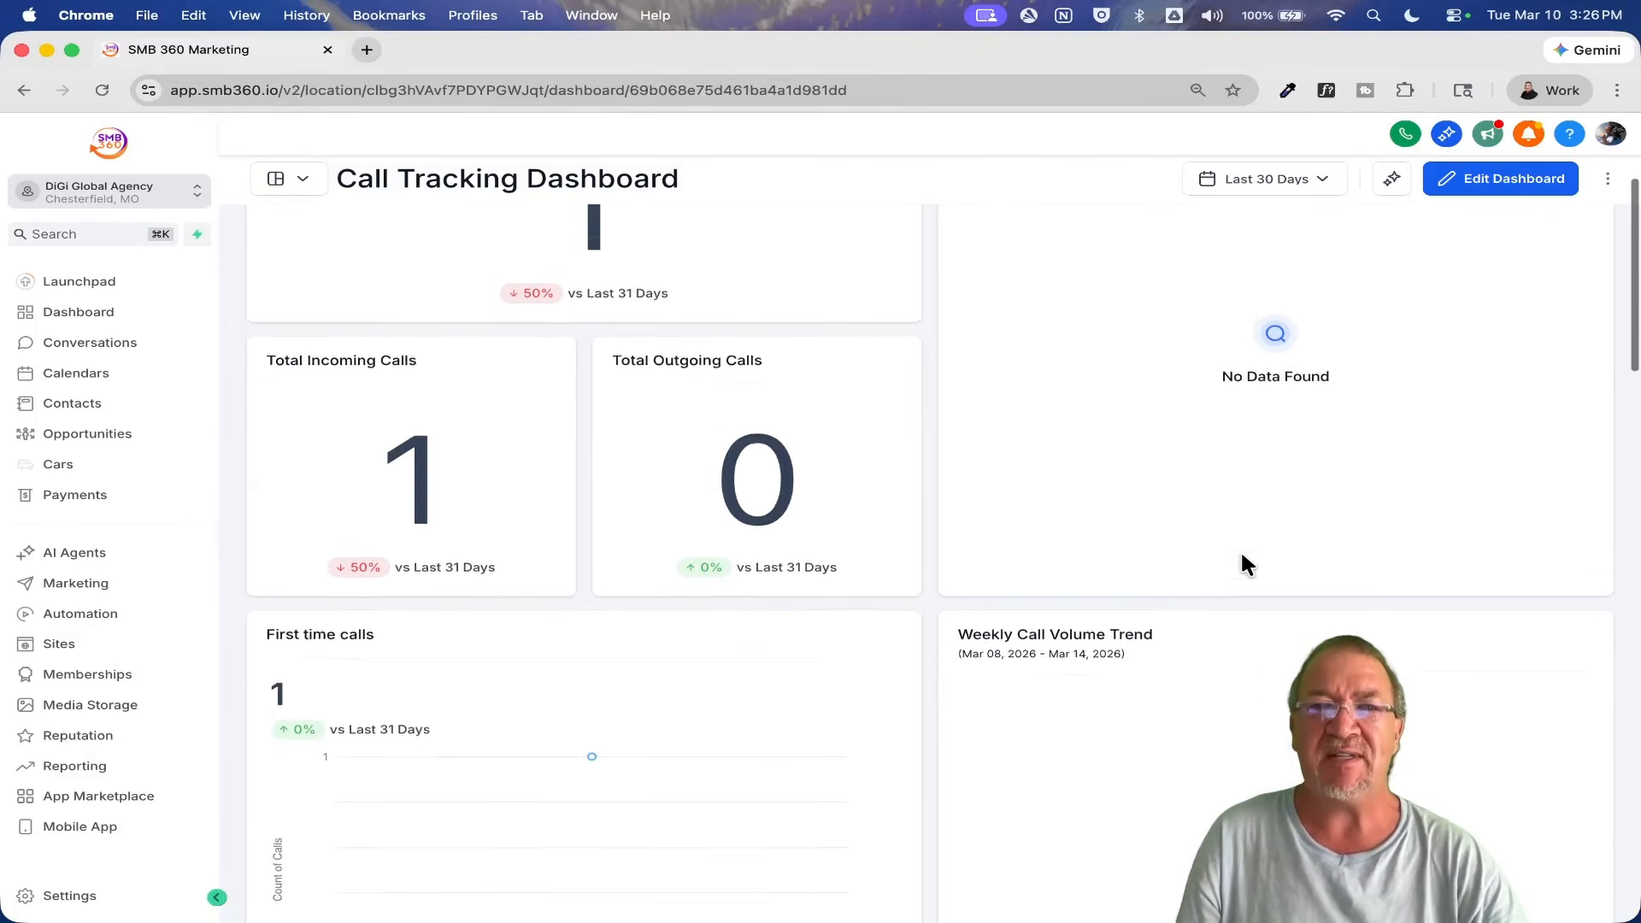
pyautogui.scroll(1, 1242, 557)
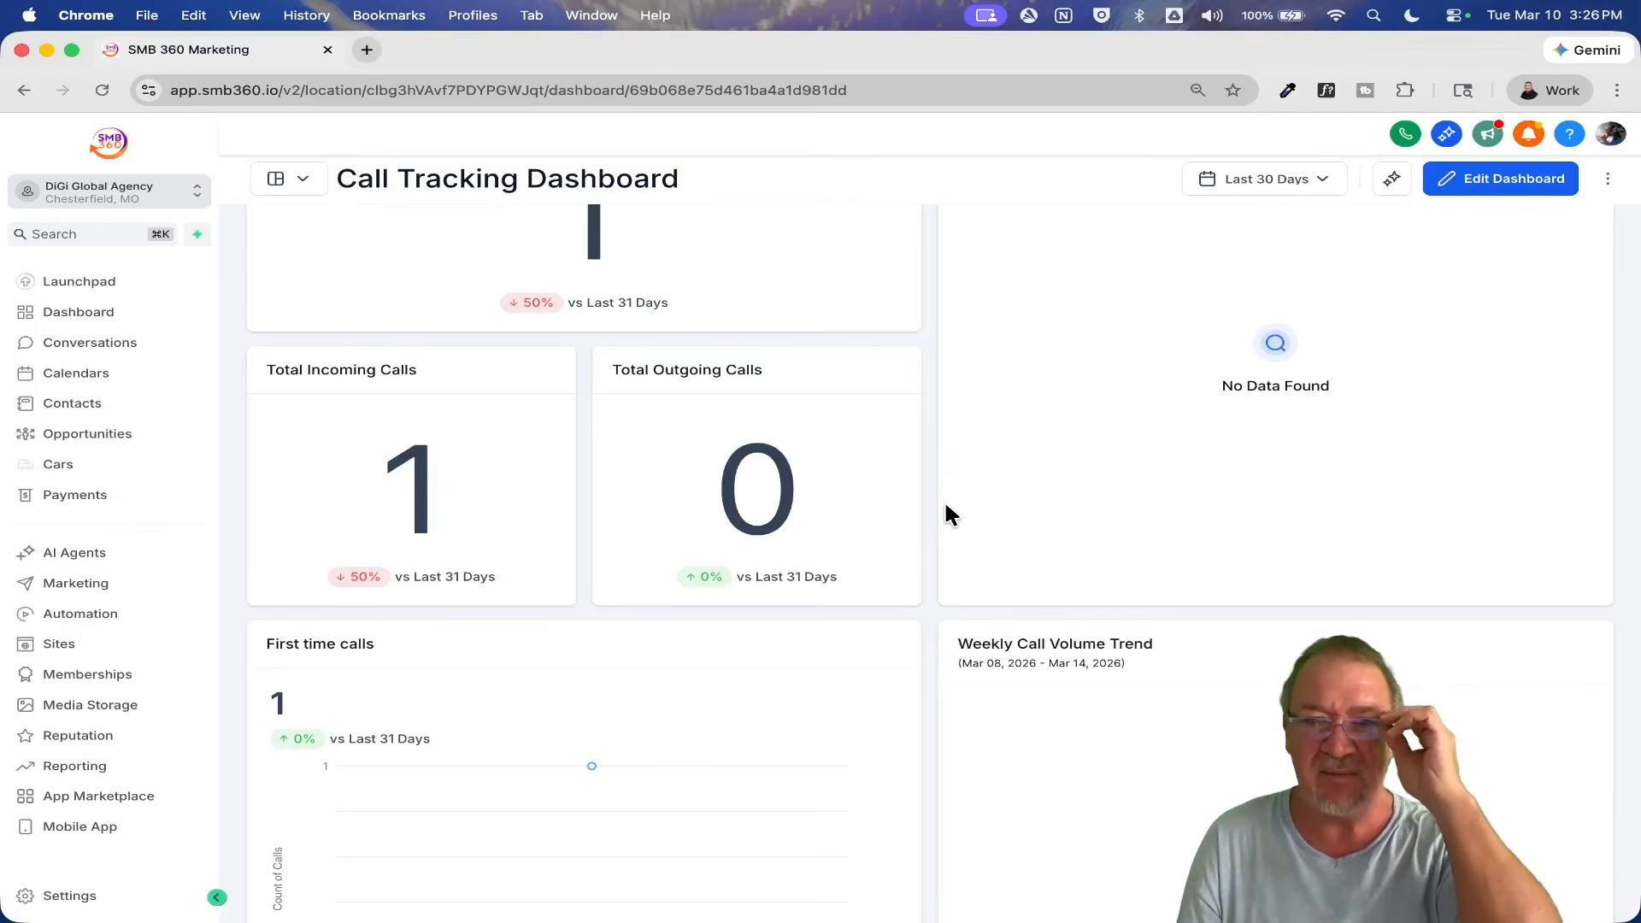
pyautogui.scroll(-5, 945, 505)
pyautogui.scroll(-4, 946, 511)
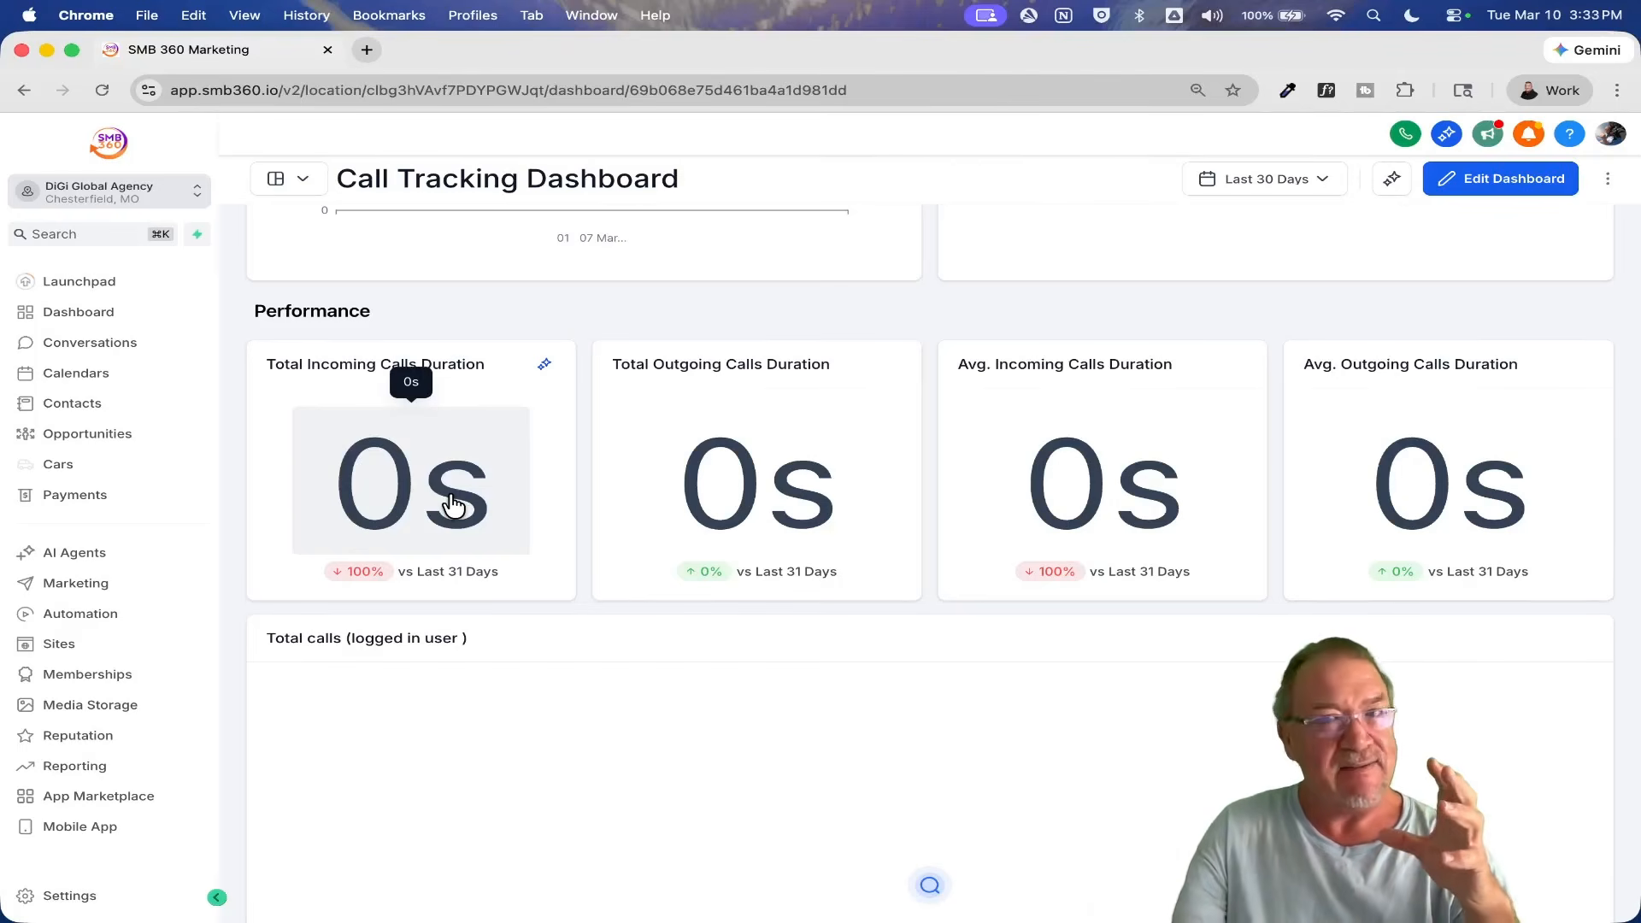
pyautogui.scroll(10, 453, 506)
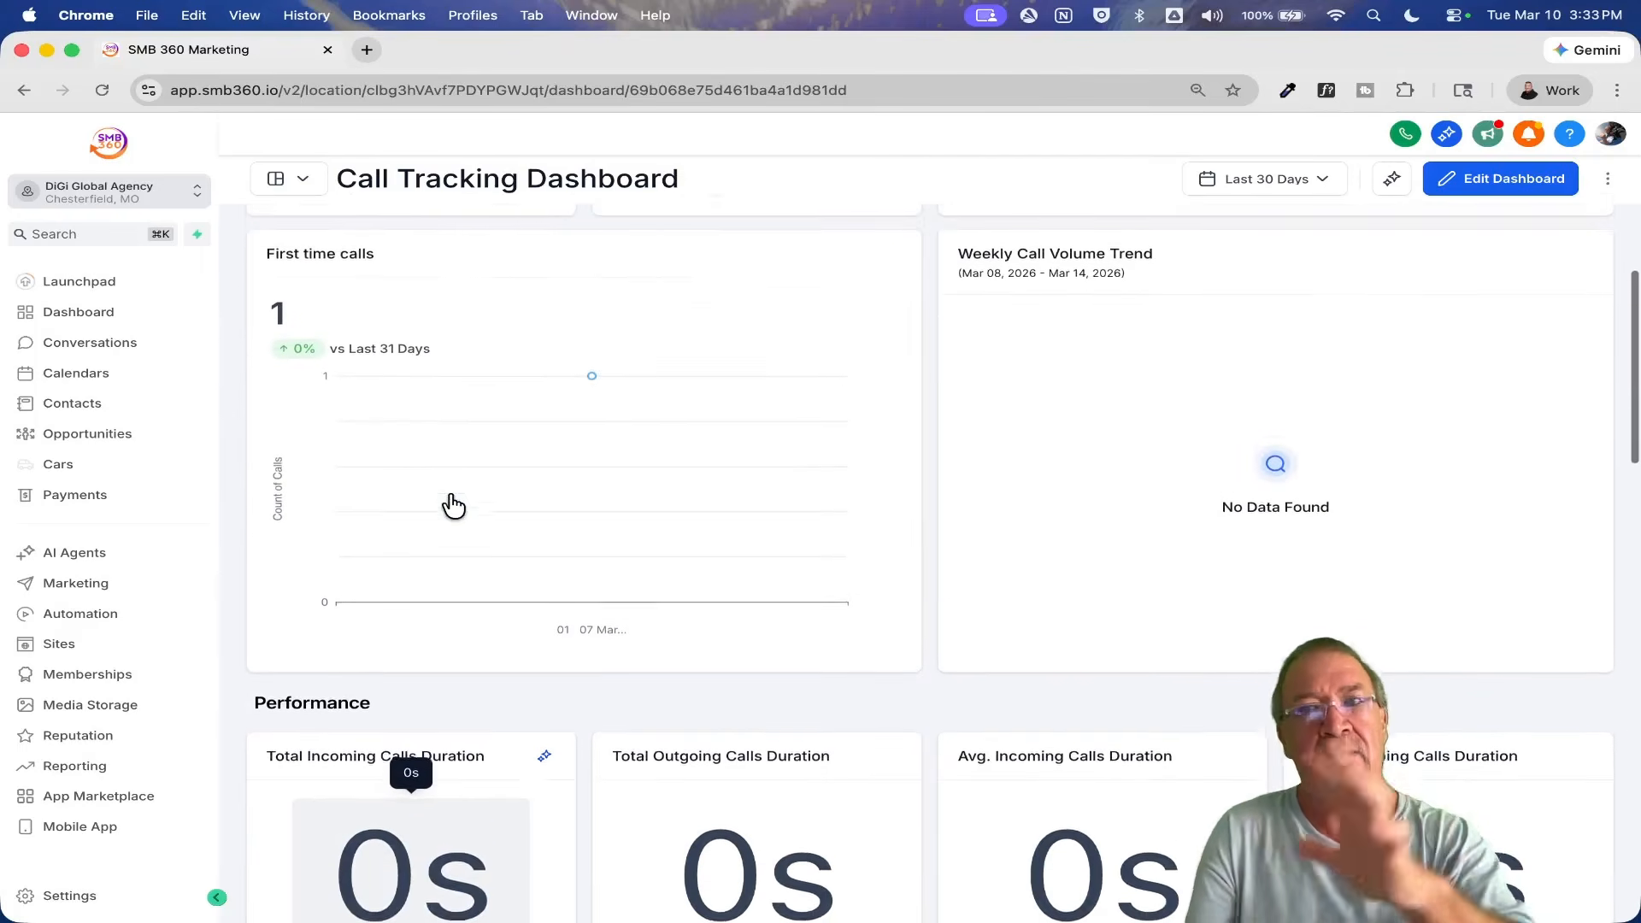
# Step: Switch to the Lead Attribution and Overview dashboard and review its lead overview, source attribution, and quality and activity sections
pyautogui.click(276, 200)
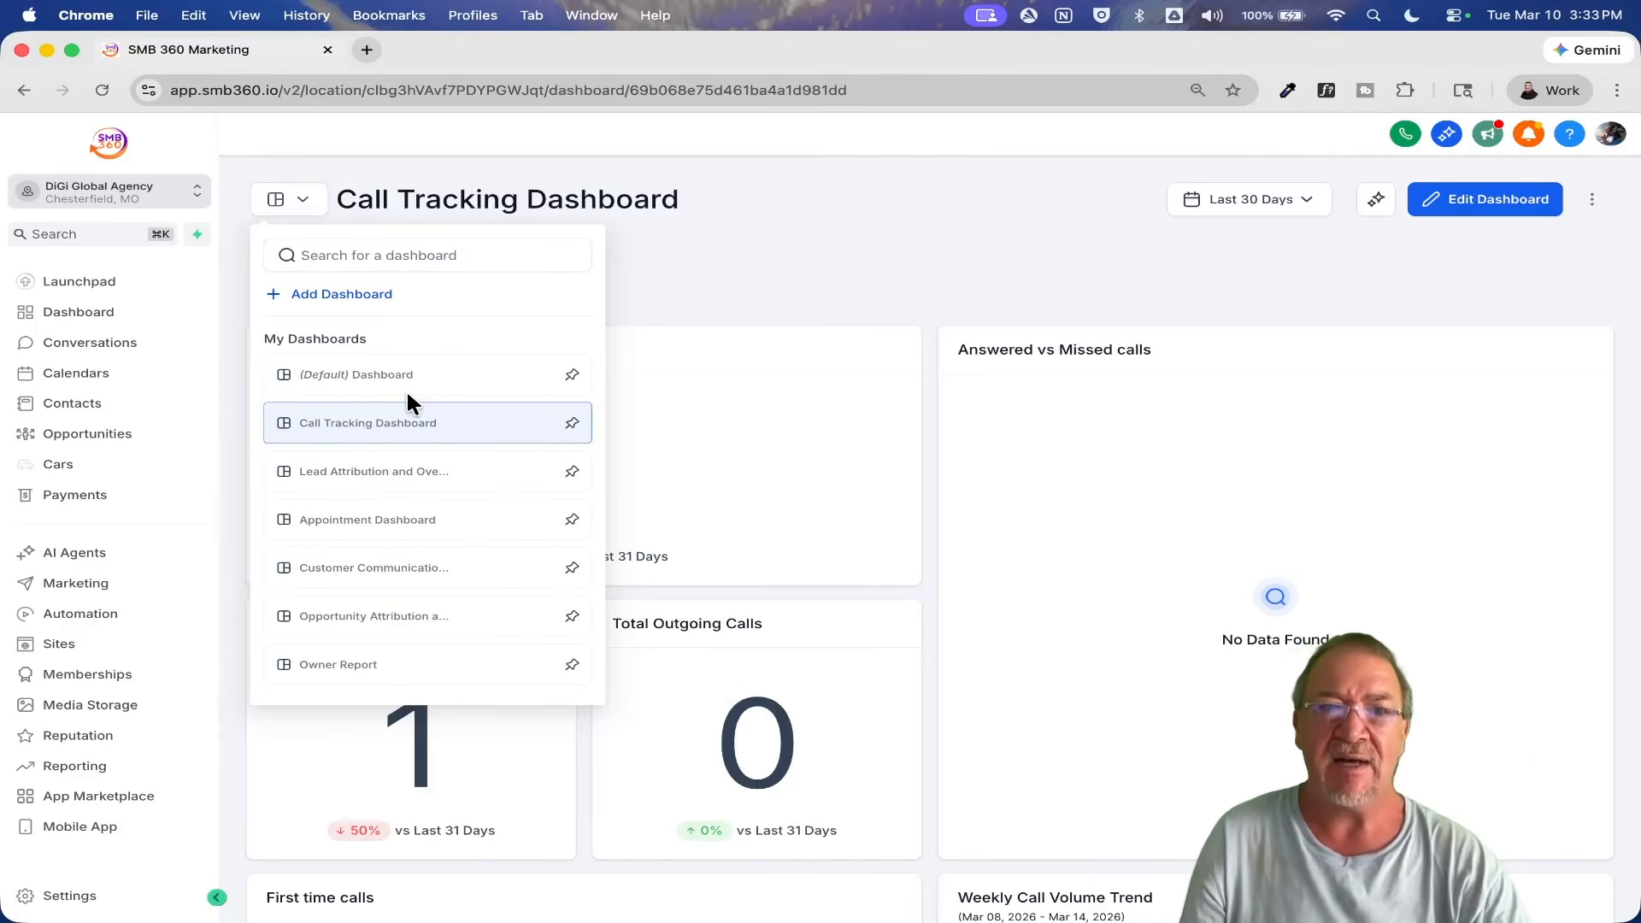
pyautogui.click(417, 472)
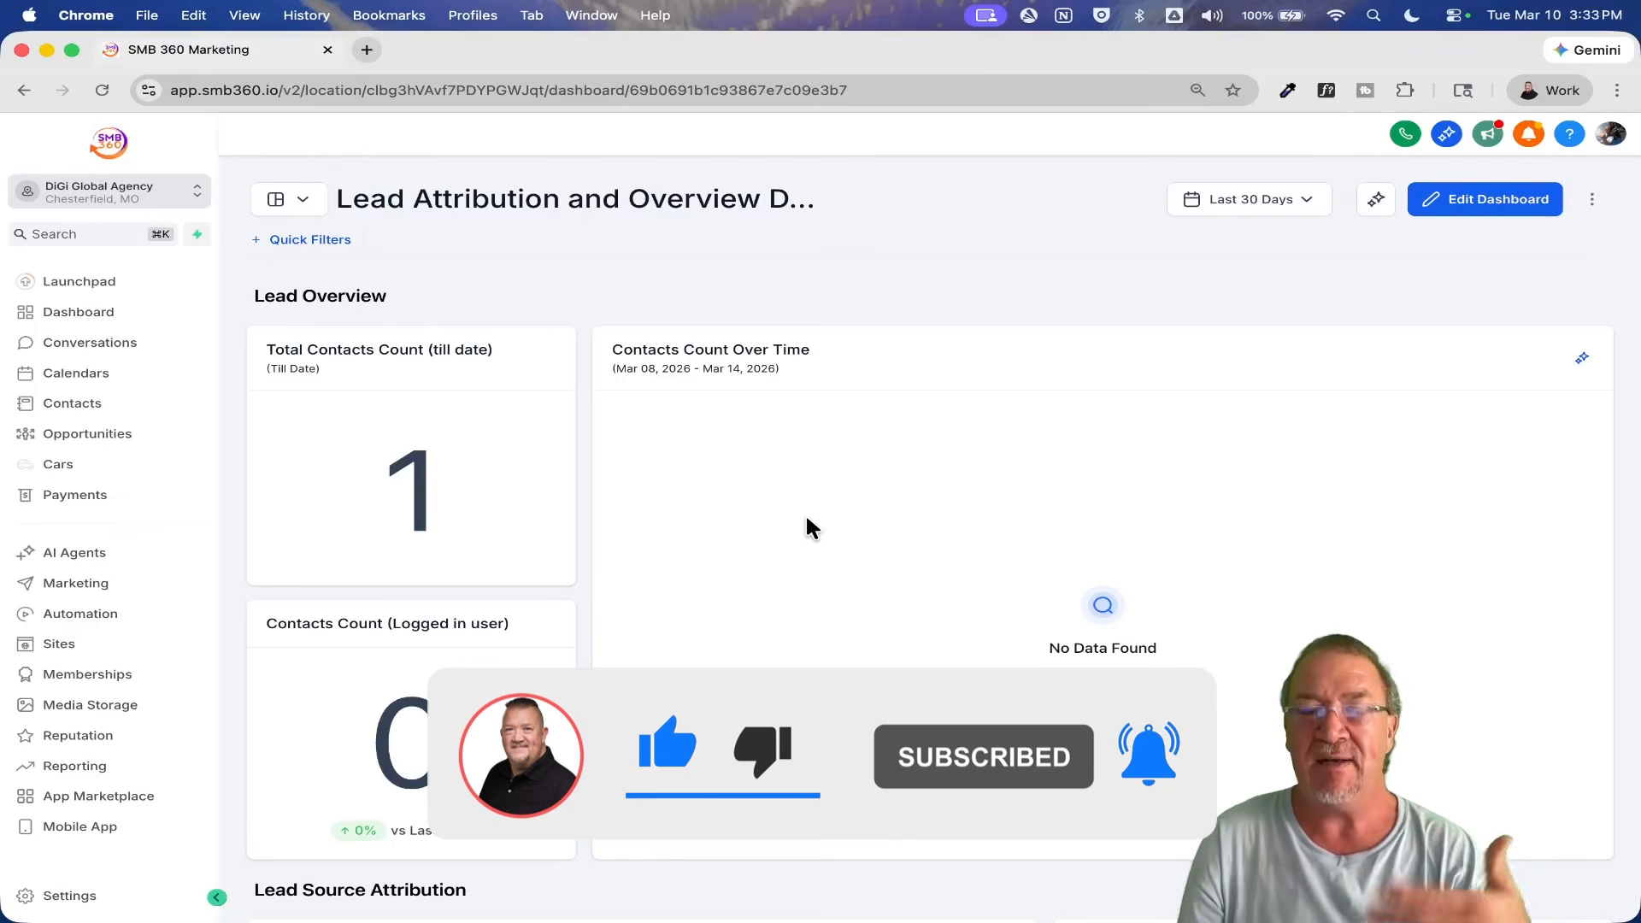
pyautogui.moveTo(485, 525)
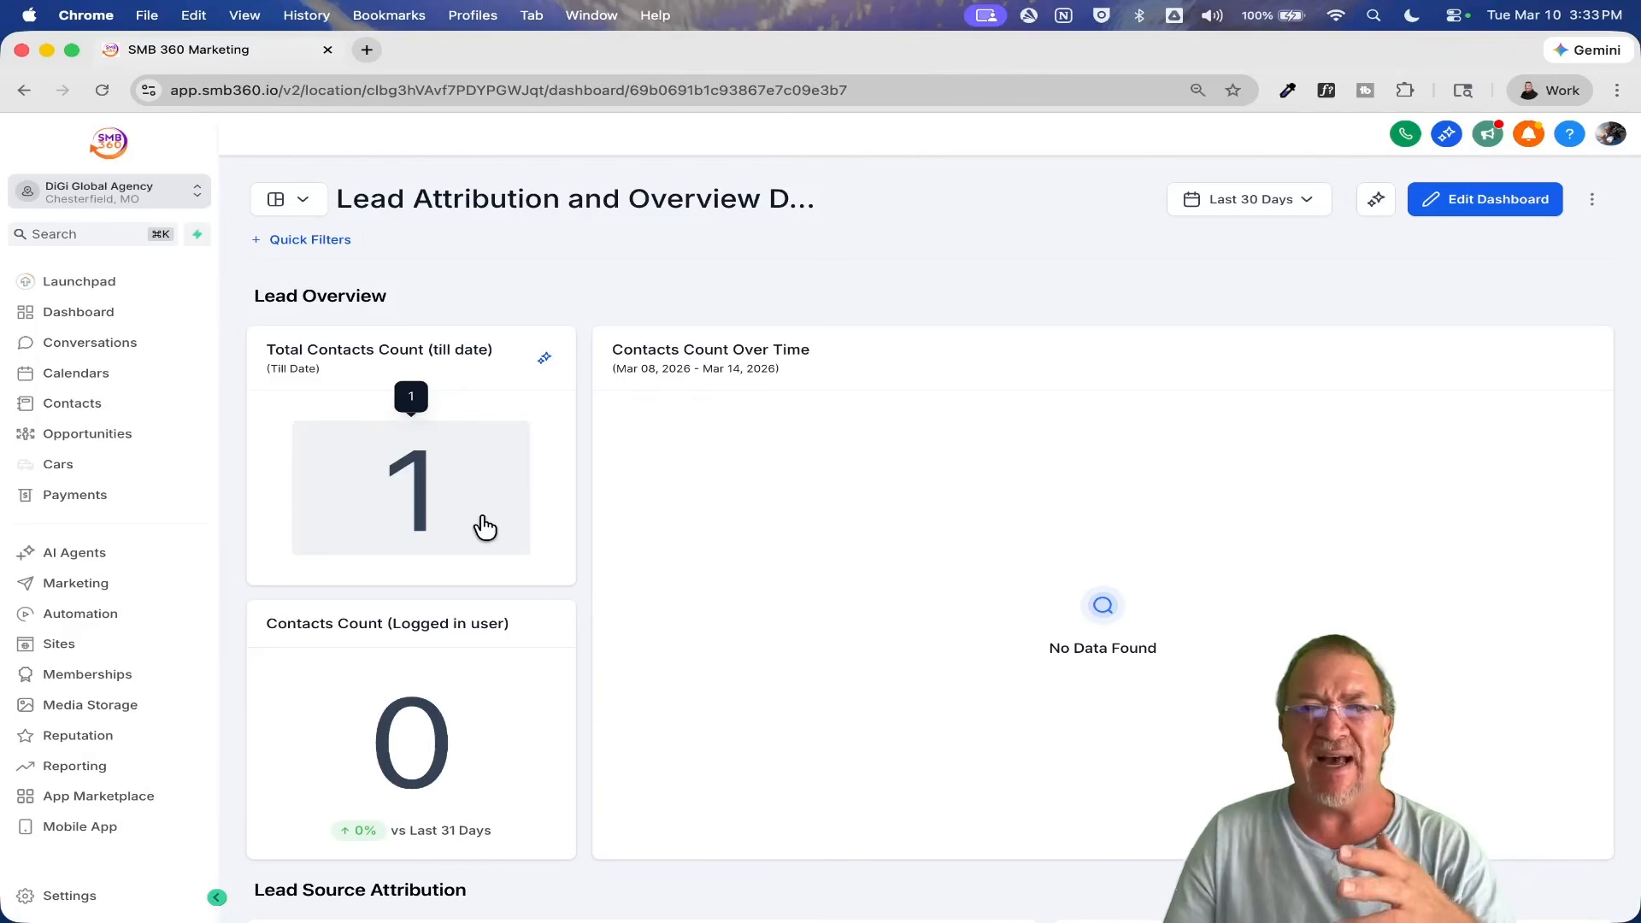
pyautogui.scroll(-7, 484, 526)
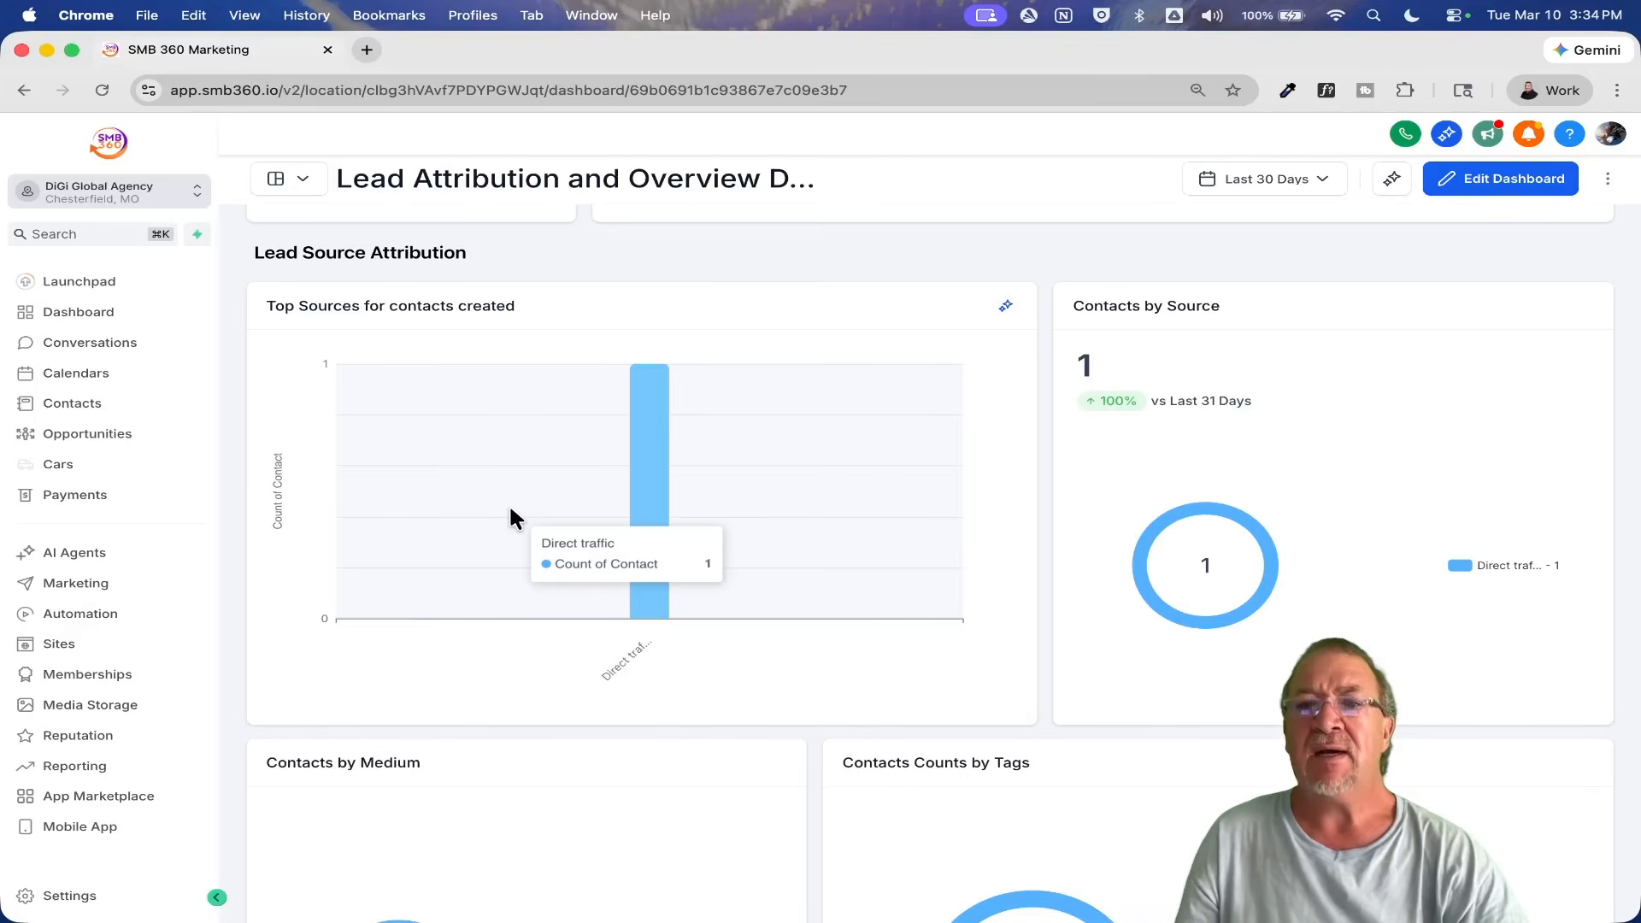
pyautogui.scroll(-6, 1043, 660)
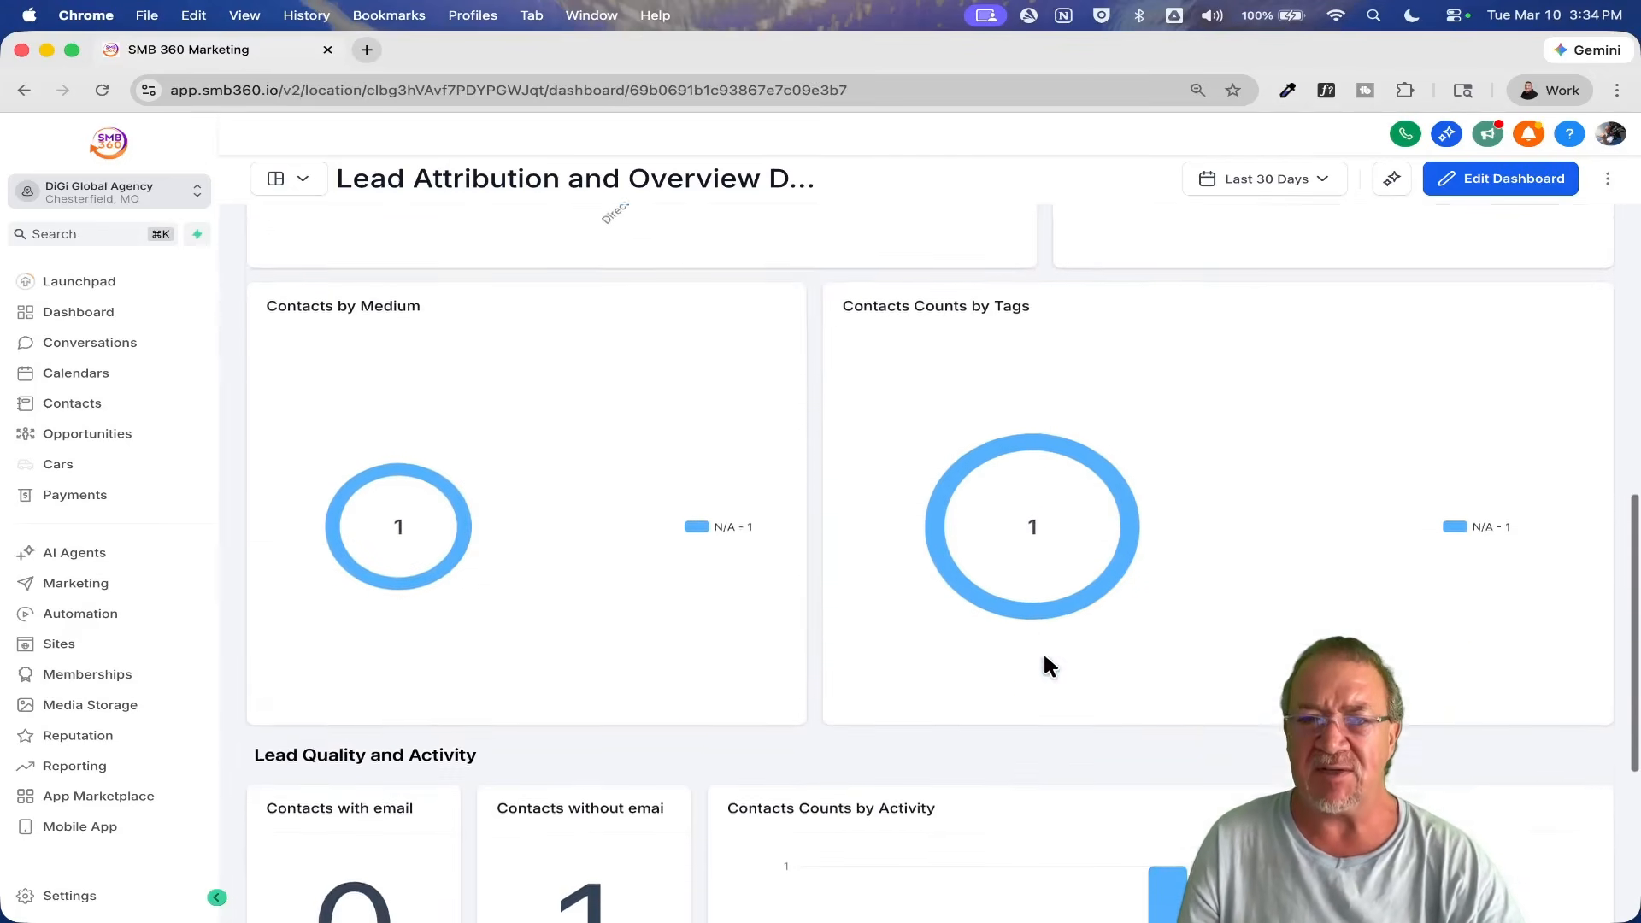
pyautogui.scroll(-3, 1049, 665)
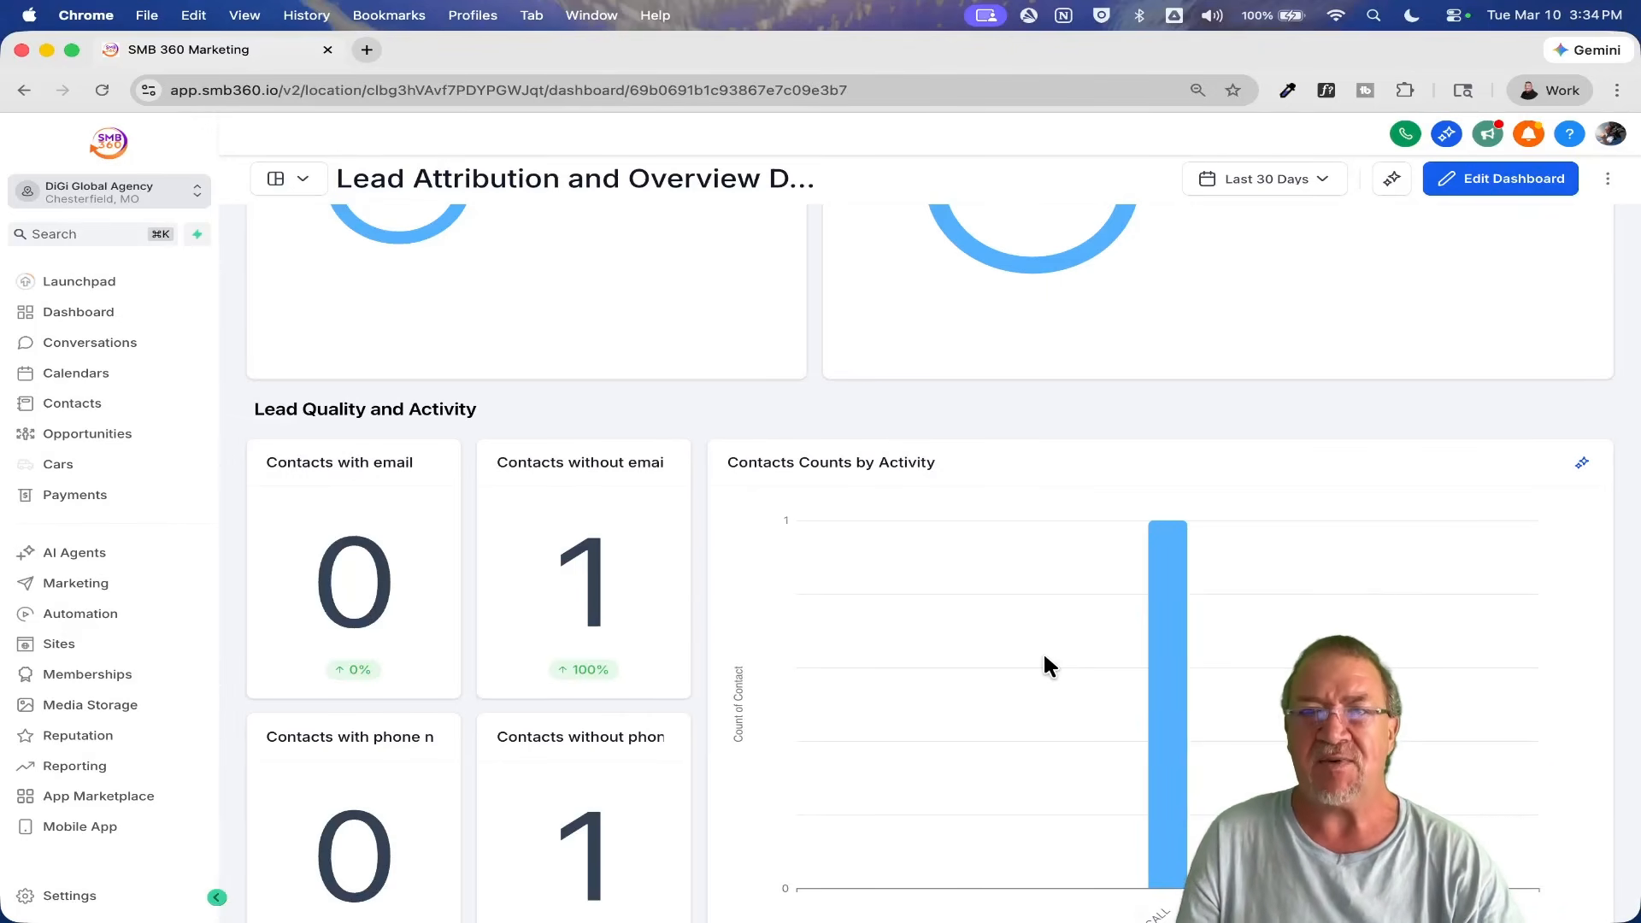
# Step: Switch to the Appointment Dashboard and review its appointment overview and trend widgets
pyautogui.click(291, 181)
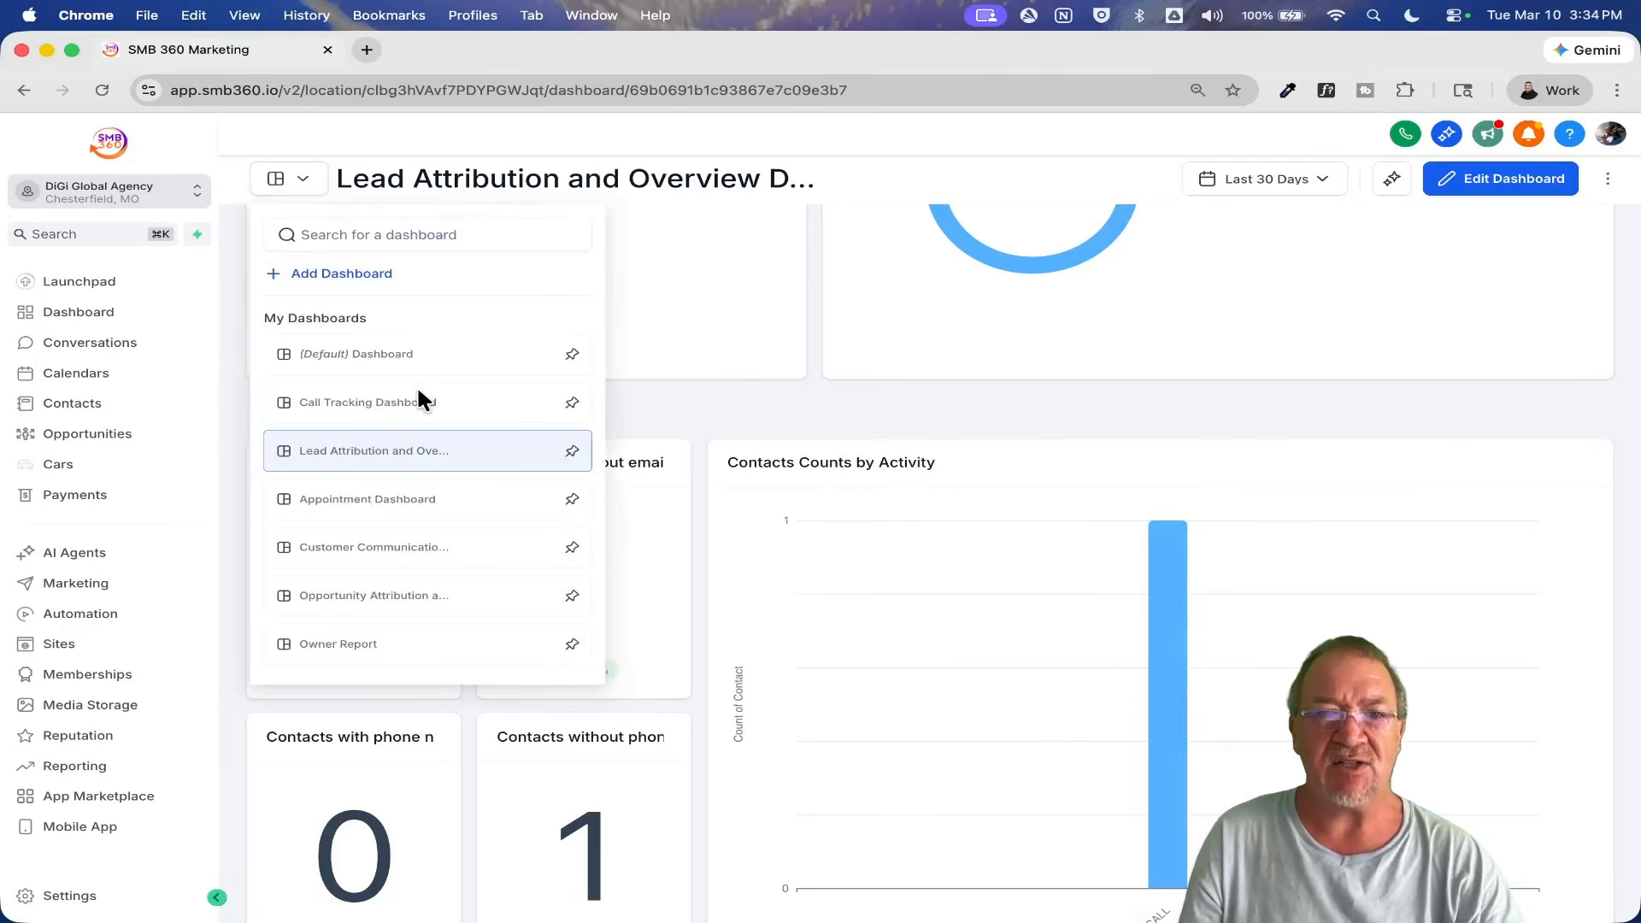
pyautogui.click(355, 499)
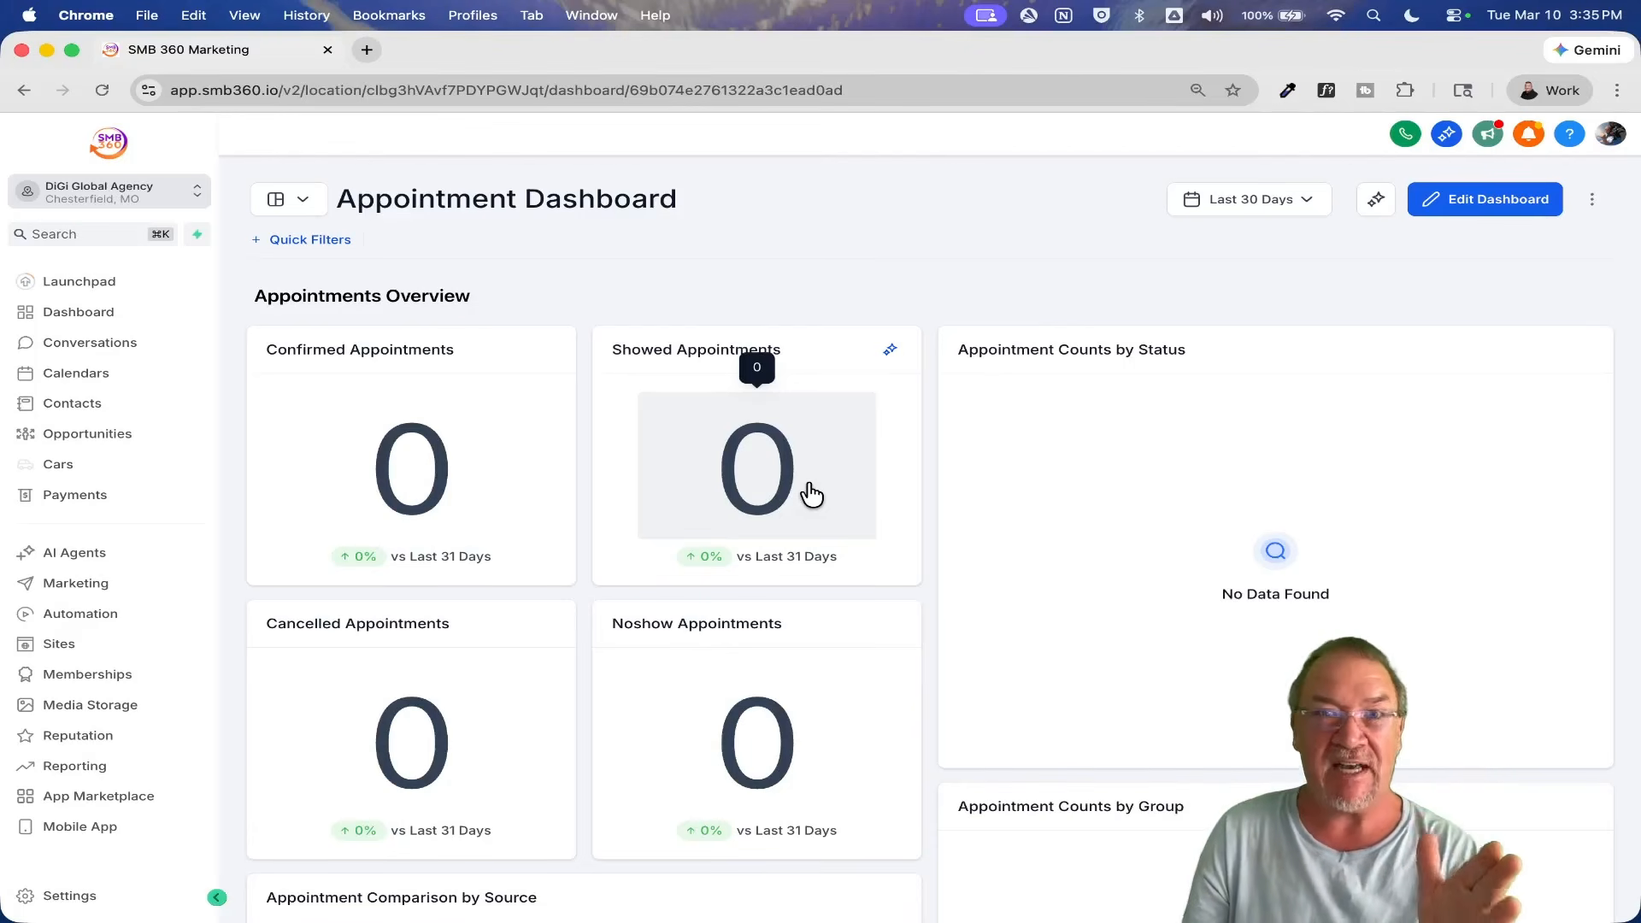
pyautogui.scroll(-10, 811, 494)
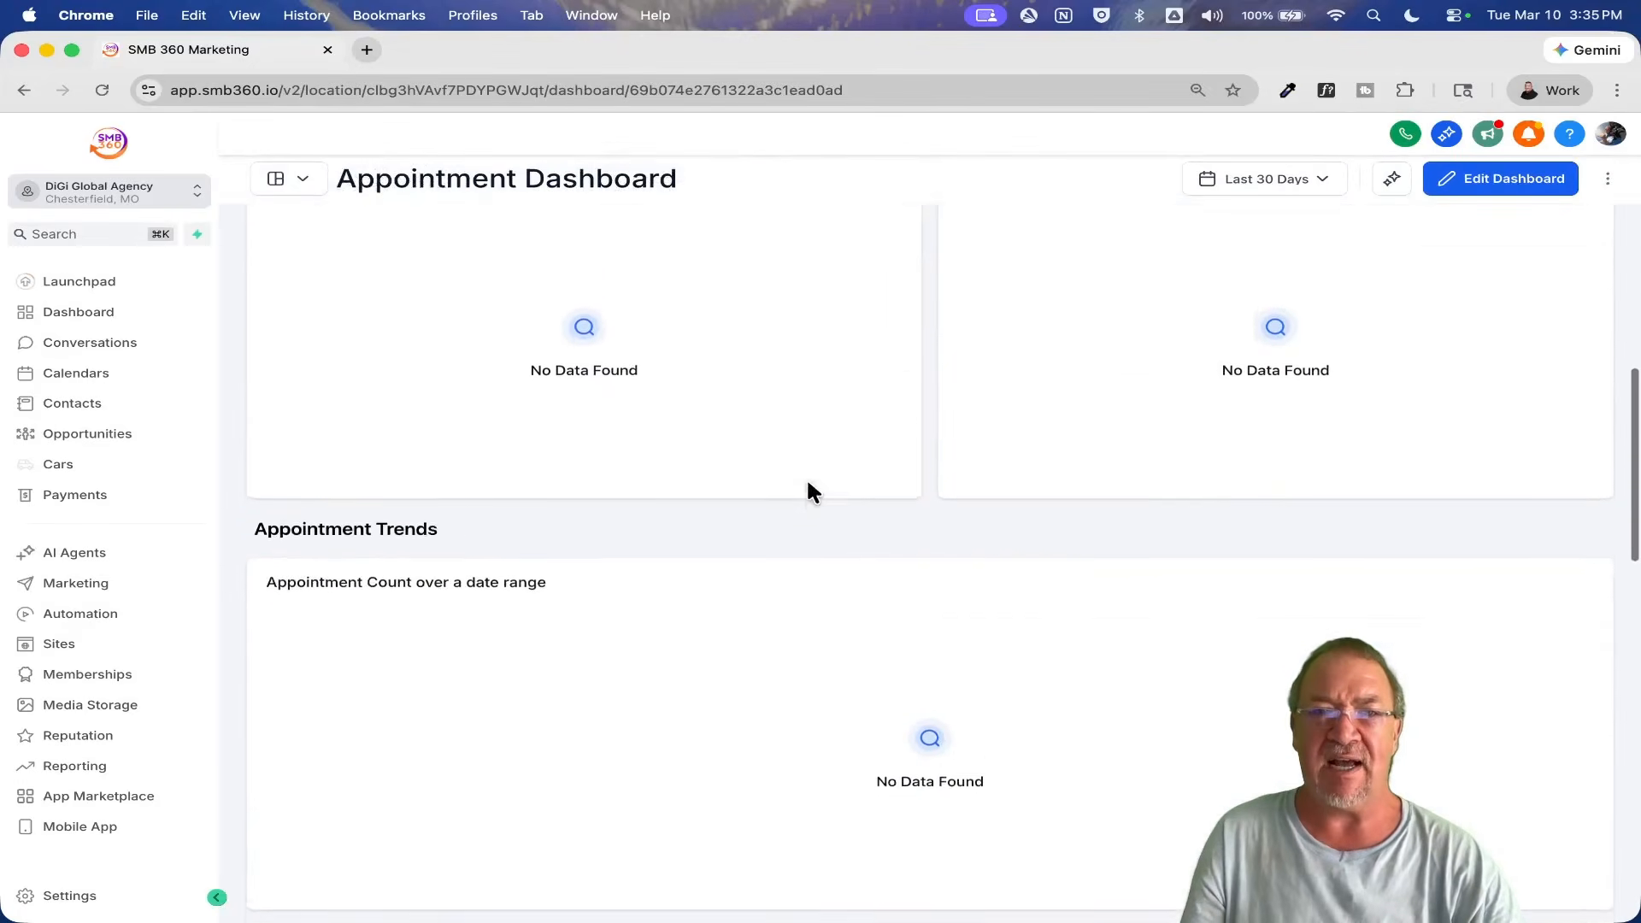
pyautogui.scroll(-5, 806, 487)
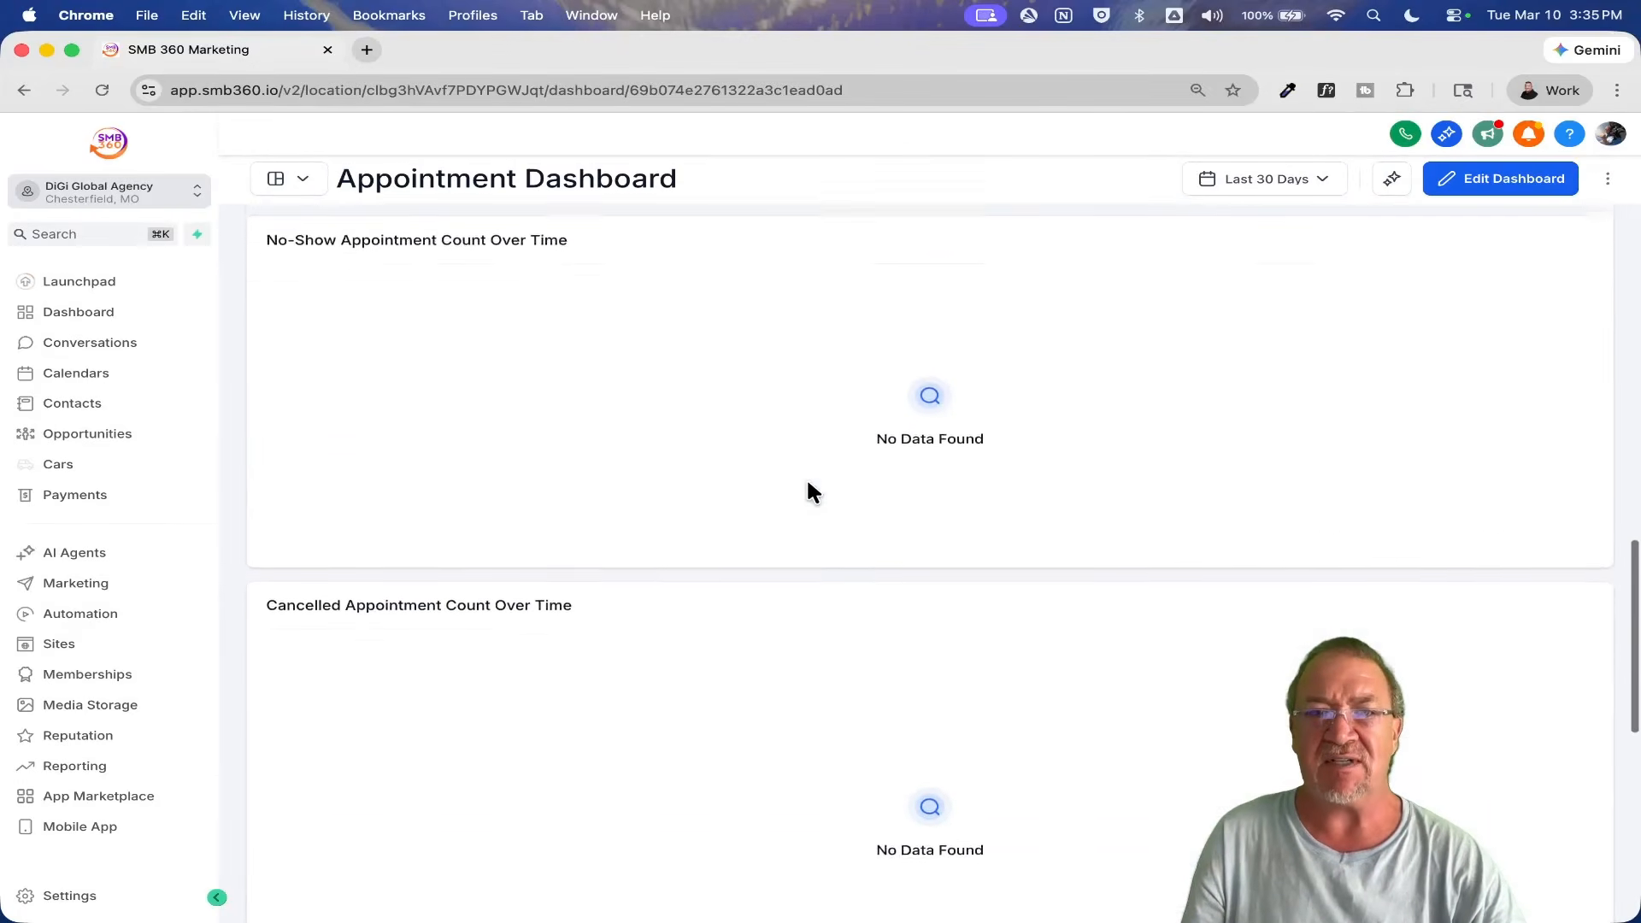
pyautogui.scroll(15, 672, 444)
# Step: Open the Owner Report dashboard for editing, view the elements that can be added, and close the library
pyautogui.click(276, 200)
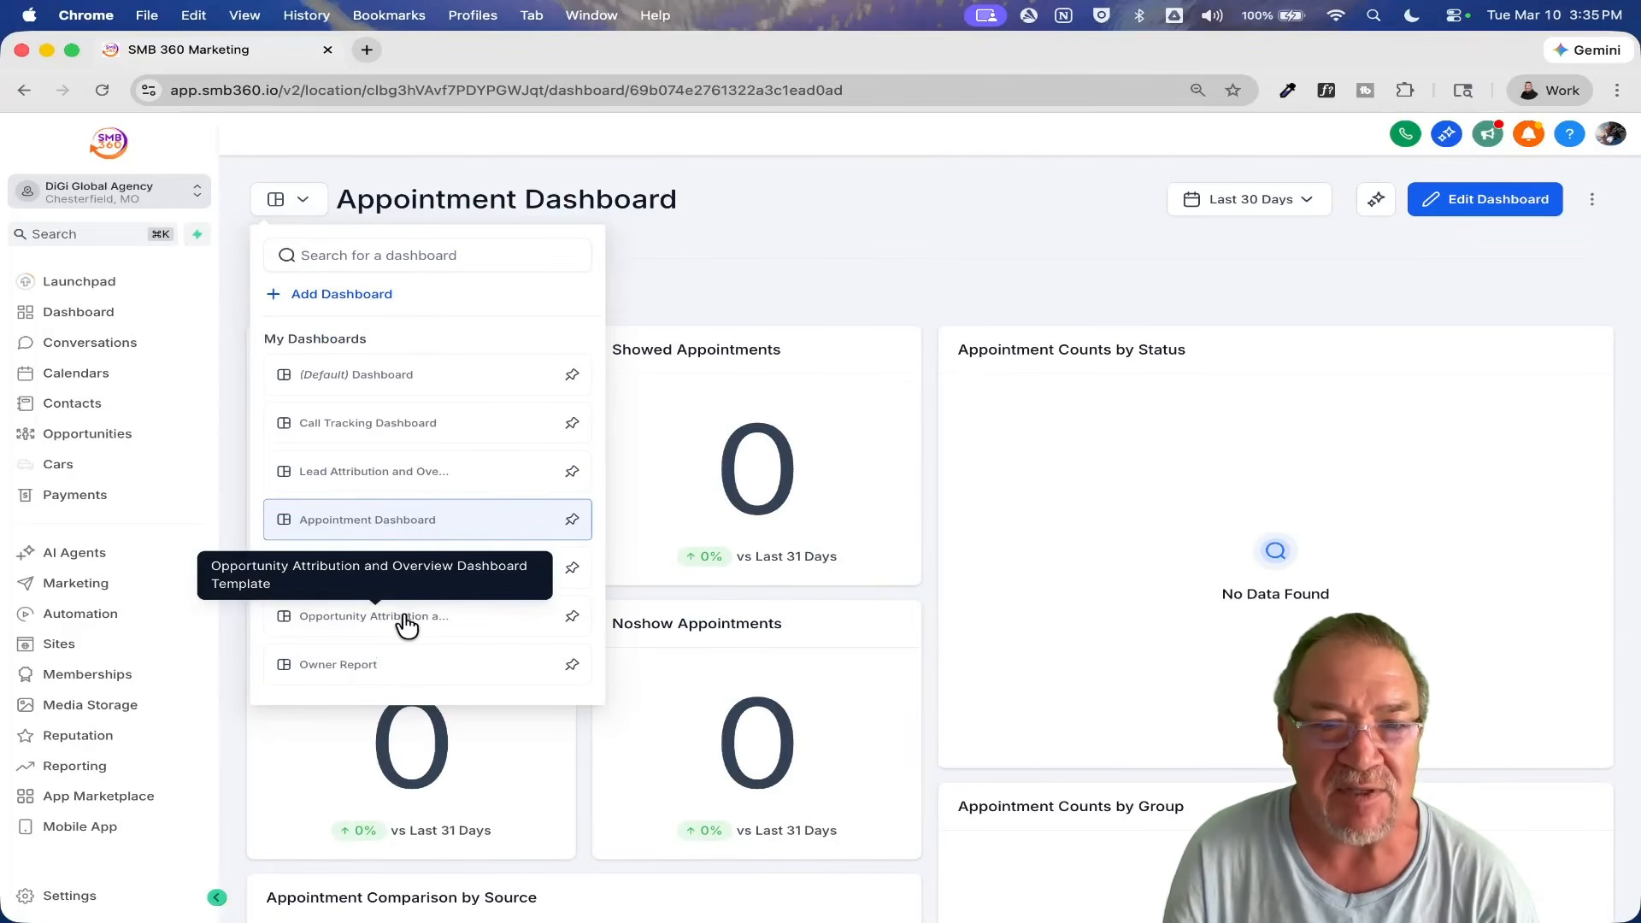
pyautogui.click(354, 672)
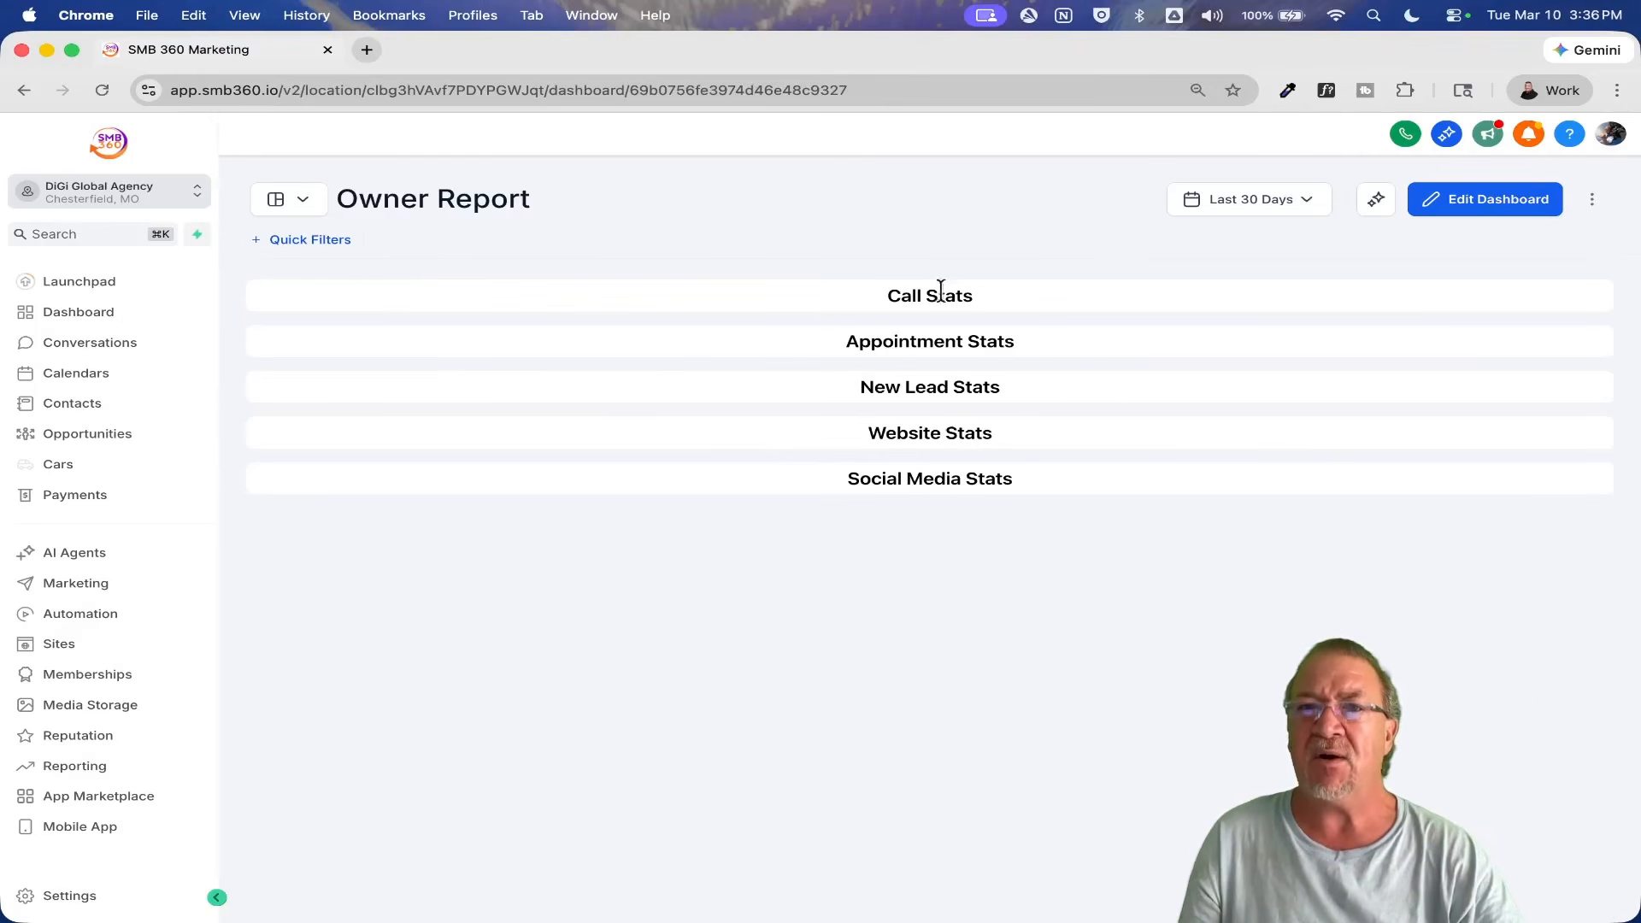
pyautogui.click(1480, 201)
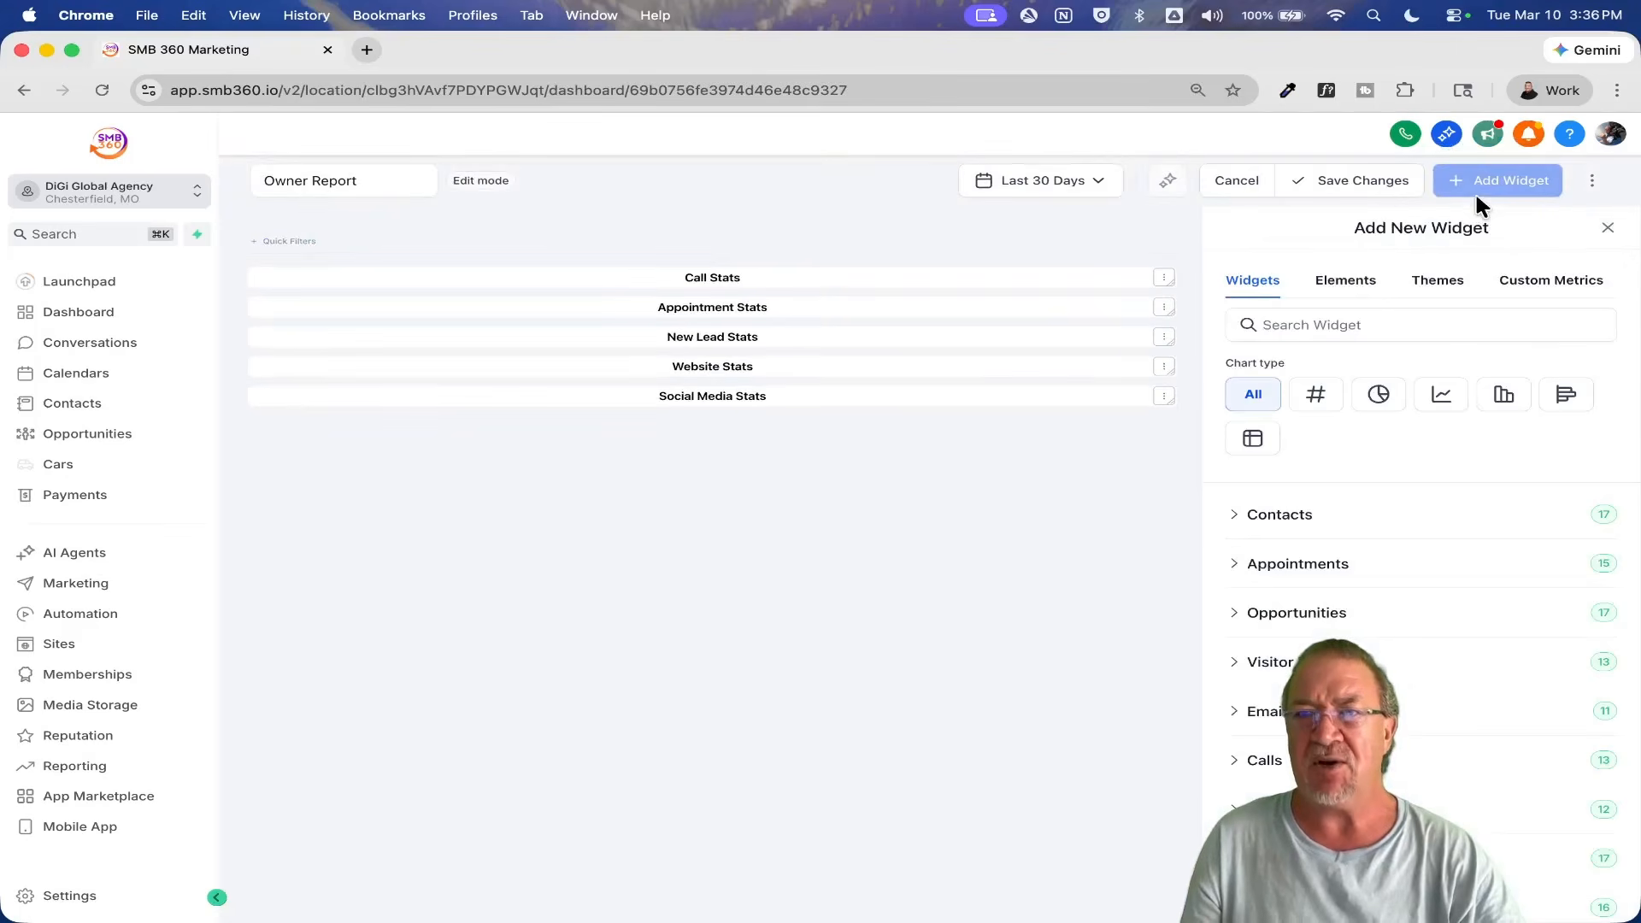
pyautogui.click(1372, 286)
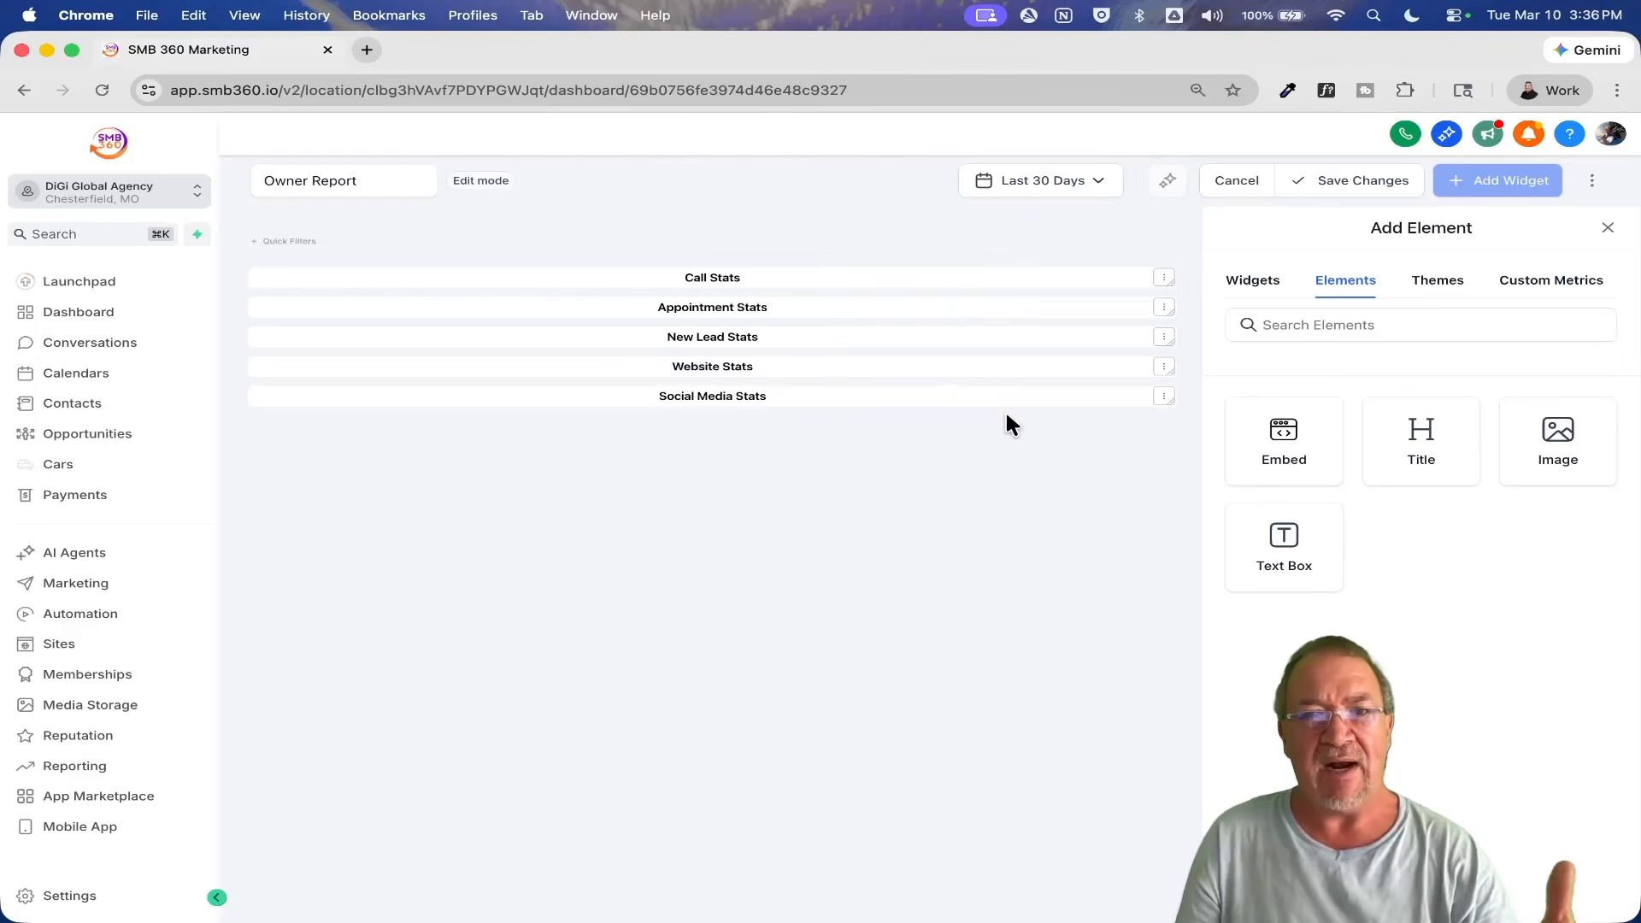
pyautogui.click(1608, 227)
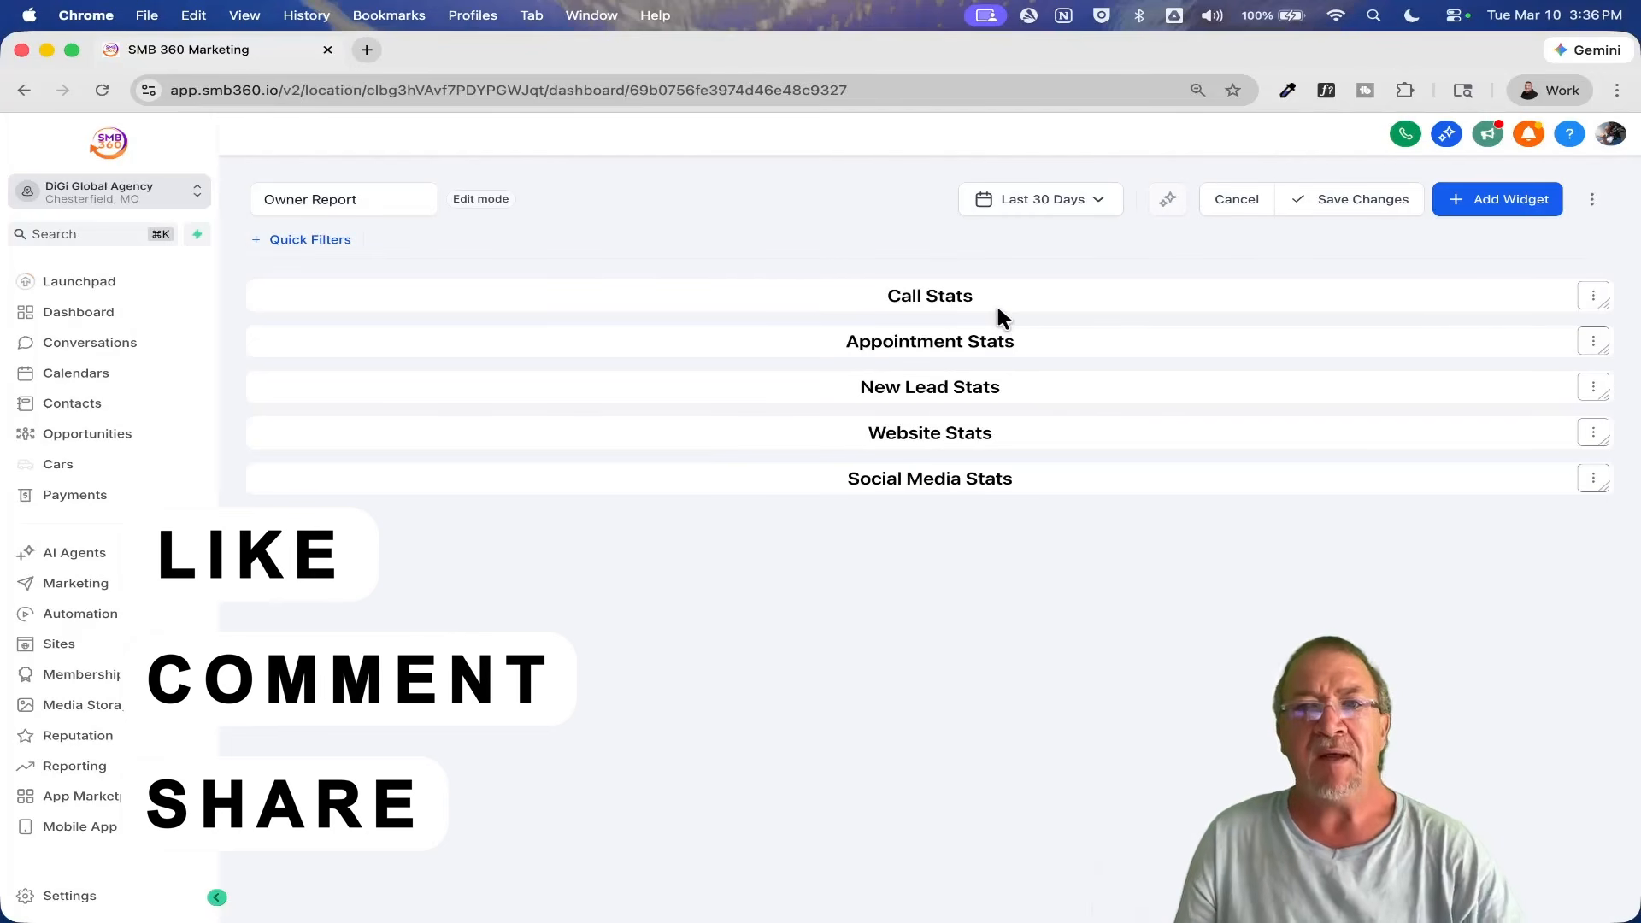
# Step: Add an Incoming Calls Average Call Duration number widget from the Calls category to the Owner Report dashboard
pyautogui.click(1491, 205)
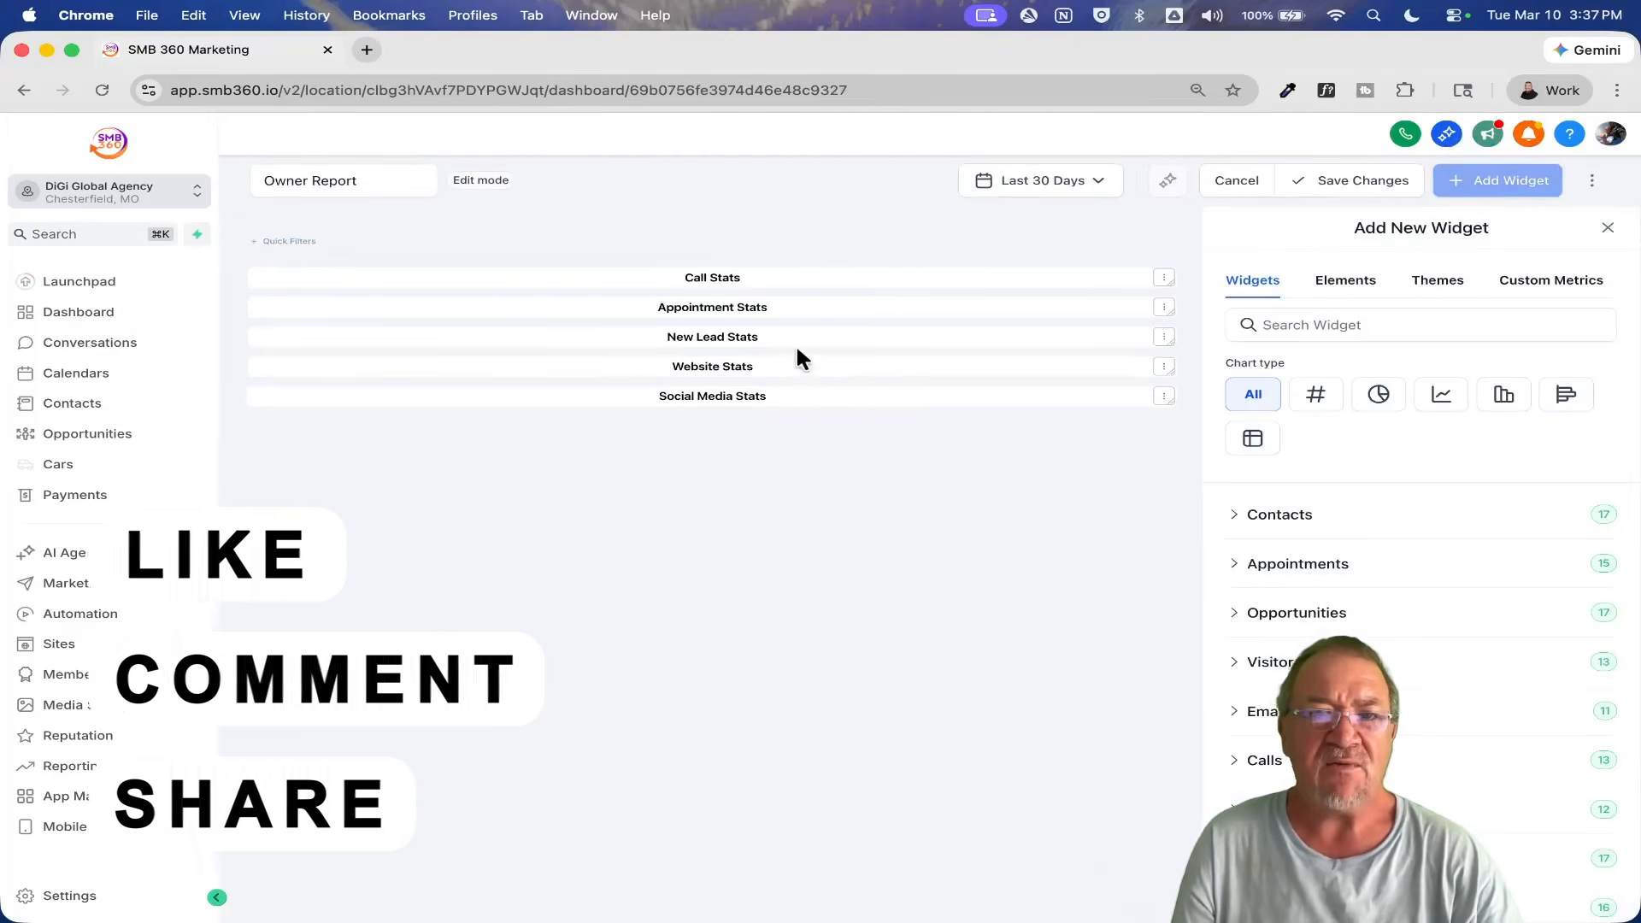
pyautogui.scroll(-4, 1439, 623)
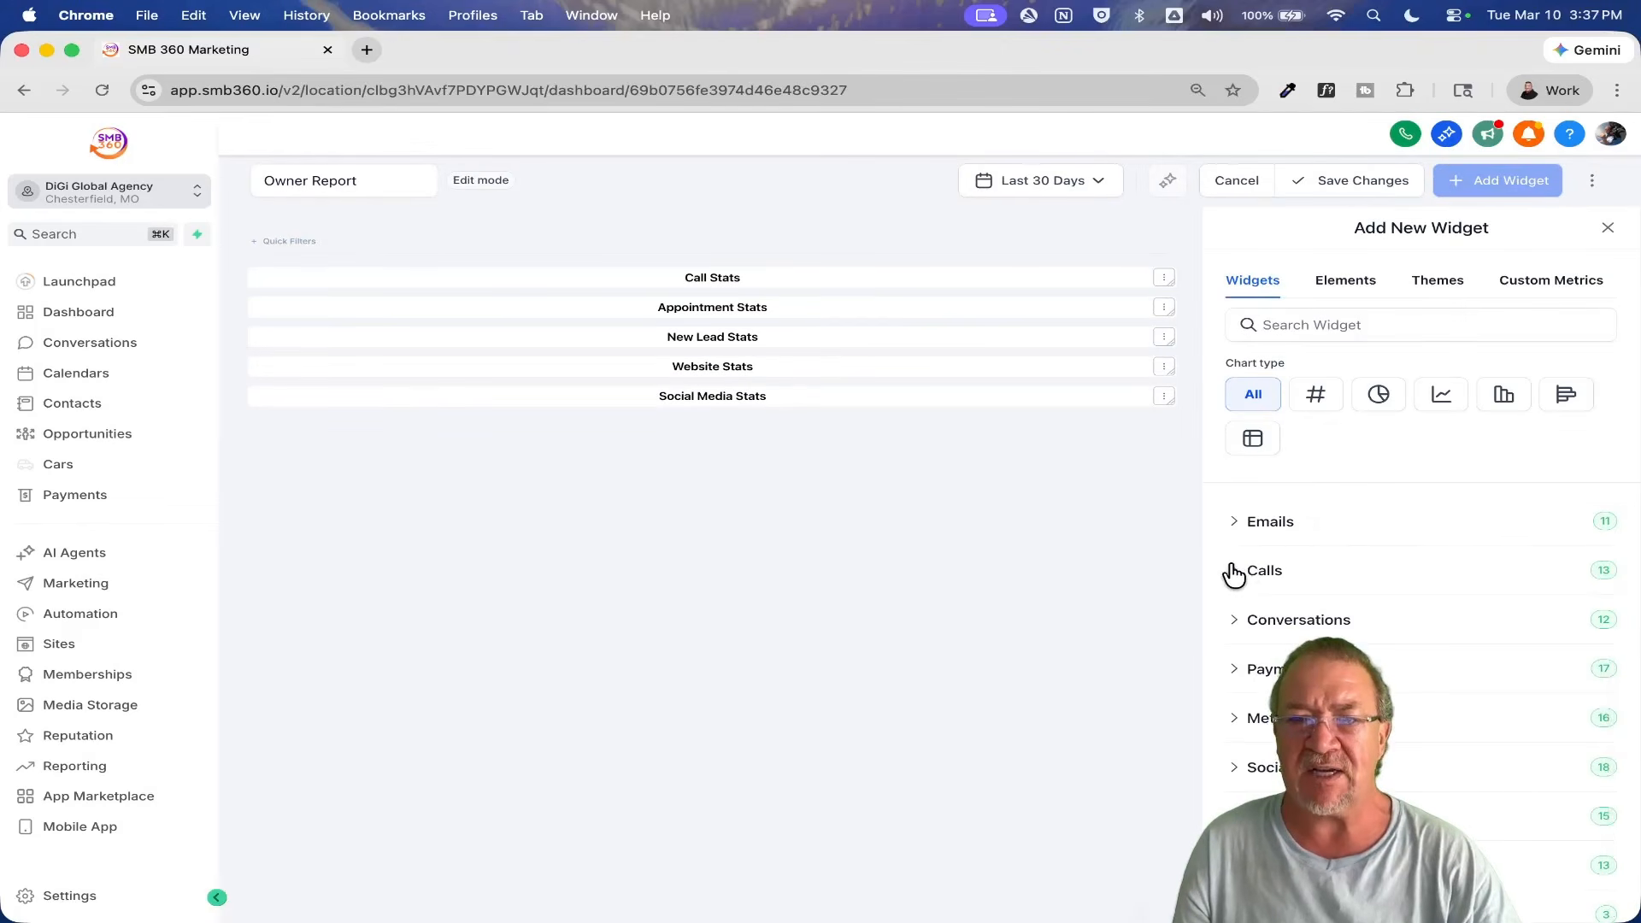
pyautogui.click(1234, 571)
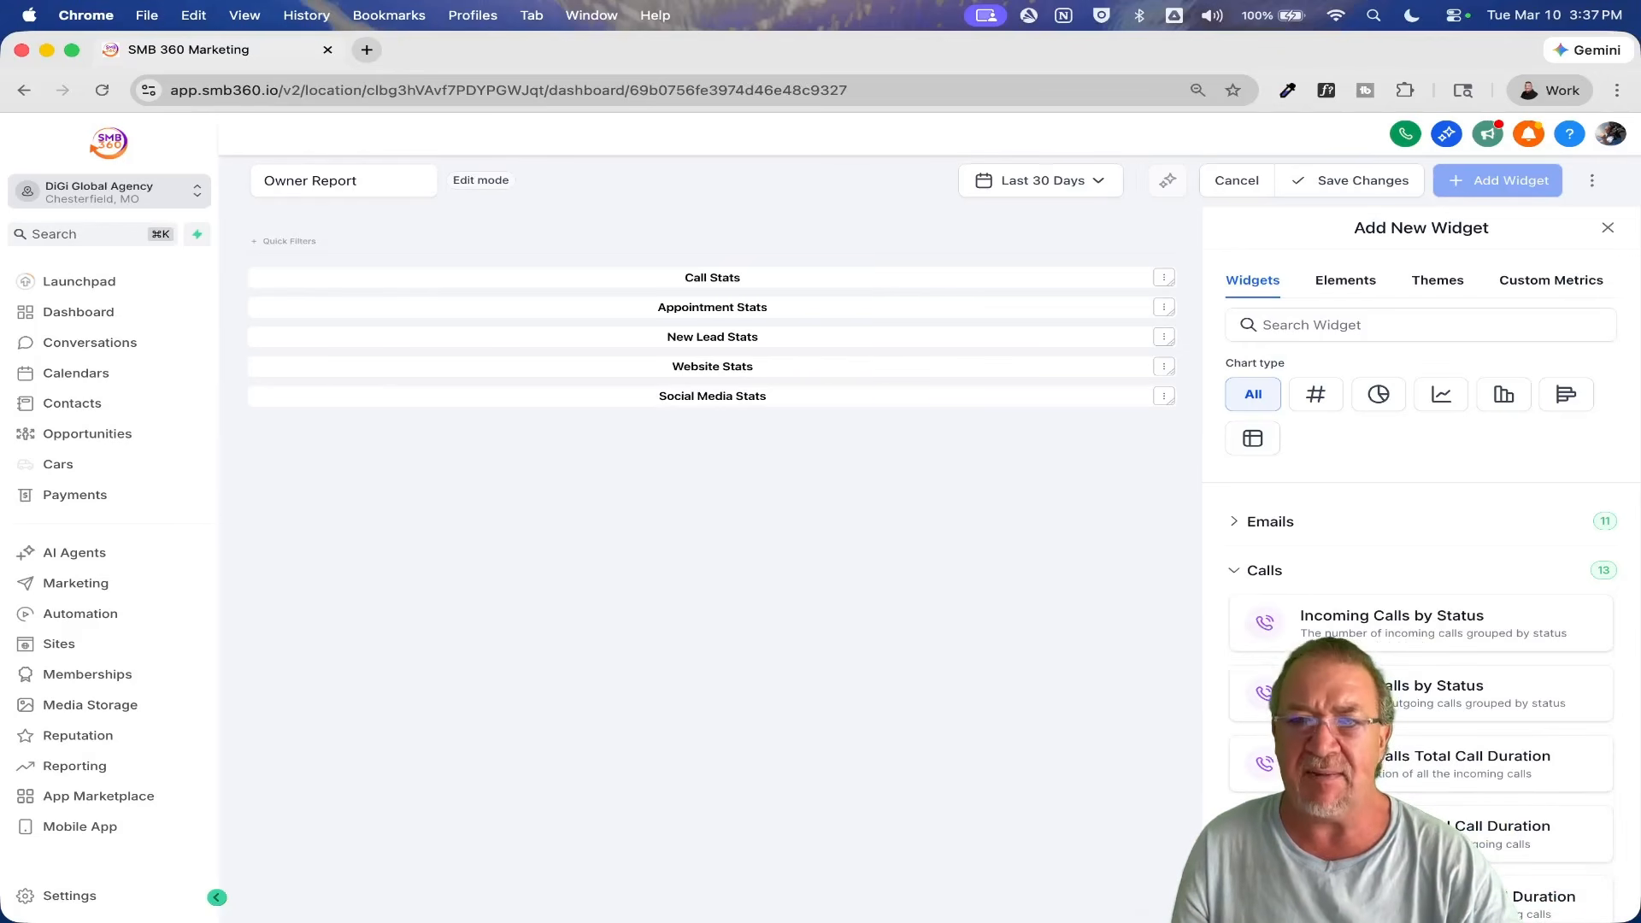
pyautogui.scroll(-3, 1420, 616)
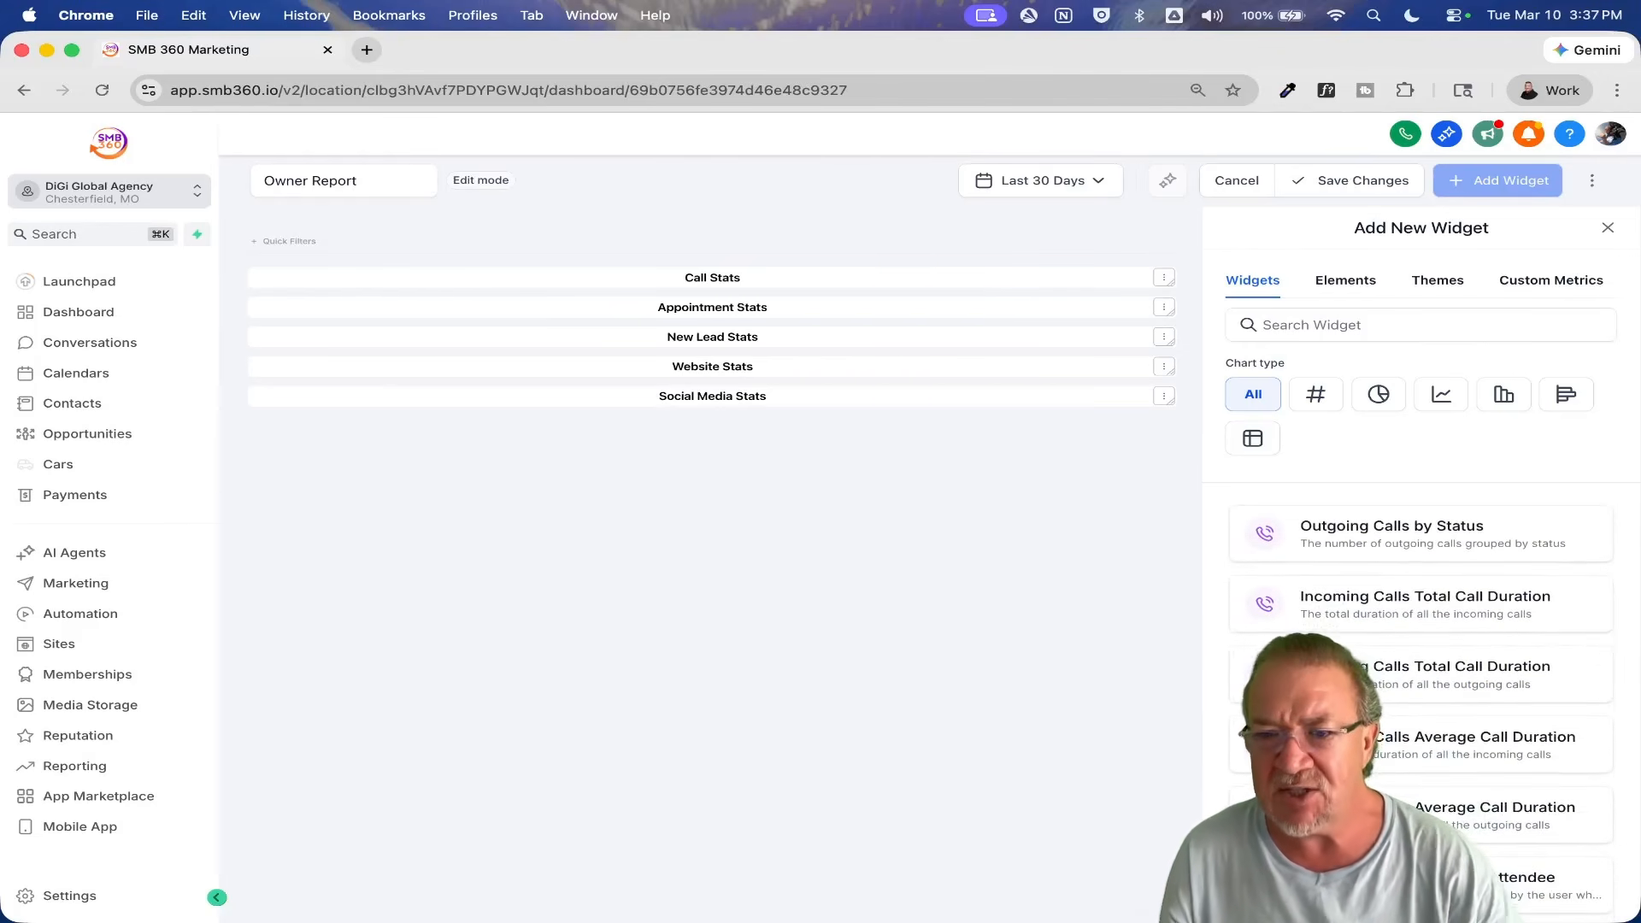
pyautogui.scroll(-4, 1420, 615)
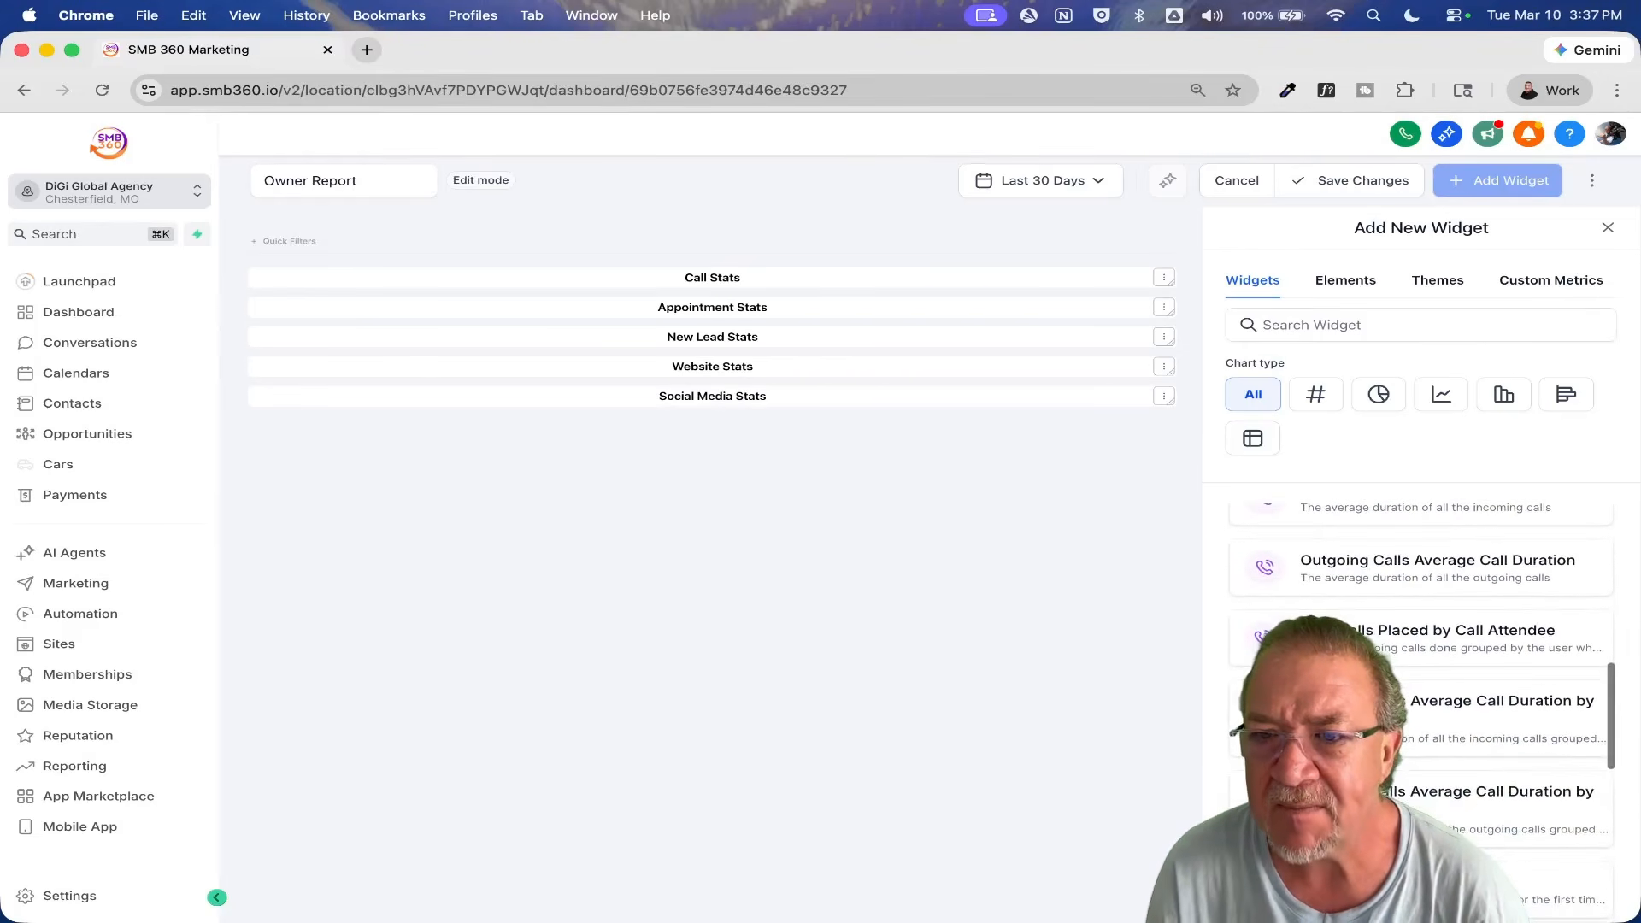
pyautogui.scroll(1, 1365, 609)
pyautogui.click(1365, 608)
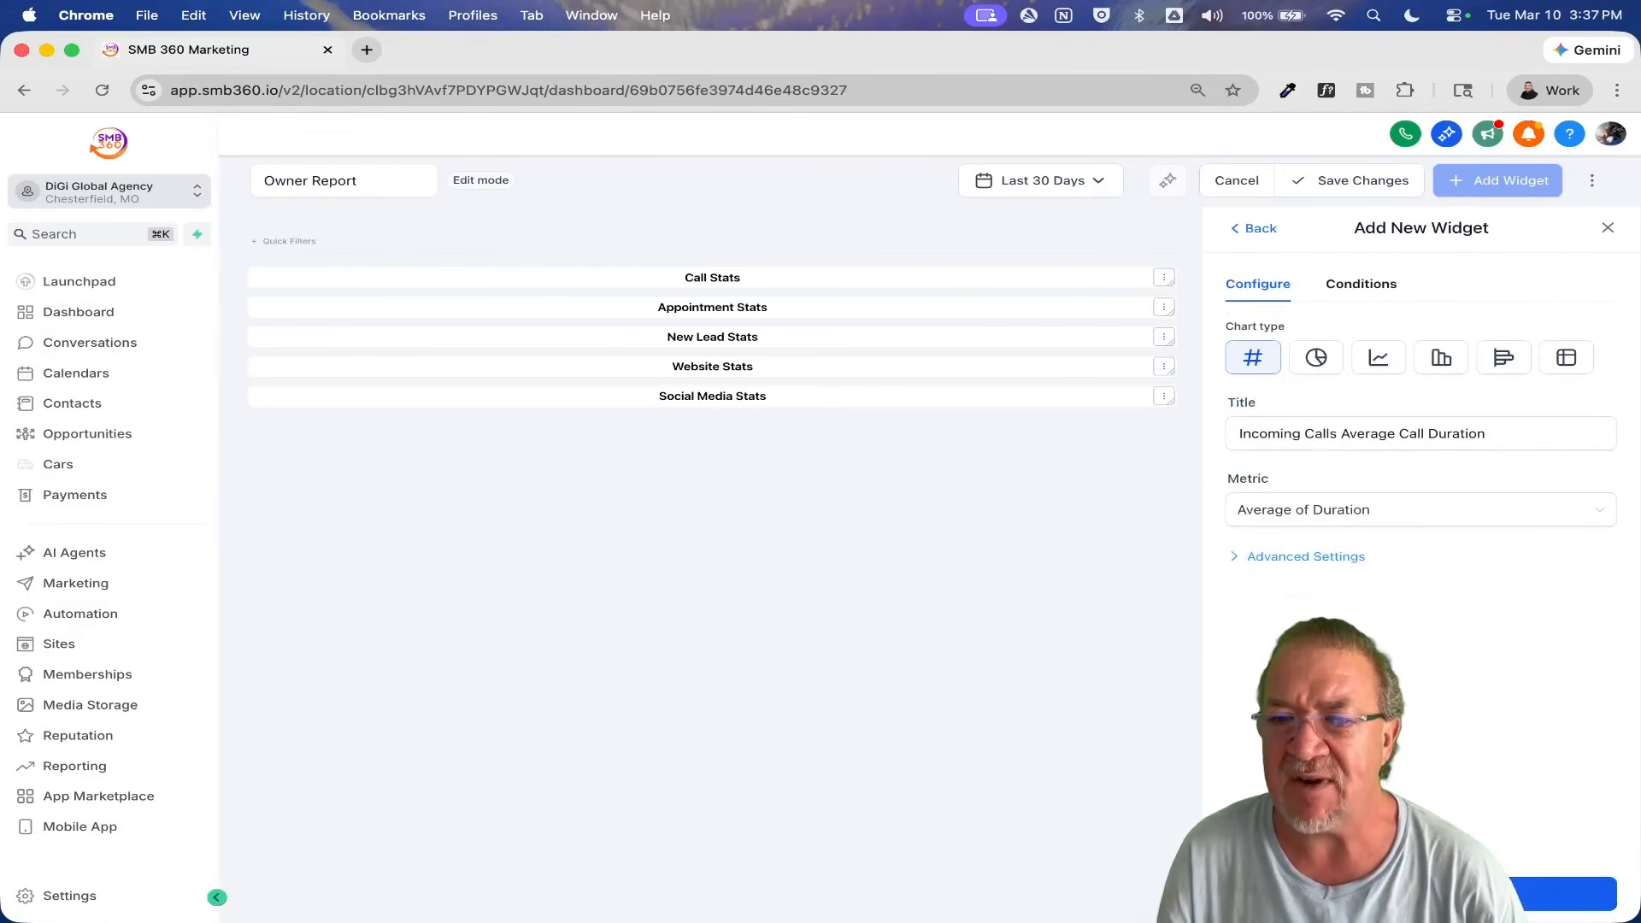
pyautogui.click(1562, 893)
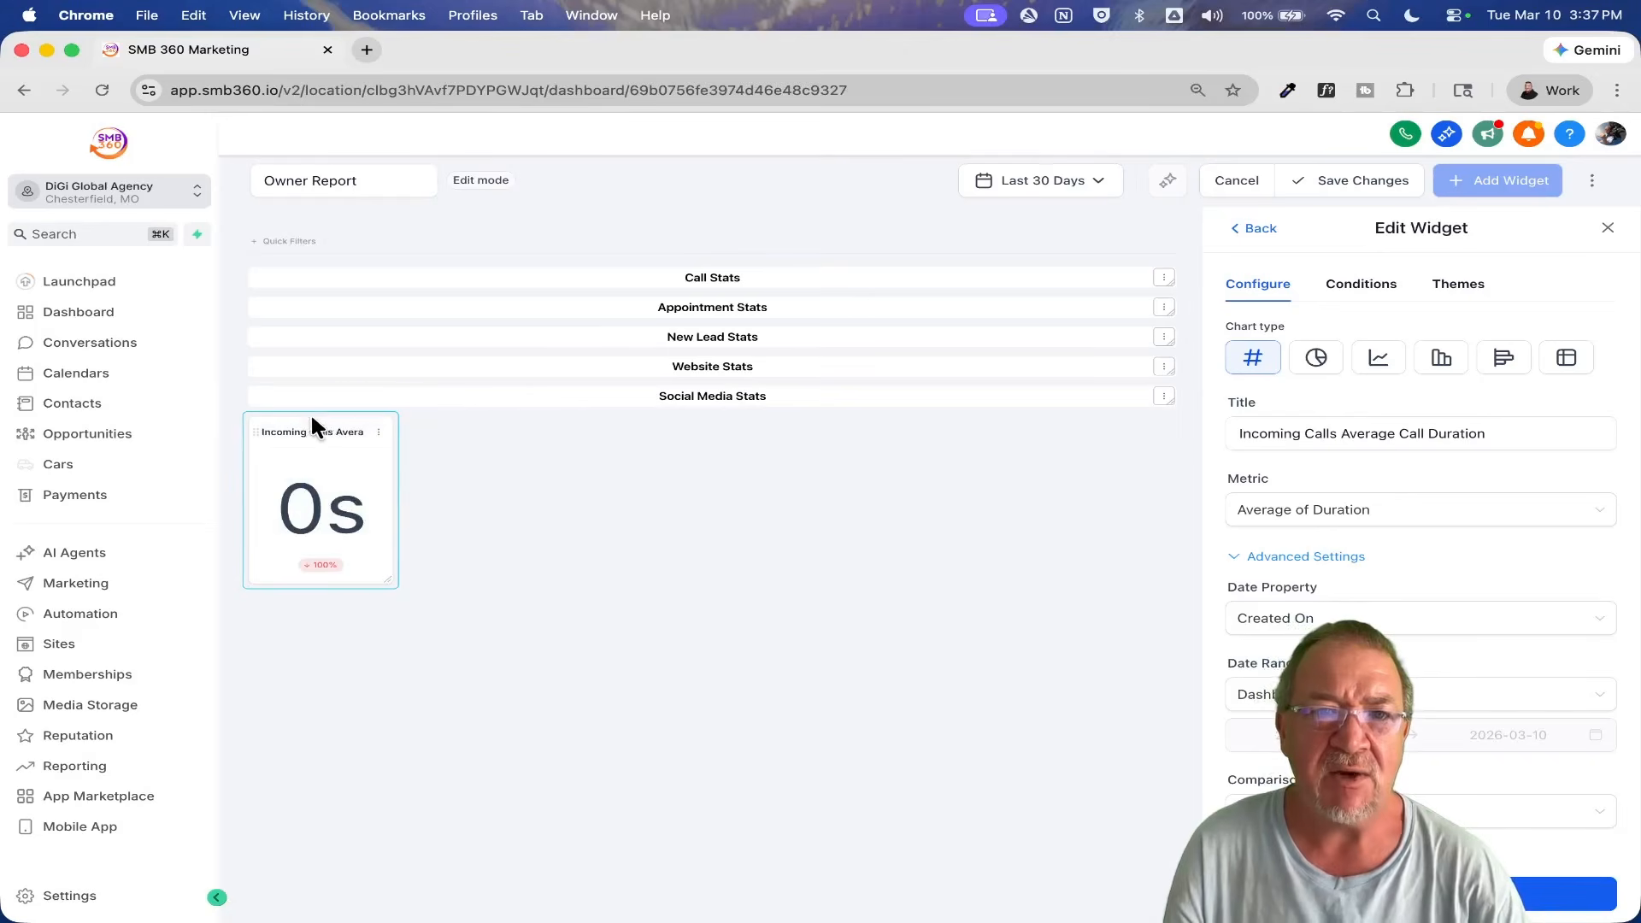
# Step: Move the Incoming Calls Average Call Duration widget directly beneath the Call Stats title and widen it to about twice its width
pyautogui.moveTo(310, 412); pyautogui.dragTo(323, 311)
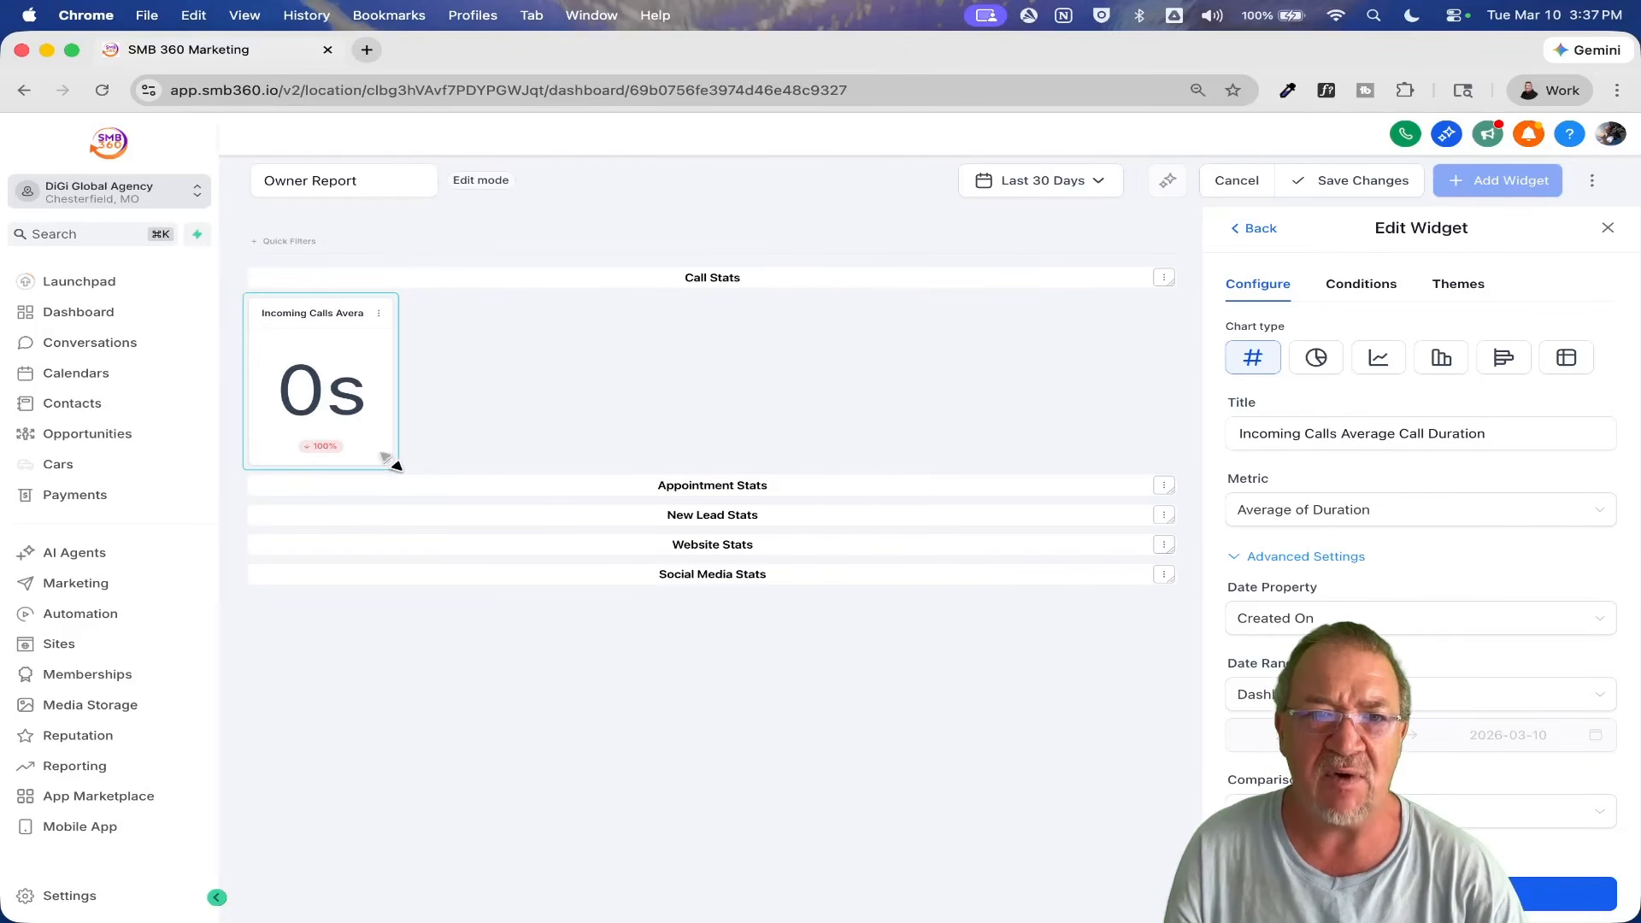
pyautogui.moveTo(396, 465); pyautogui.dragTo(527, 463)
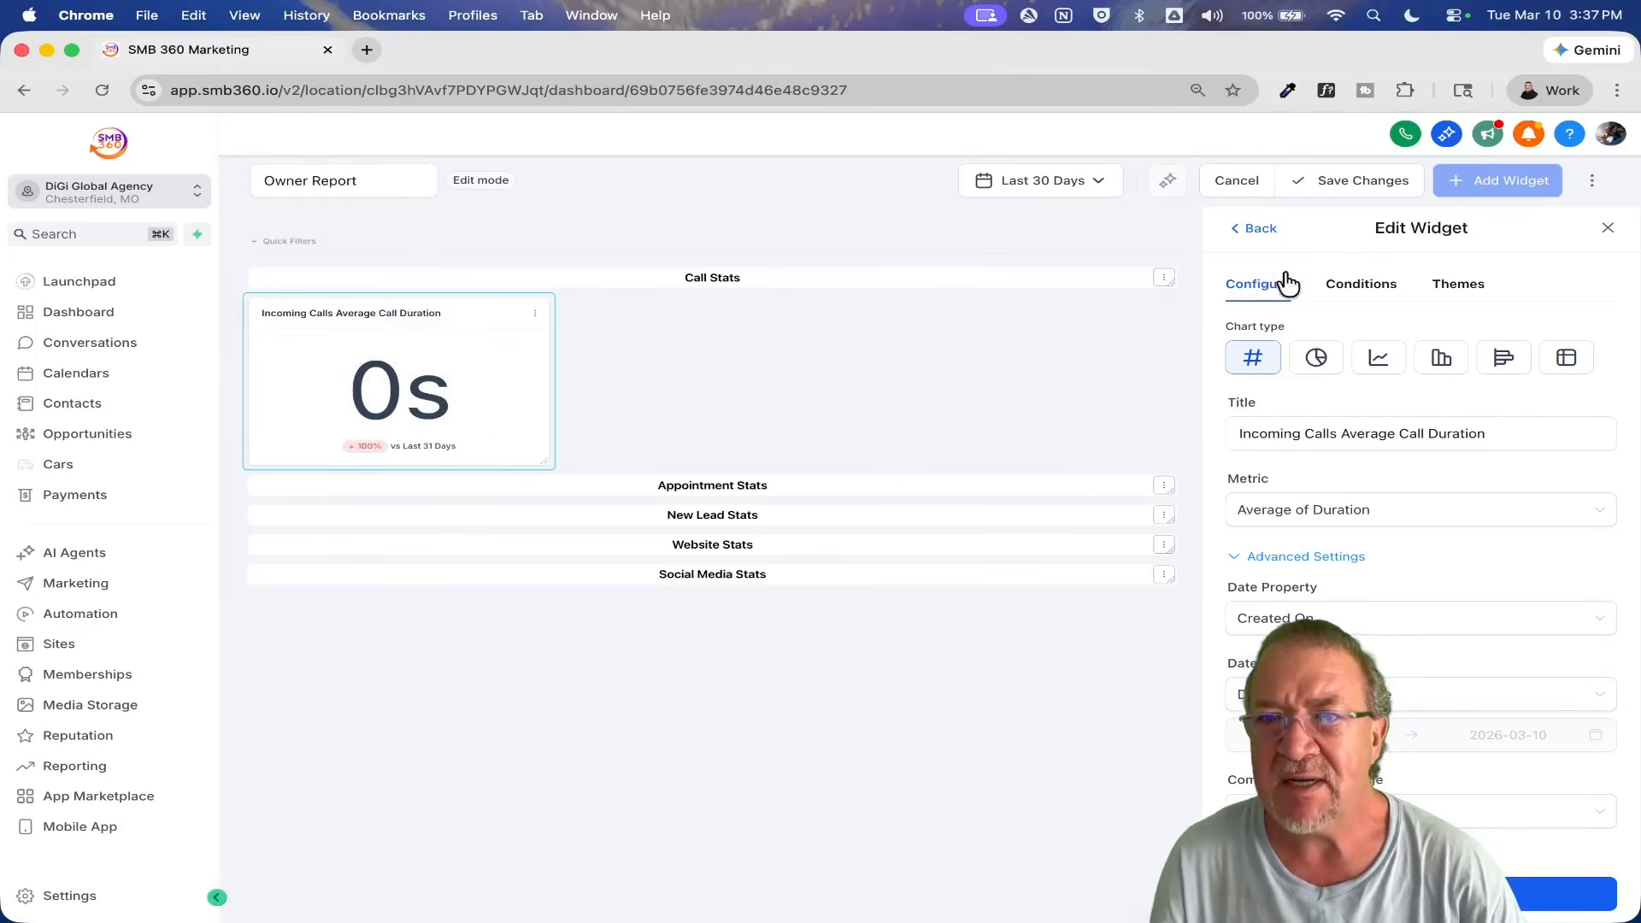
pyautogui.click(1248, 228)
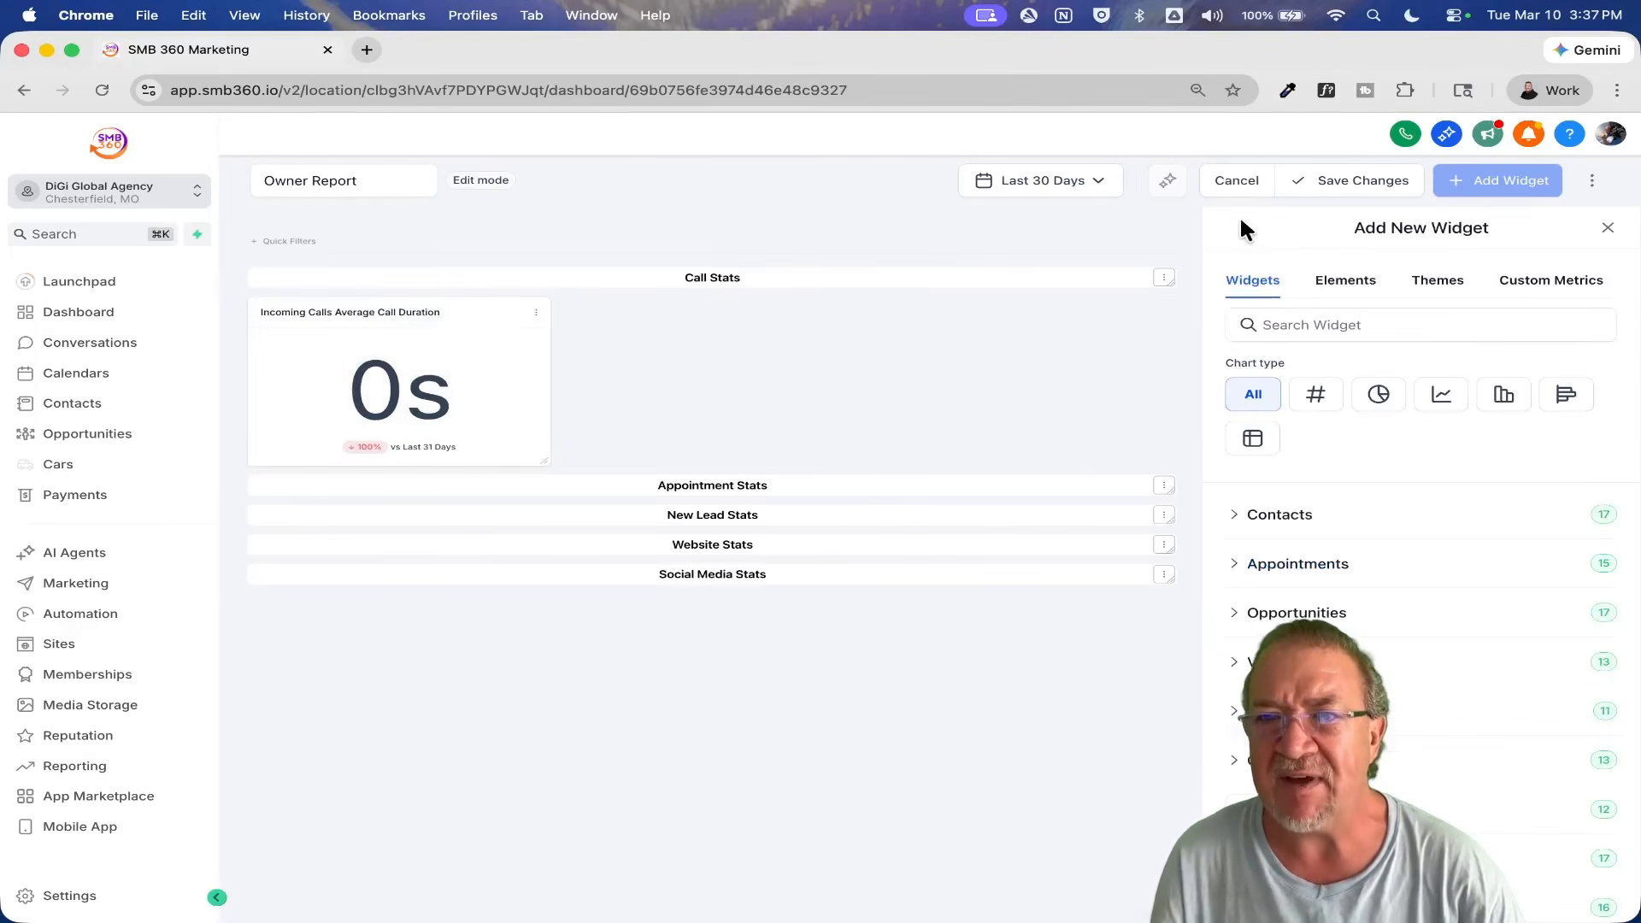
# Step: Add a Total Calls Placed by Call Attendee donut widget beside the average call duration widget under Call Stats
pyautogui.click(1233, 773)
pyautogui.scroll(-10, 1444, 778)
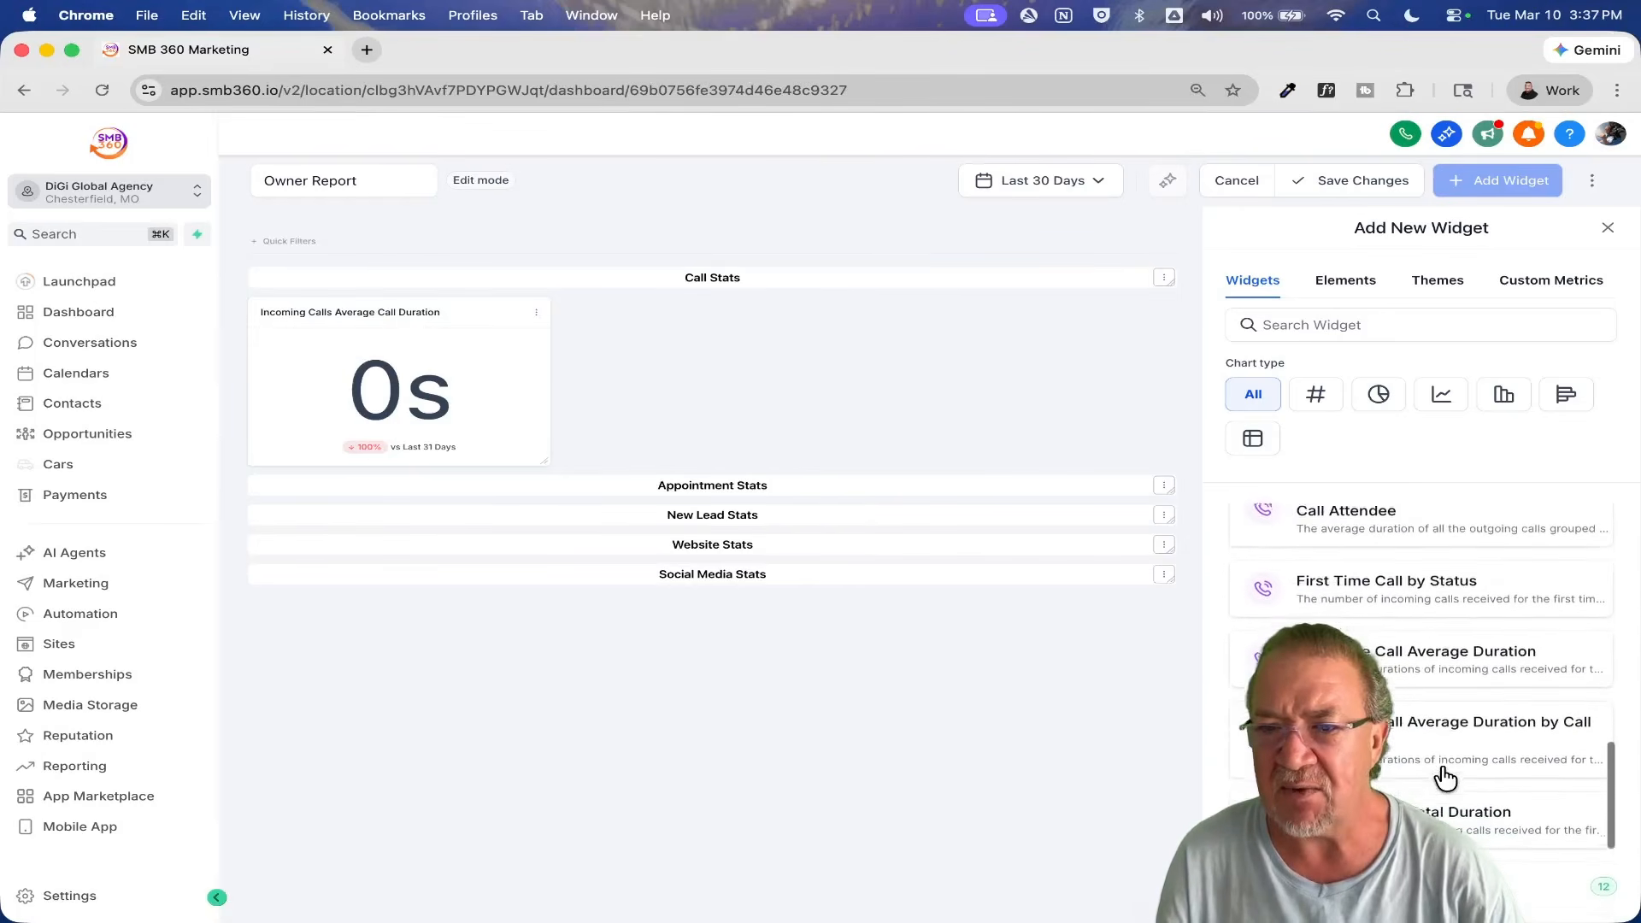
pyautogui.scroll(5, 1444, 778)
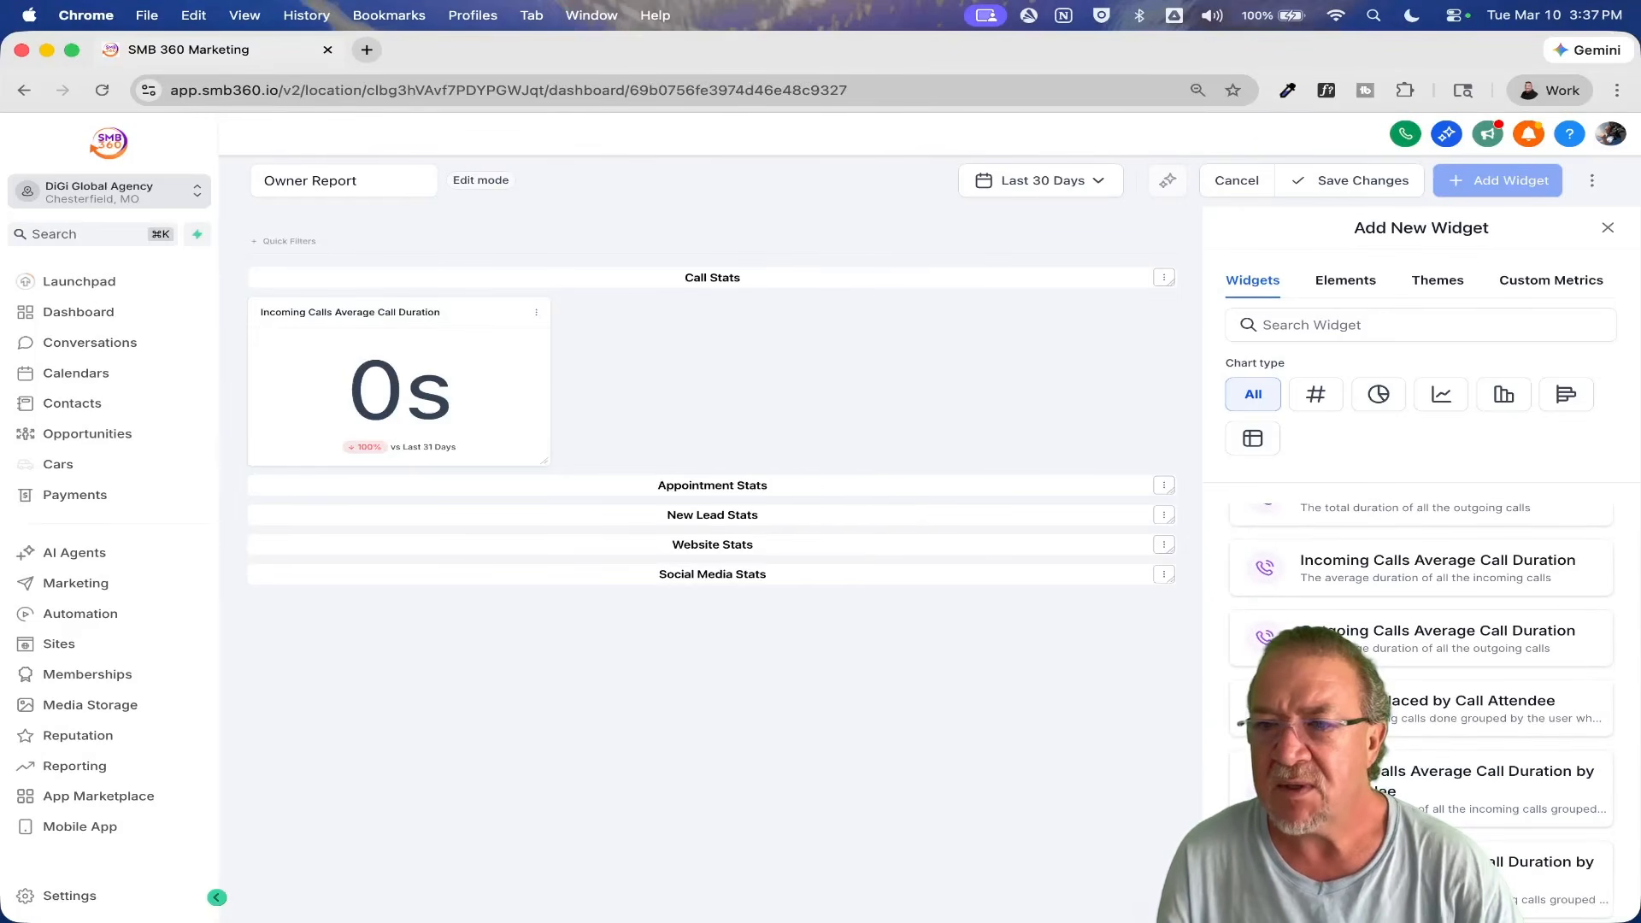
pyautogui.click(1491, 709)
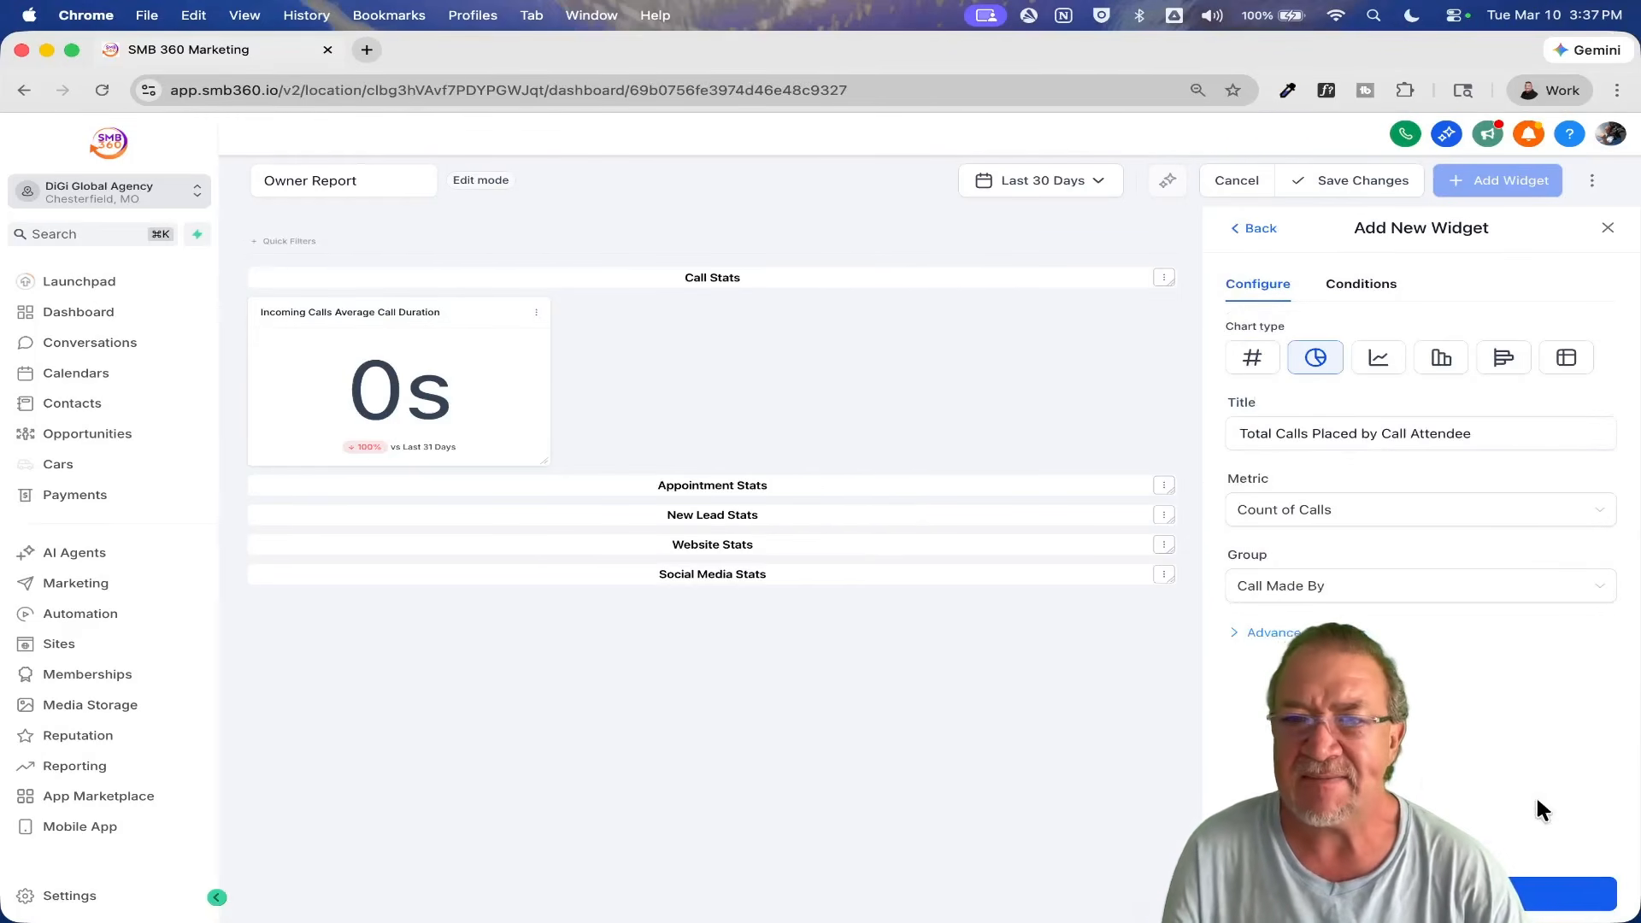
pyautogui.click(1562, 893)
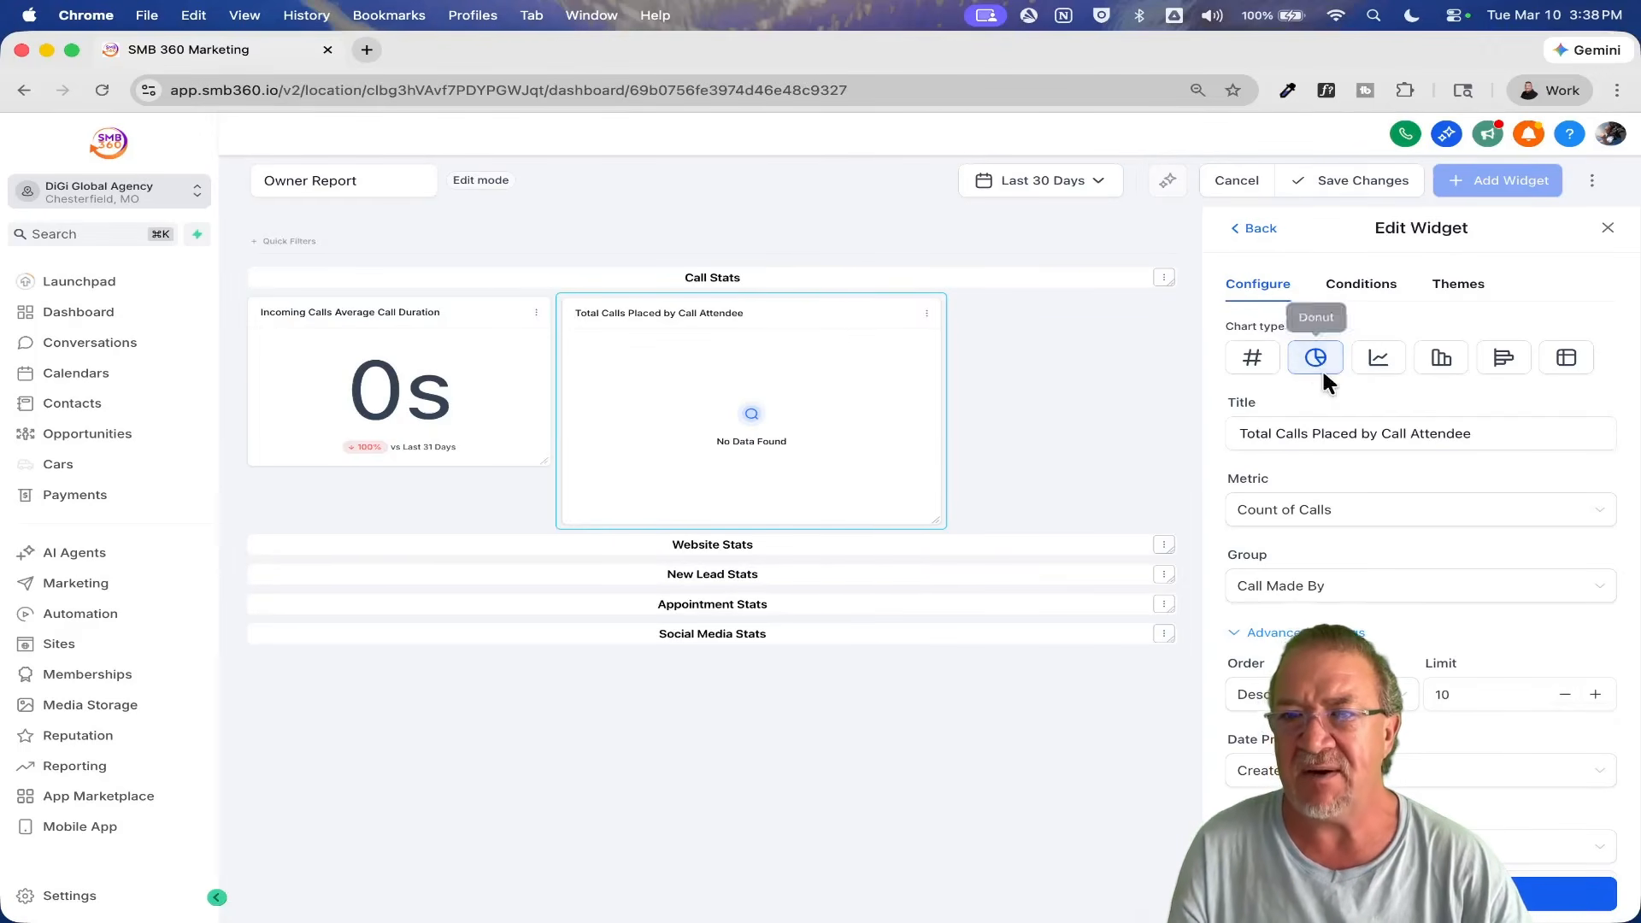
pyautogui.click(1258, 229)
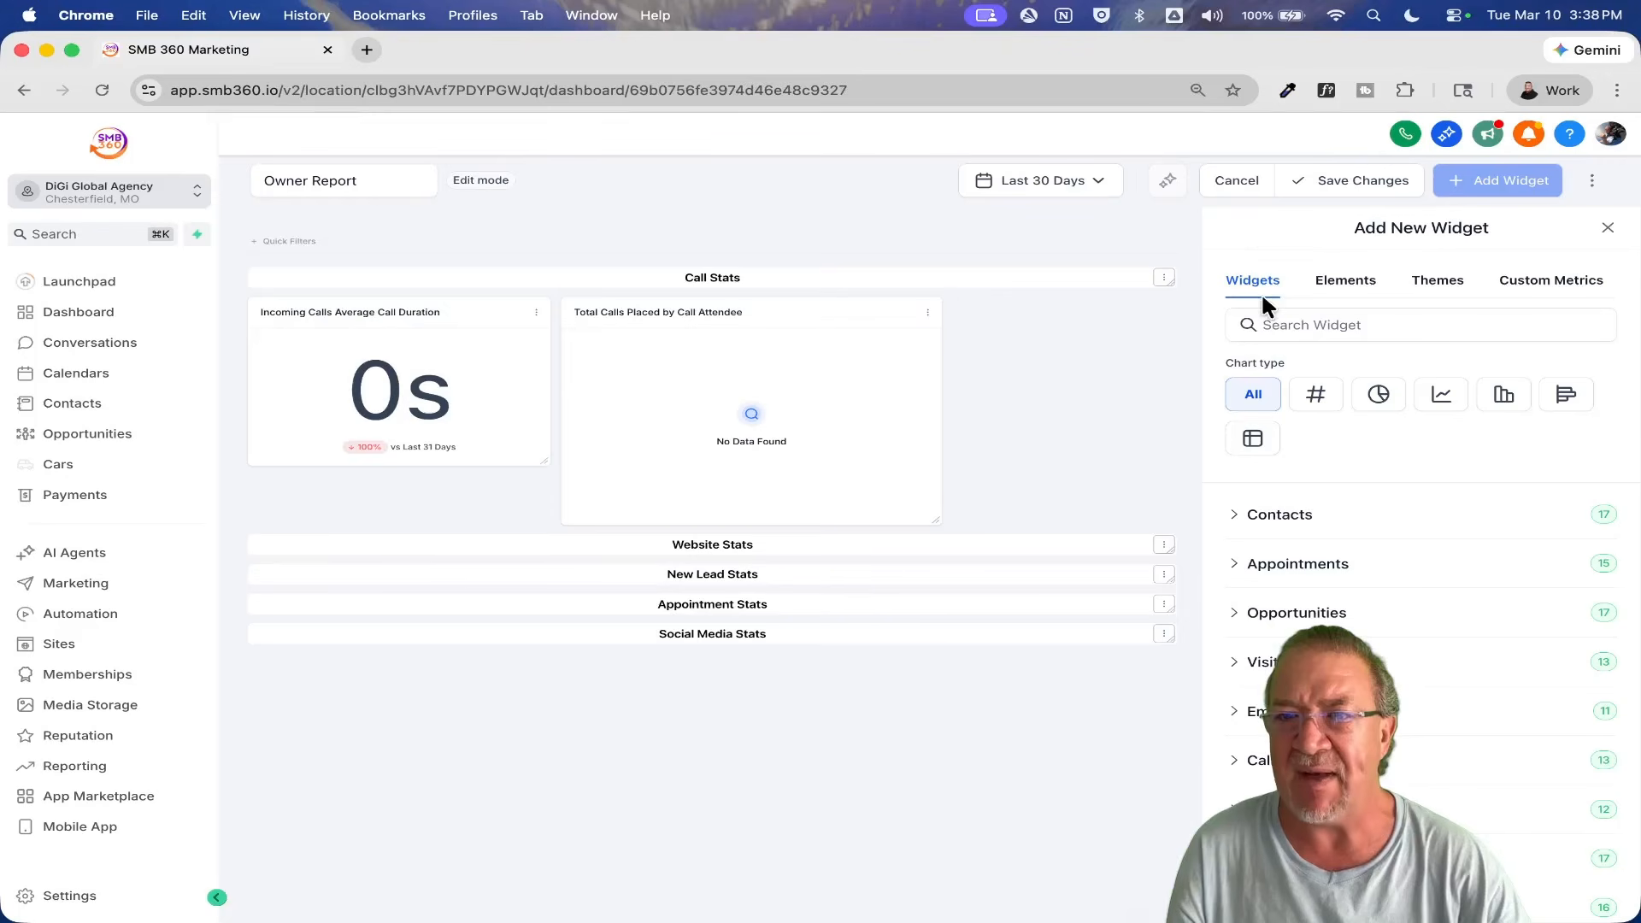
# Step: Add an Incoming Calls by Status widget from the Calls category as a bar chart
pyautogui.click(1502, 395)
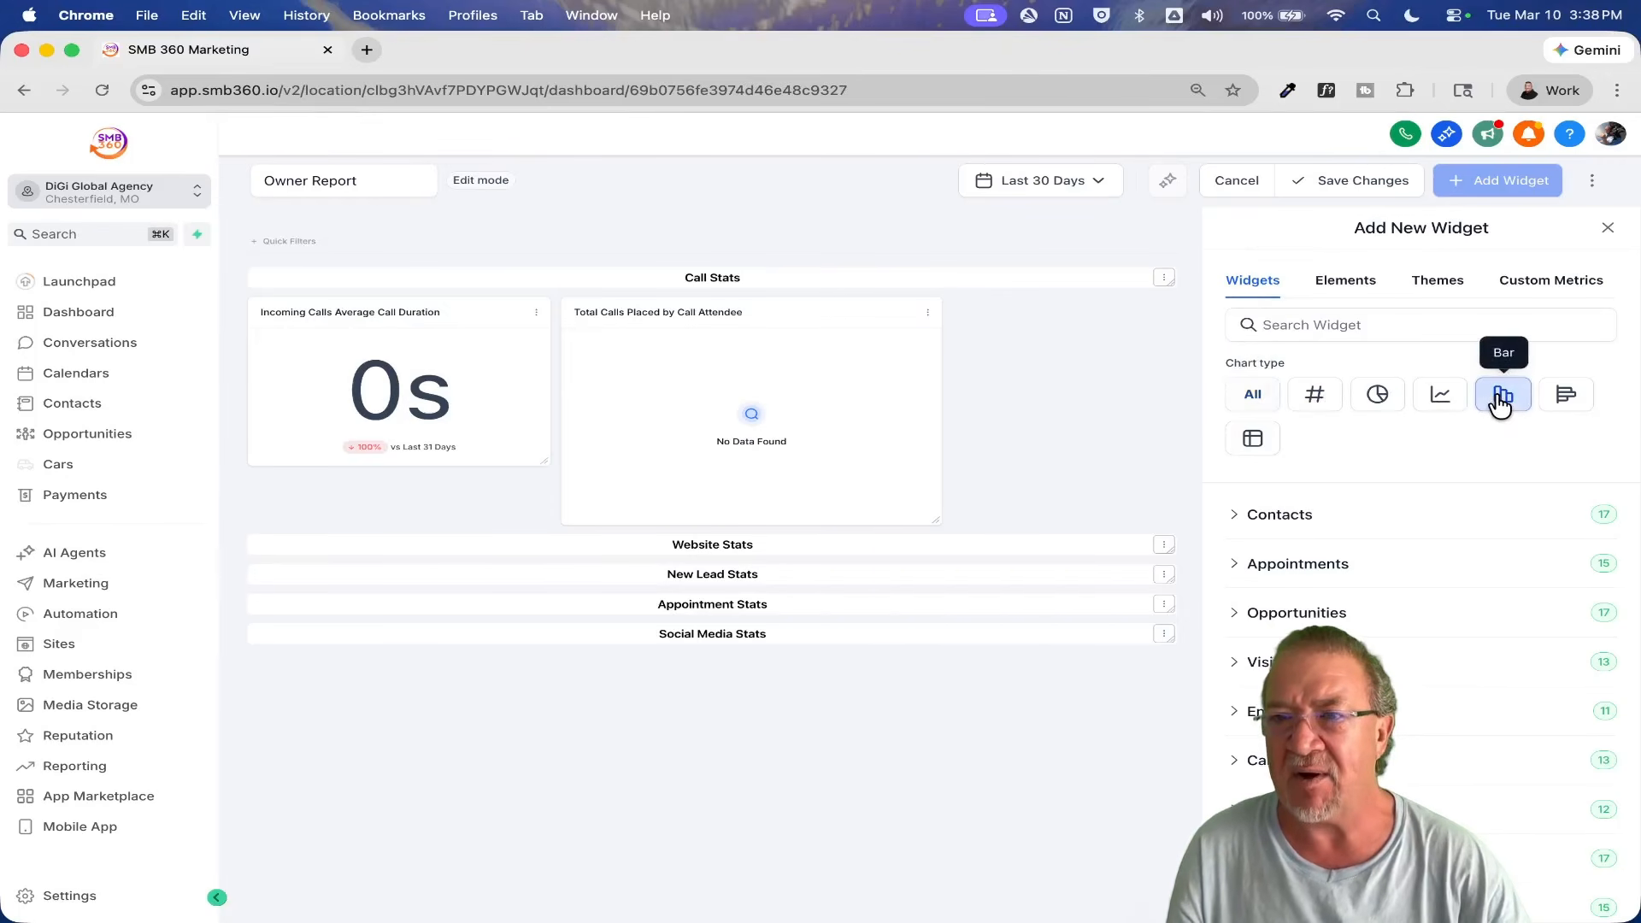
pyautogui.click(1239, 760)
pyautogui.scroll(-10, 1464, 798)
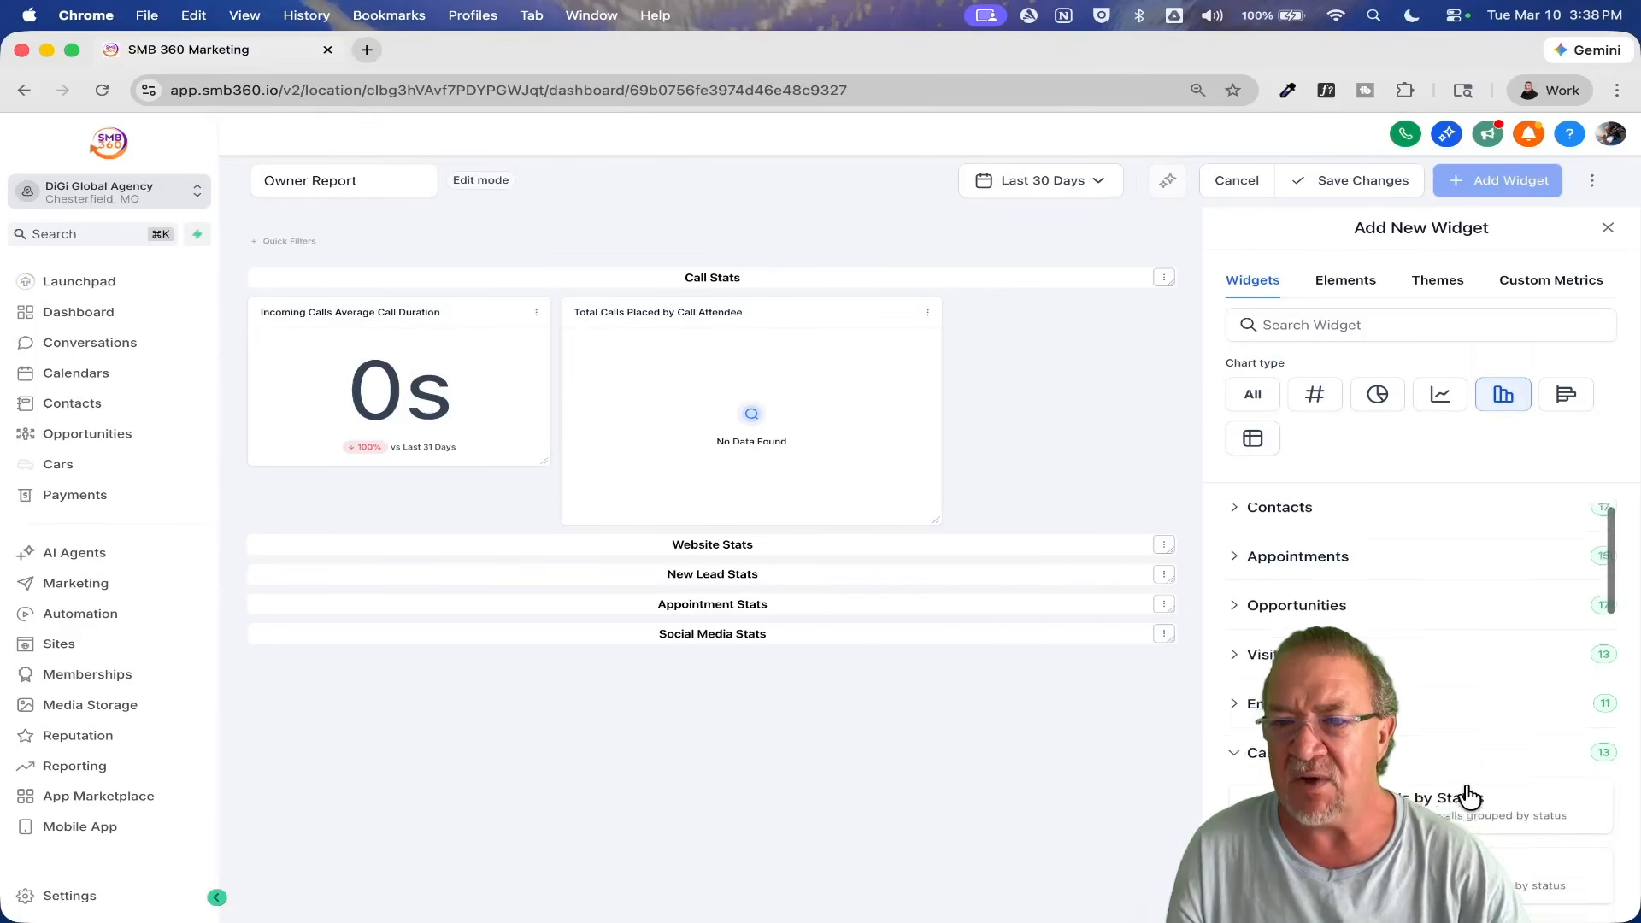
pyautogui.scroll(5, 1468, 794)
pyautogui.click(1402, 613)
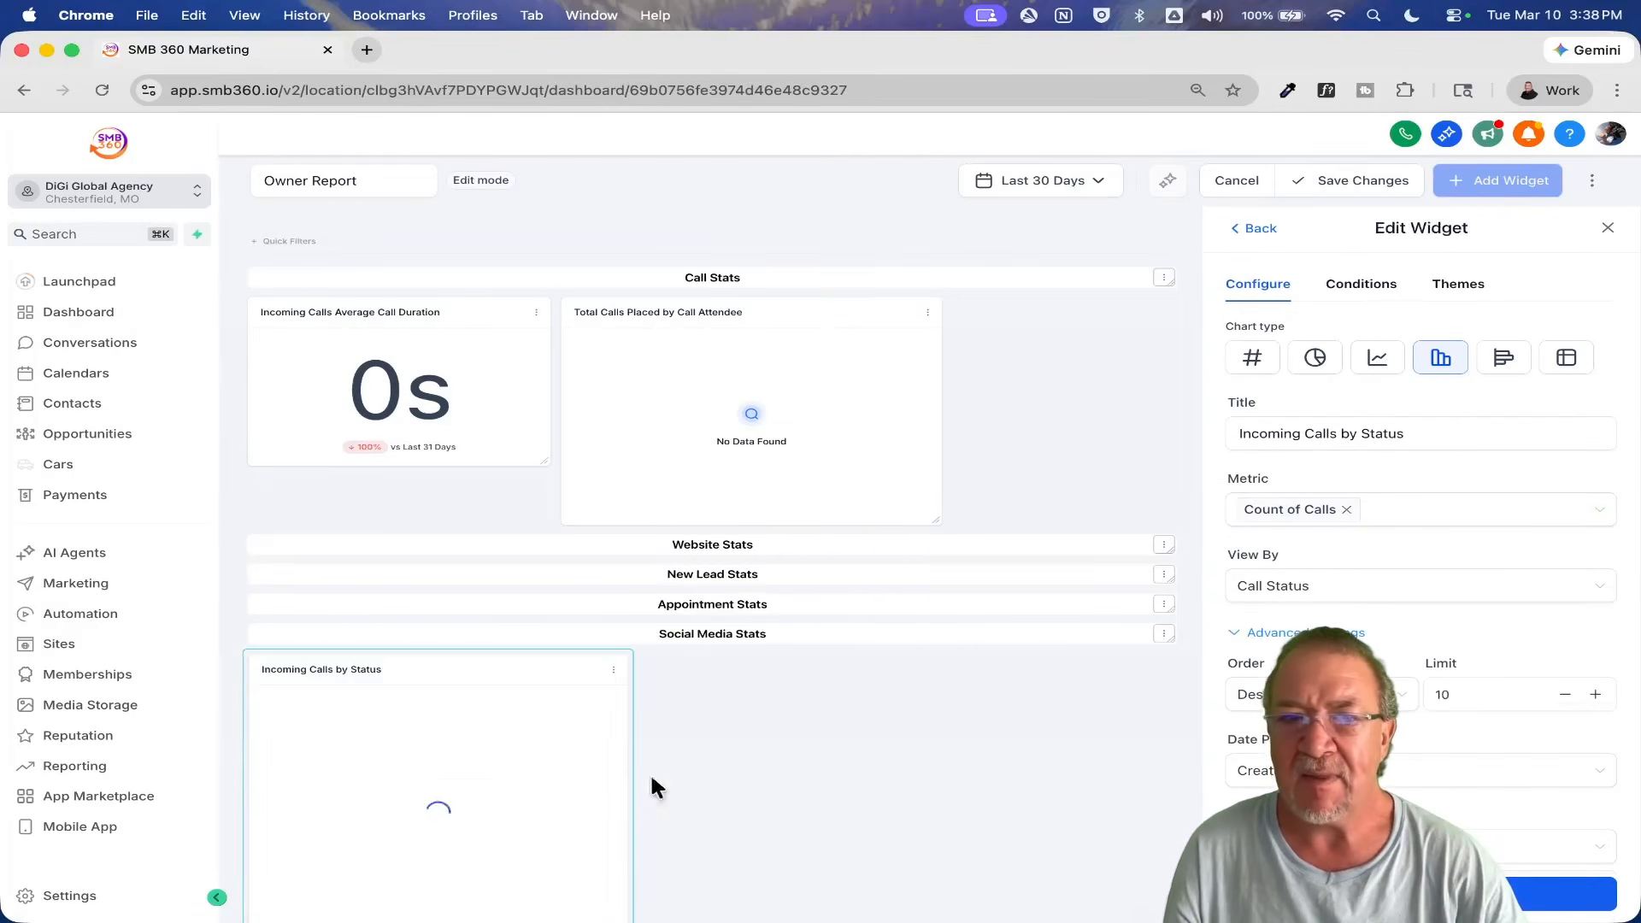
# Step: Narrow the average duration widget and line up the three call widgets under Call Stats, with Incoming Calls by Status in the middle
pyautogui.moveTo(436, 699); pyautogui.dragTo(962, 306)
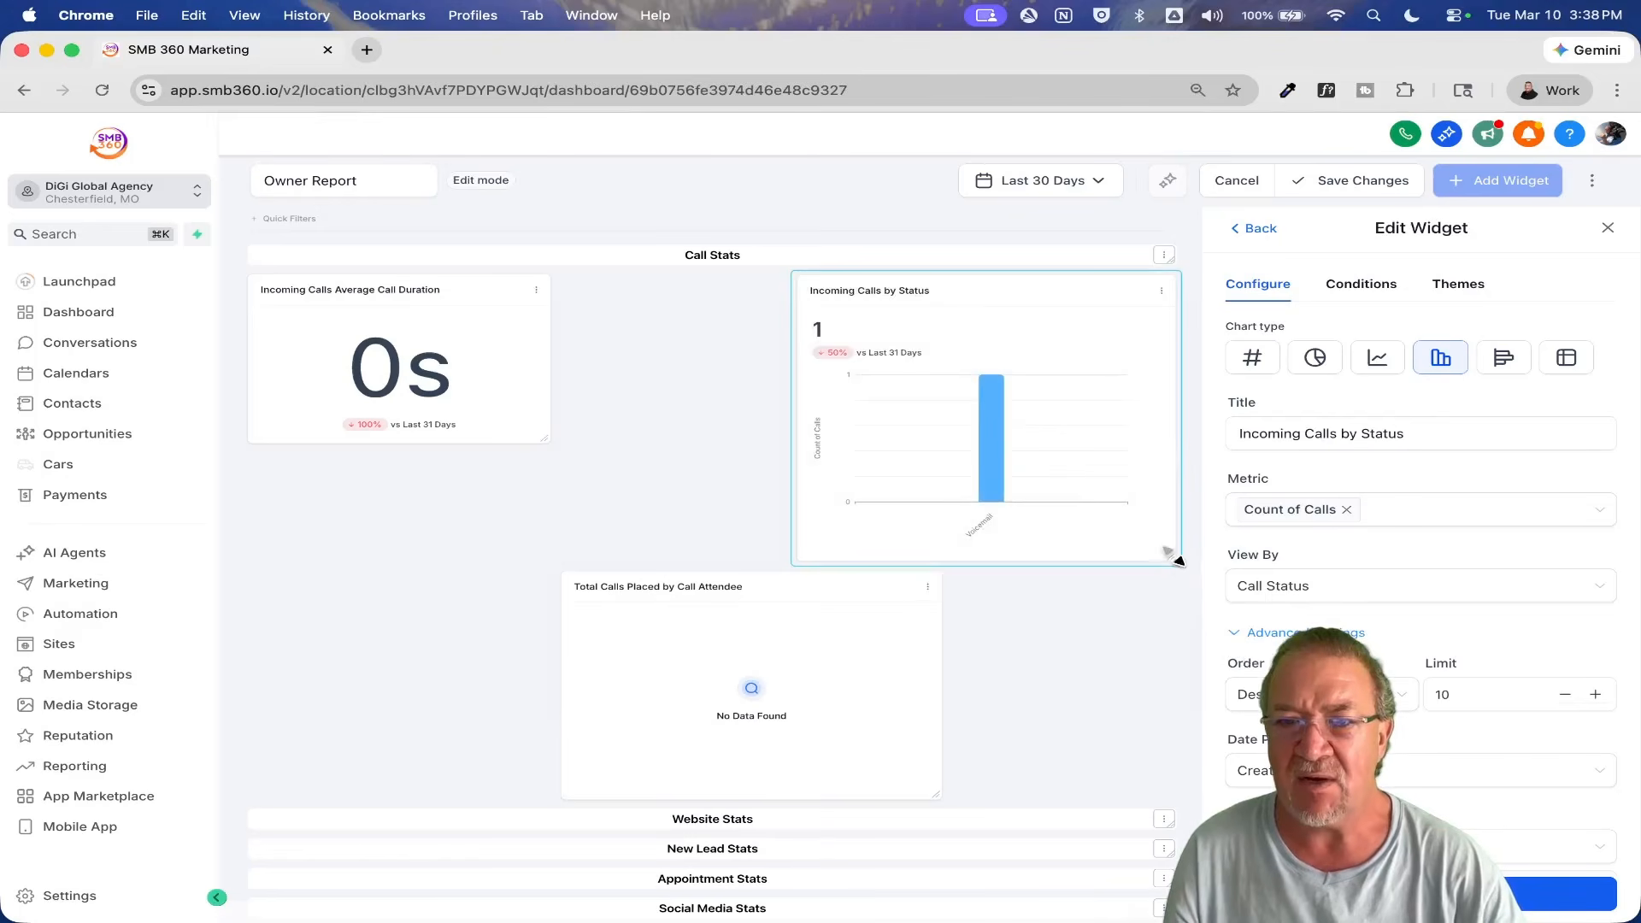
pyautogui.moveTo(1038, 295); pyautogui.dragTo(803, 295)
pyautogui.moveTo(739, 628); pyautogui.dragTo(384, 484)
pyautogui.moveTo(546, 439); pyautogui.dragTo(389, 438)
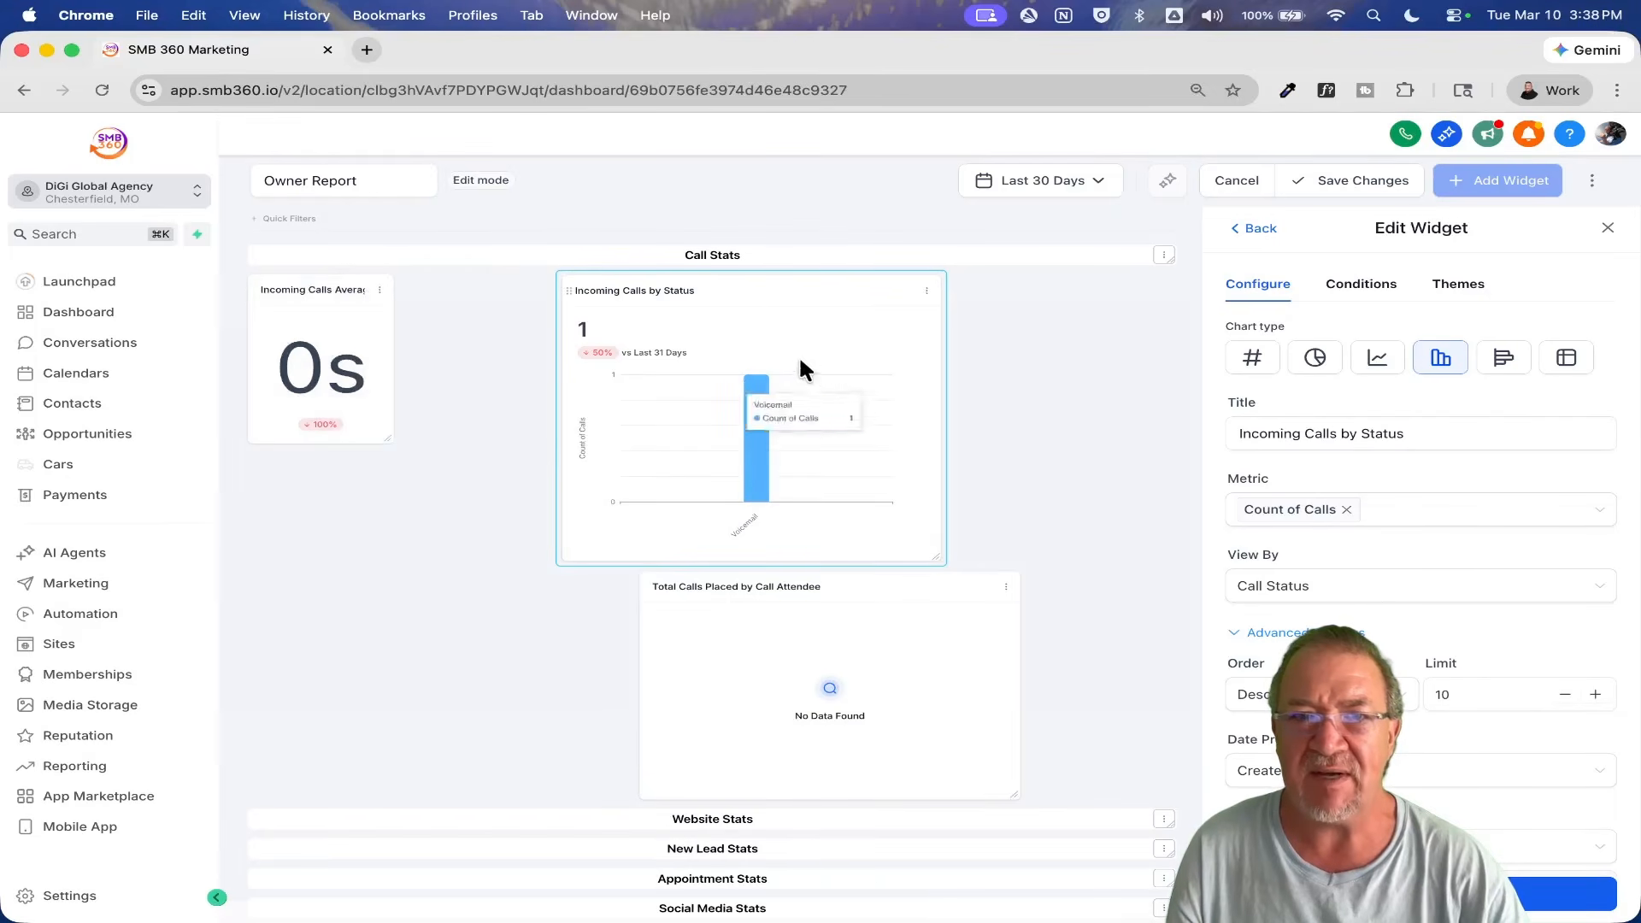
pyautogui.moveTo(766, 304); pyautogui.dragTo(590, 288)
pyautogui.moveTo(846, 593); pyautogui.dragTo(978, 294)
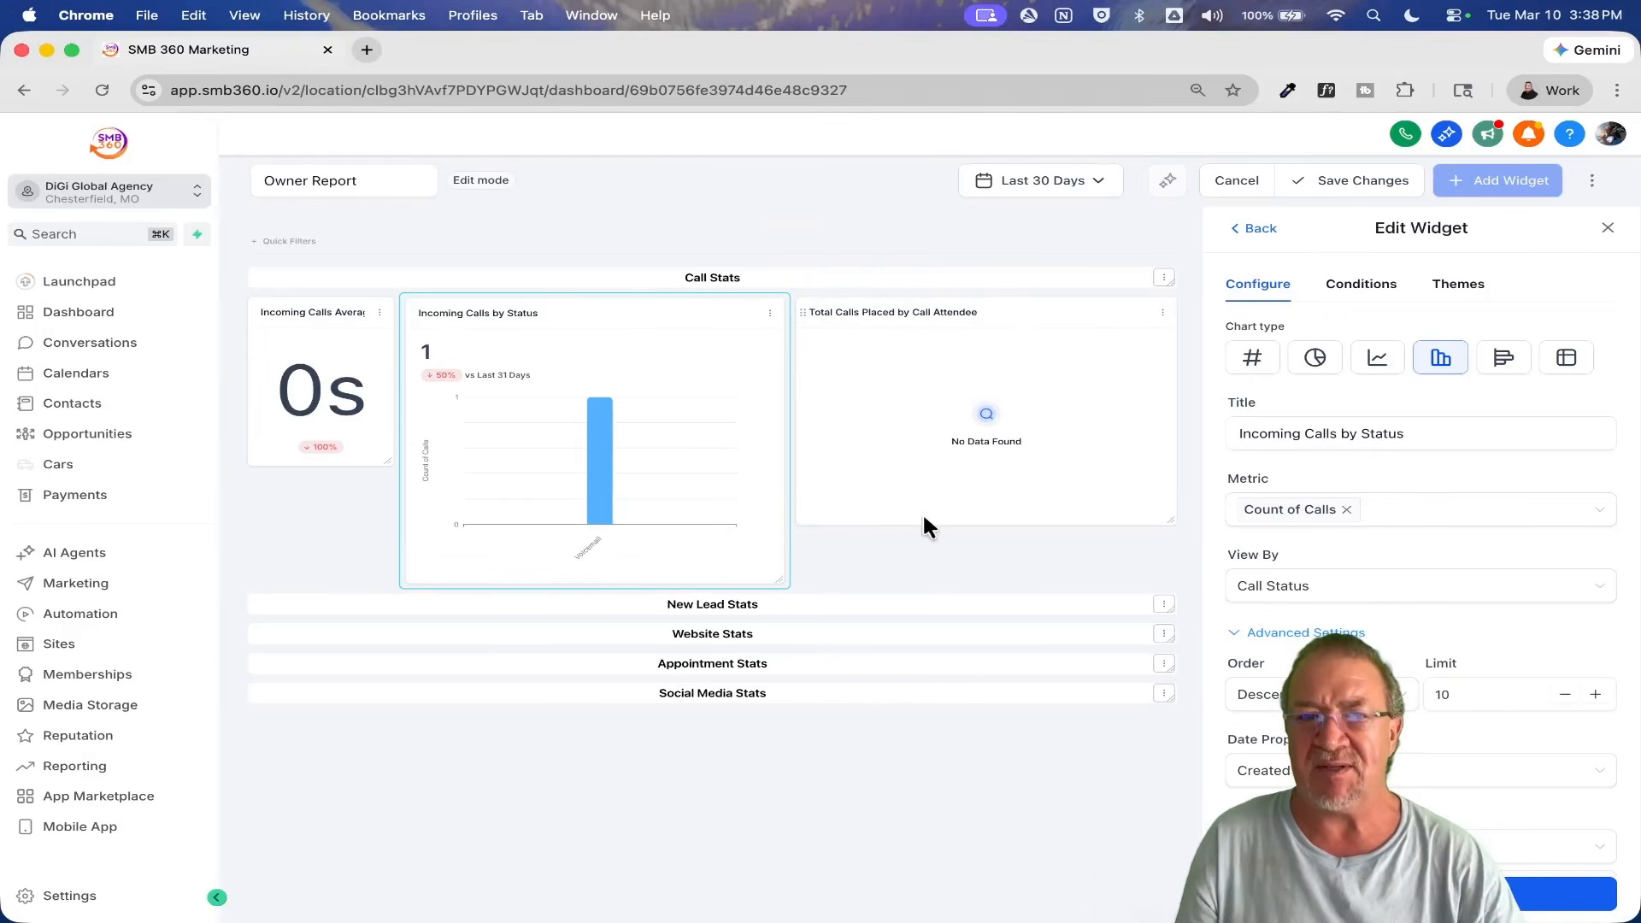
pyautogui.click(1250, 227)
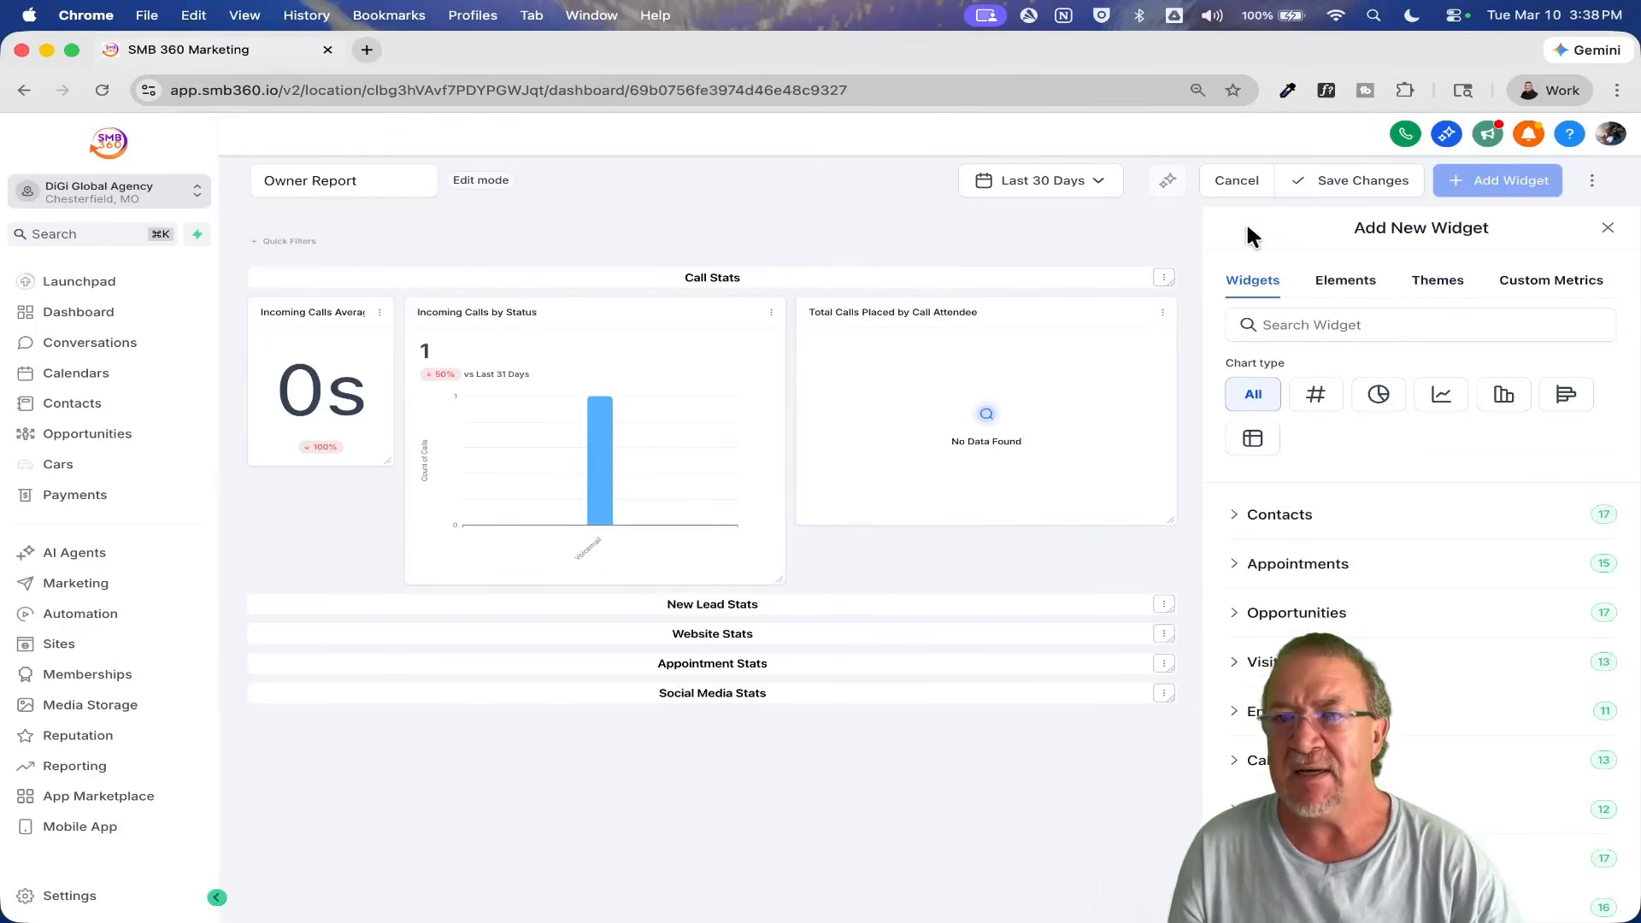
pyautogui.scroll(-3, 1252, 642)
pyautogui.scroll(3, 1252, 642)
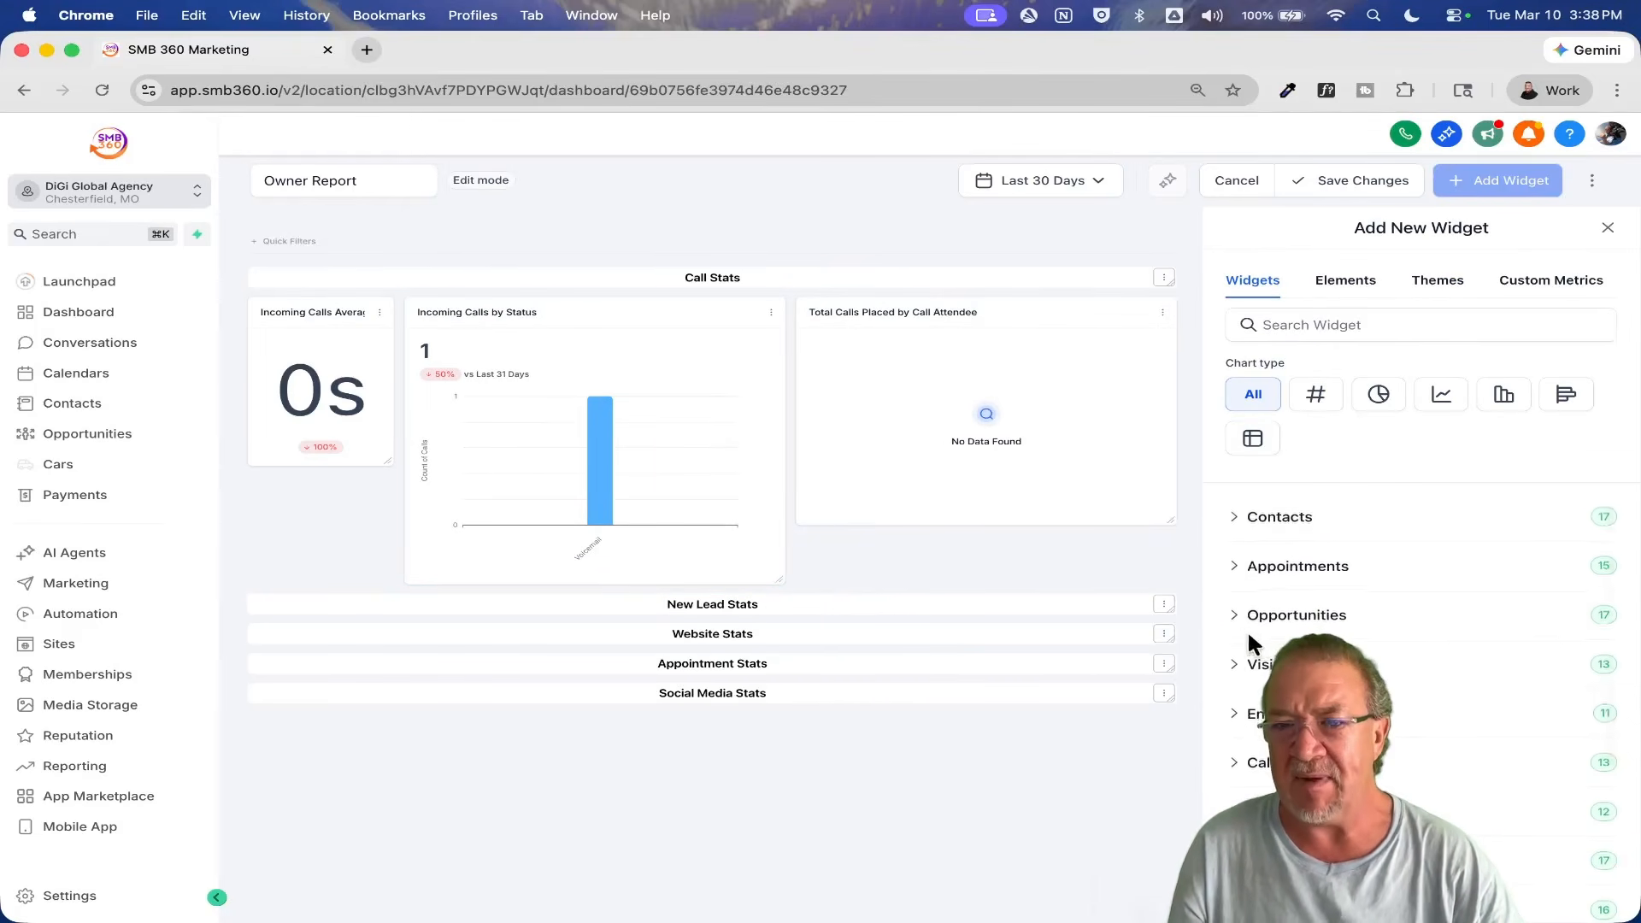
pyautogui.click(1239, 615)
pyautogui.scroll(-3, 1484, 769)
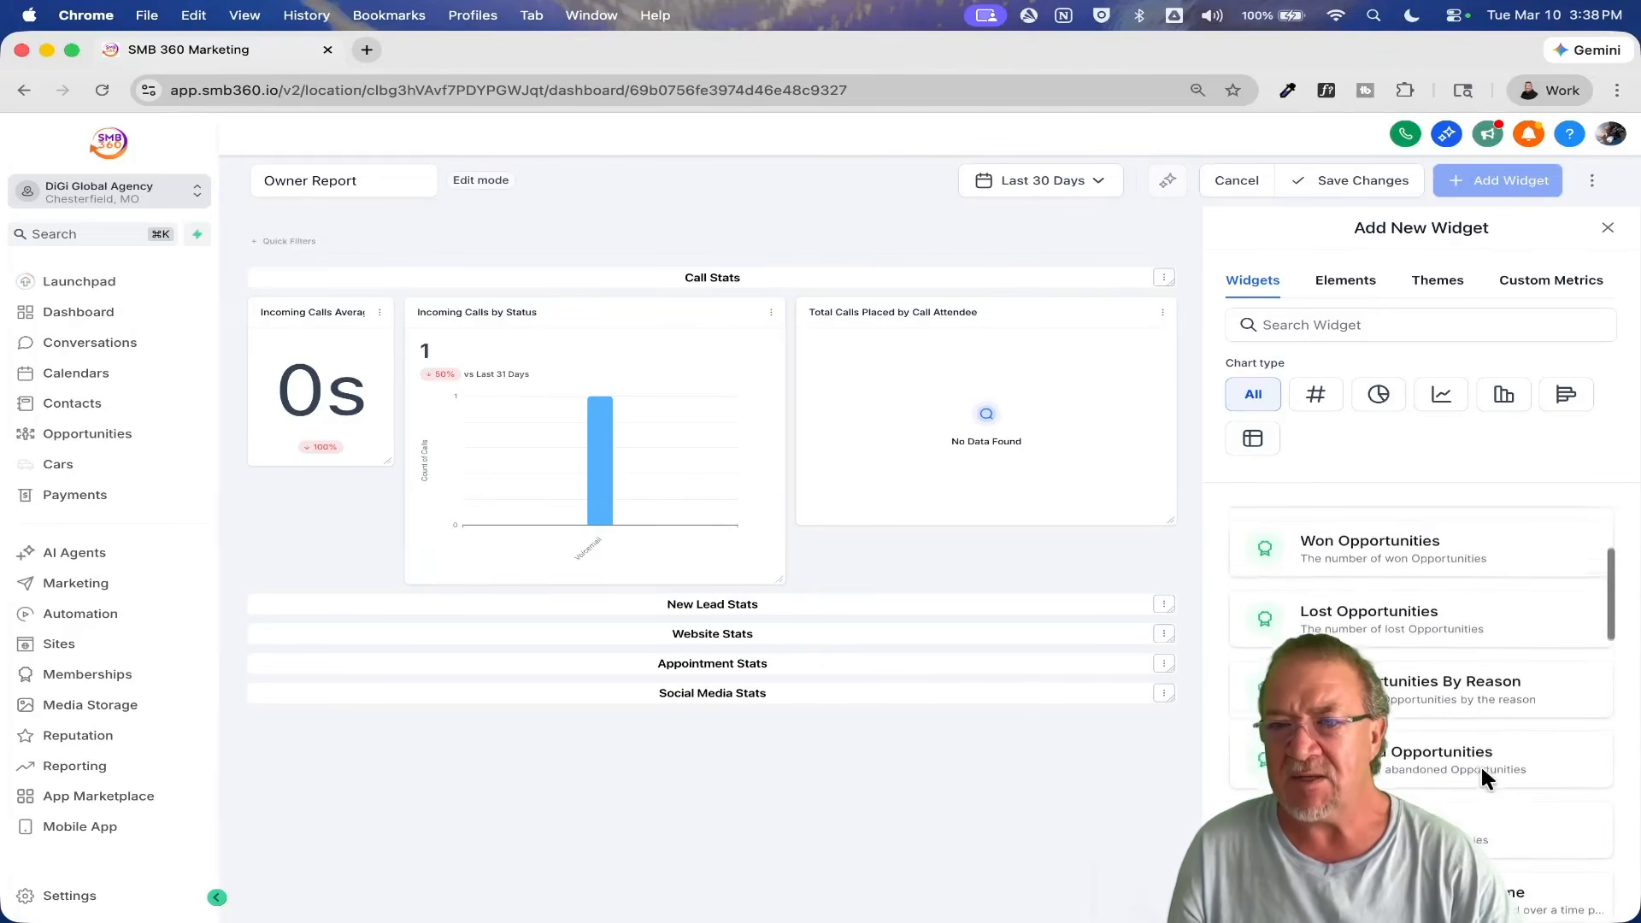
pyautogui.scroll(-2, 1480, 763)
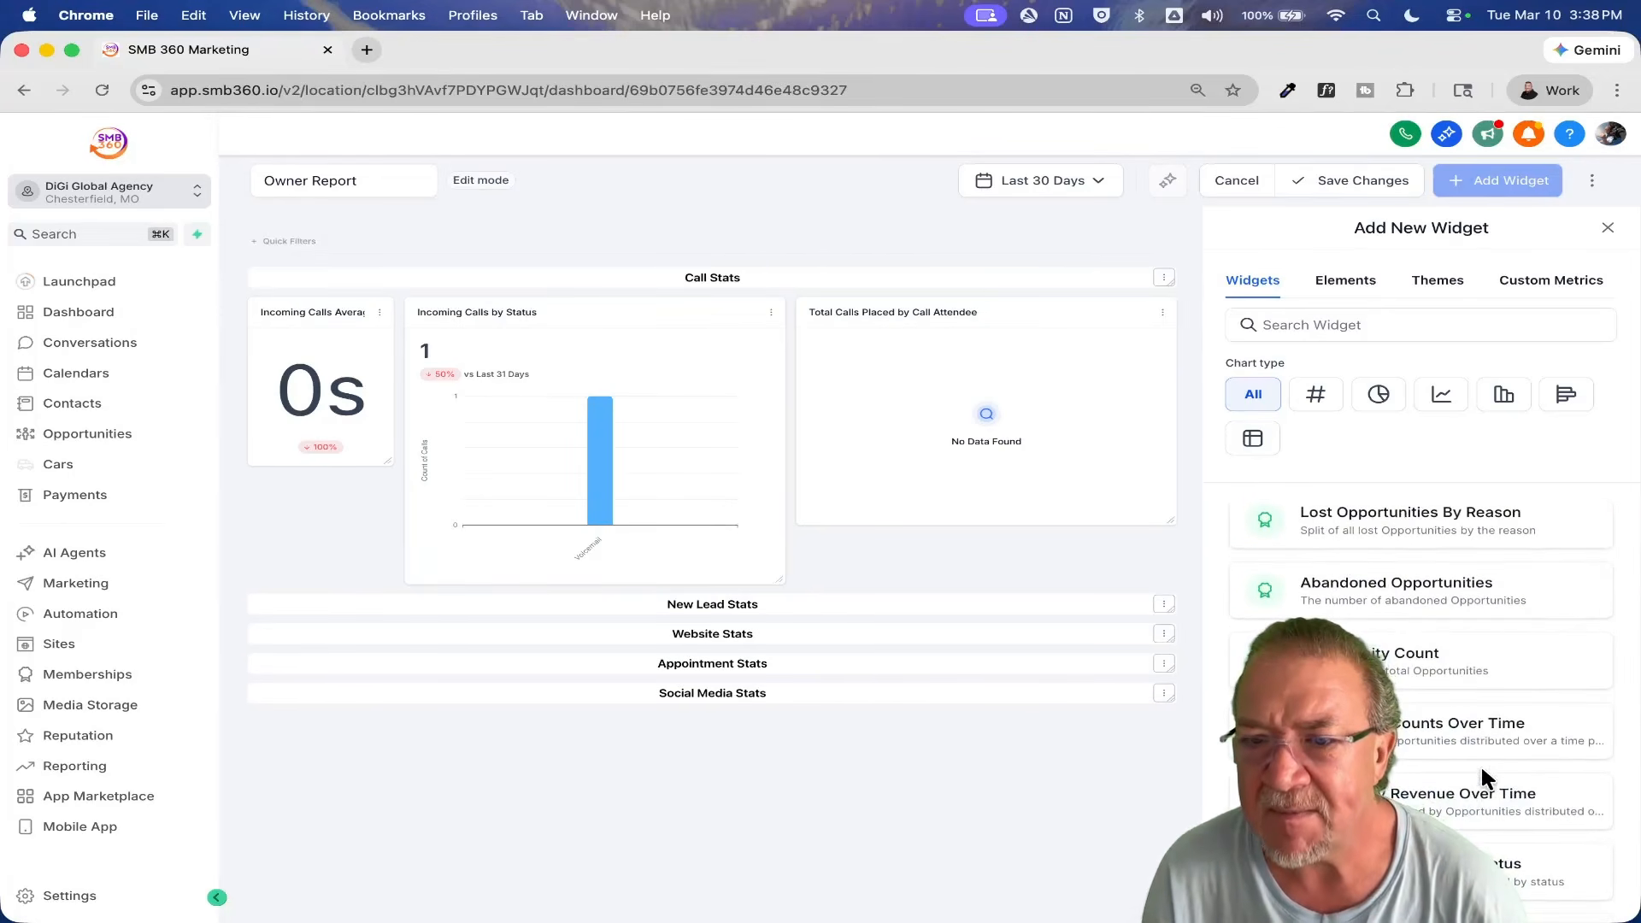
pyautogui.scroll(-1, 1480, 763)
pyautogui.scroll(1, 1484, 774)
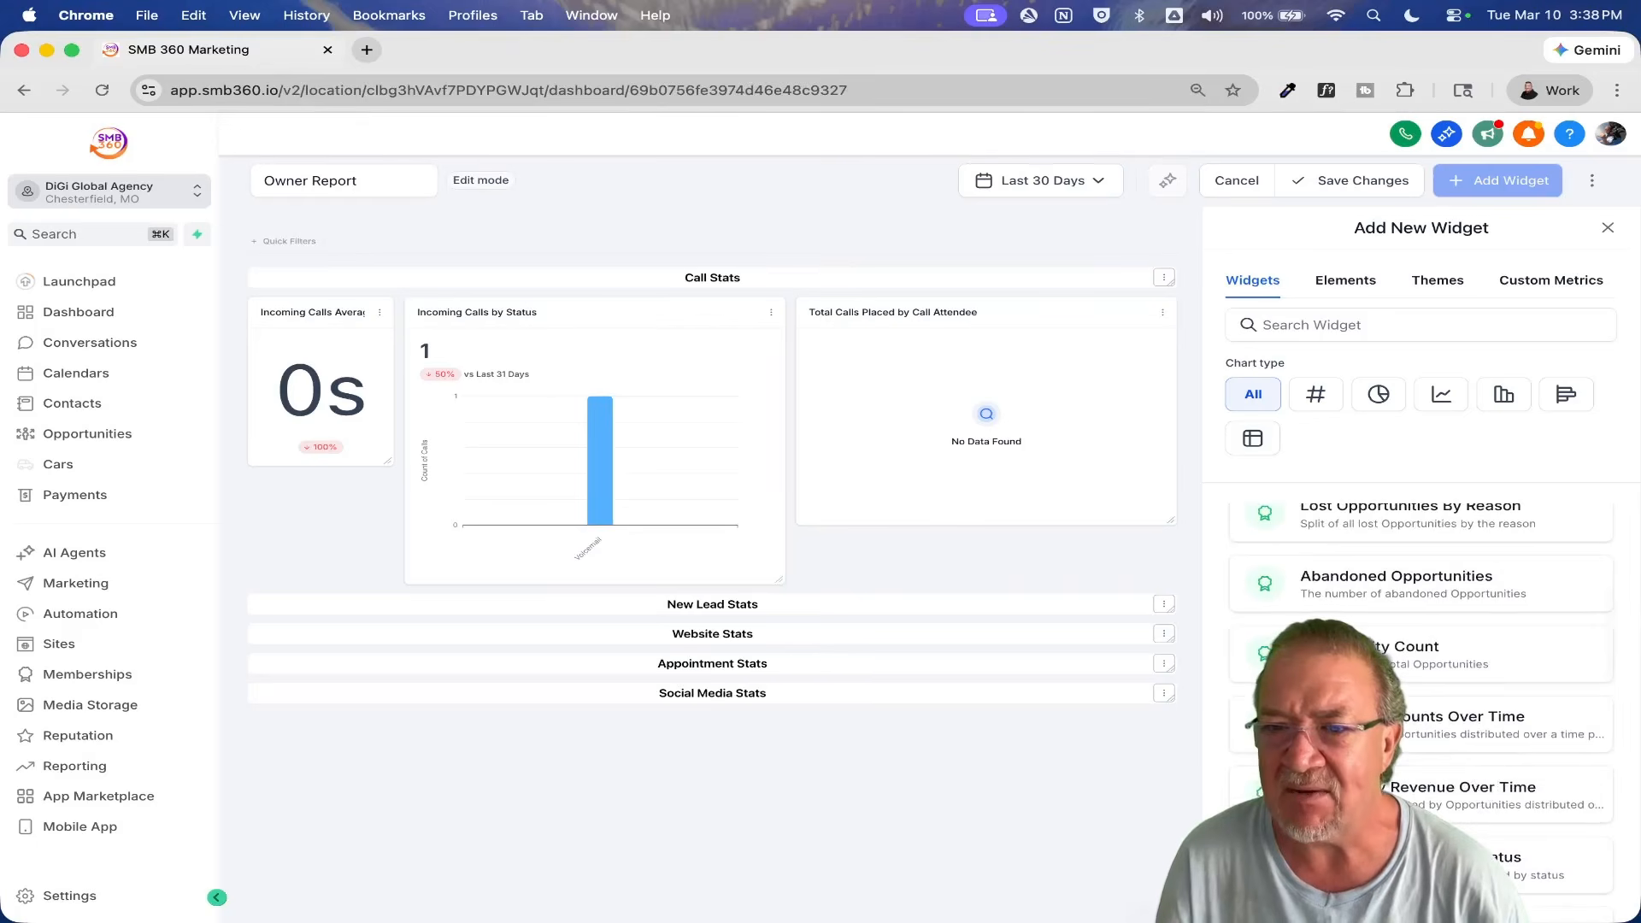
pyautogui.click(1469, 654)
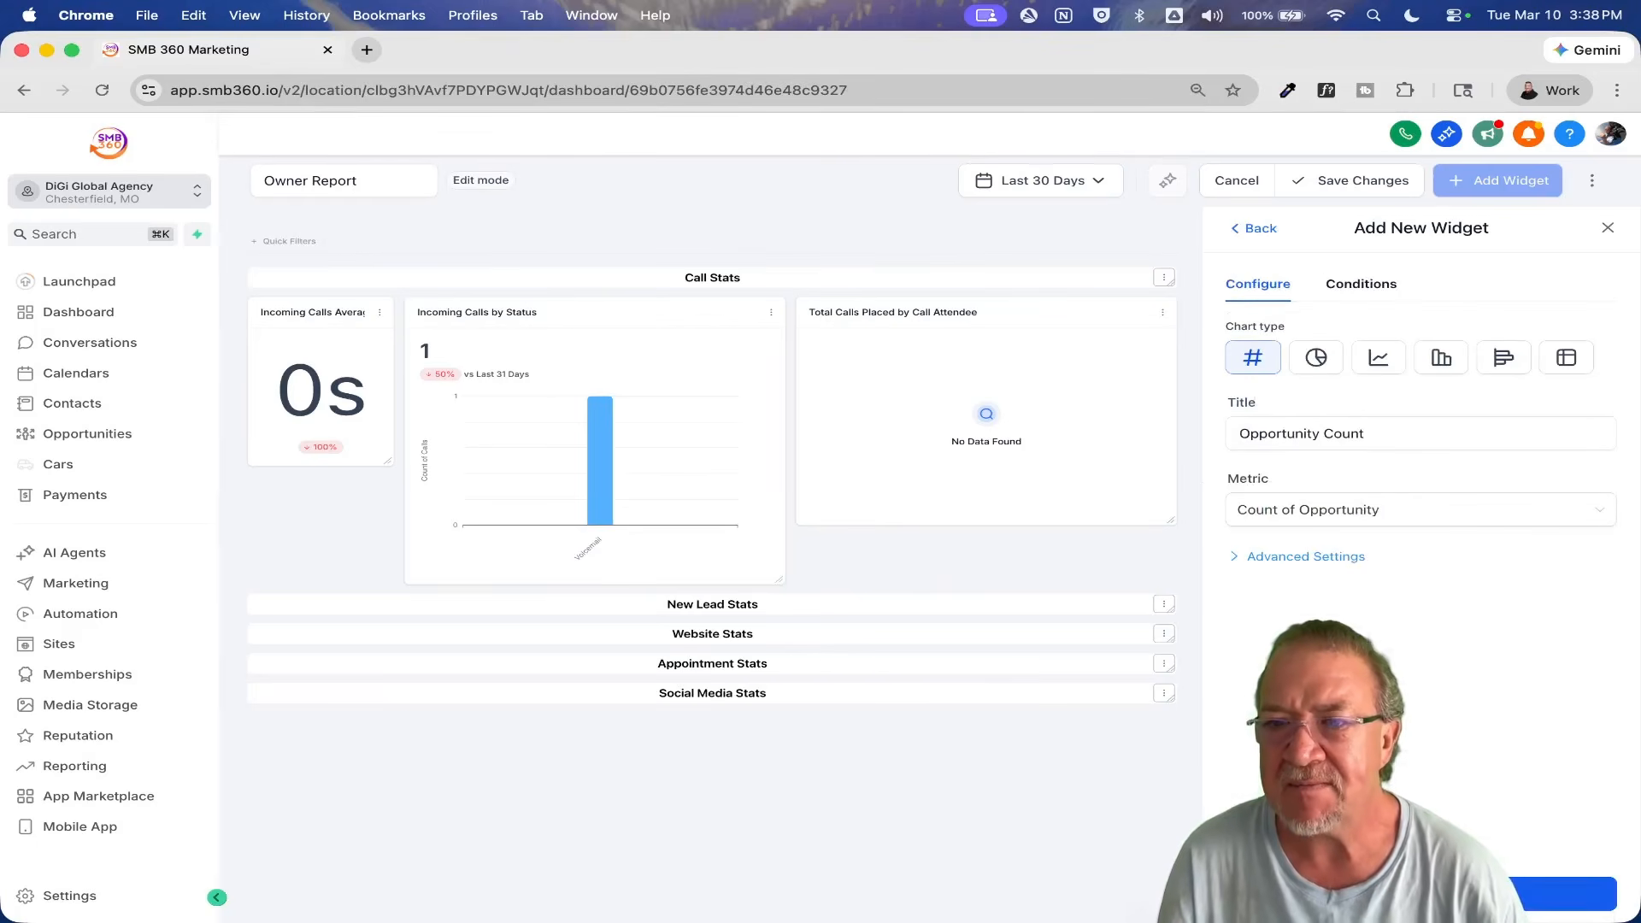
pyautogui.click(1256, 227)
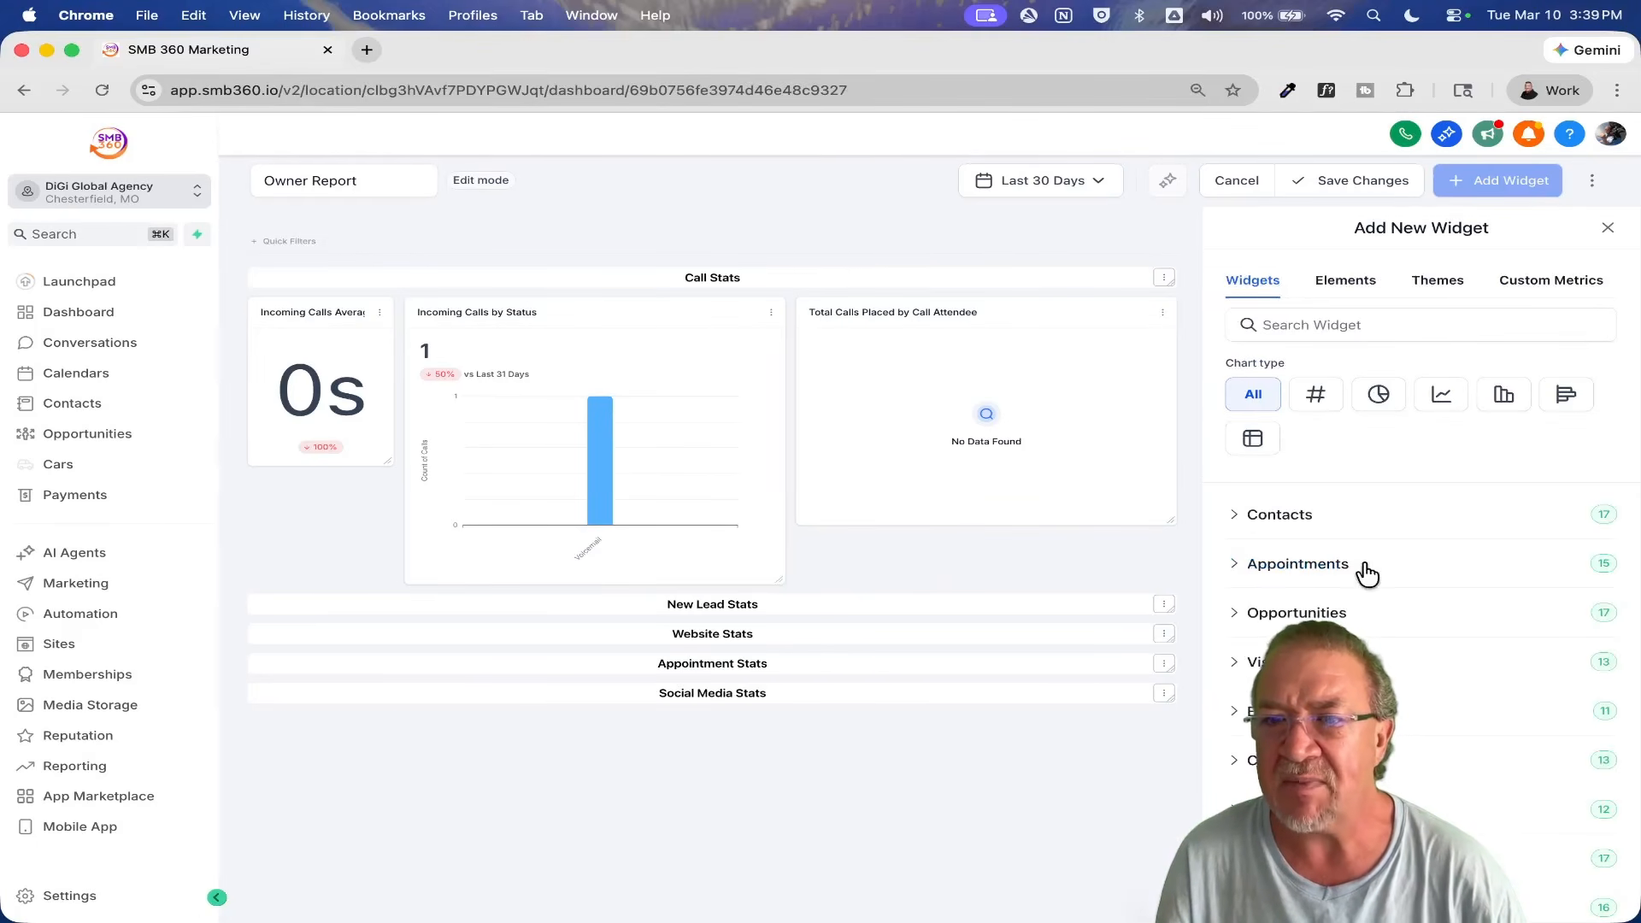
# Step: Add an Opened Opportunities number widget from the Opportunities category
pyautogui.click(1233, 614)
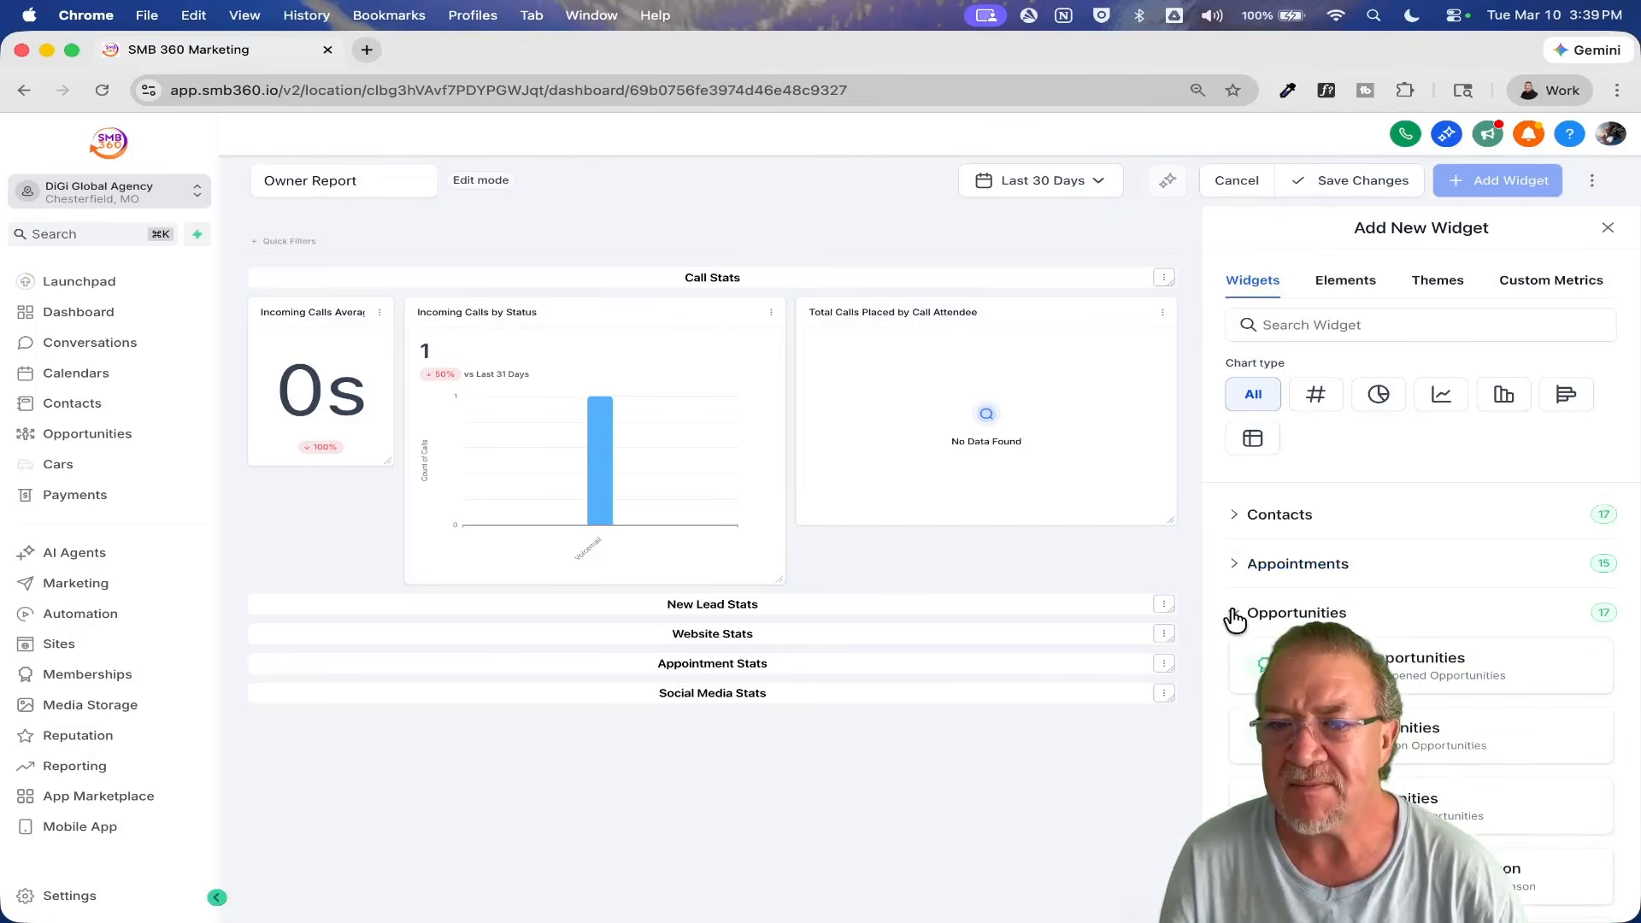
pyautogui.click(1393, 658)
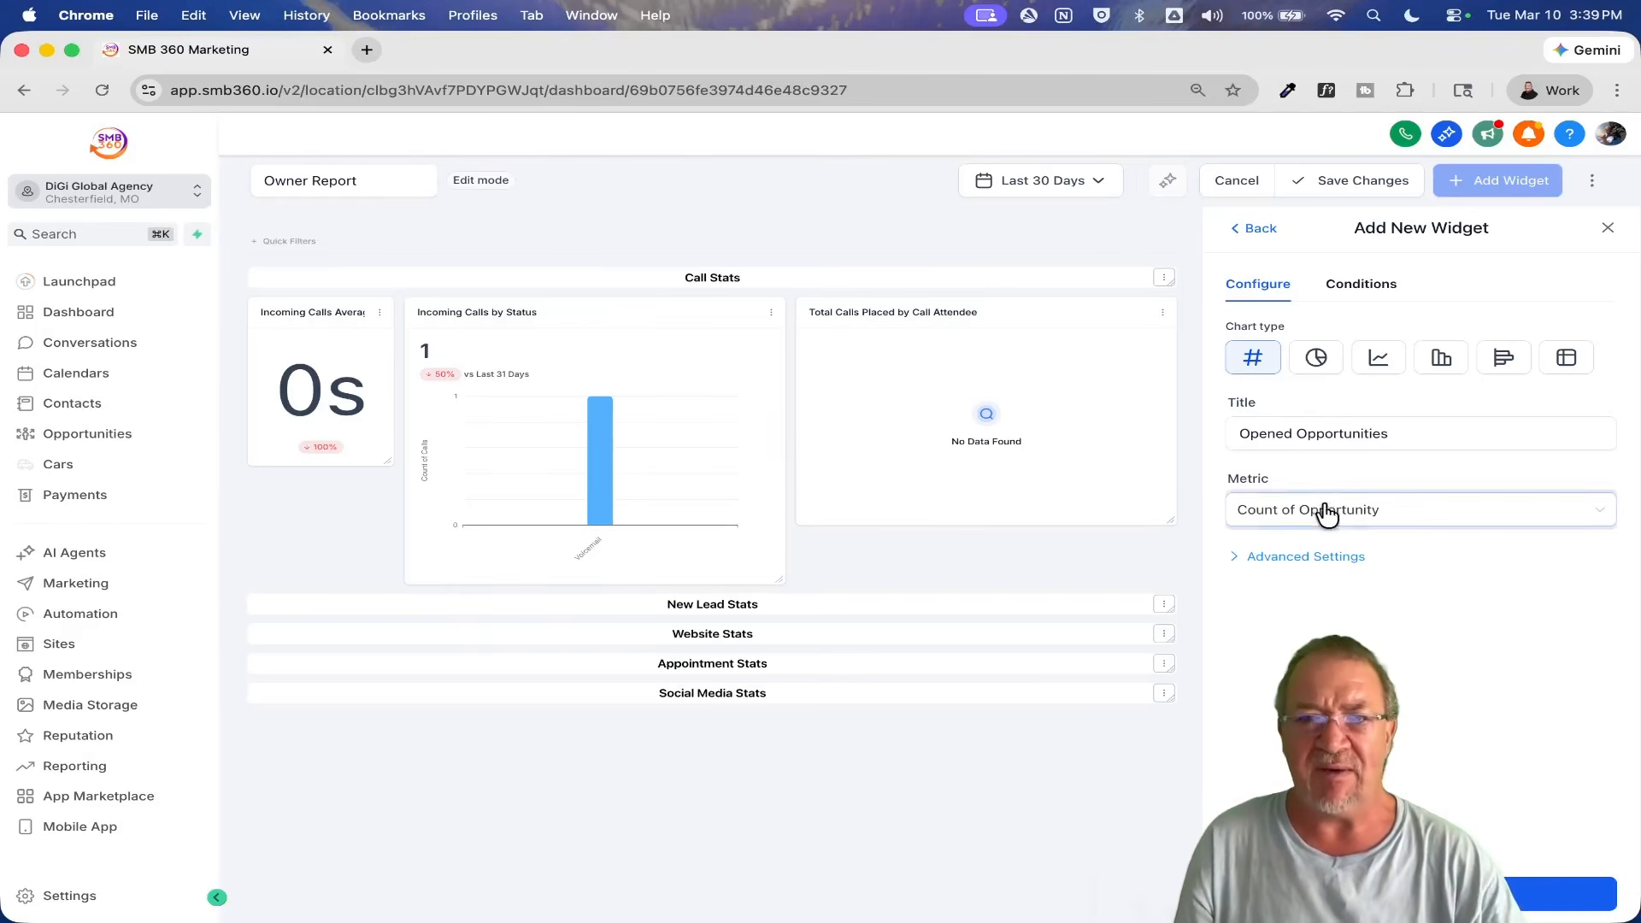
pyautogui.click(1420, 894)
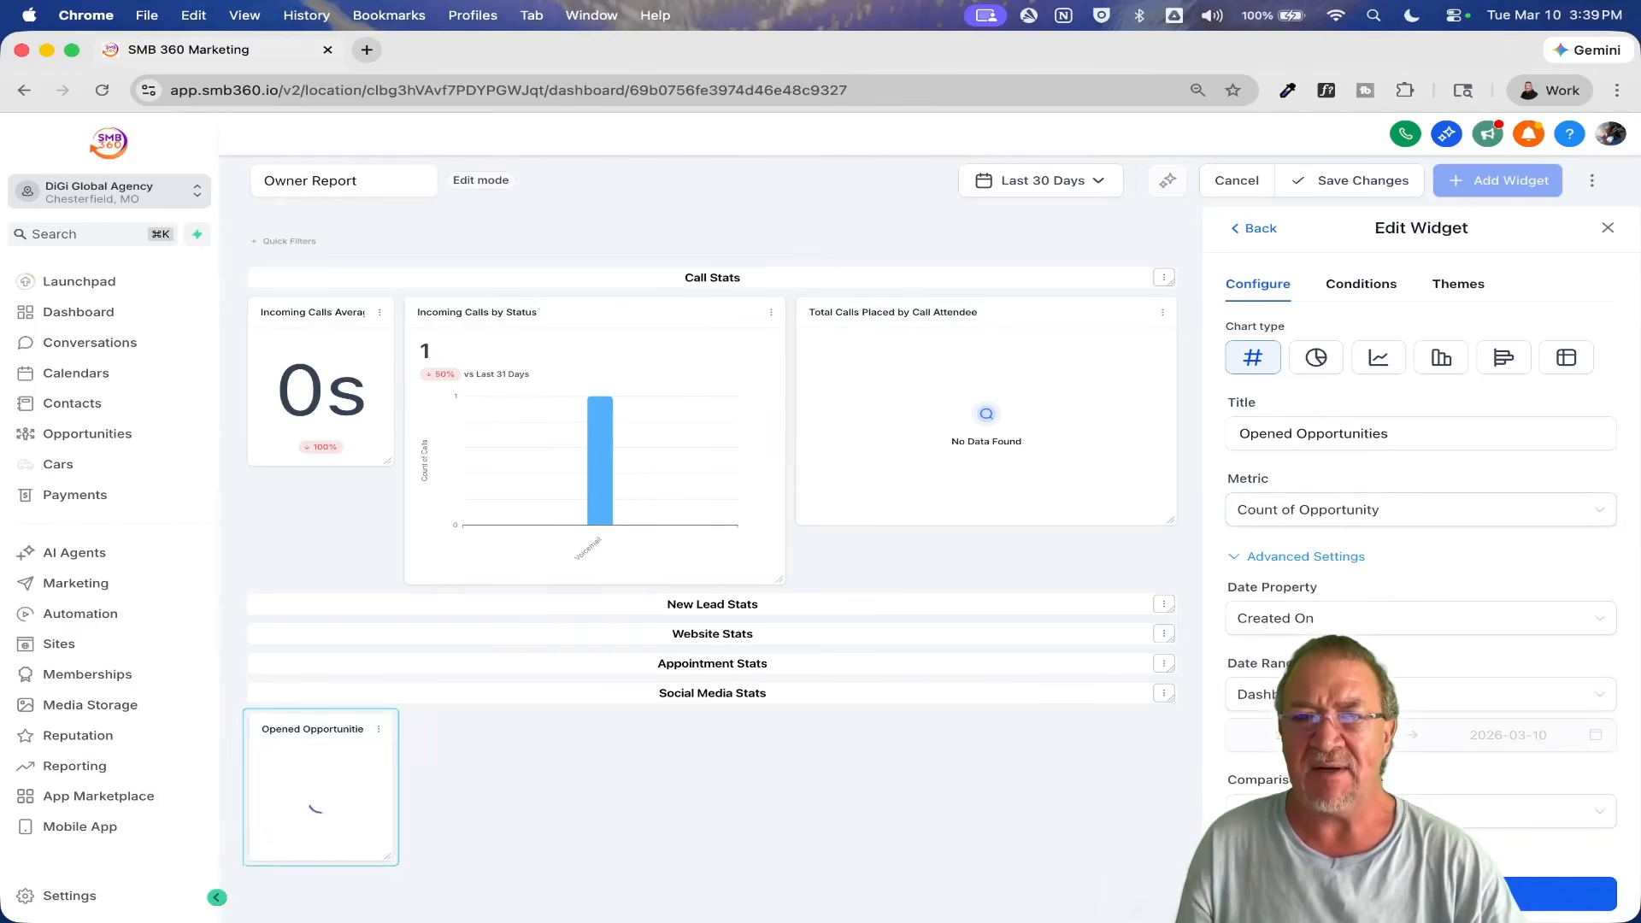
# Step: Reorder the section titles so the Opened Opportunities widget sits directly under New Lead Stats, with Website Stats below it
pyautogui.moveTo(337, 733); pyautogui.dragTo(329, 639)
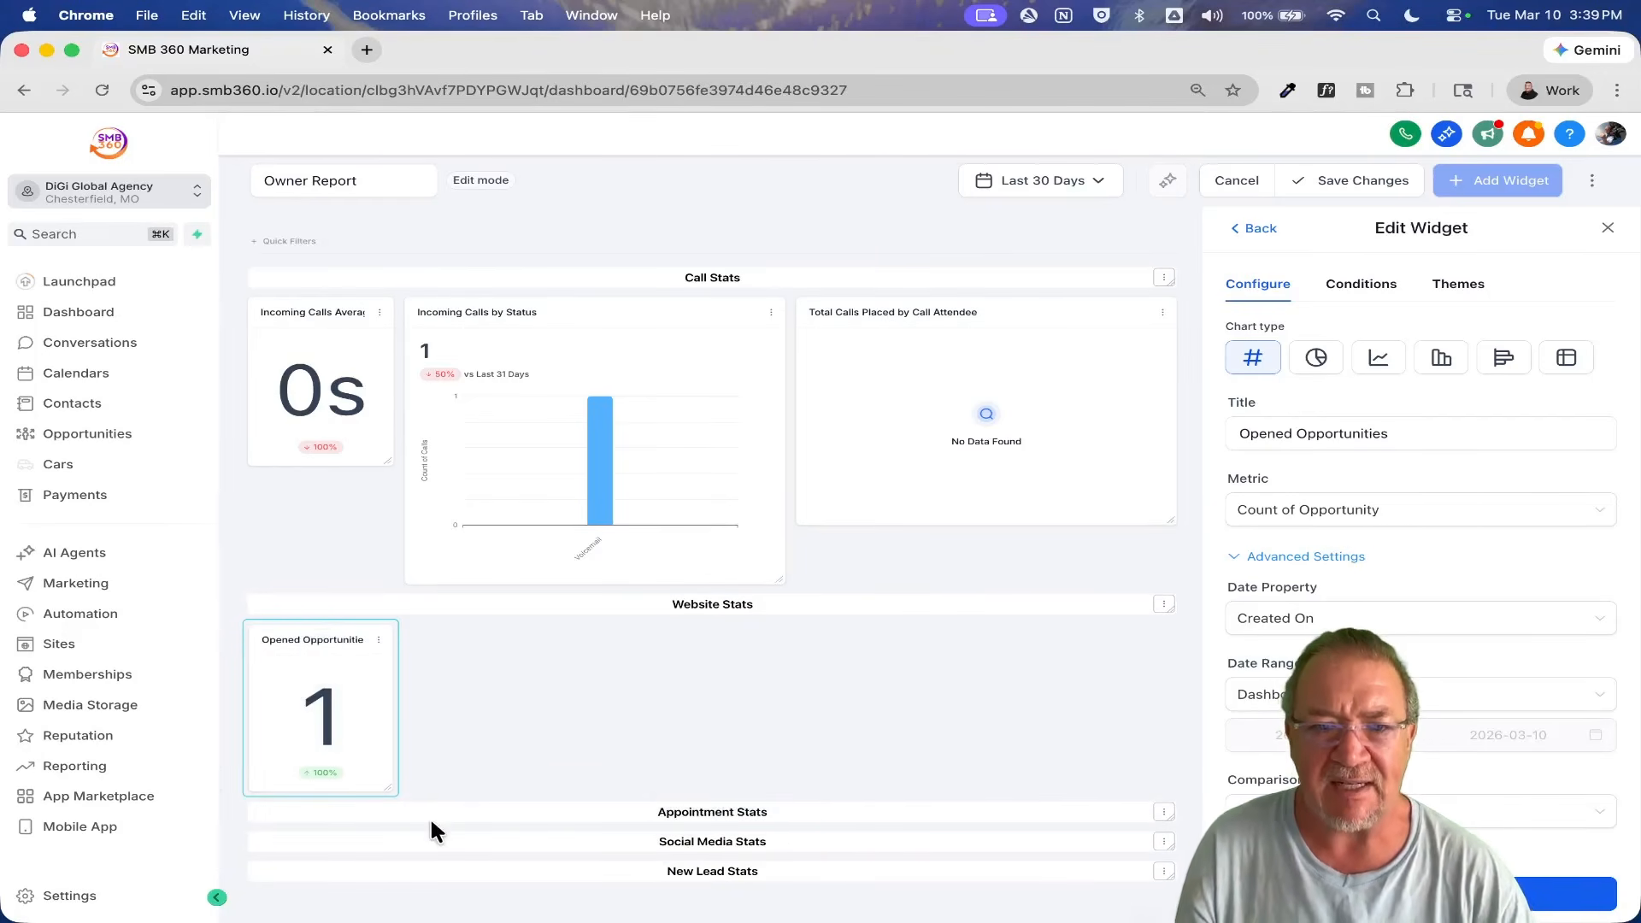
pyautogui.moveTo(357, 867); pyautogui.dragTo(323, 598)
pyautogui.moveTo(300, 666); pyautogui.dragTo(310, 609)
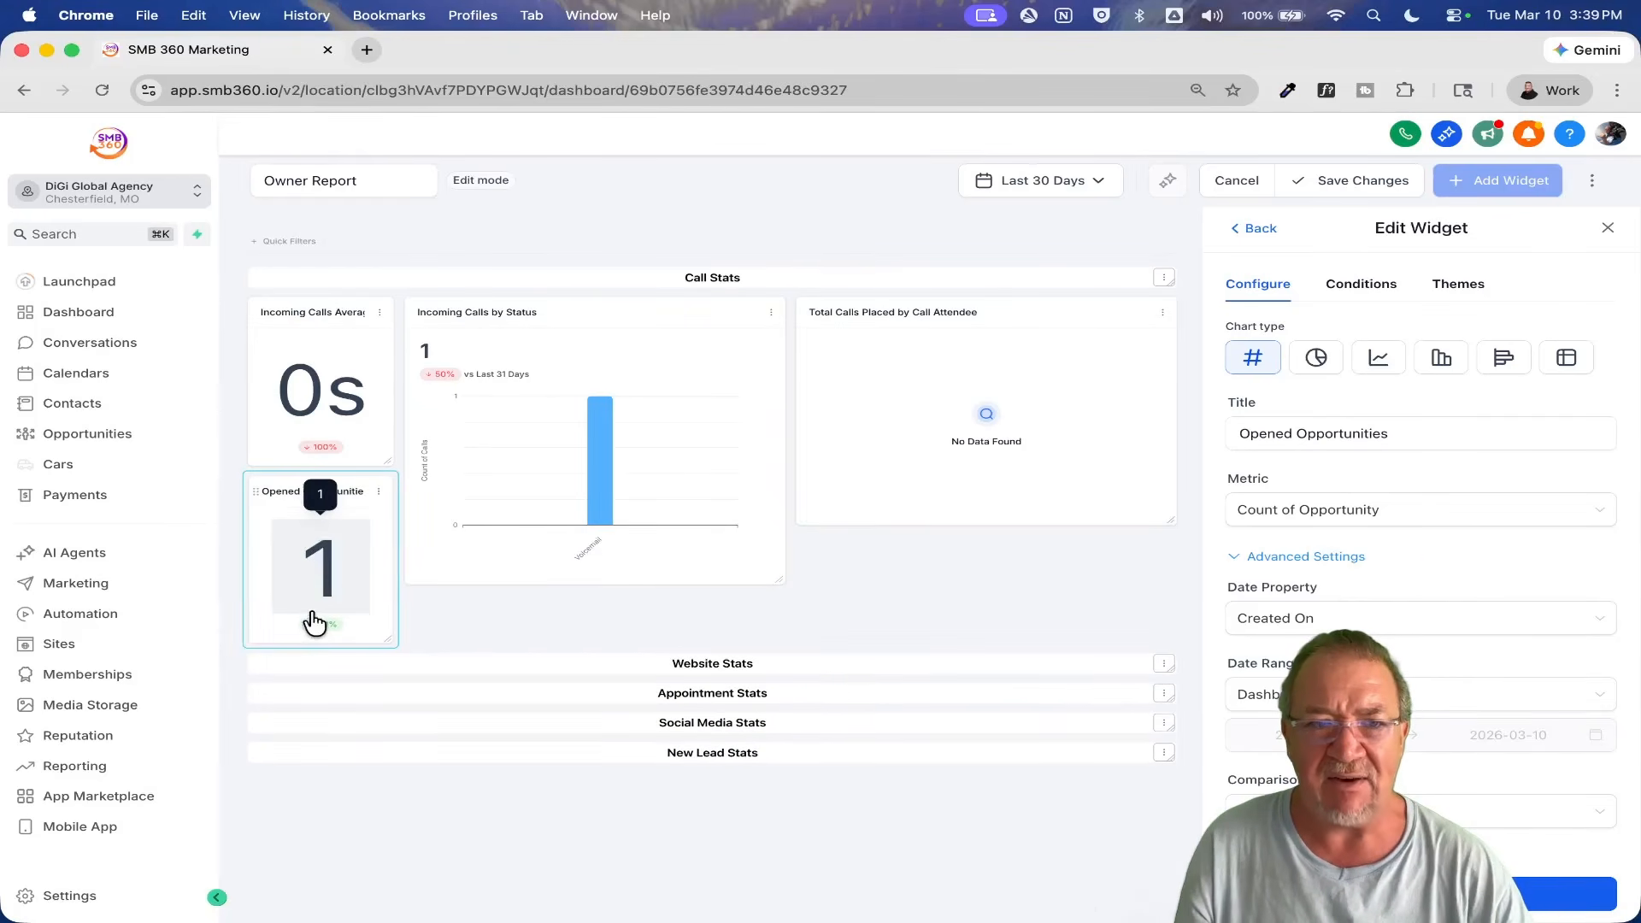
pyautogui.moveTo(294, 494); pyautogui.dragTo(315, 652)
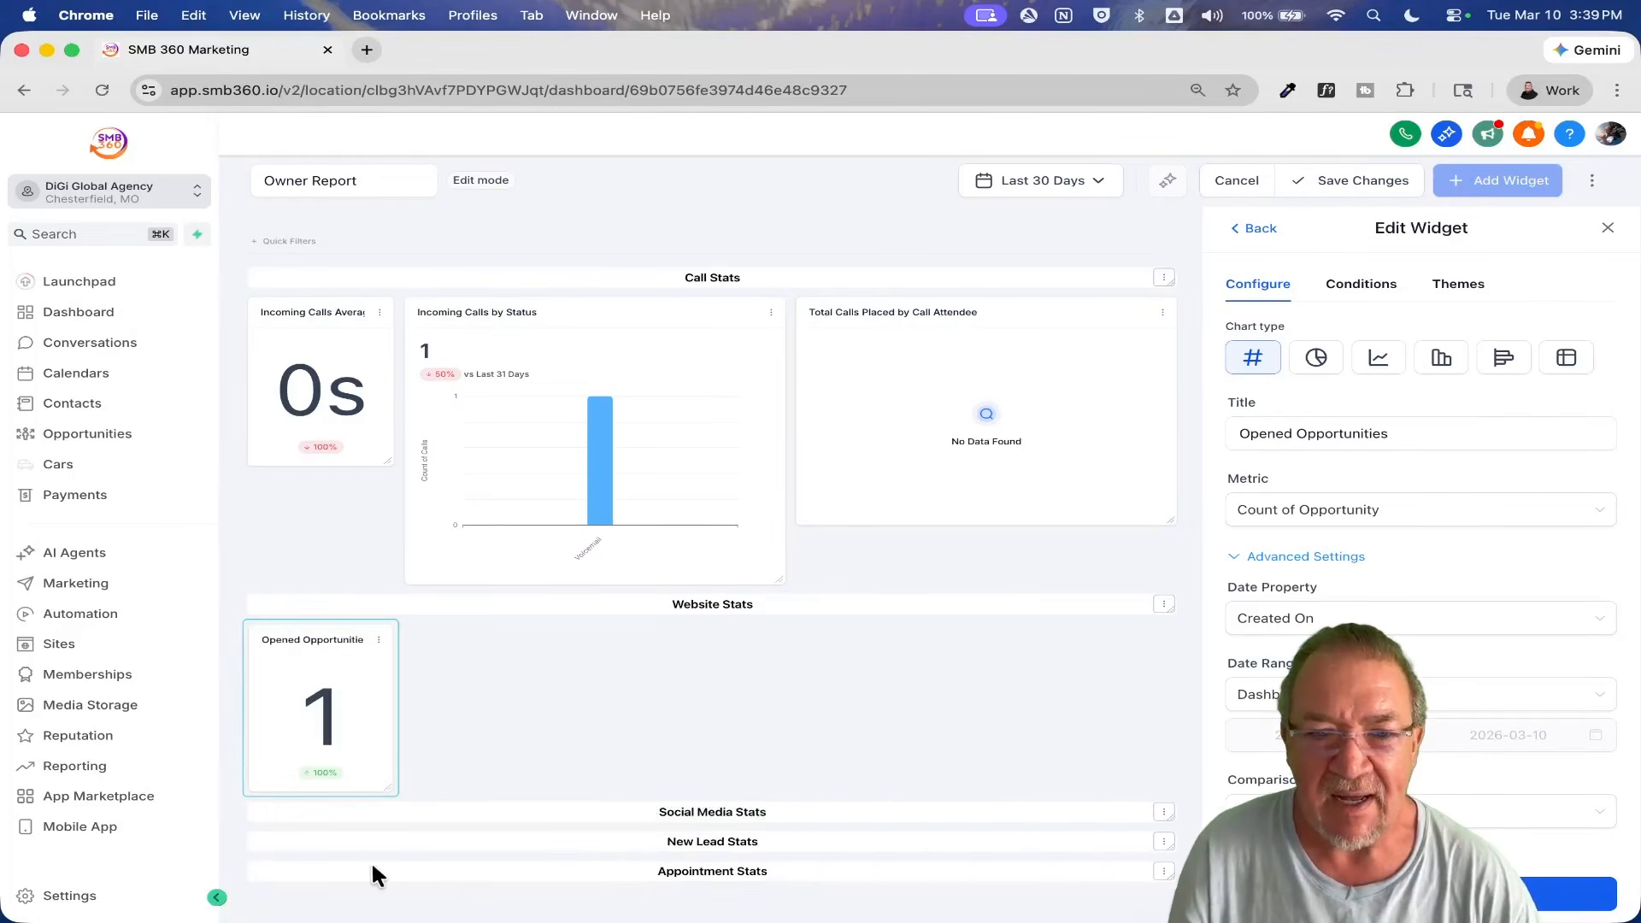
pyautogui.moveTo(311, 839); pyautogui.dragTo(304, 592)
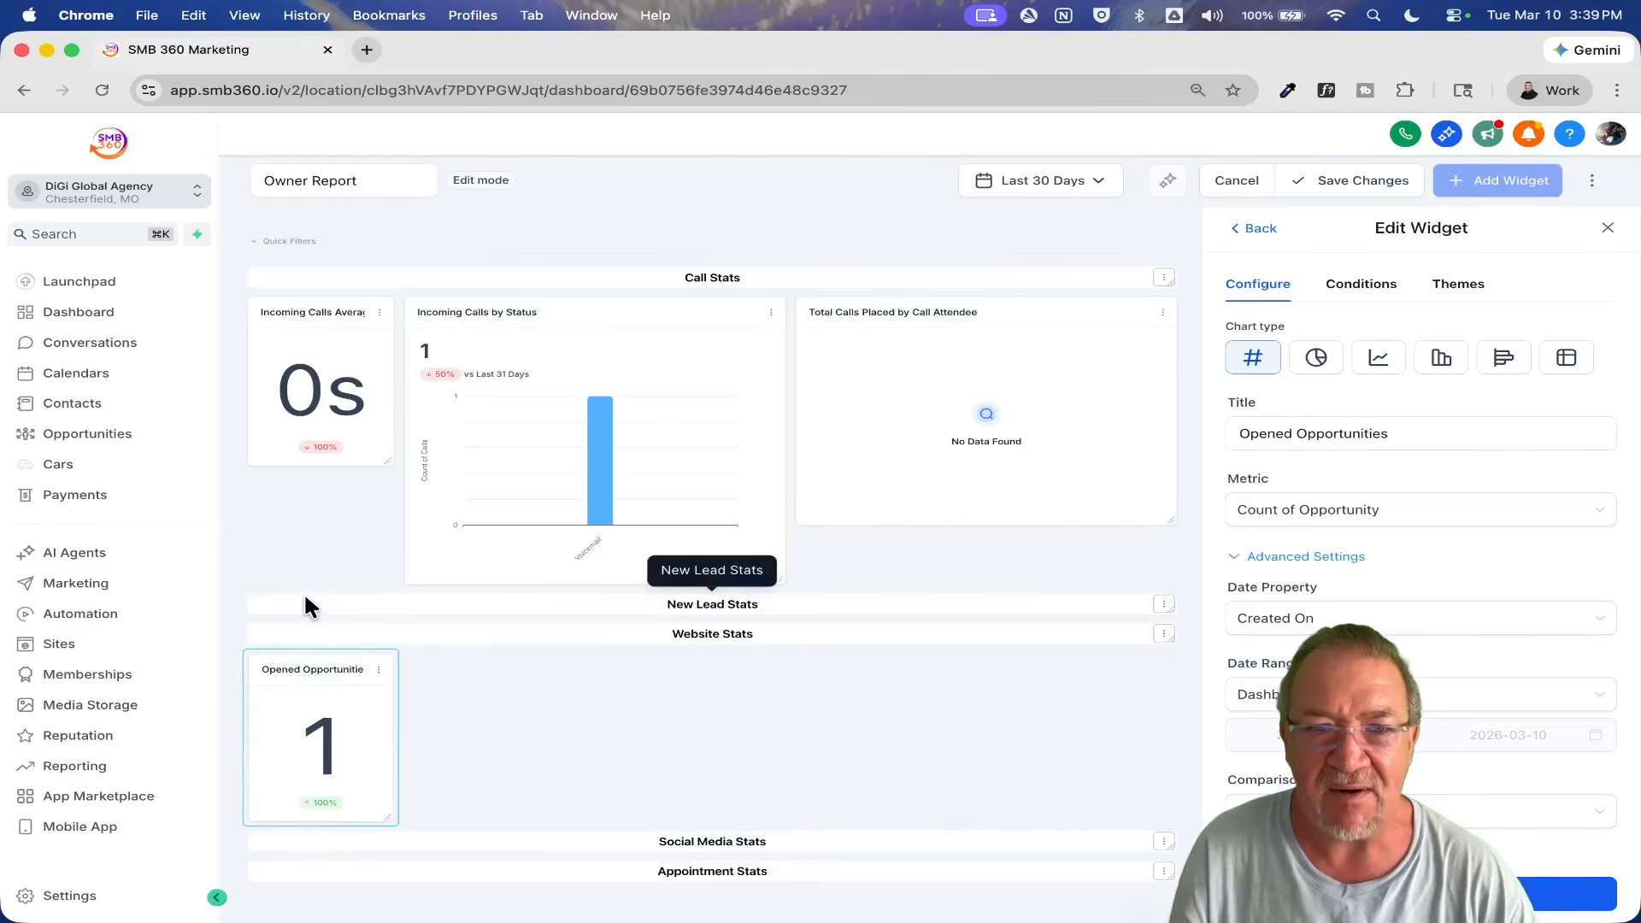
pyautogui.moveTo(332, 684); pyautogui.dragTo(340, 648)
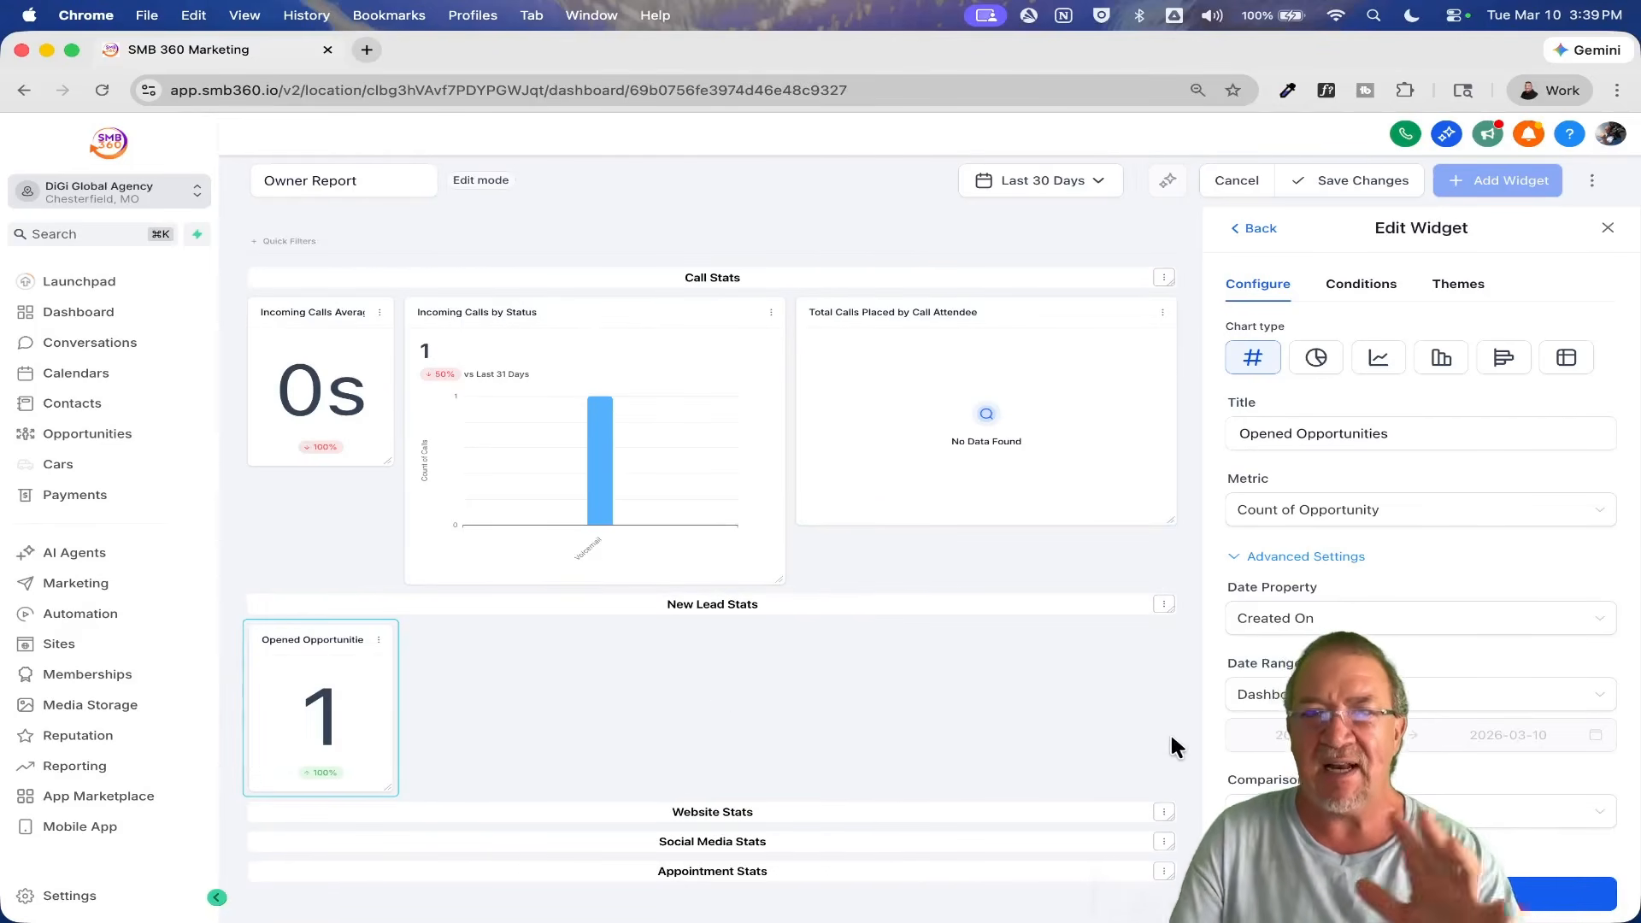
# Step: Add a Won Opportunities number widget from the Opportunities category beside Opened Opportunities under New Lead Stats
pyautogui.click(1254, 227)
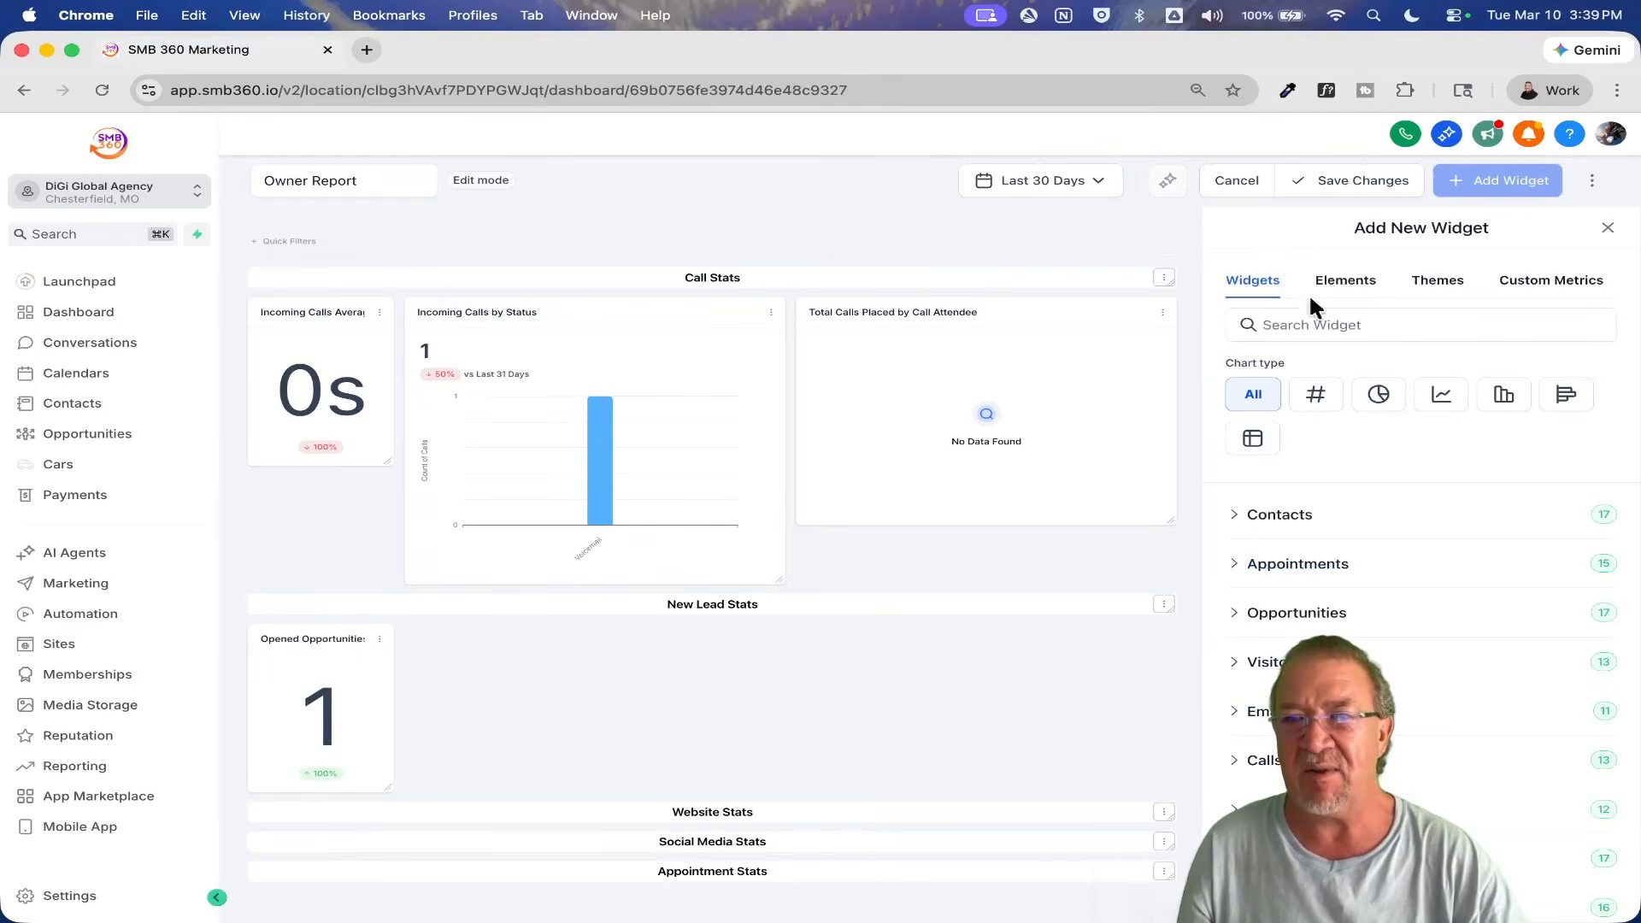
pyautogui.click(1245, 616)
pyautogui.moveTo(1342, 742); pyautogui.dragTo(944, 677)
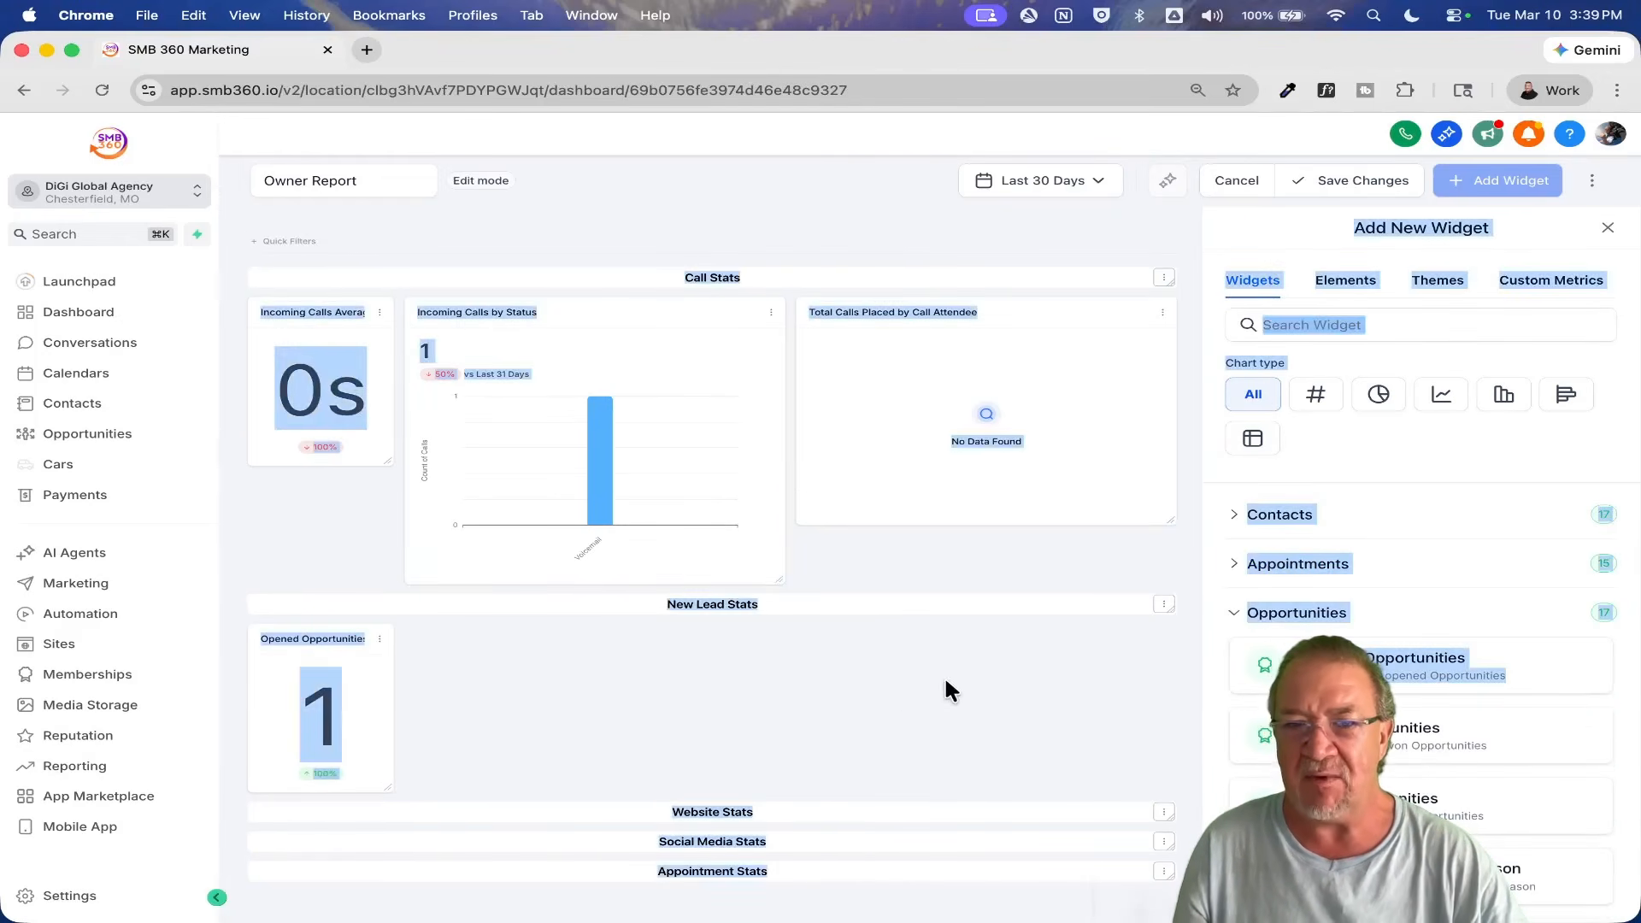
pyautogui.click(1433, 742)
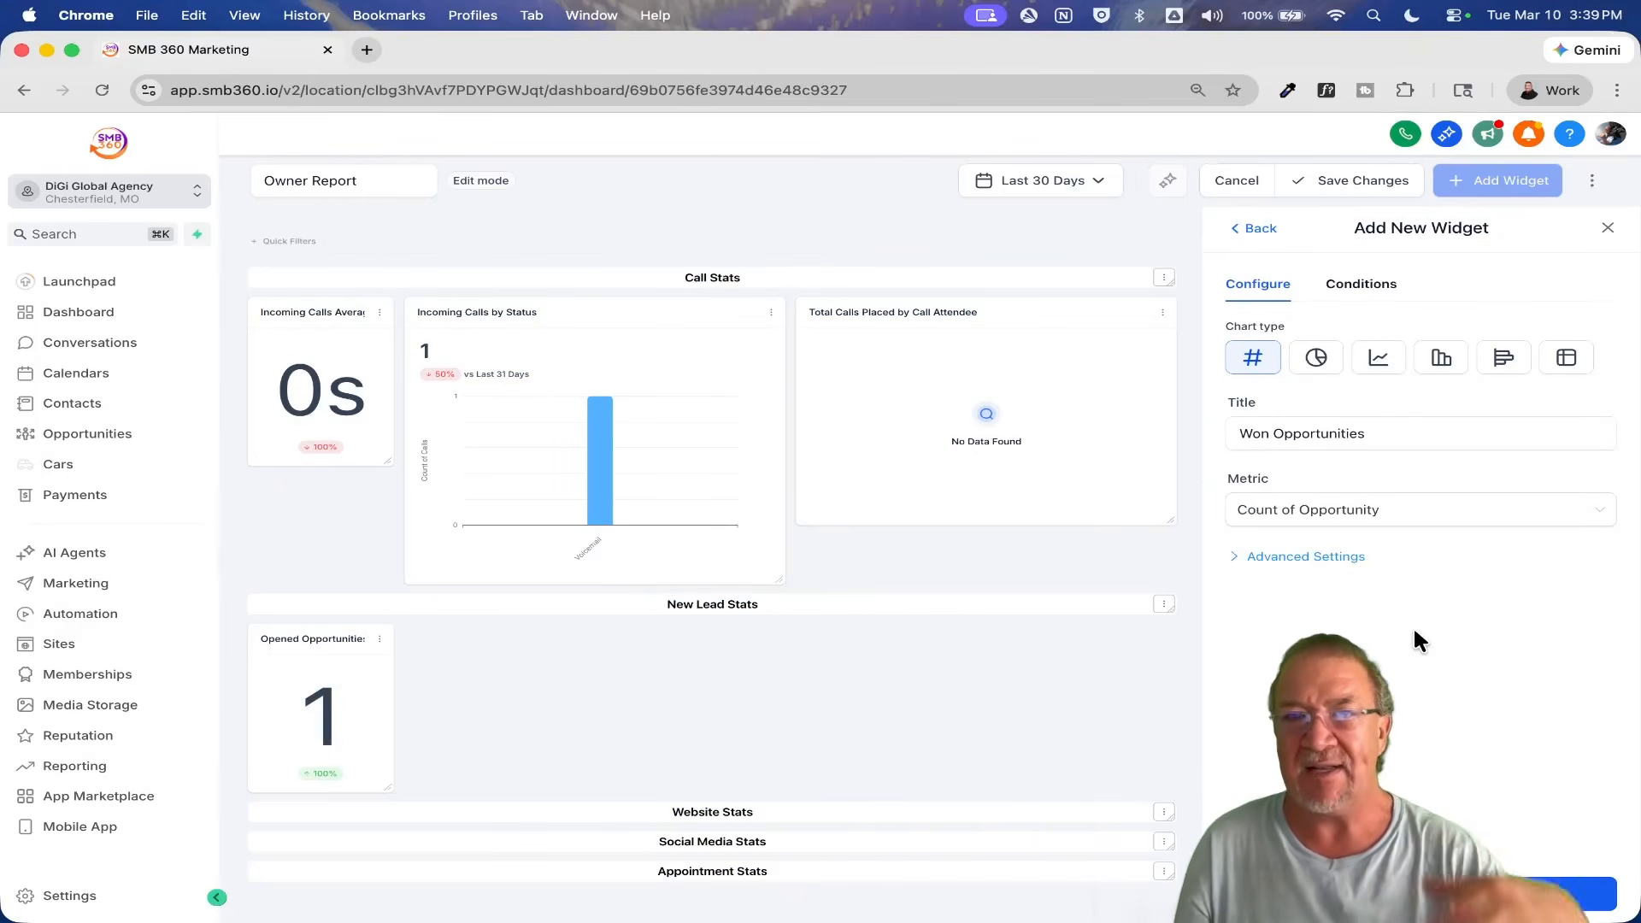
pyautogui.click(1426, 893)
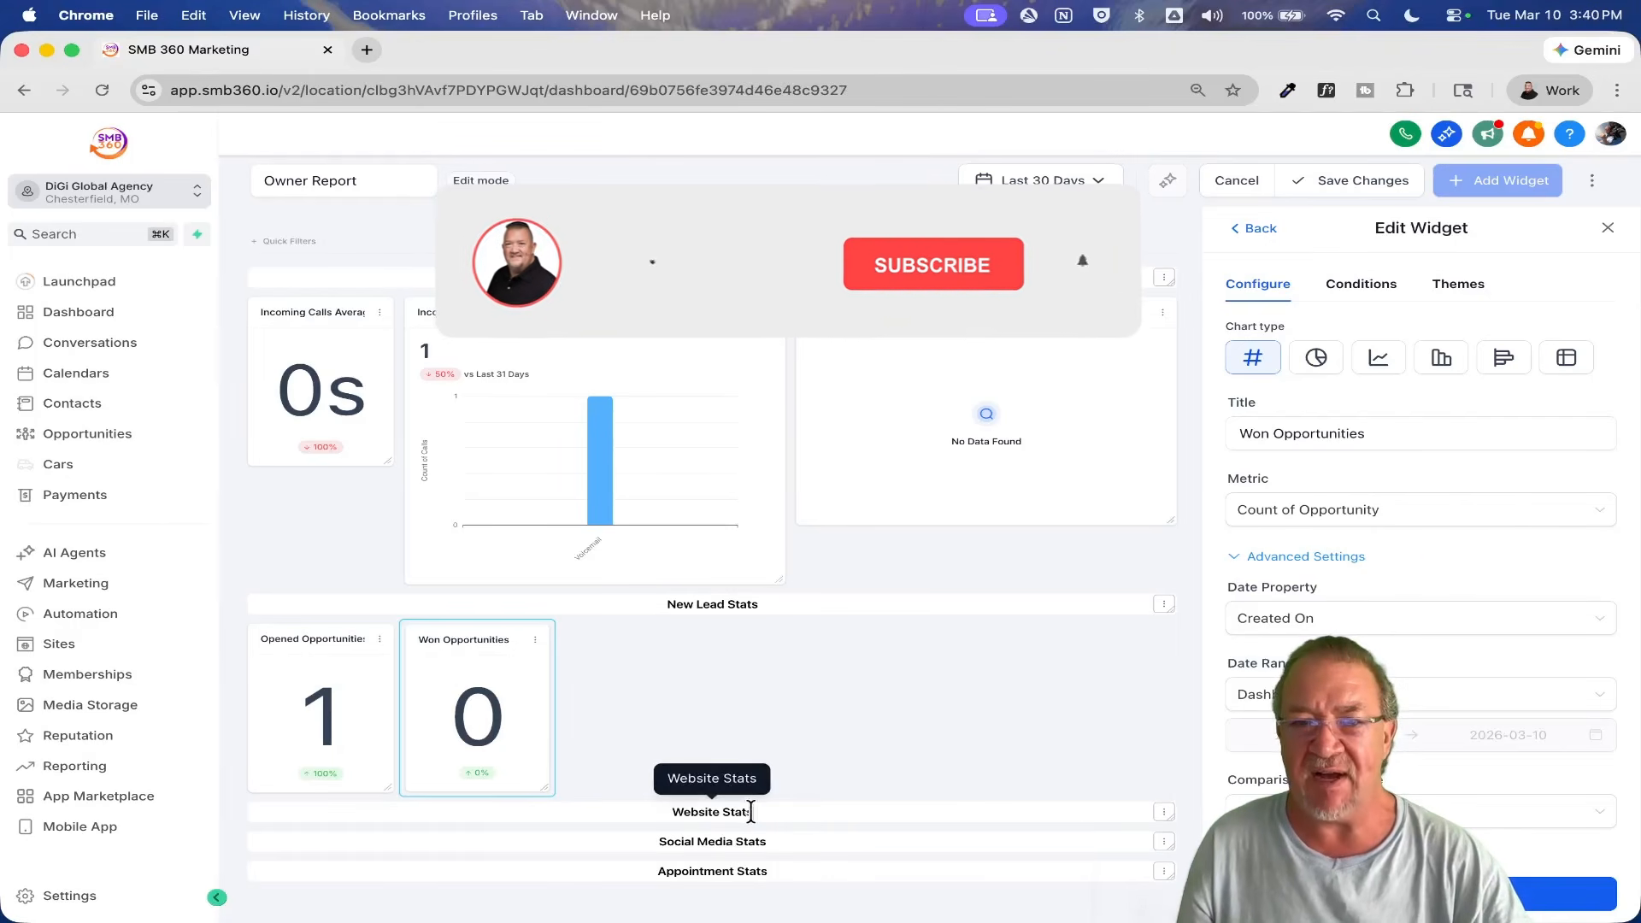
# Step: Add a Total Website Views number widget and arrange it directly under the Website Stats title
pyautogui.click(1257, 227)
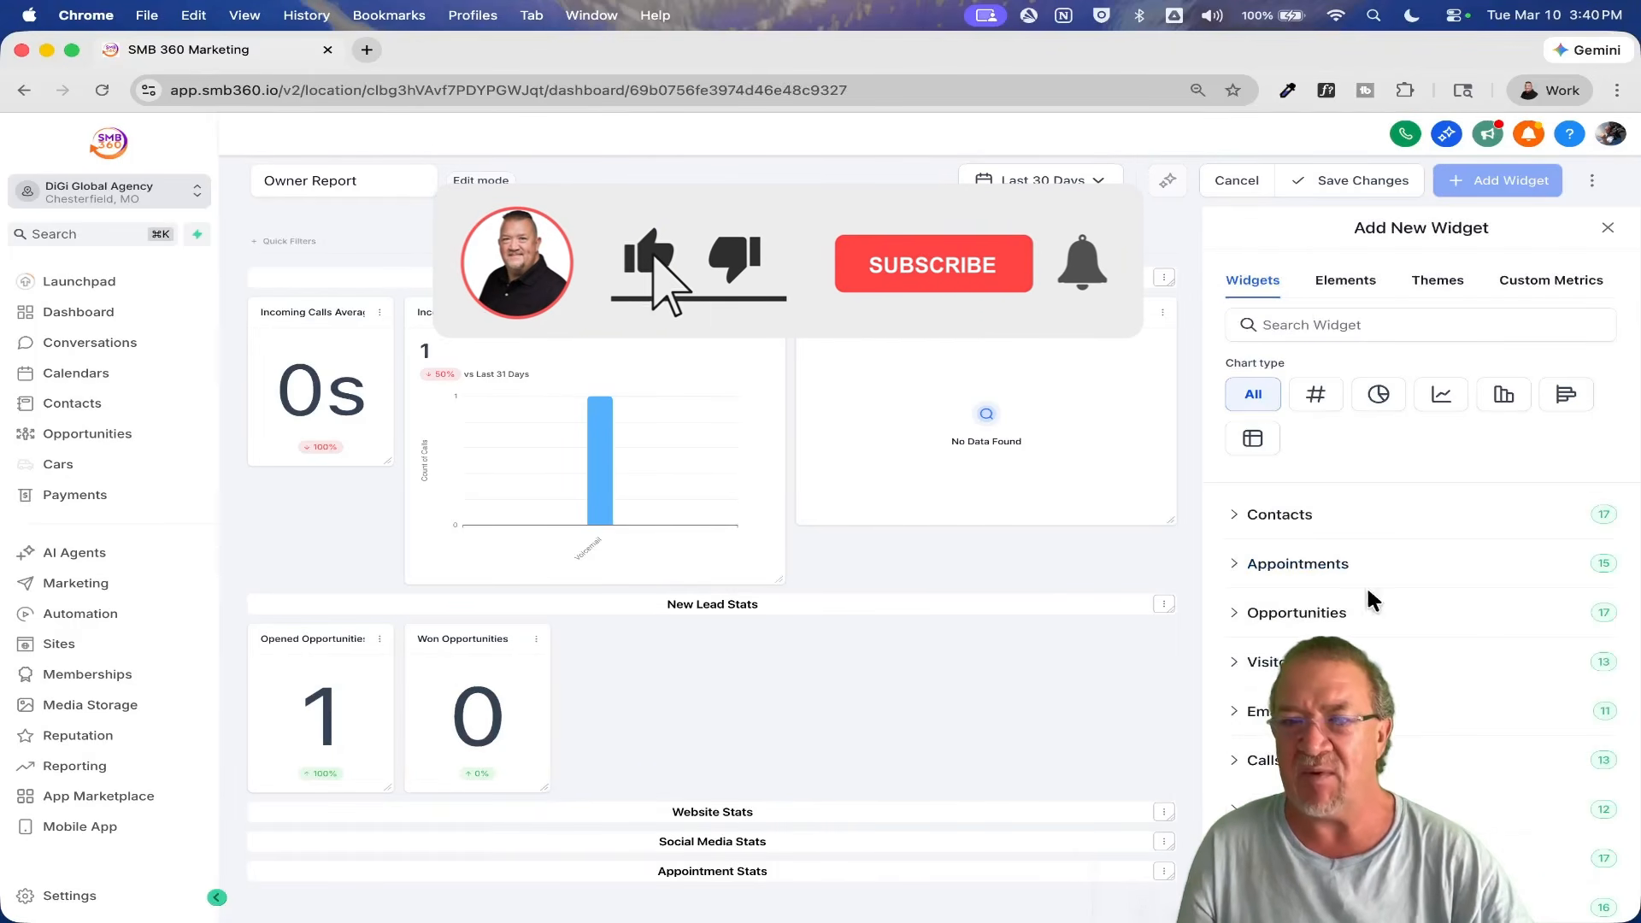
pyautogui.click(1234, 652)
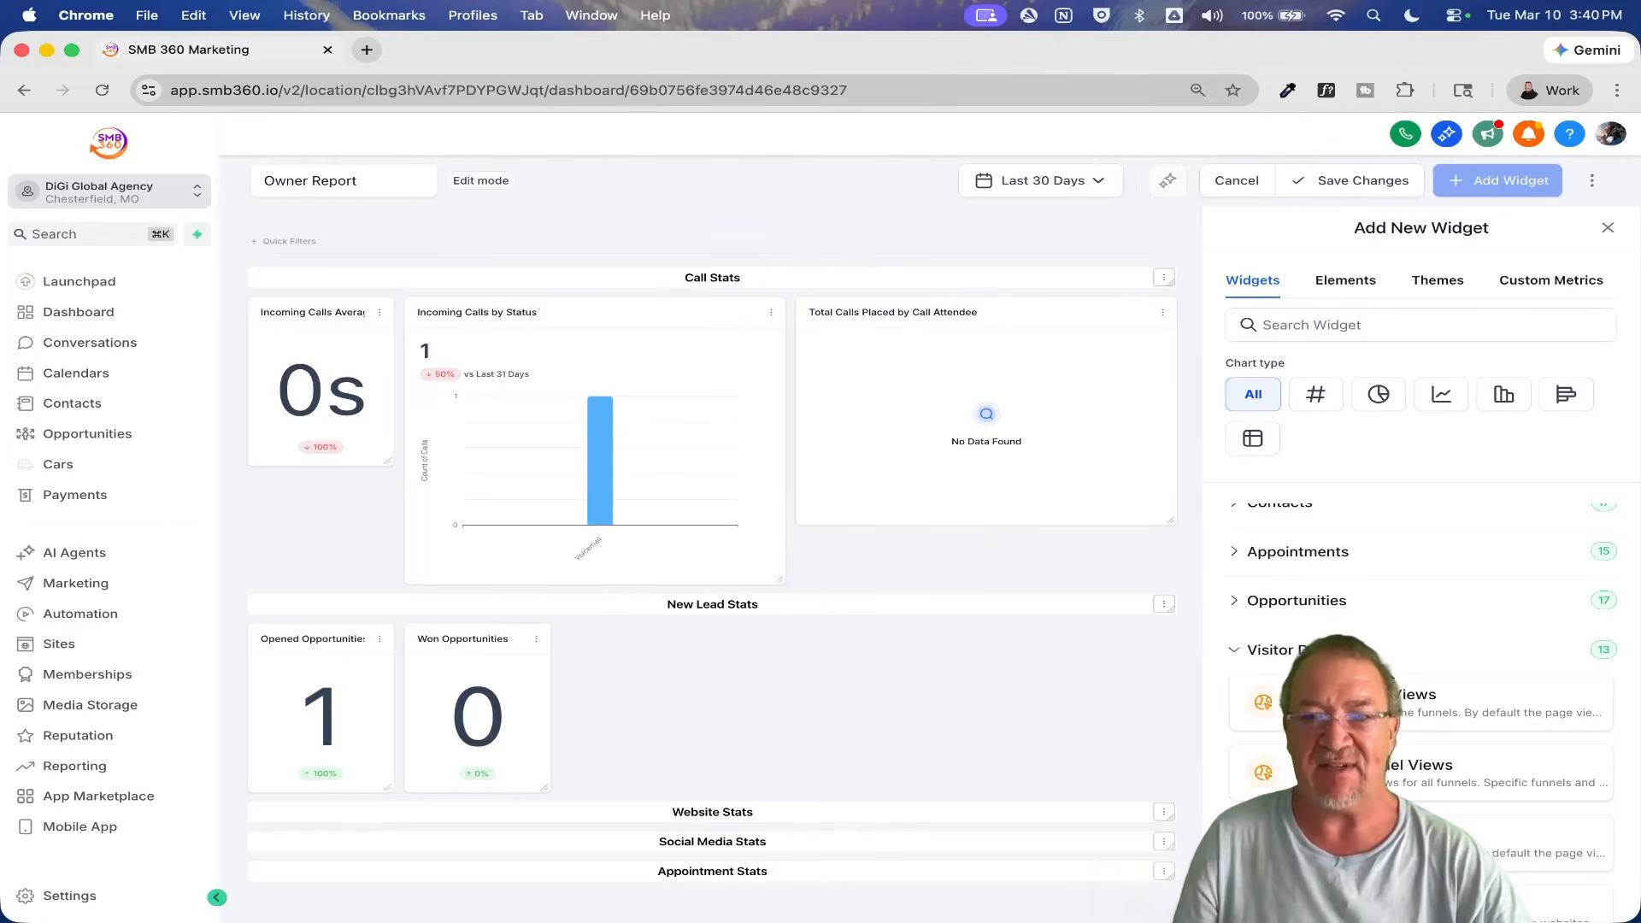
pyautogui.scroll(-3, 1385, 673)
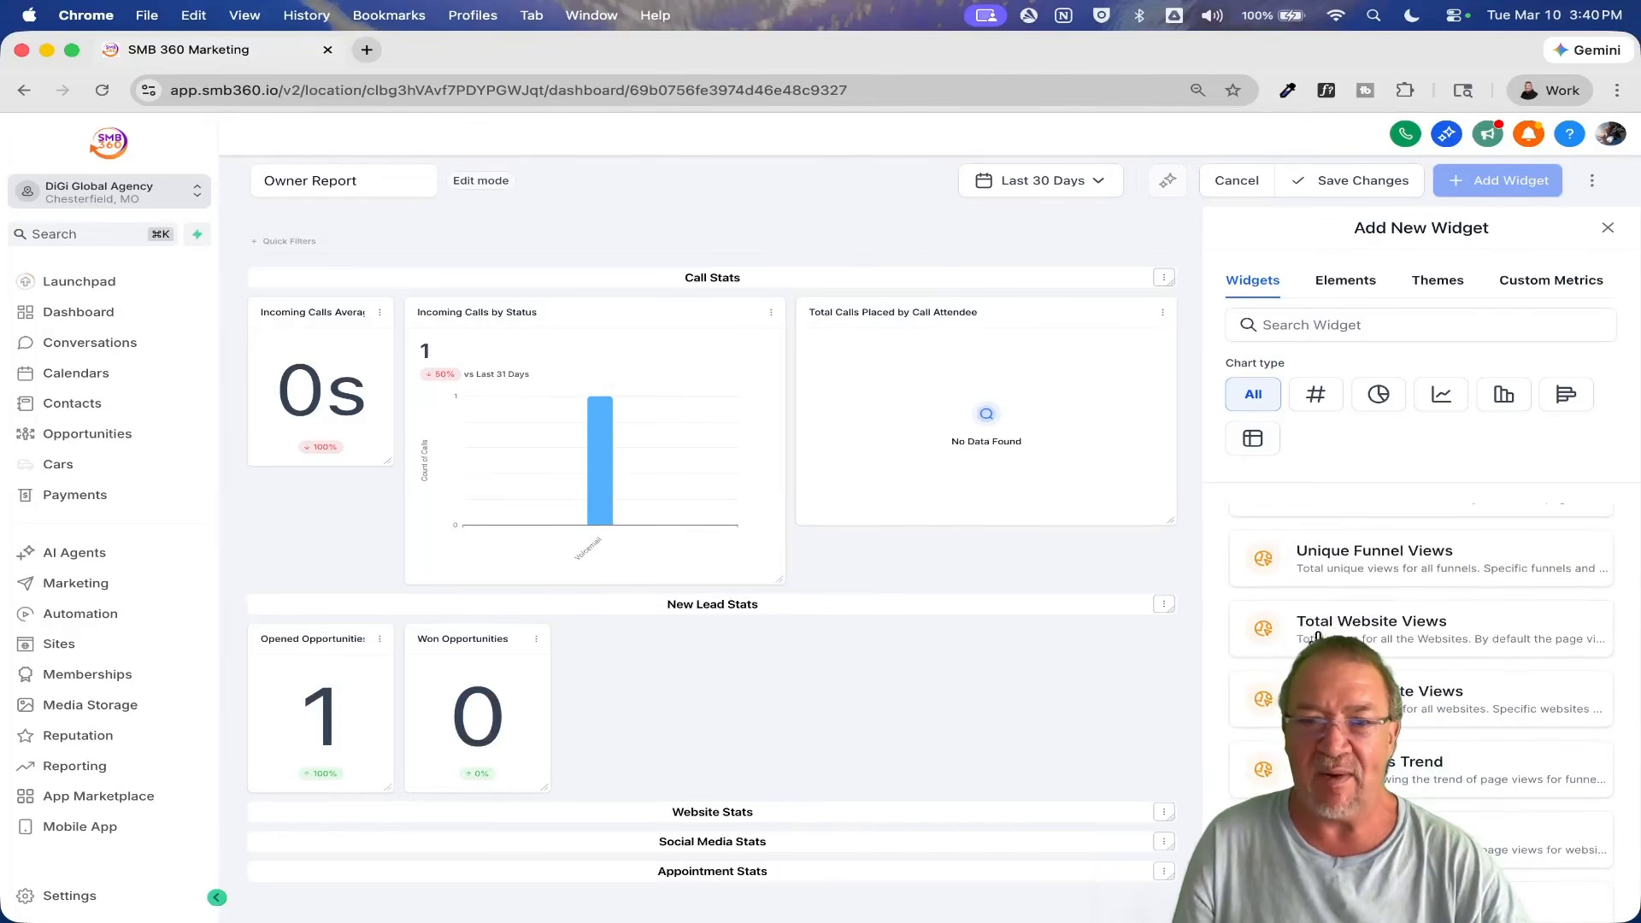
pyautogui.click(1316, 638)
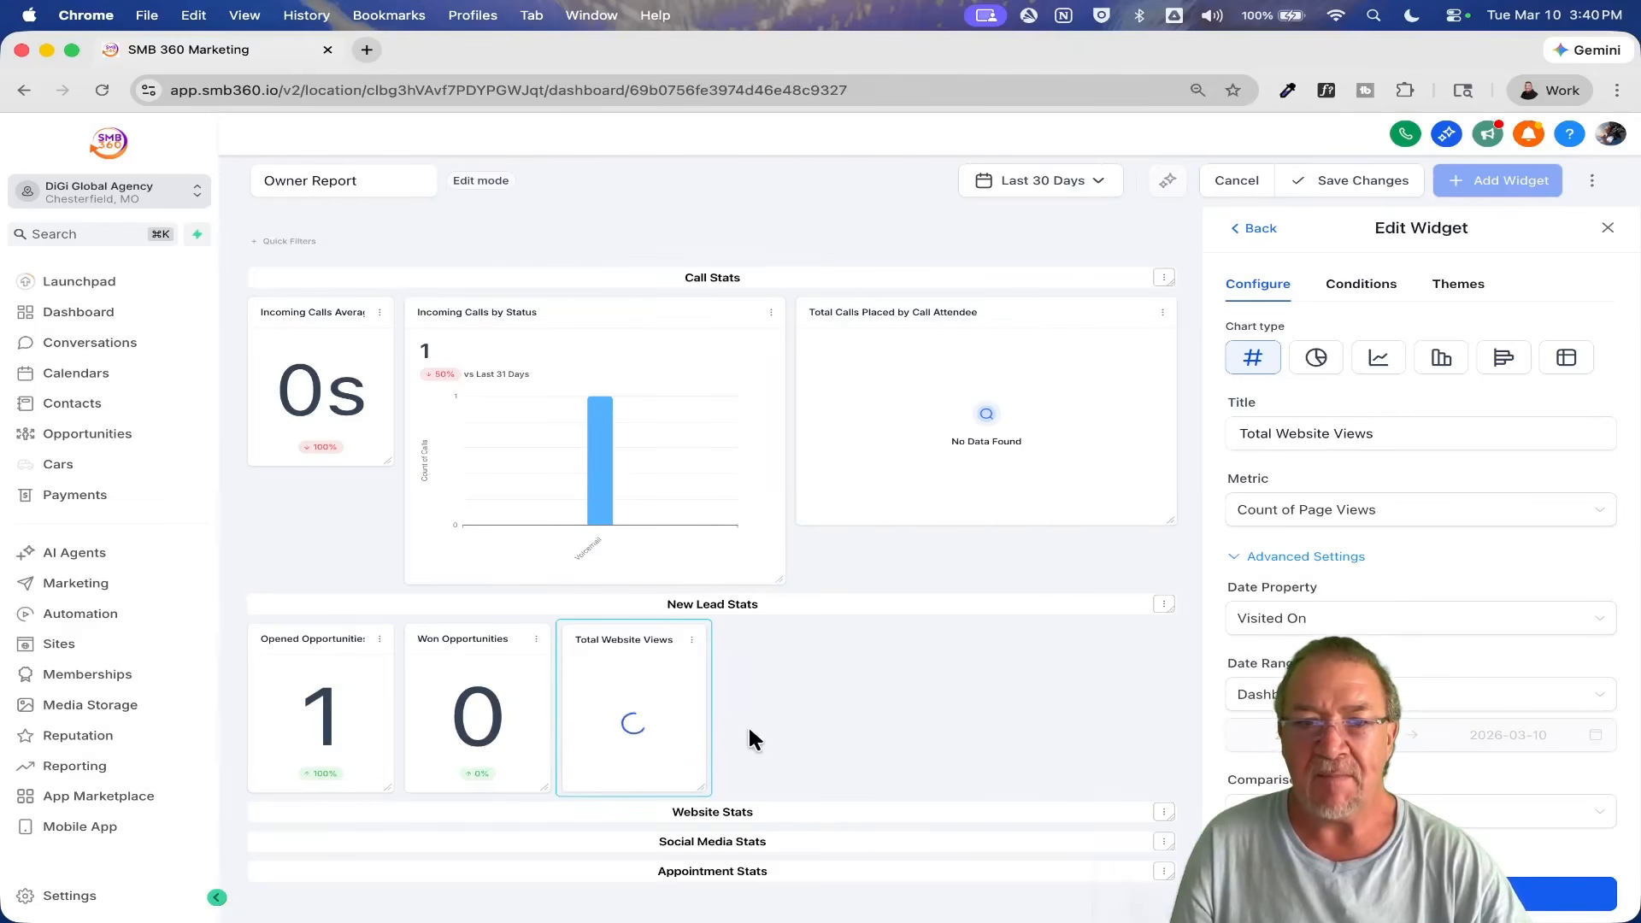
pyautogui.moveTo(590, 647); pyautogui.dragTo(353, 876)
pyautogui.scroll(-1, 807, 782)
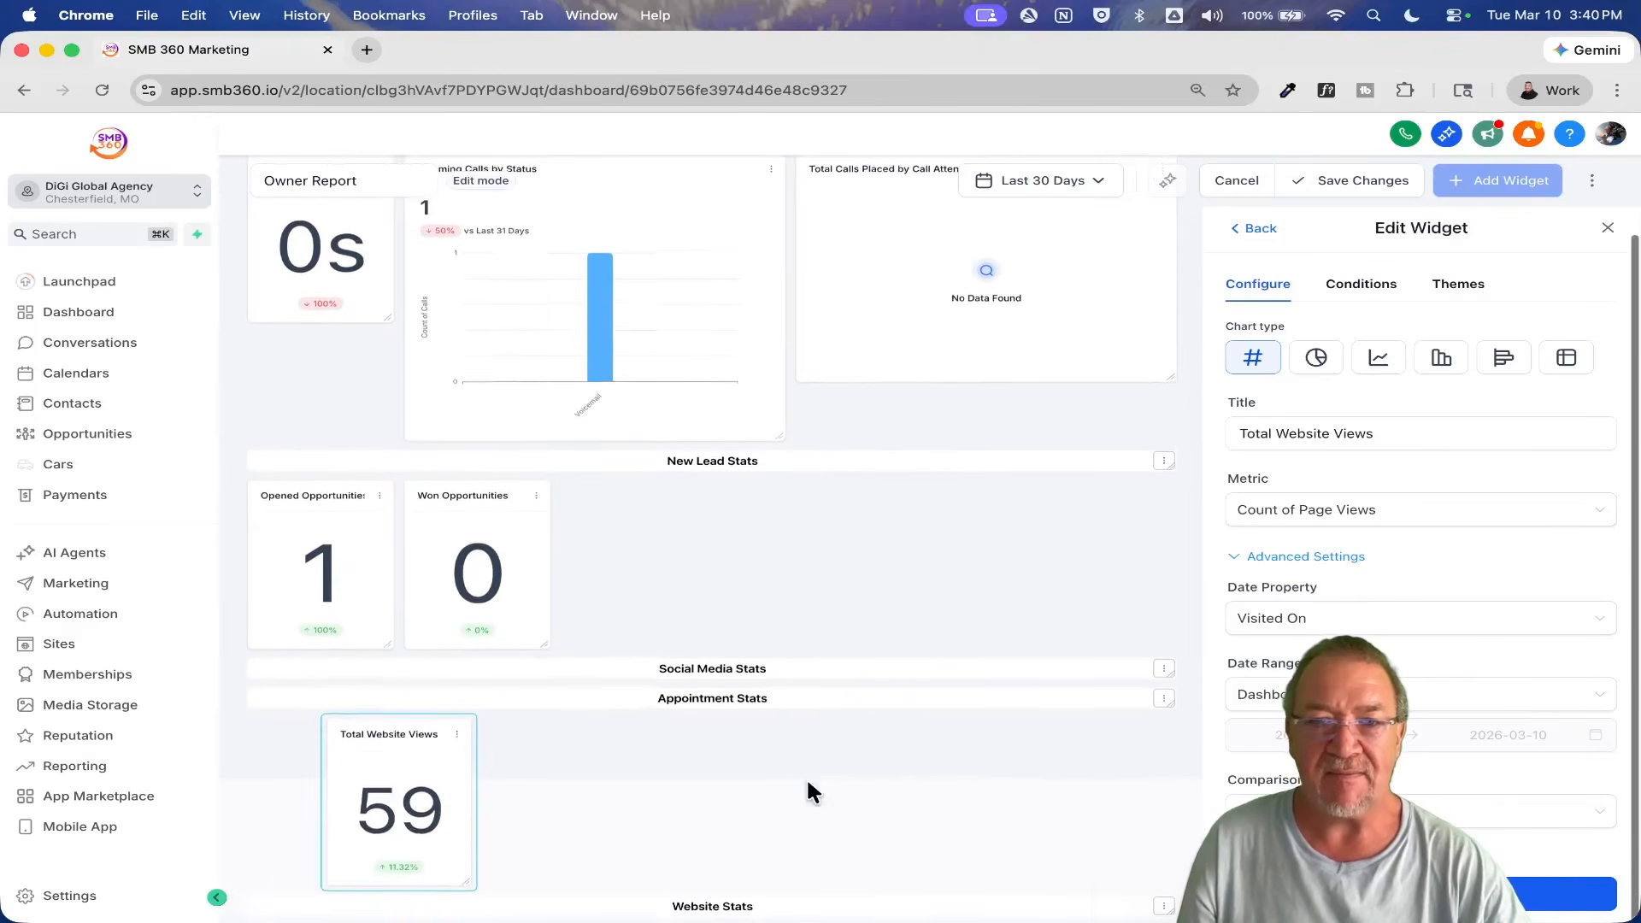
pyautogui.moveTo(564, 906); pyautogui.dragTo(463, 706)
pyautogui.moveTo(402, 762); pyautogui.dragTo(340, 675)
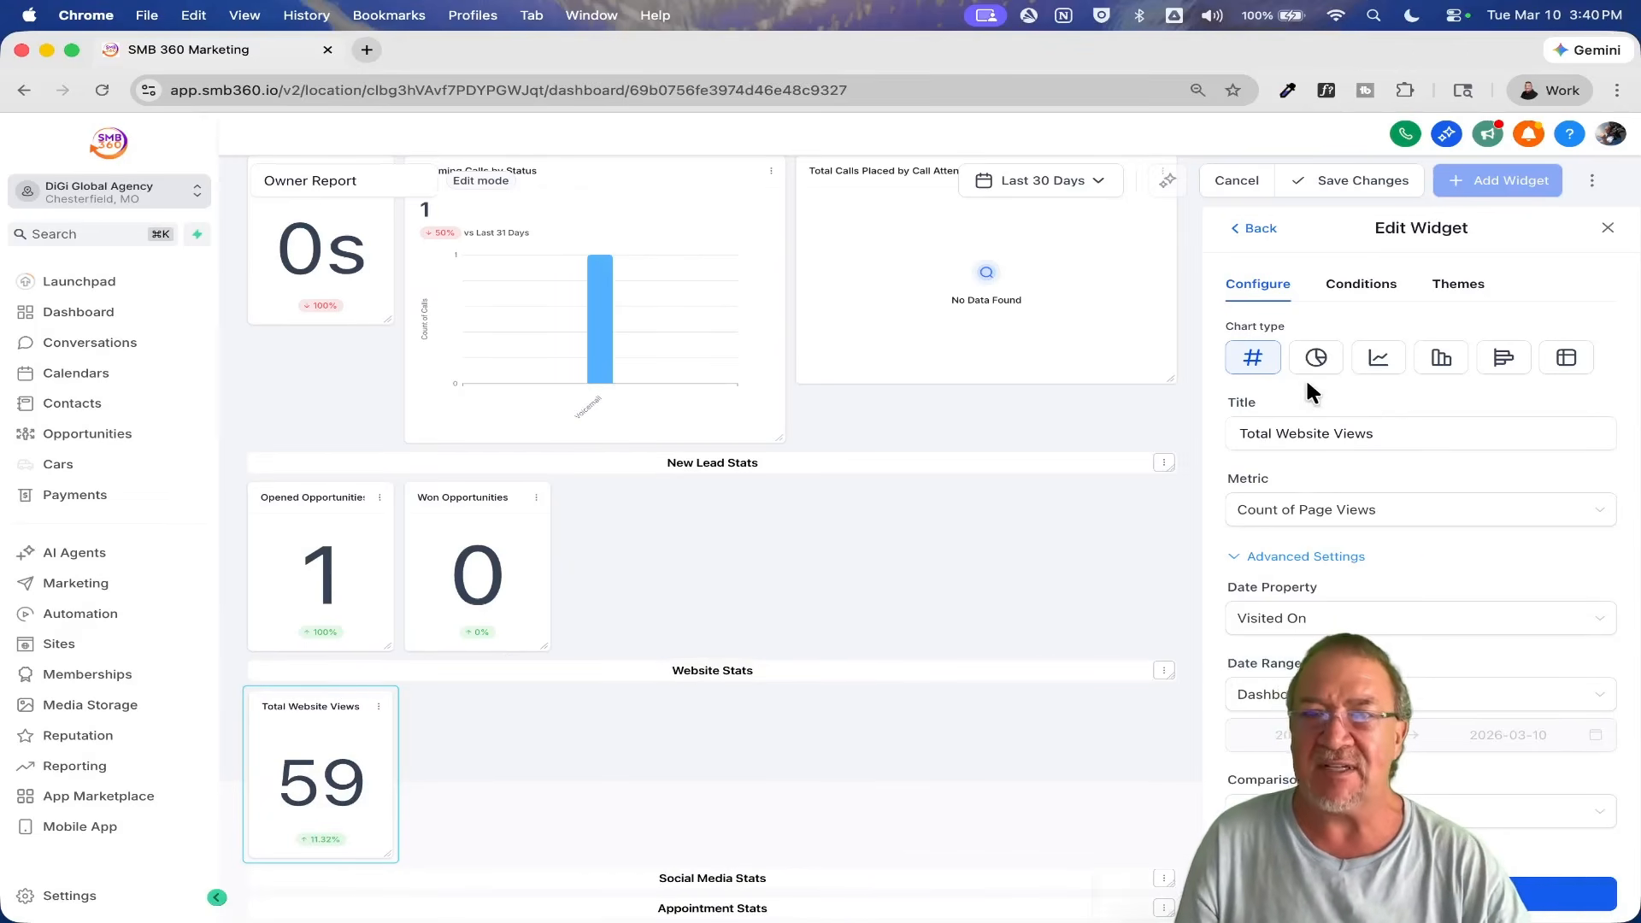
# Step: Add a Total Posts number widget from the social media widgets and place it under the Social Media Stats title
pyautogui.click(1261, 231)
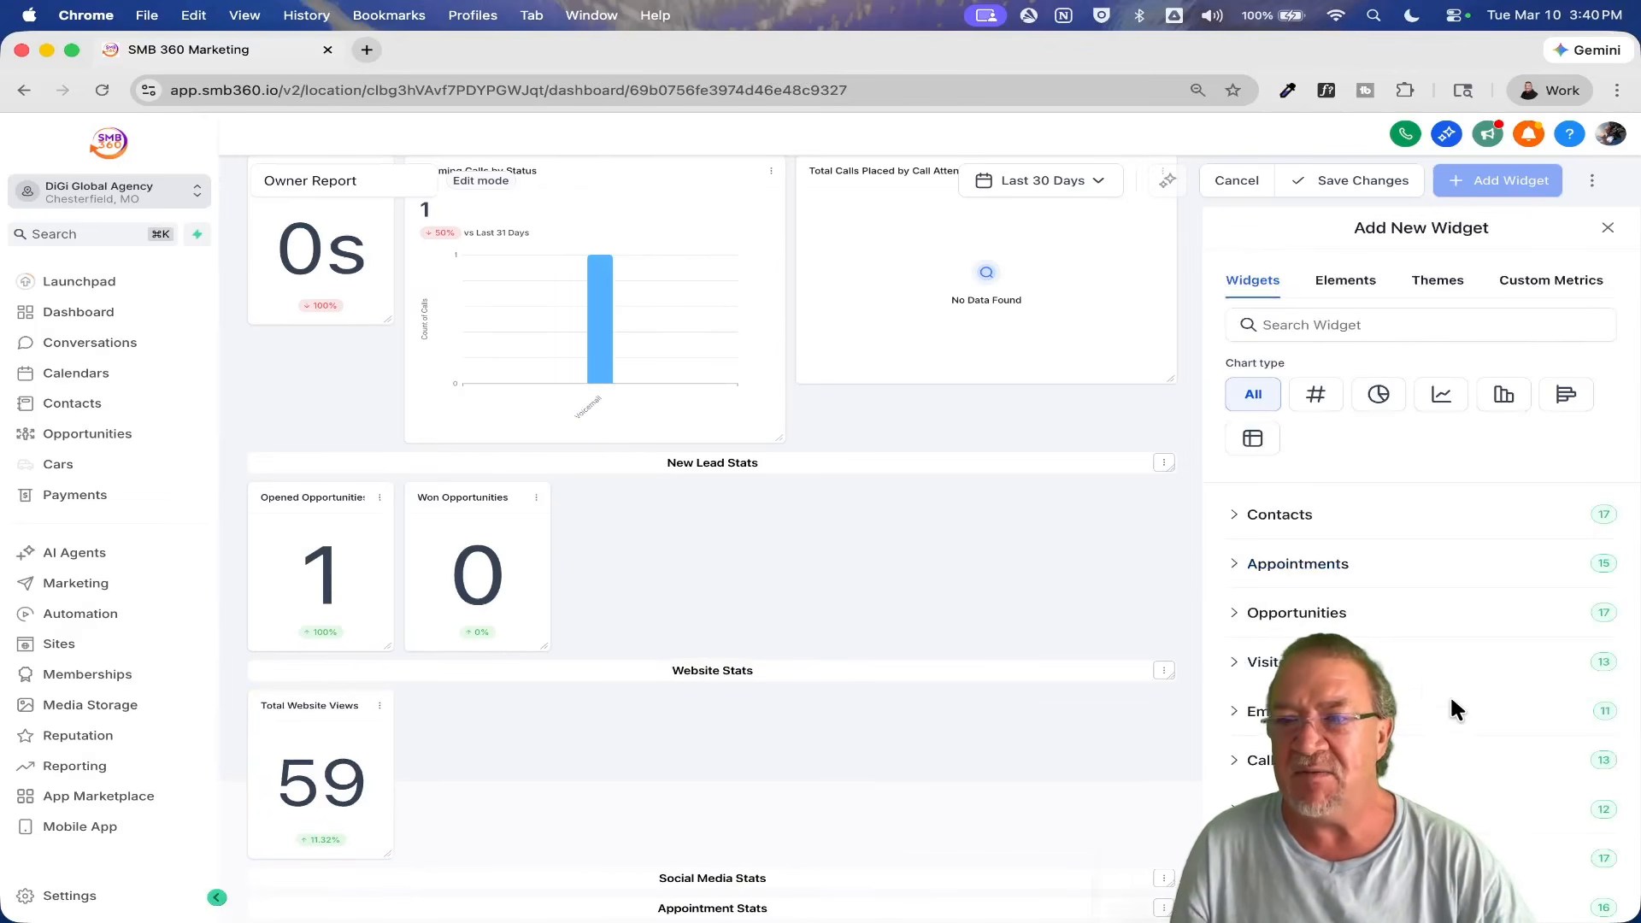
pyautogui.scroll(-4, 1456, 709)
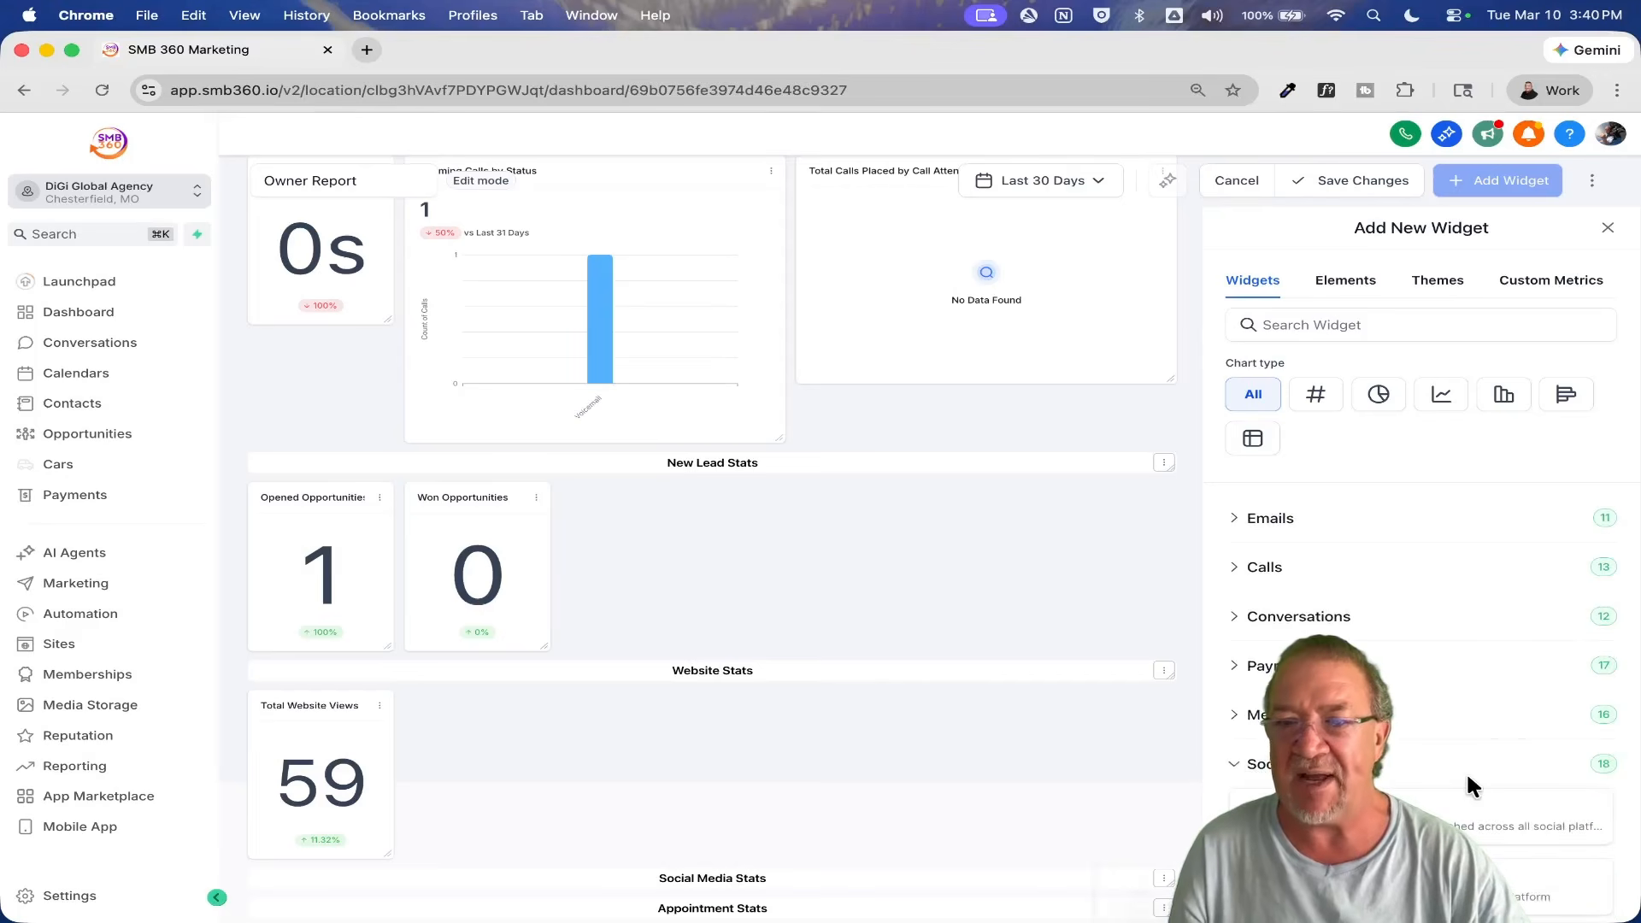
pyautogui.scroll(-3, 1472, 786)
pyautogui.click(1333, 568)
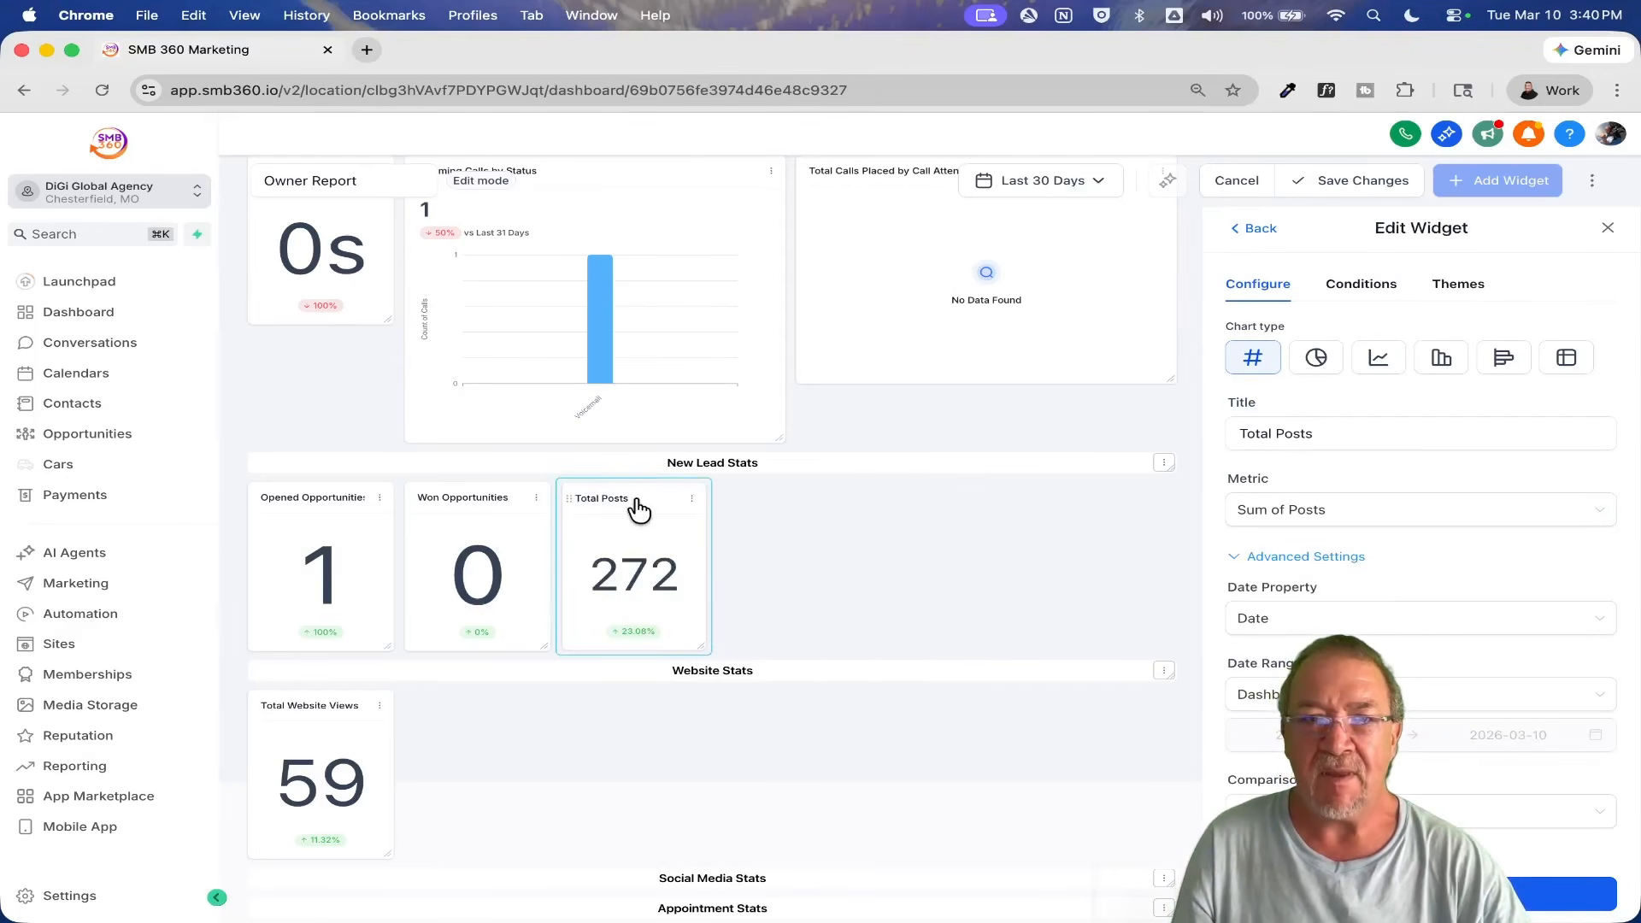
pyautogui.moveTo(639, 510); pyautogui.dragTo(352, 876)
pyautogui.scroll(-2, 588, 761)
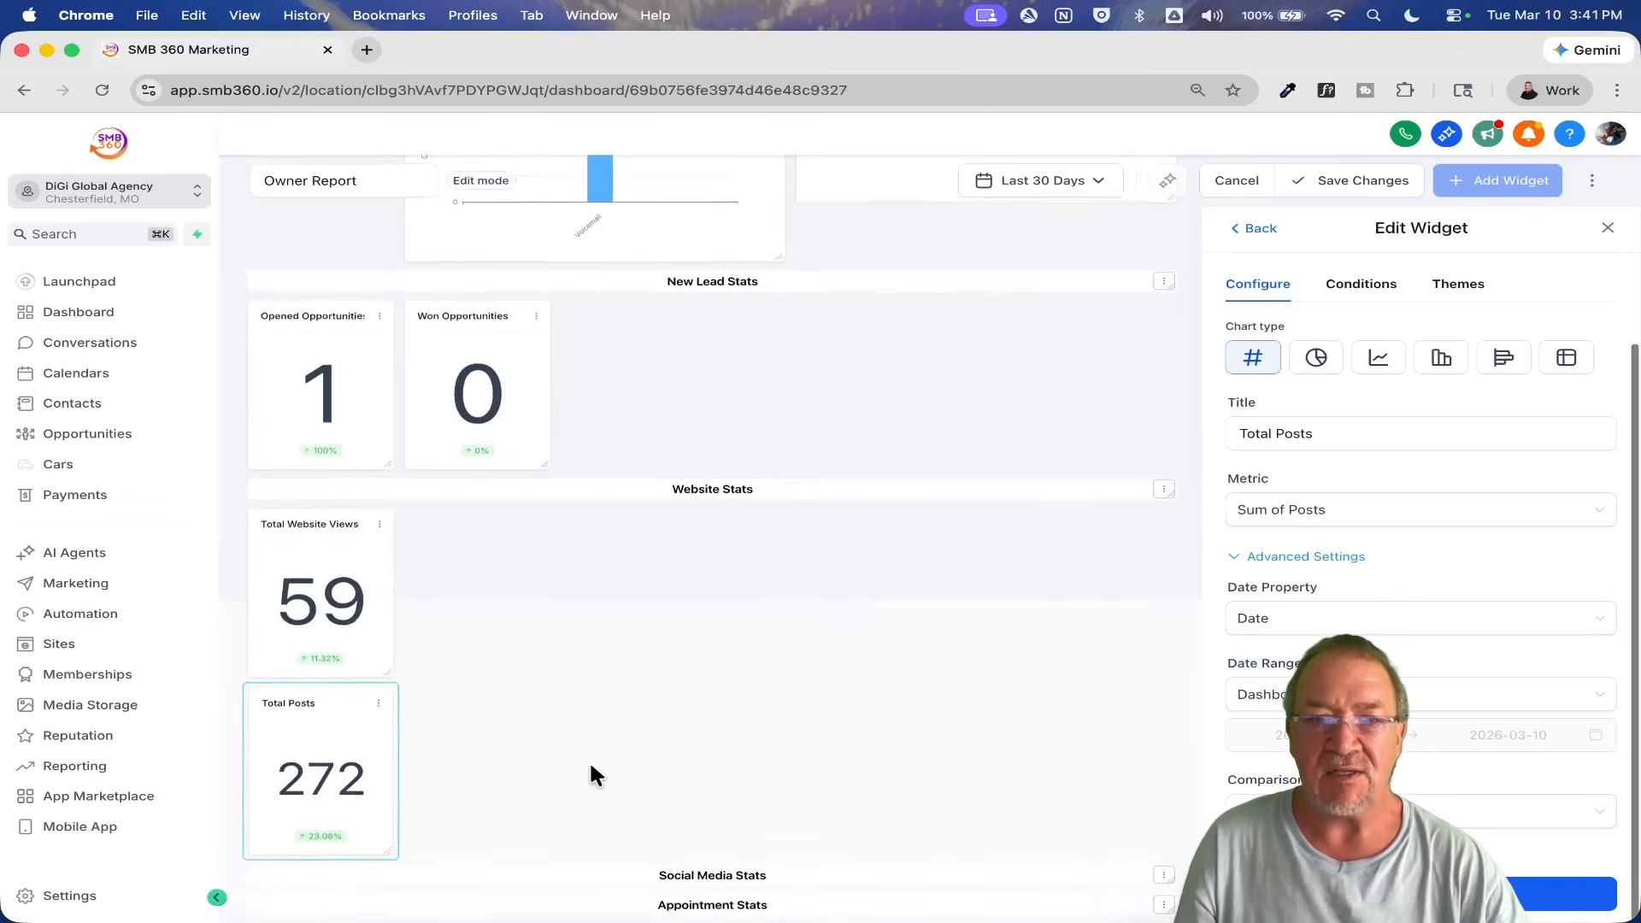
pyautogui.moveTo(290, 692); pyautogui.dragTo(327, 729)
# Step: Add an Appointment Count number widget from the Appointments category under the Appointment Stats title and save the dashboard changes
pyautogui.click(1250, 233)
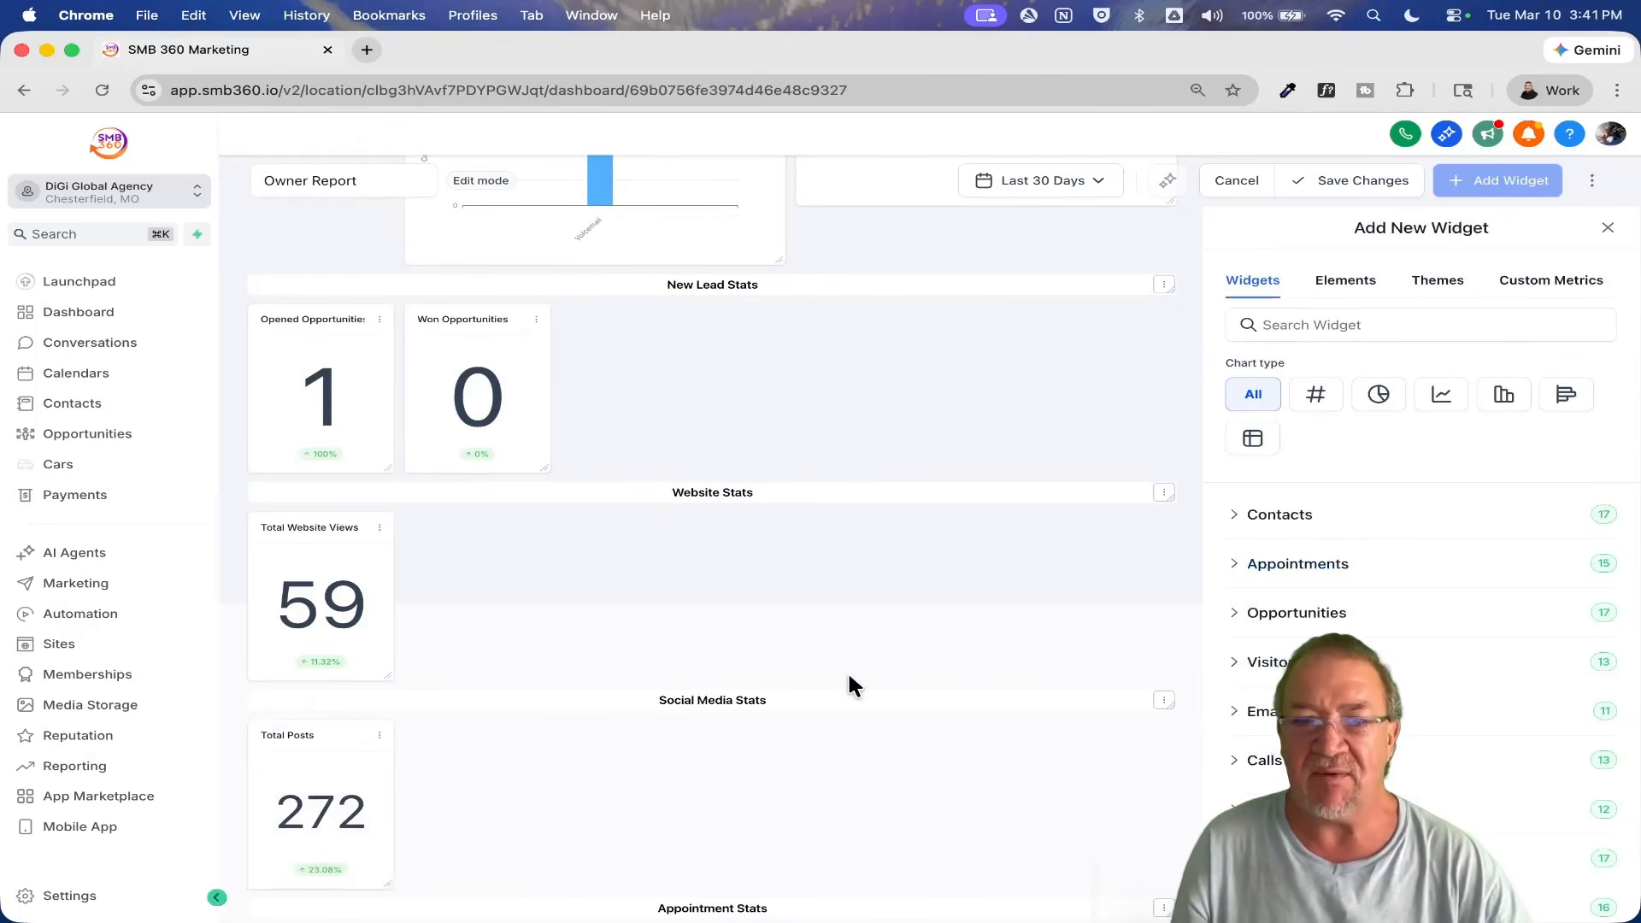
pyautogui.click(1241, 562)
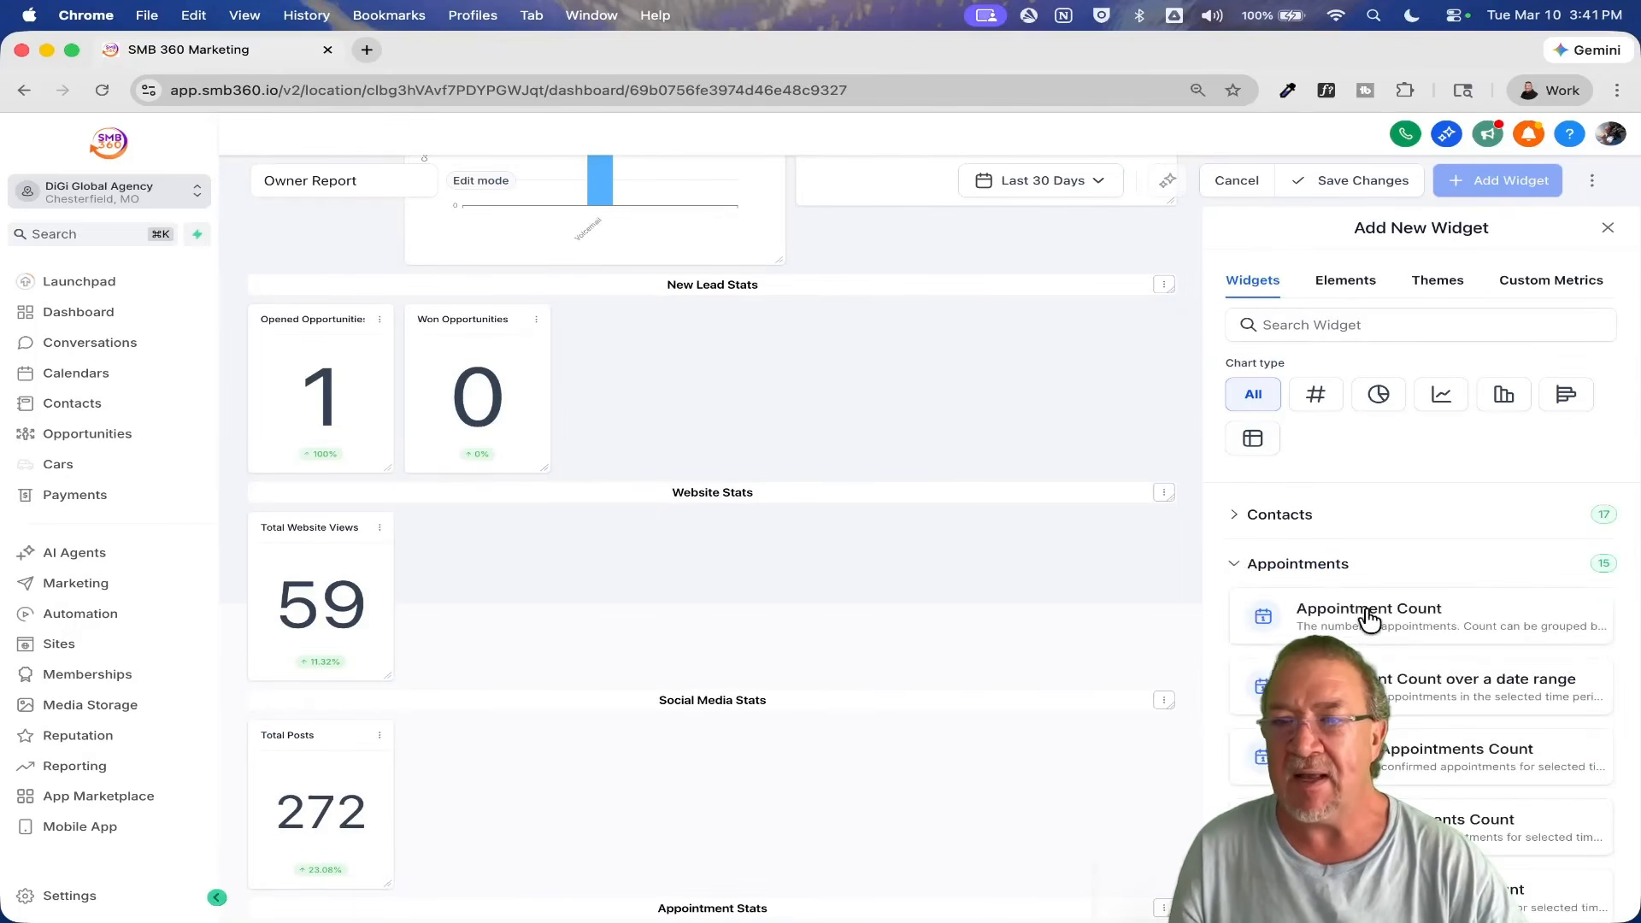
pyautogui.click(1401, 623)
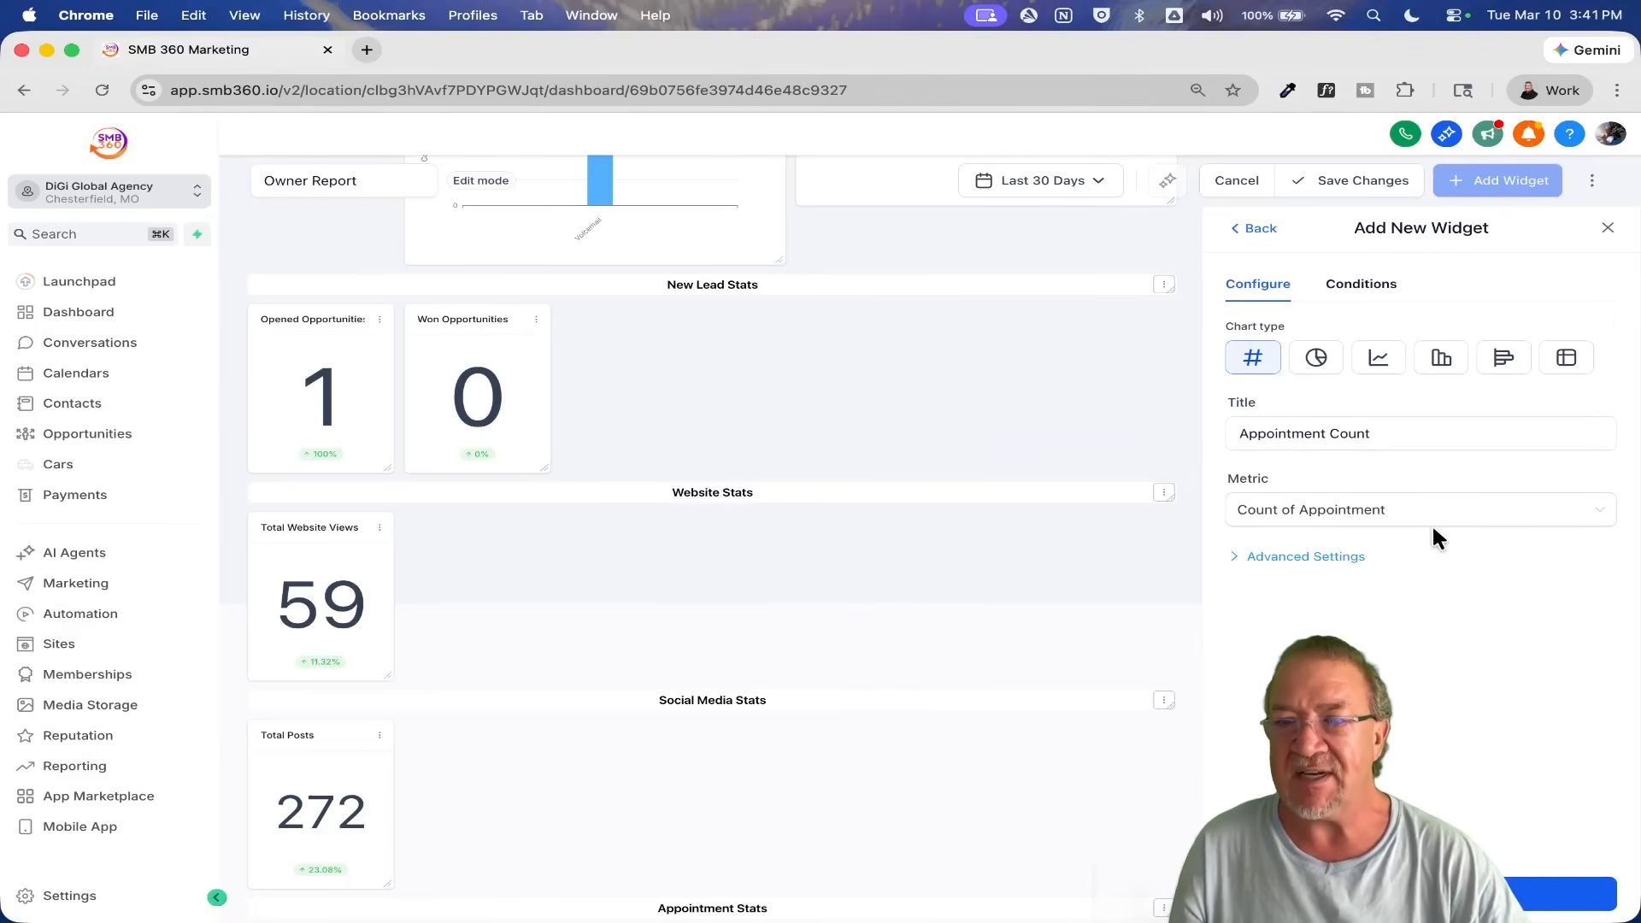
pyautogui.click(1560, 894)
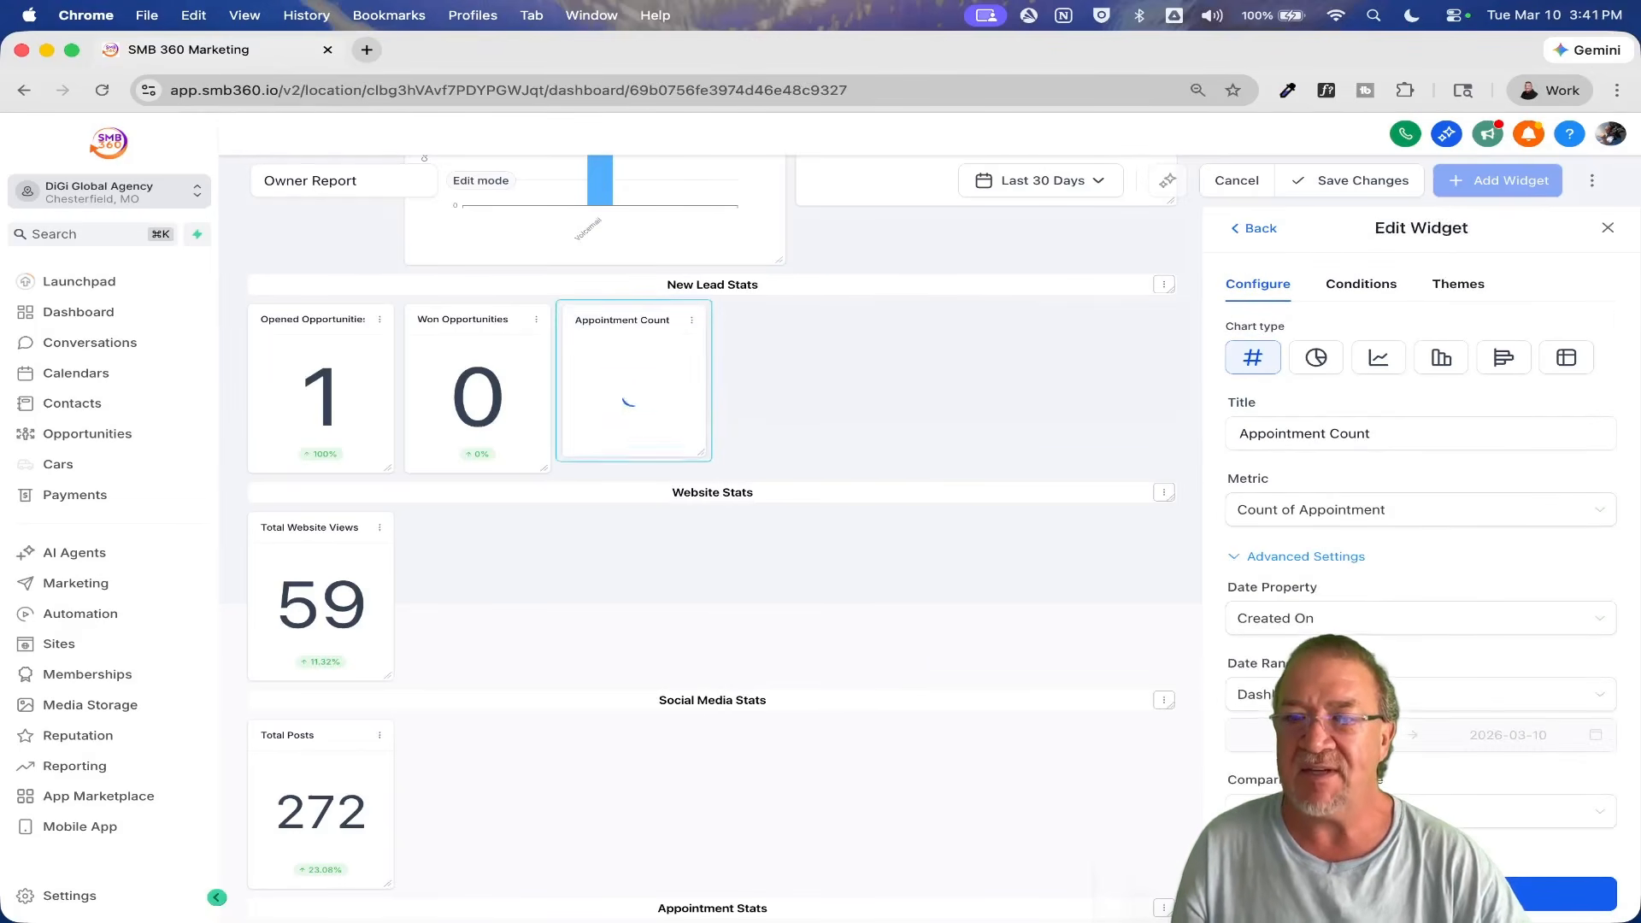
pyautogui.moveTo(603, 323); pyautogui.dragTo(380, 907)
pyautogui.scroll(-1, 692, 820)
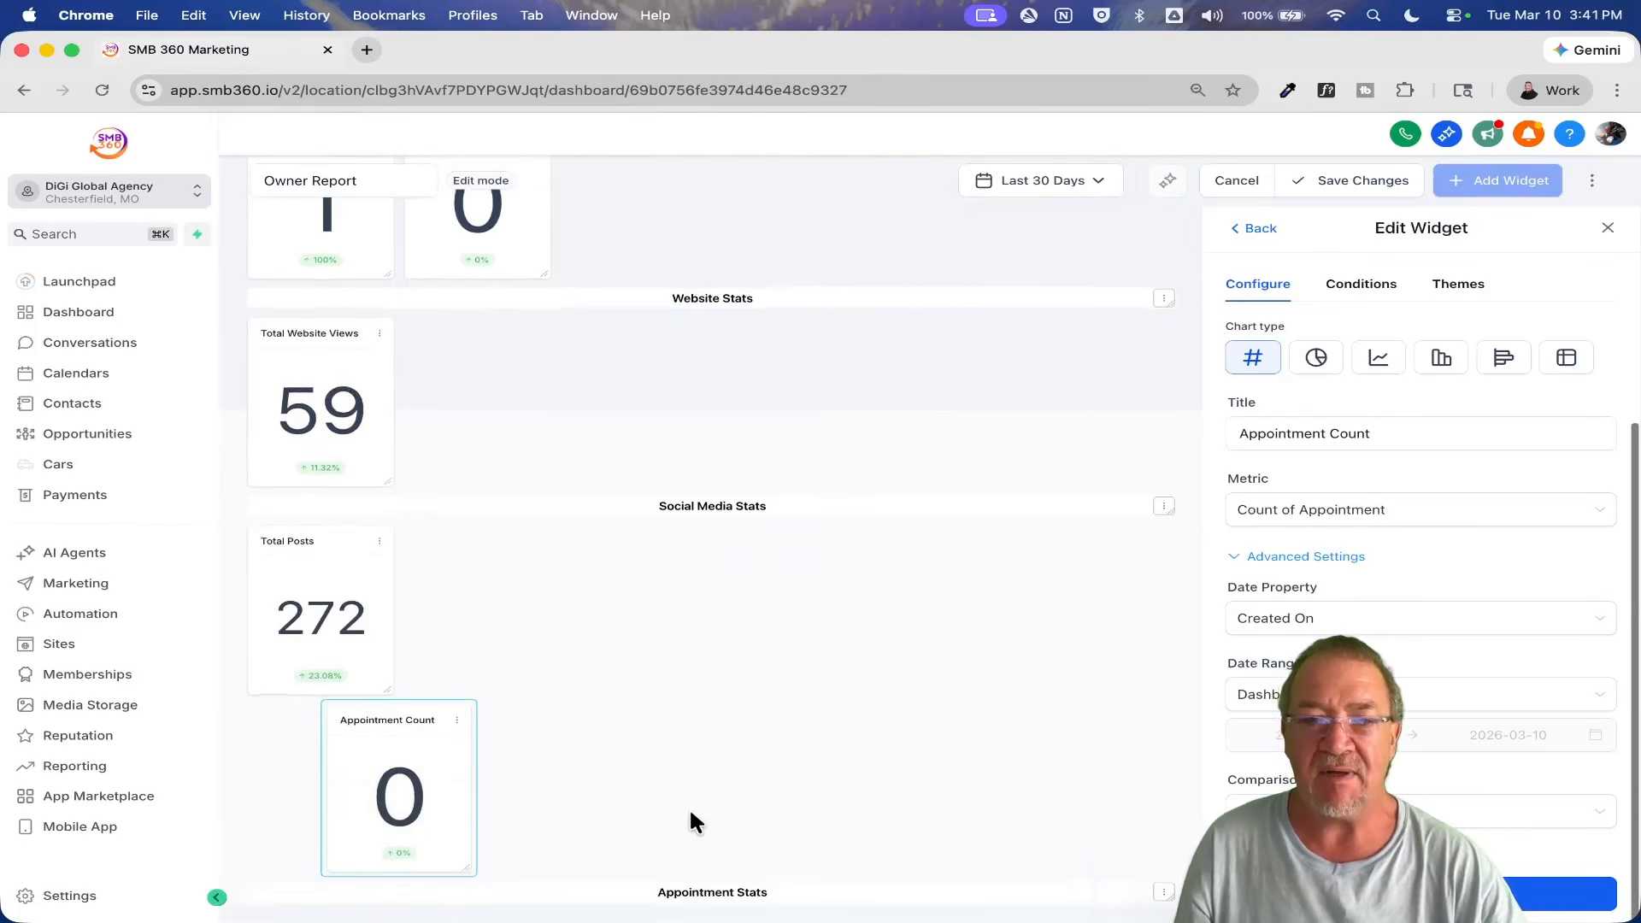
pyautogui.moveTo(411, 746); pyautogui.dragTo(306, 775)
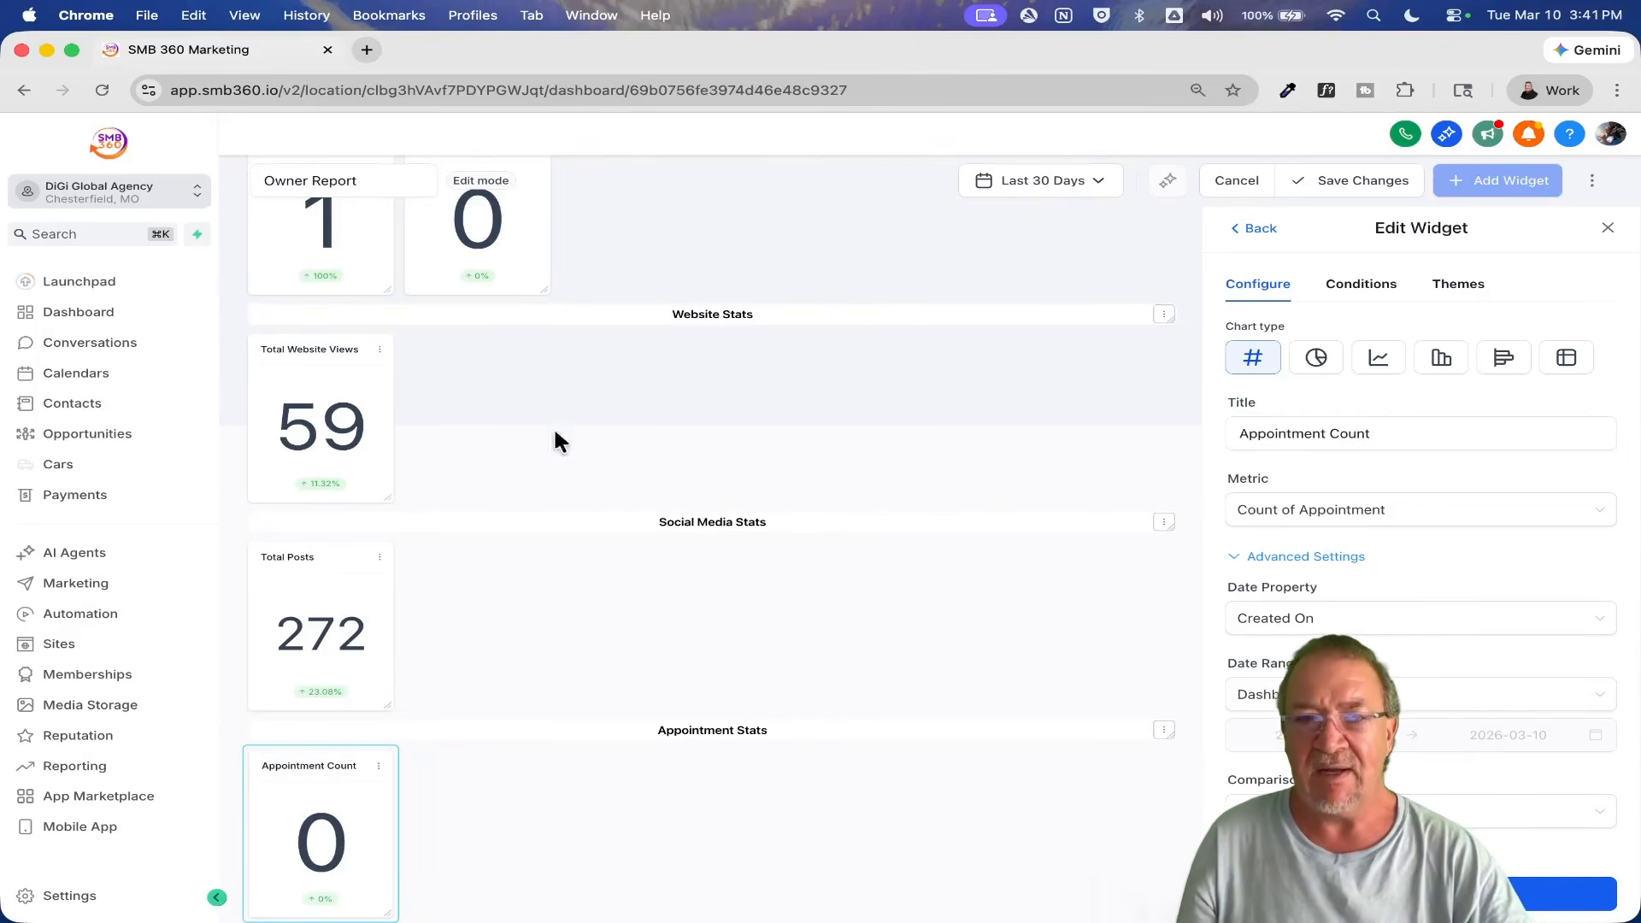
pyautogui.click(1343, 180)
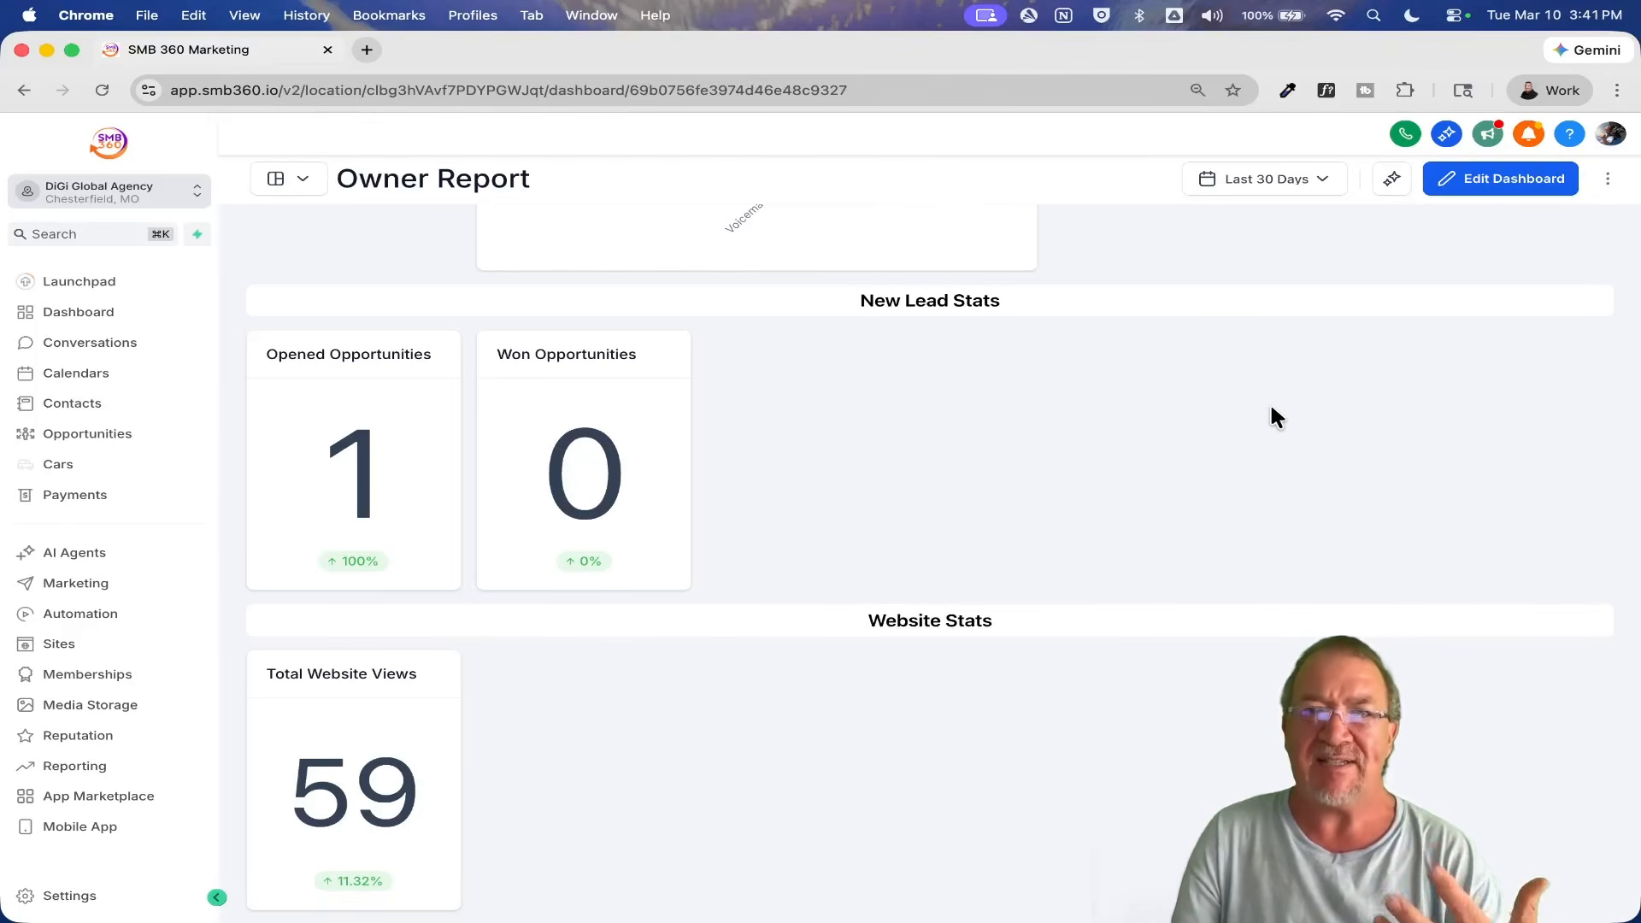
# Step: Apply a custom date range of 2026-03-10 to 2026-03-10 to the Owner Report dashboard
pyautogui.scroll(5, 1271, 411)
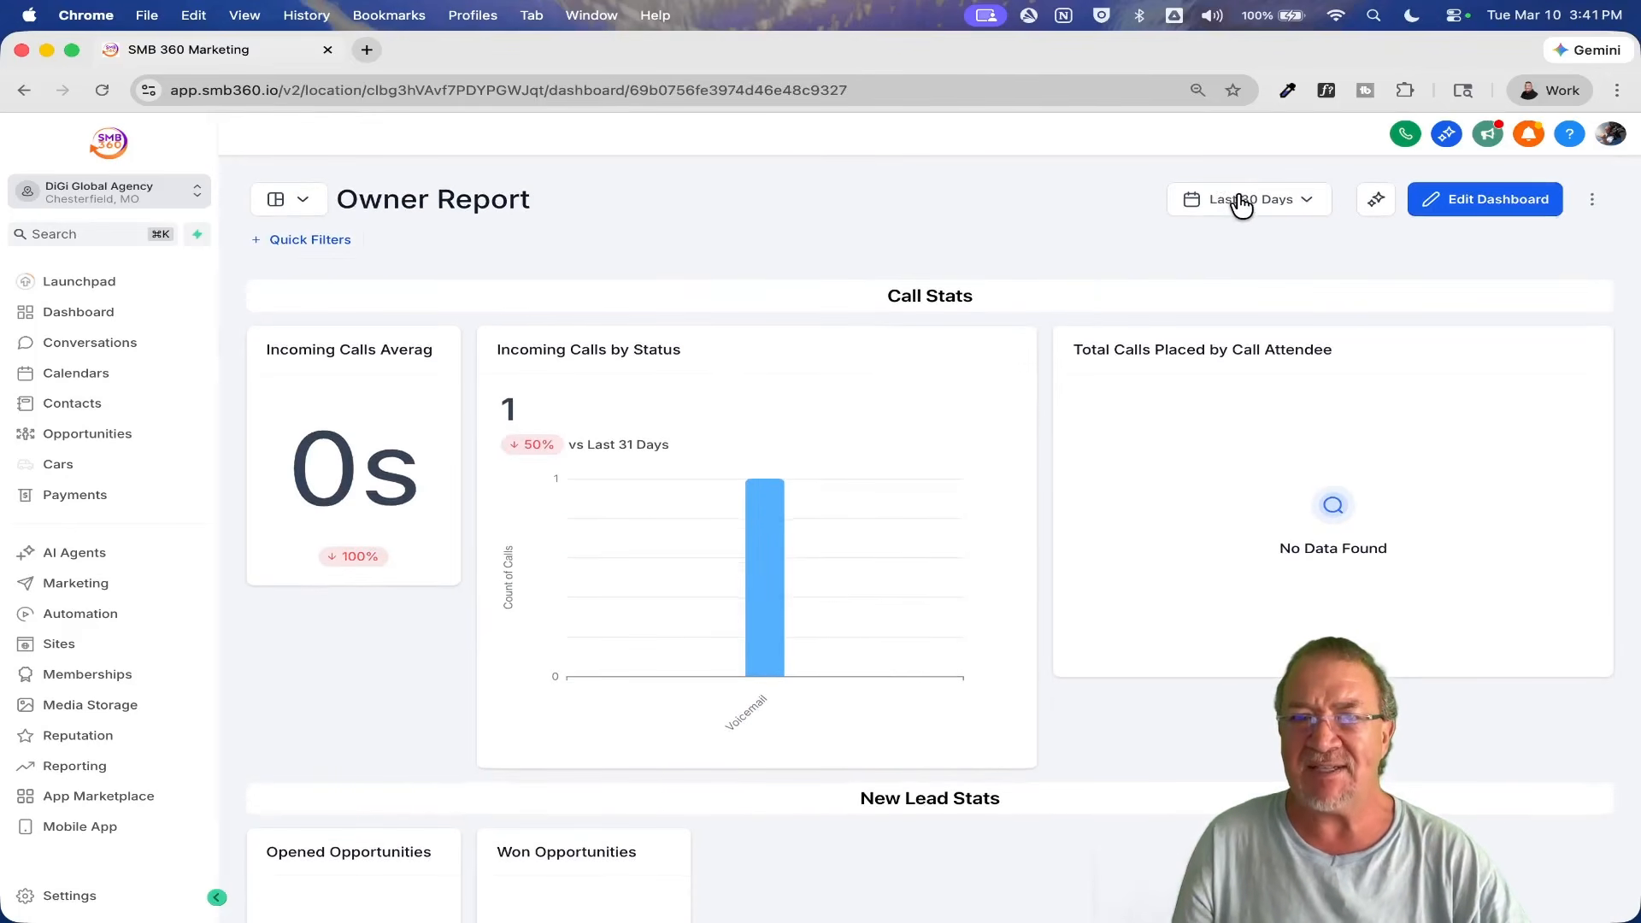
pyautogui.click(1240, 200)
pyautogui.click(771, 333)
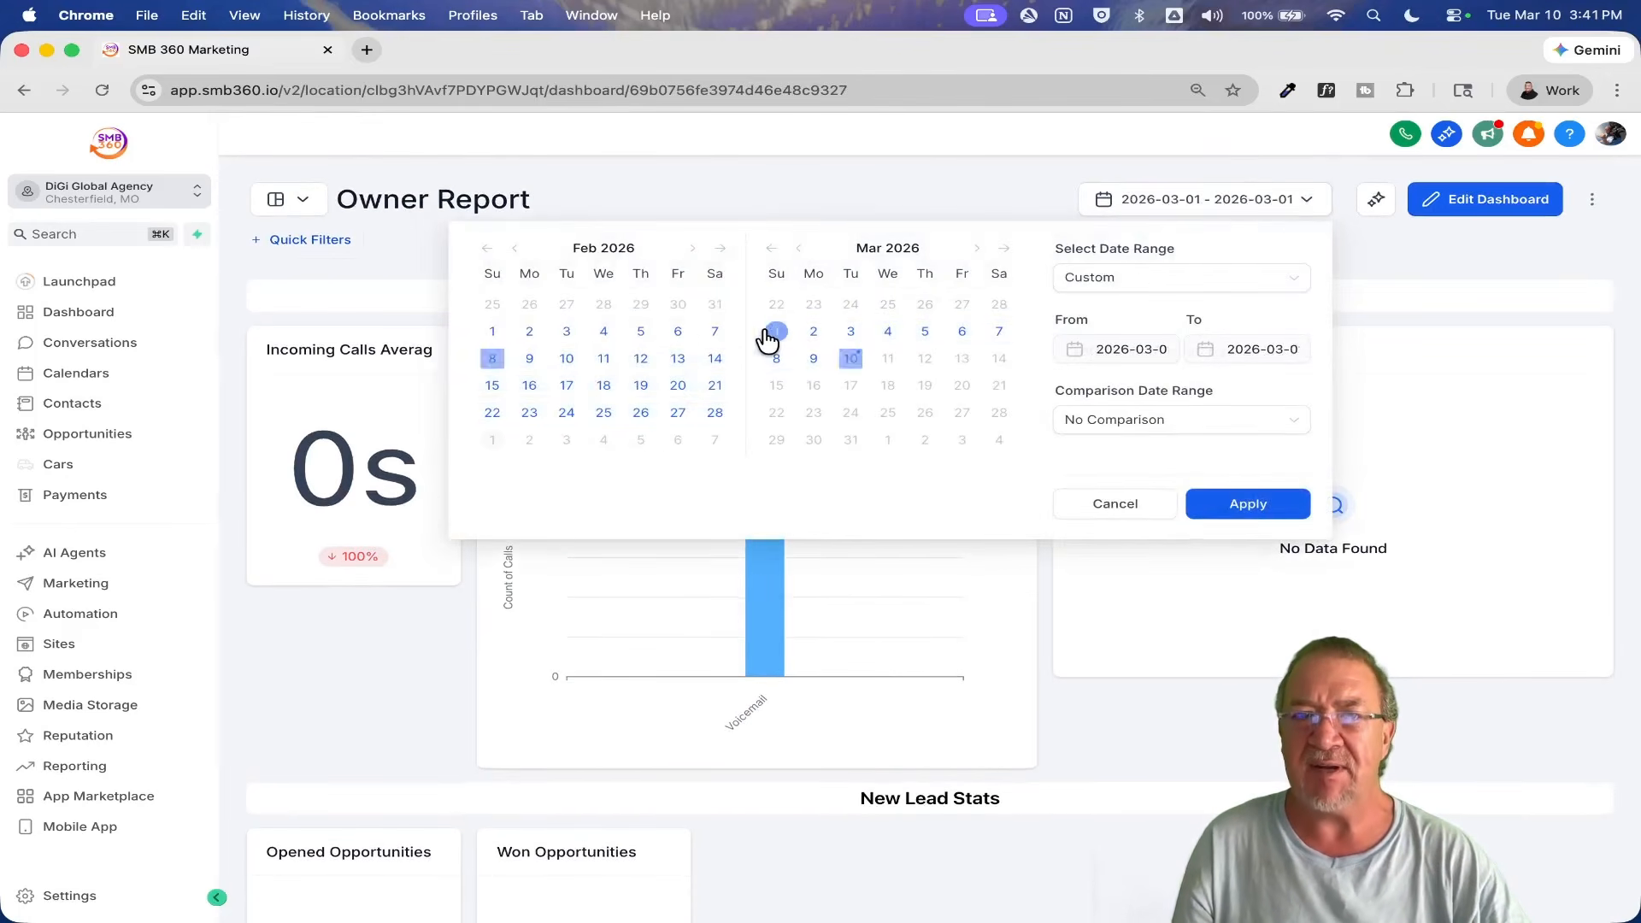
pyautogui.click(1159, 278)
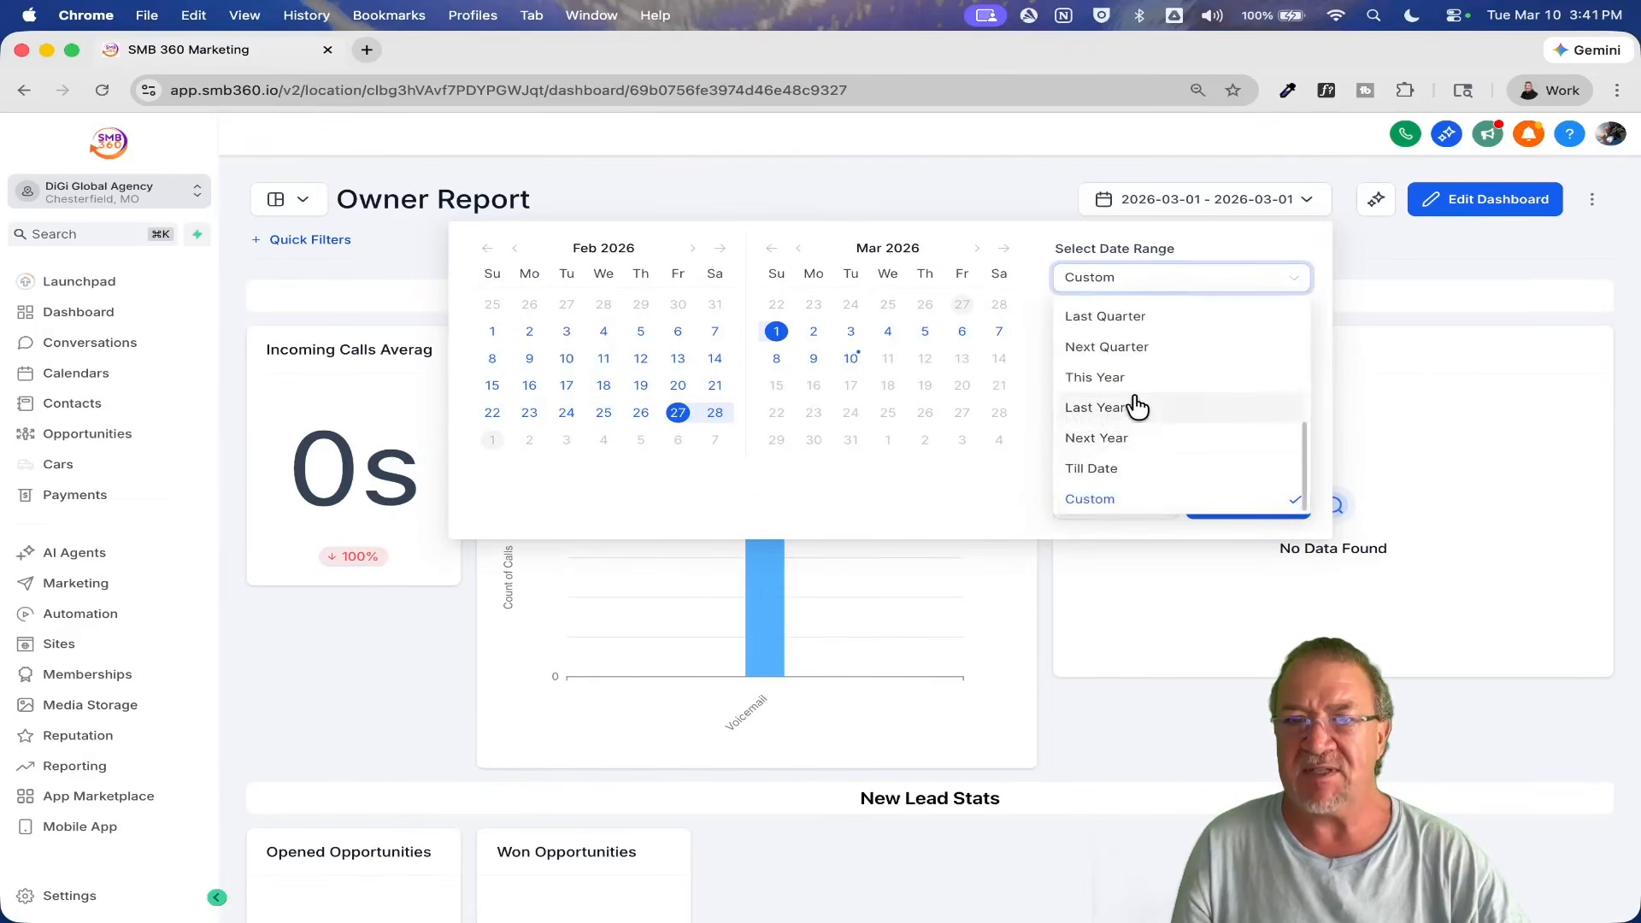
pyautogui.click(895, 365)
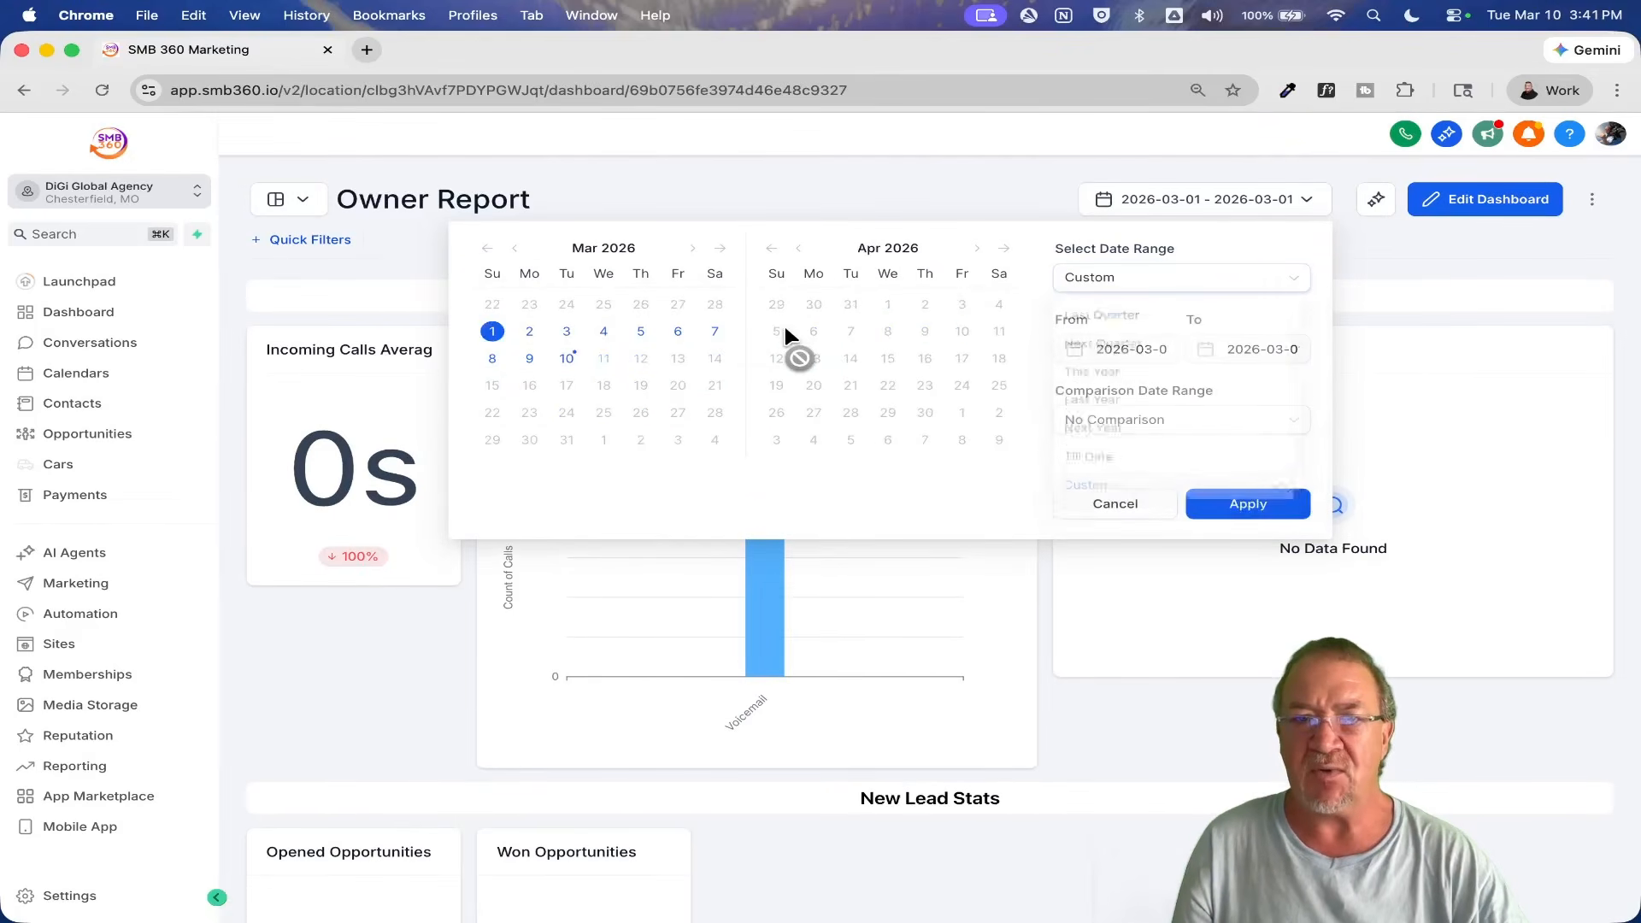
pyautogui.click(1255, 496)
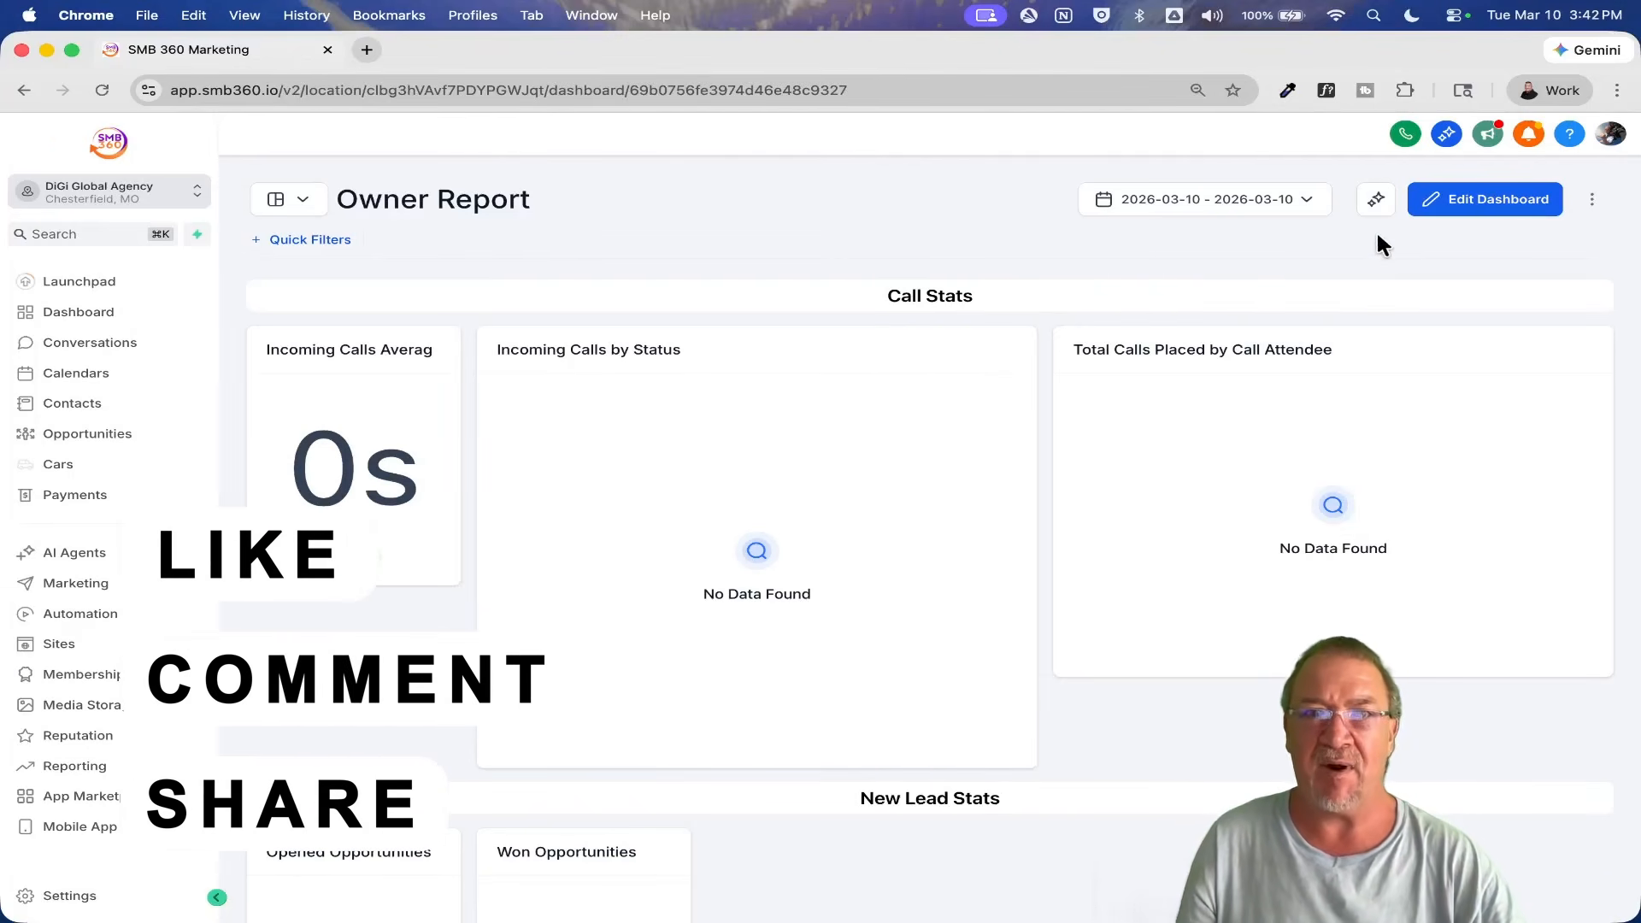
# Step: Open the Owner Report's permission settings and examine the access levels for Agency User, Account Admin and Account User
pyautogui.click(1592, 202)
pyautogui.click(1440, 385)
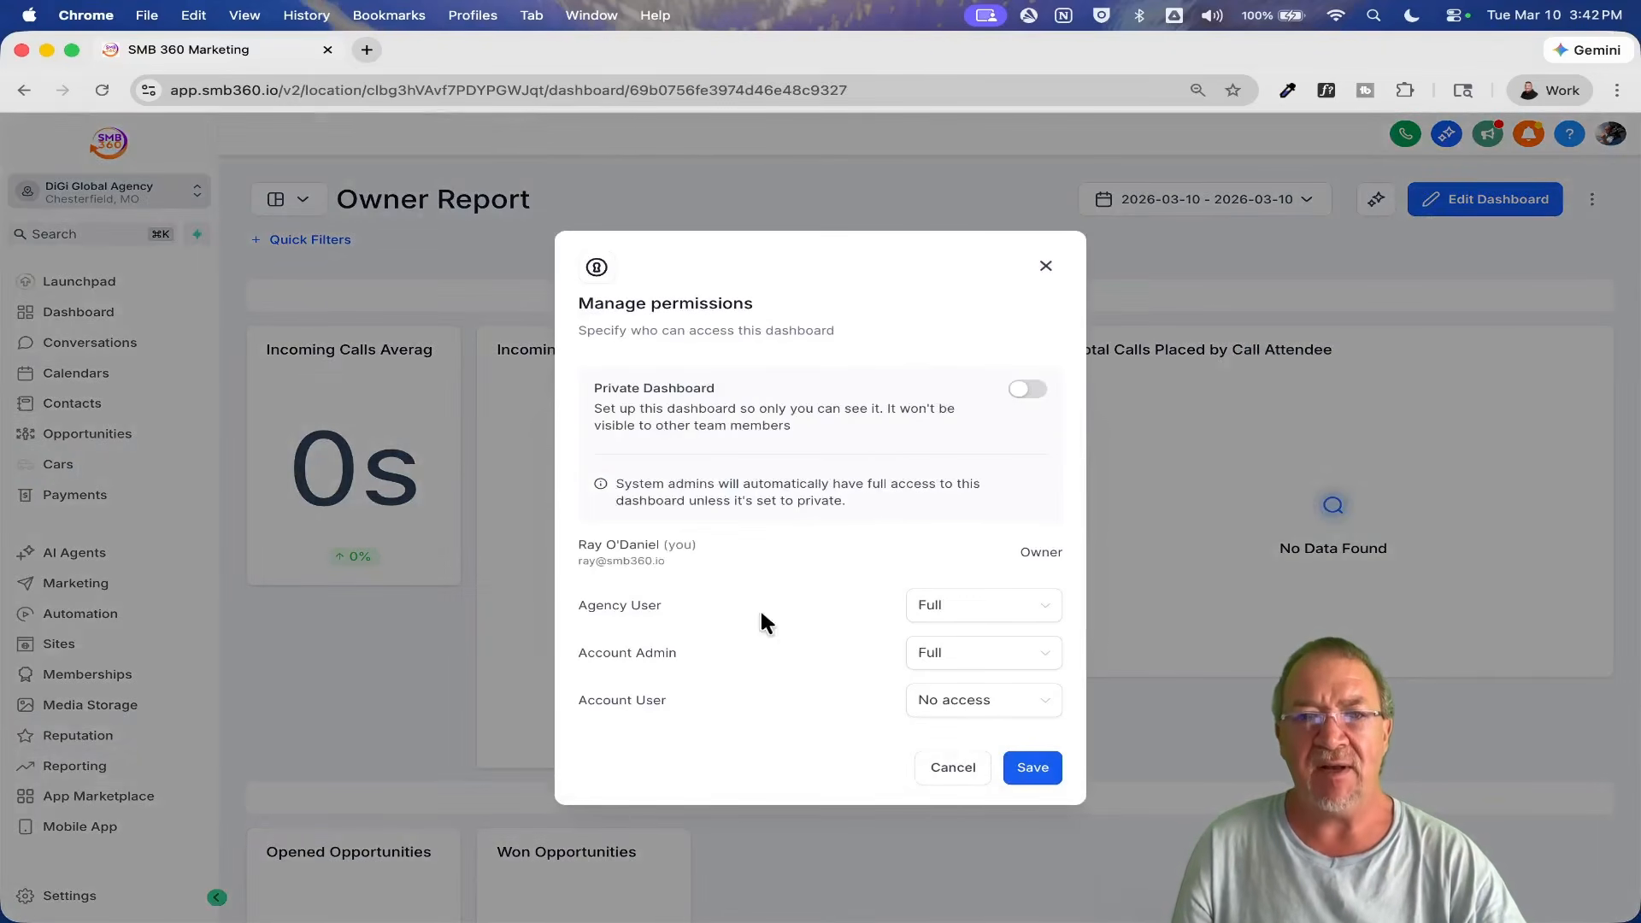
pyautogui.scroll(5, 1042, 702)
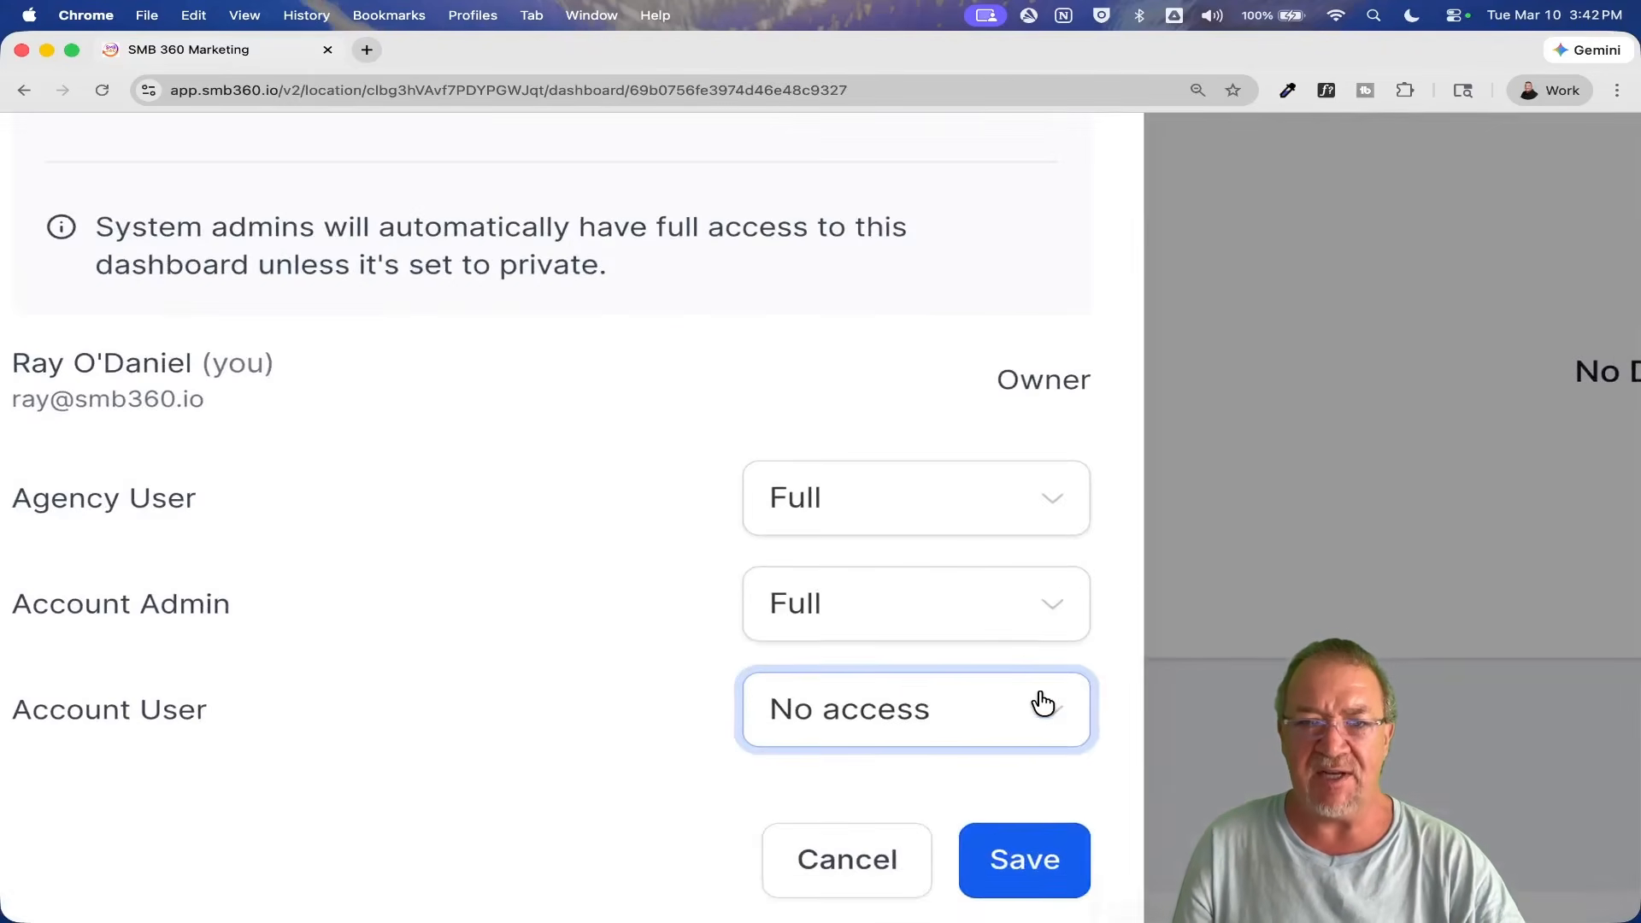
pyautogui.click(929, 625)
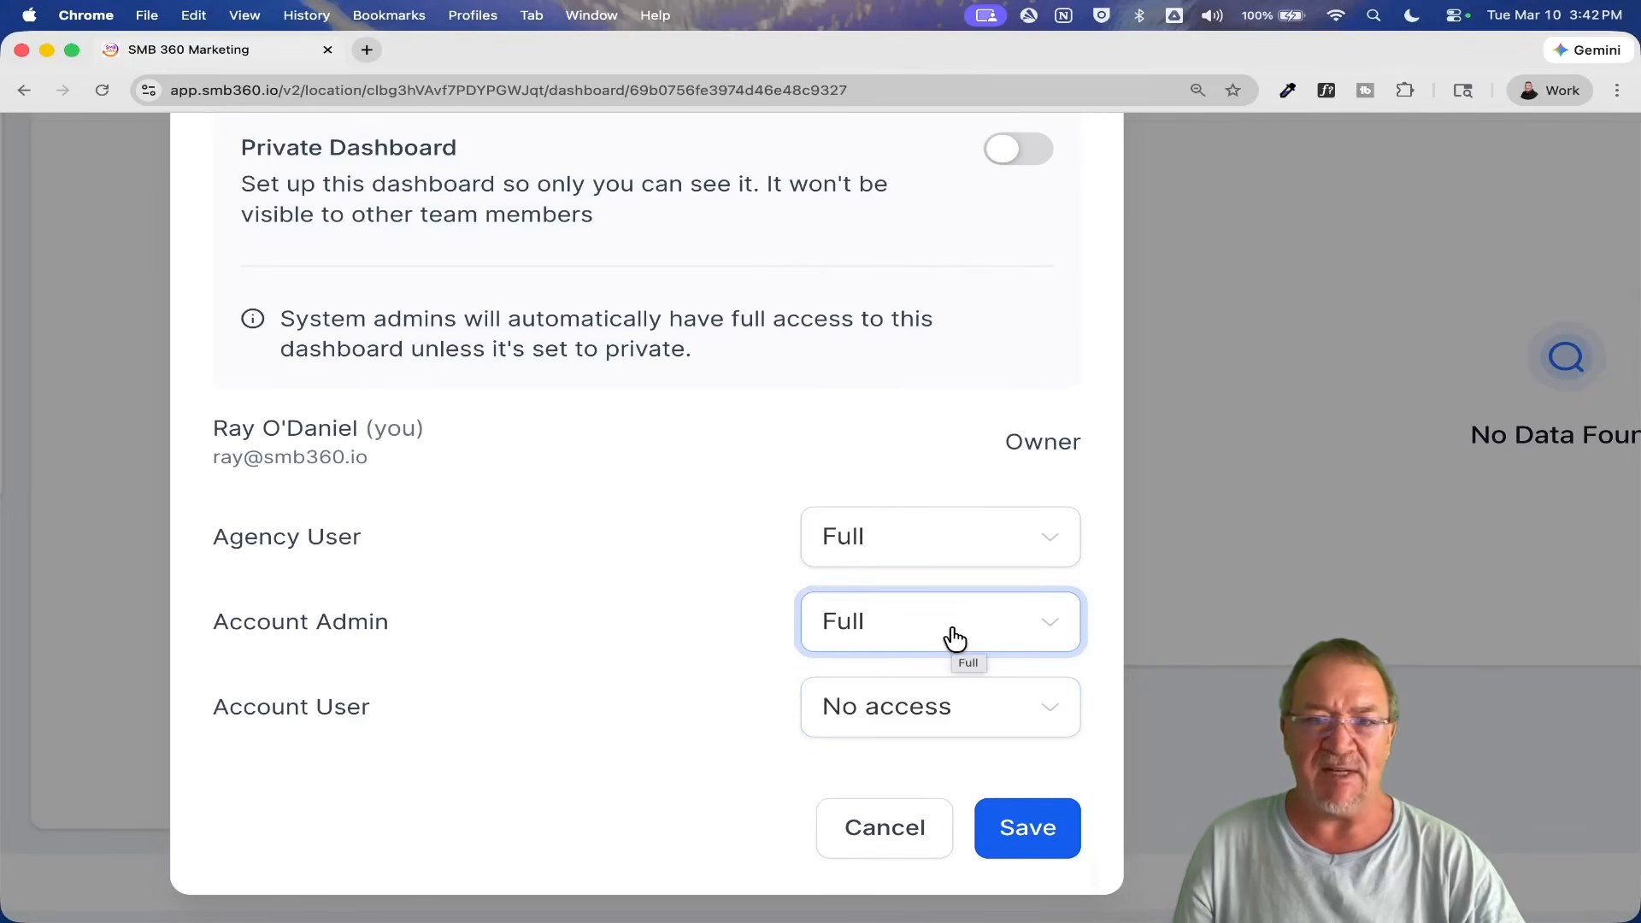
pyautogui.click(458, 812)
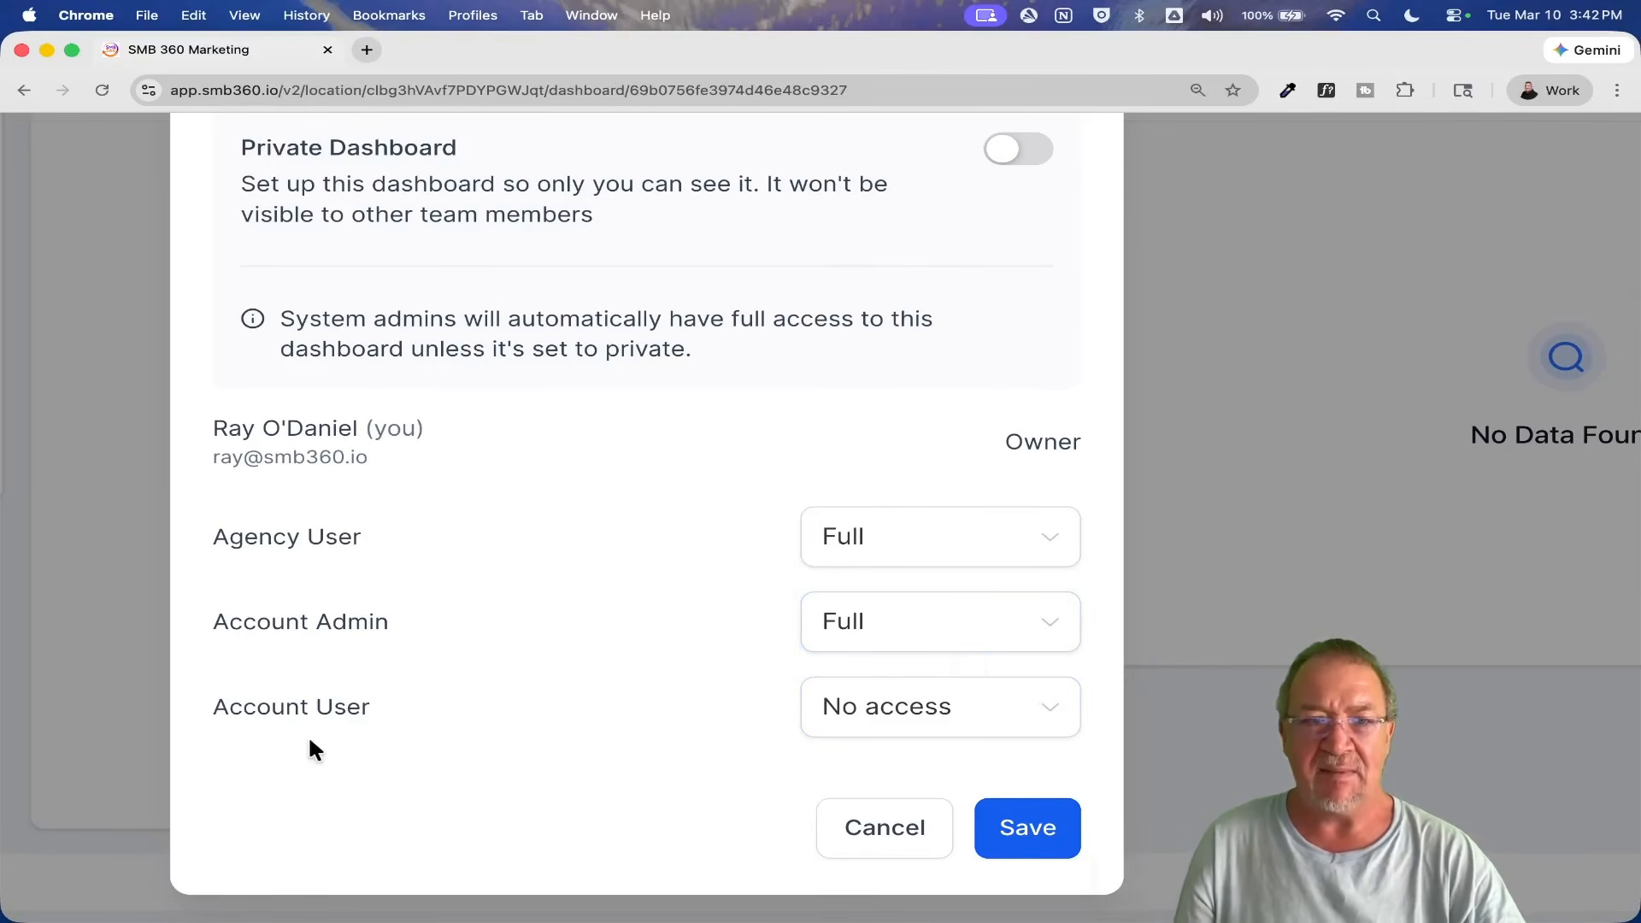
# Step: Check the access level choice for Account User and close the Owner Report's permission settings without saving
pyautogui.click(1019, 719)
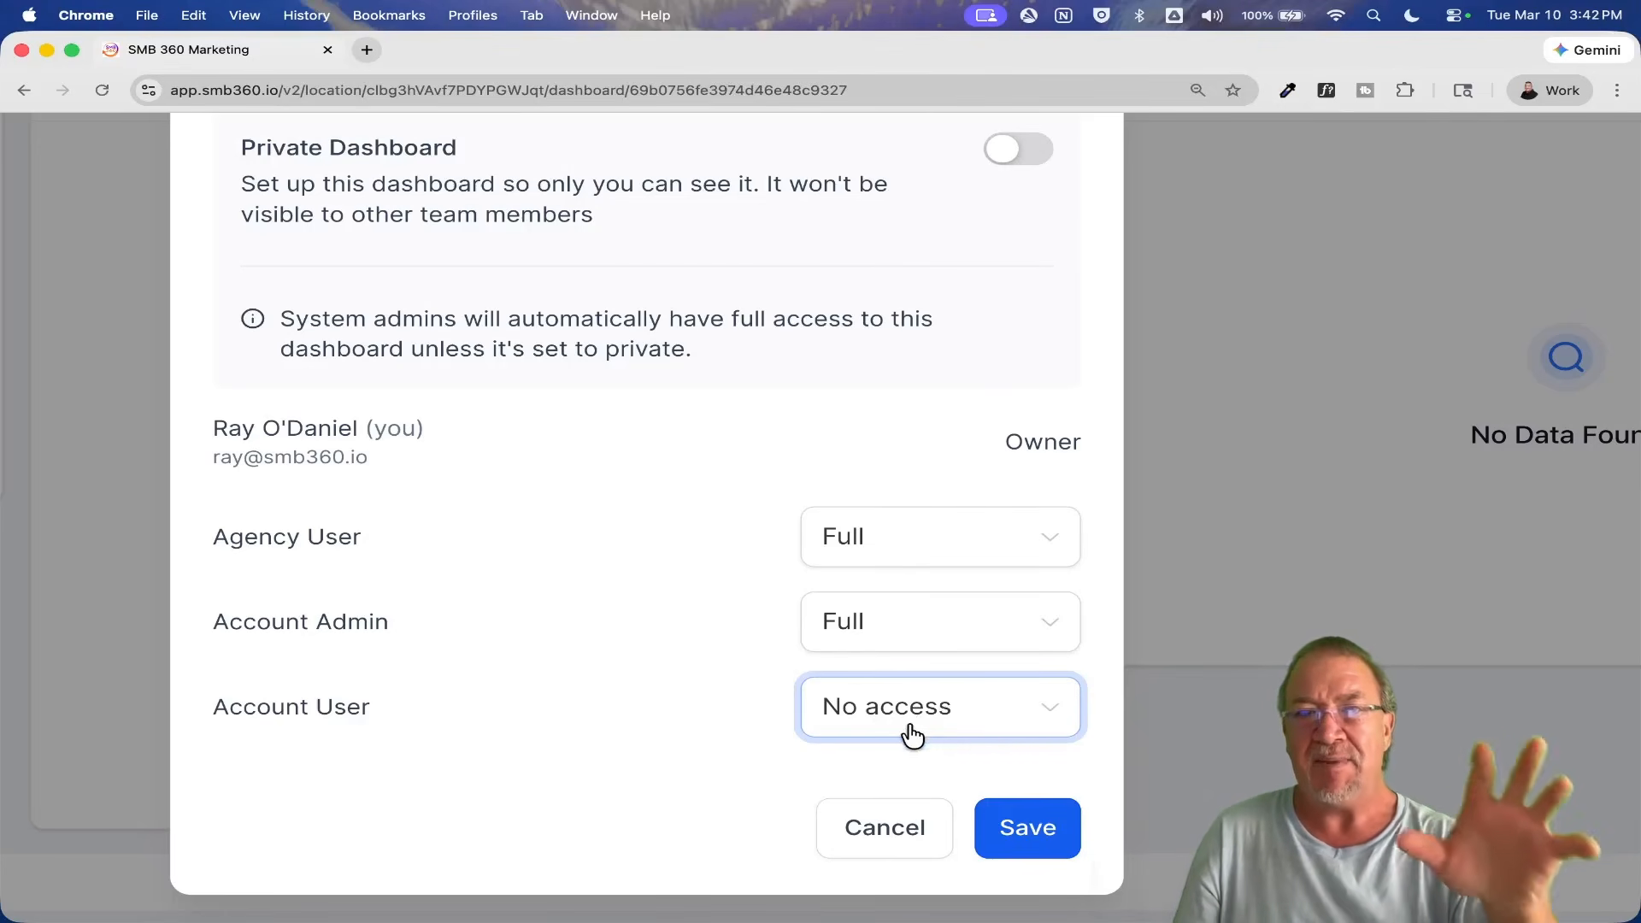
pyautogui.click(907, 831)
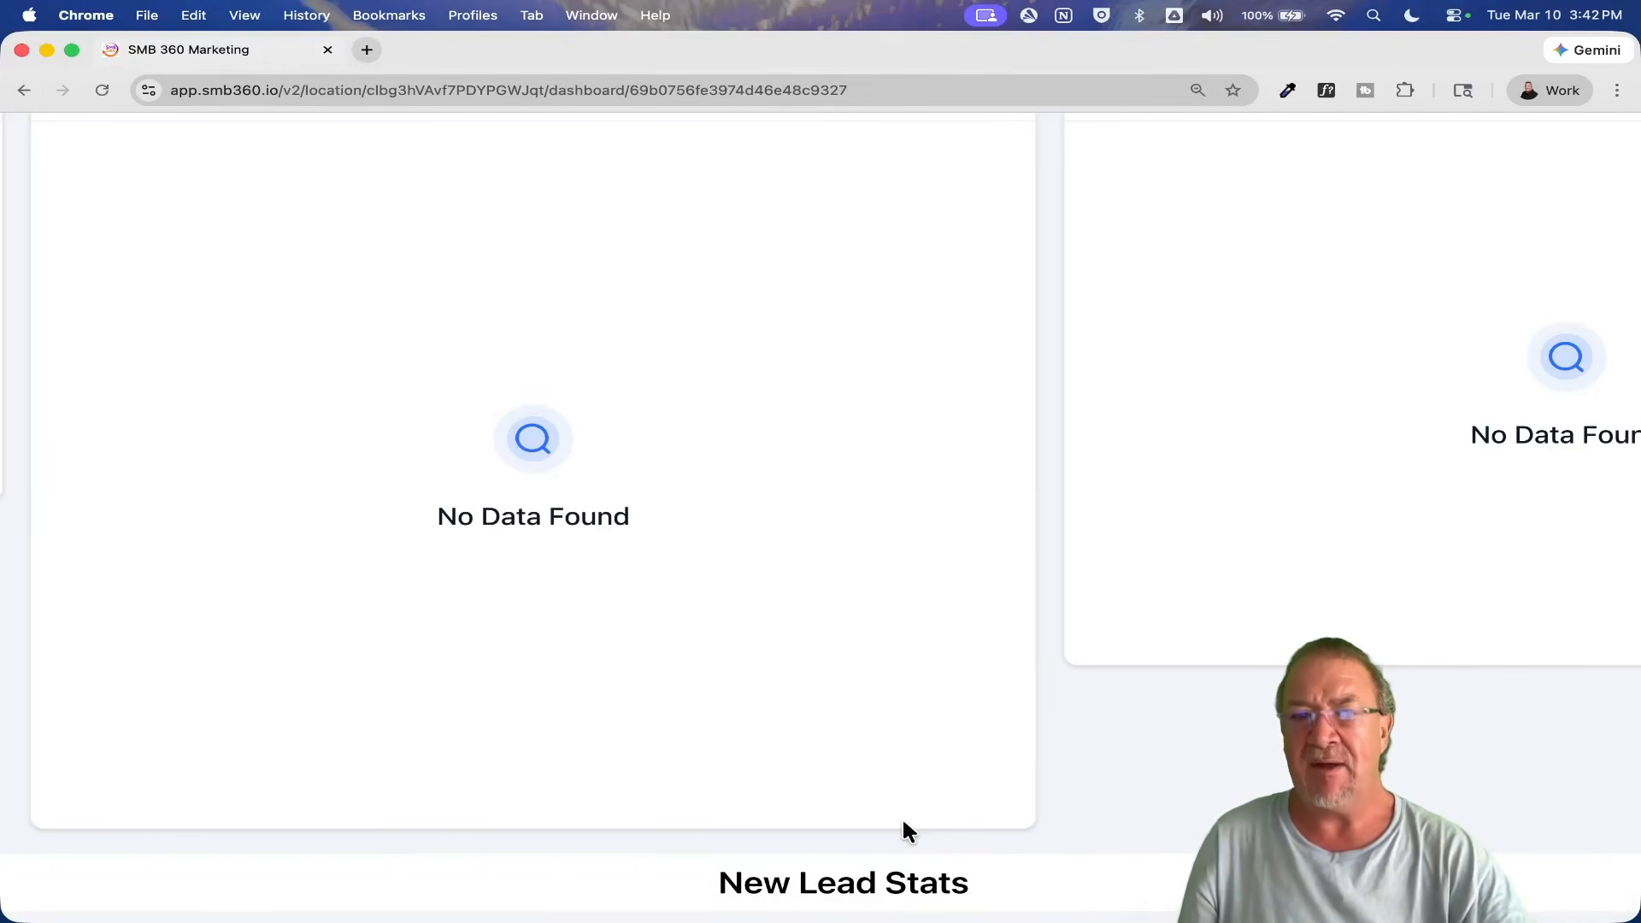
pyautogui.scroll(-5, 763, 717)
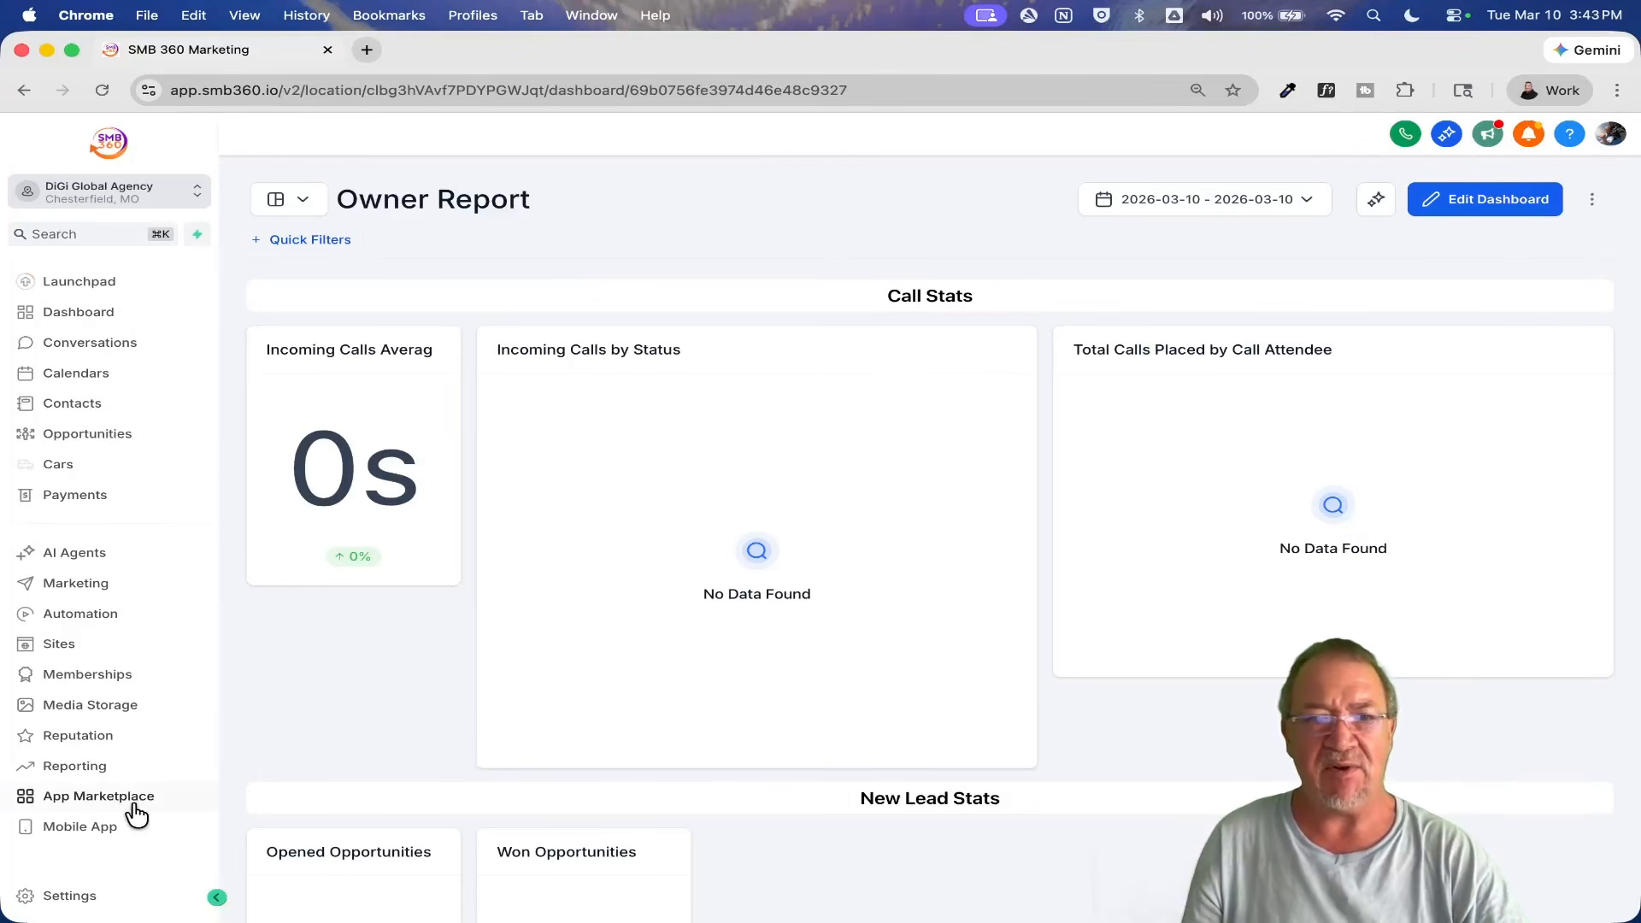
# Step: Create a new custom report by importing the existing Owner Report dashboard and look through the report's pages
pyautogui.click(64, 771)
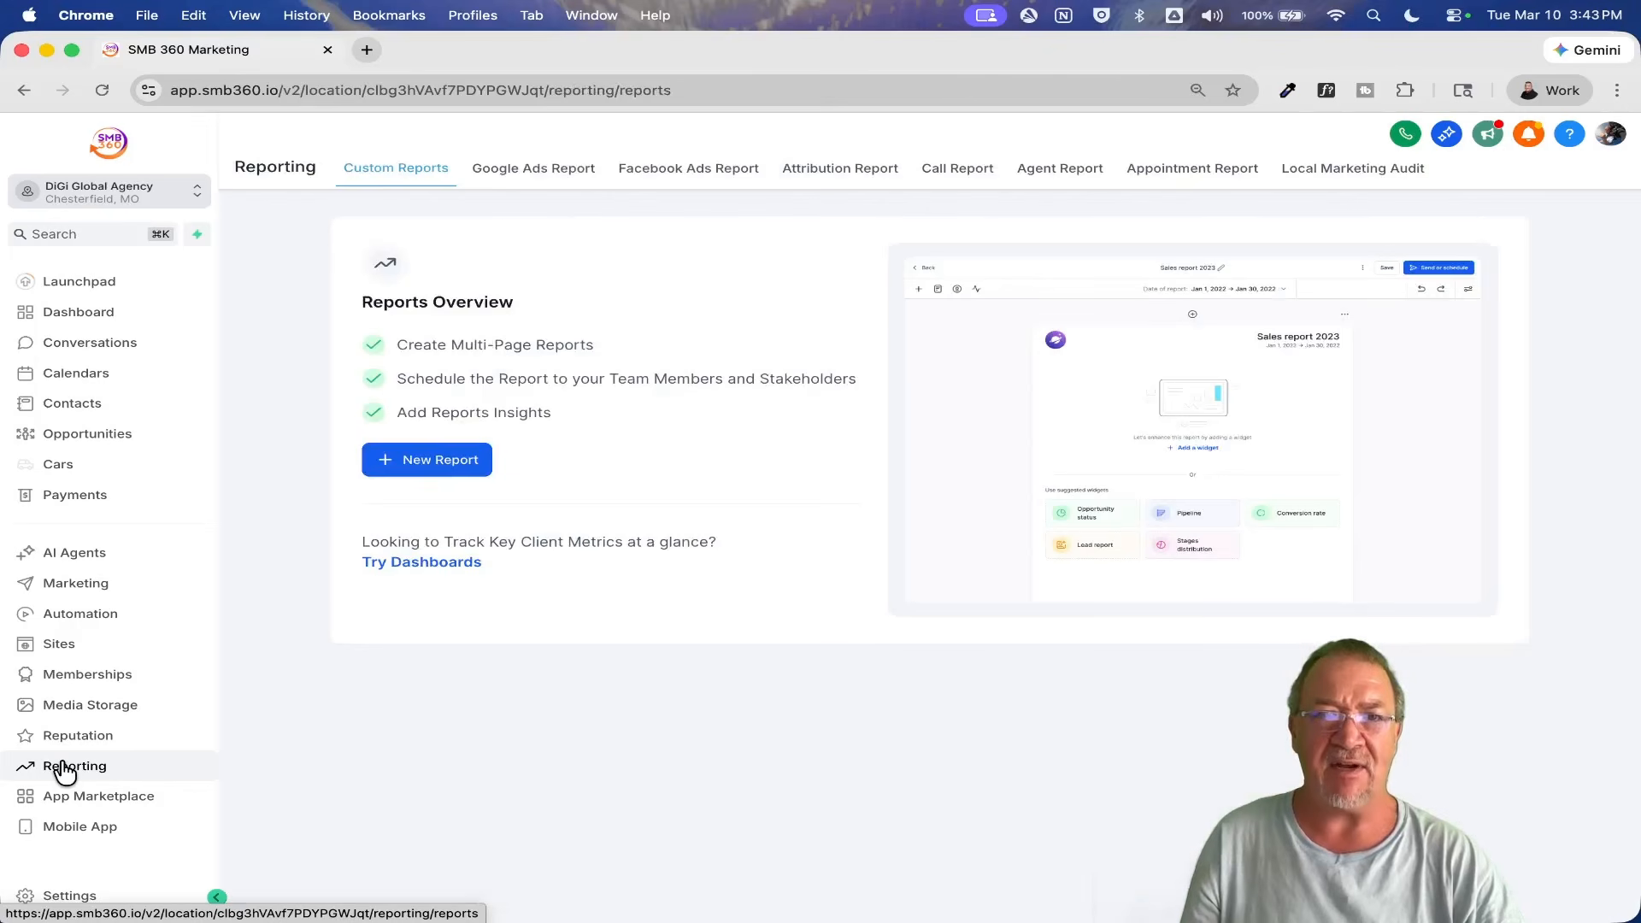
pyautogui.click(430, 462)
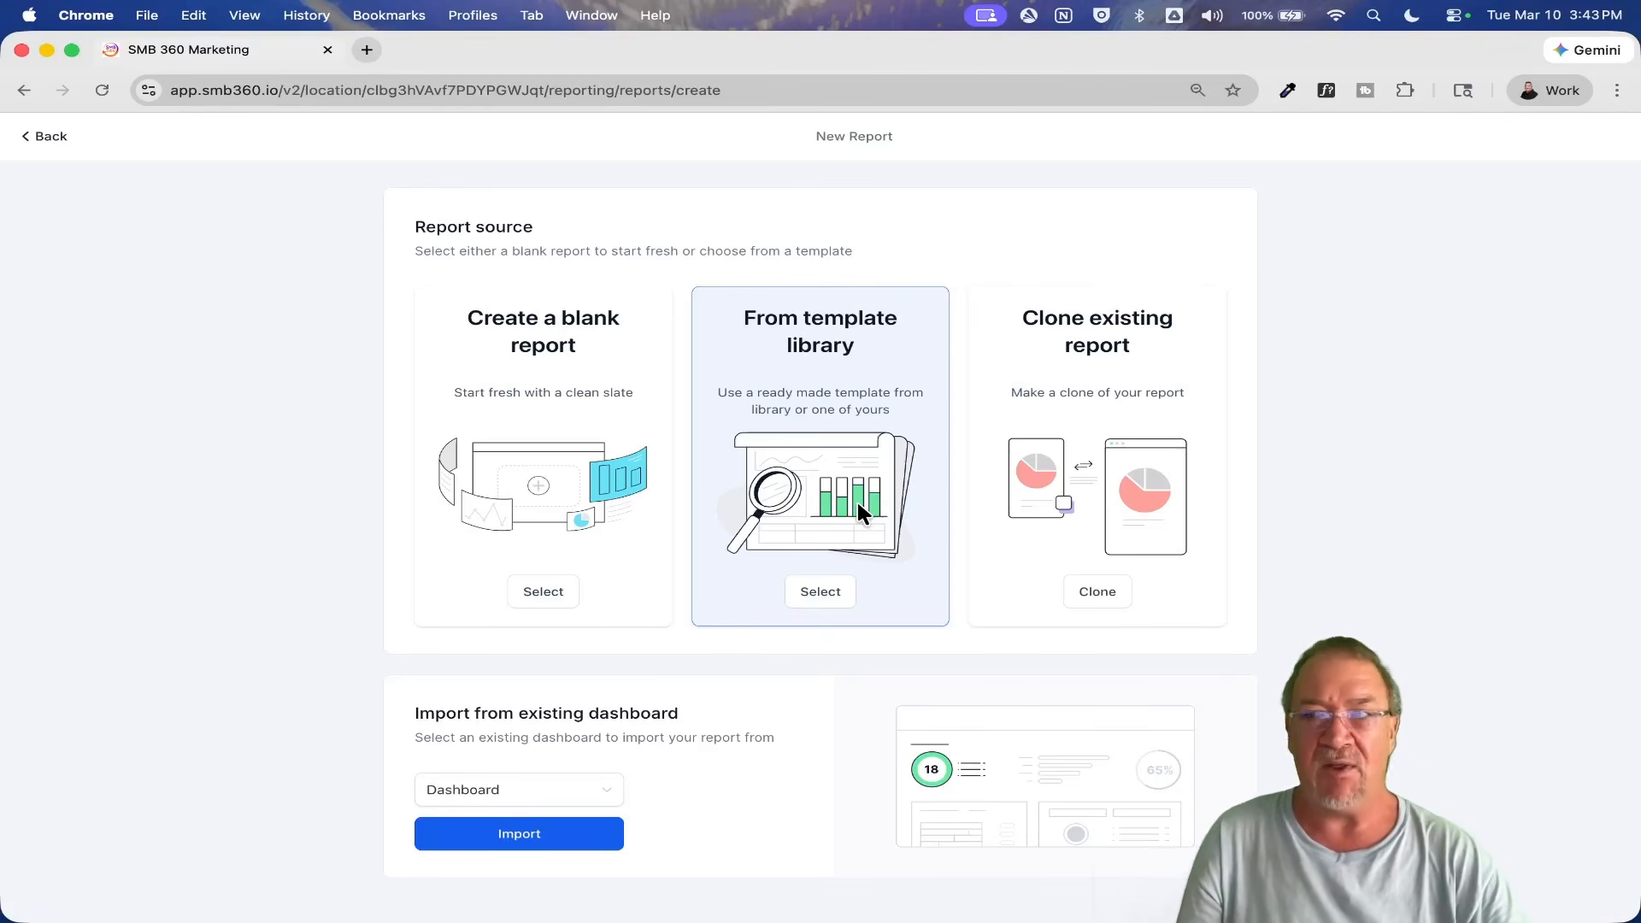
pyautogui.scroll(3, 520, 742)
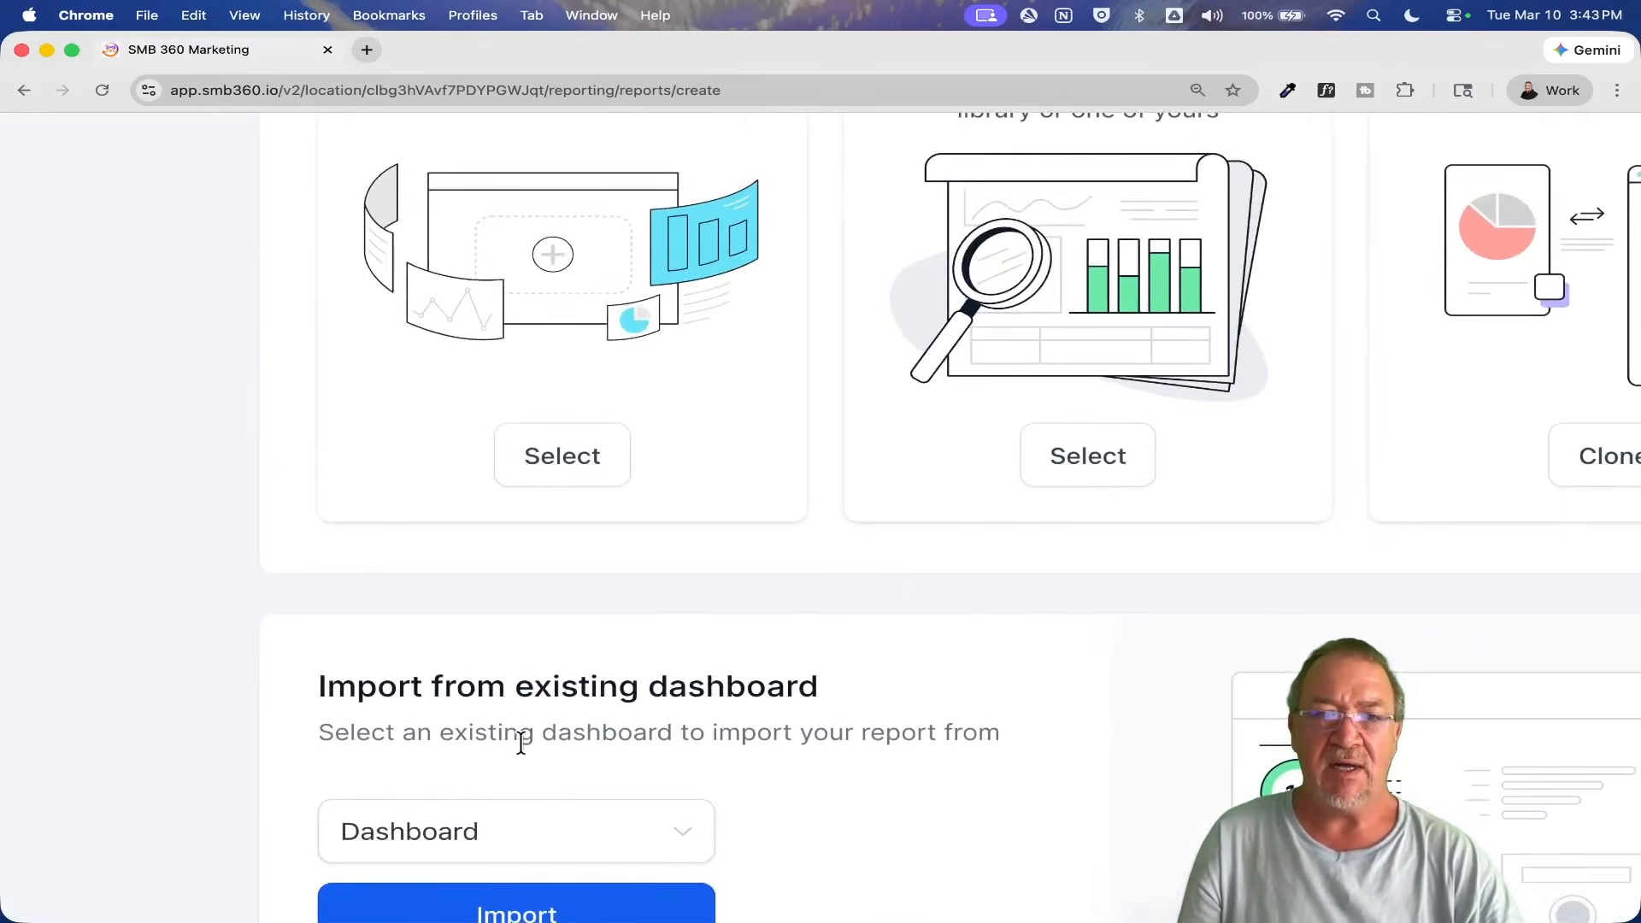
pyautogui.scroll(-2, 520, 741)
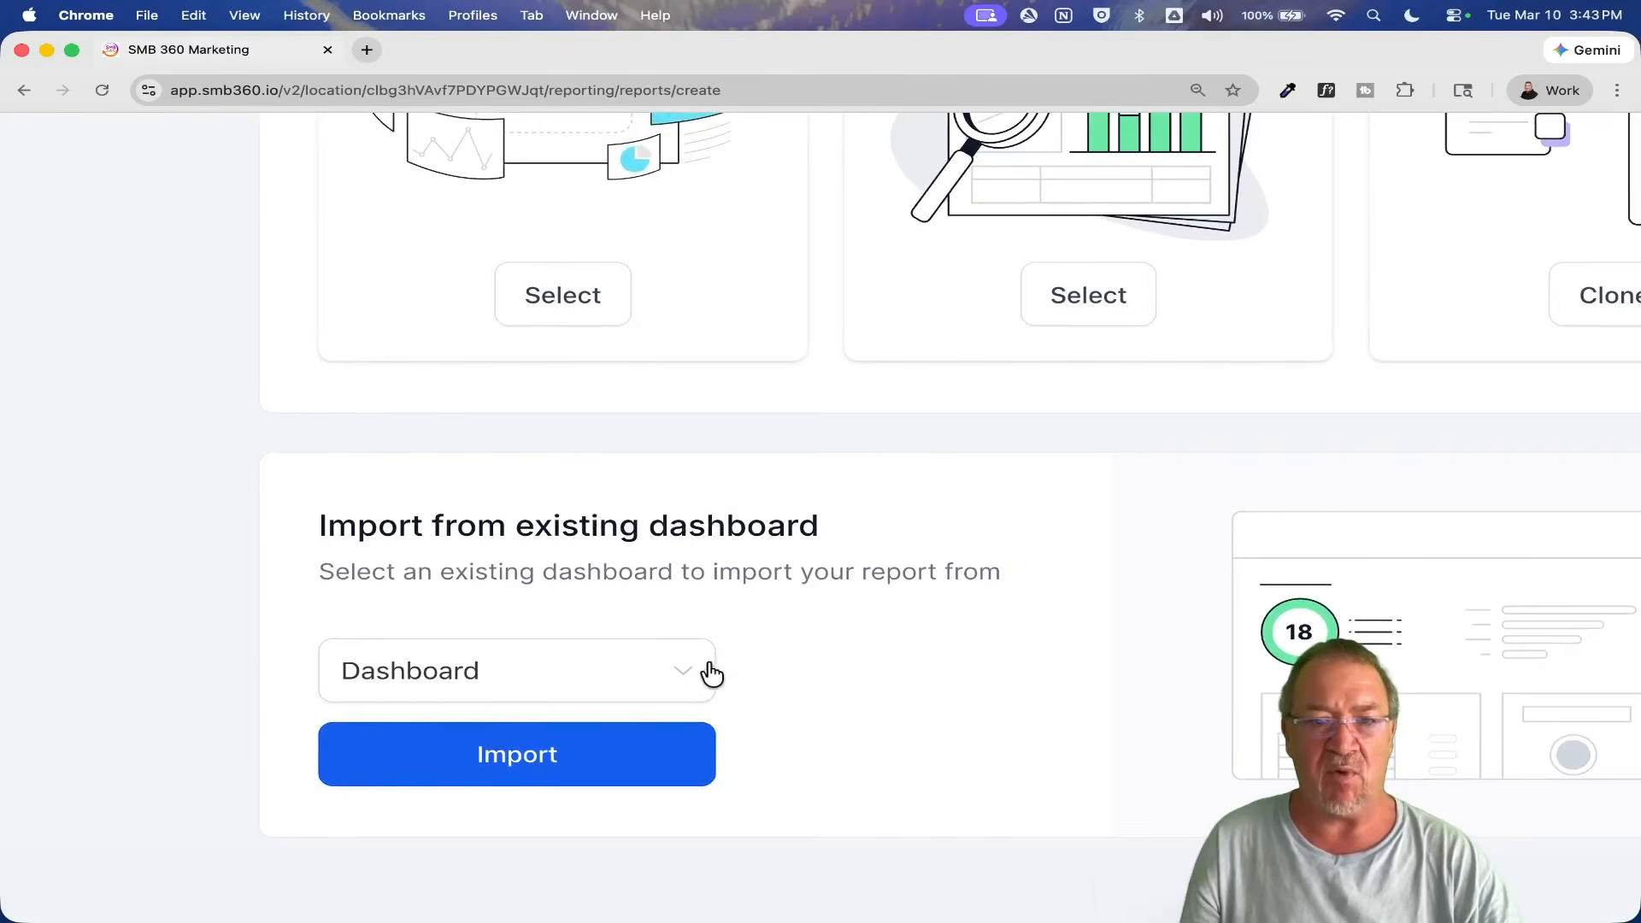
pyautogui.click(679, 674)
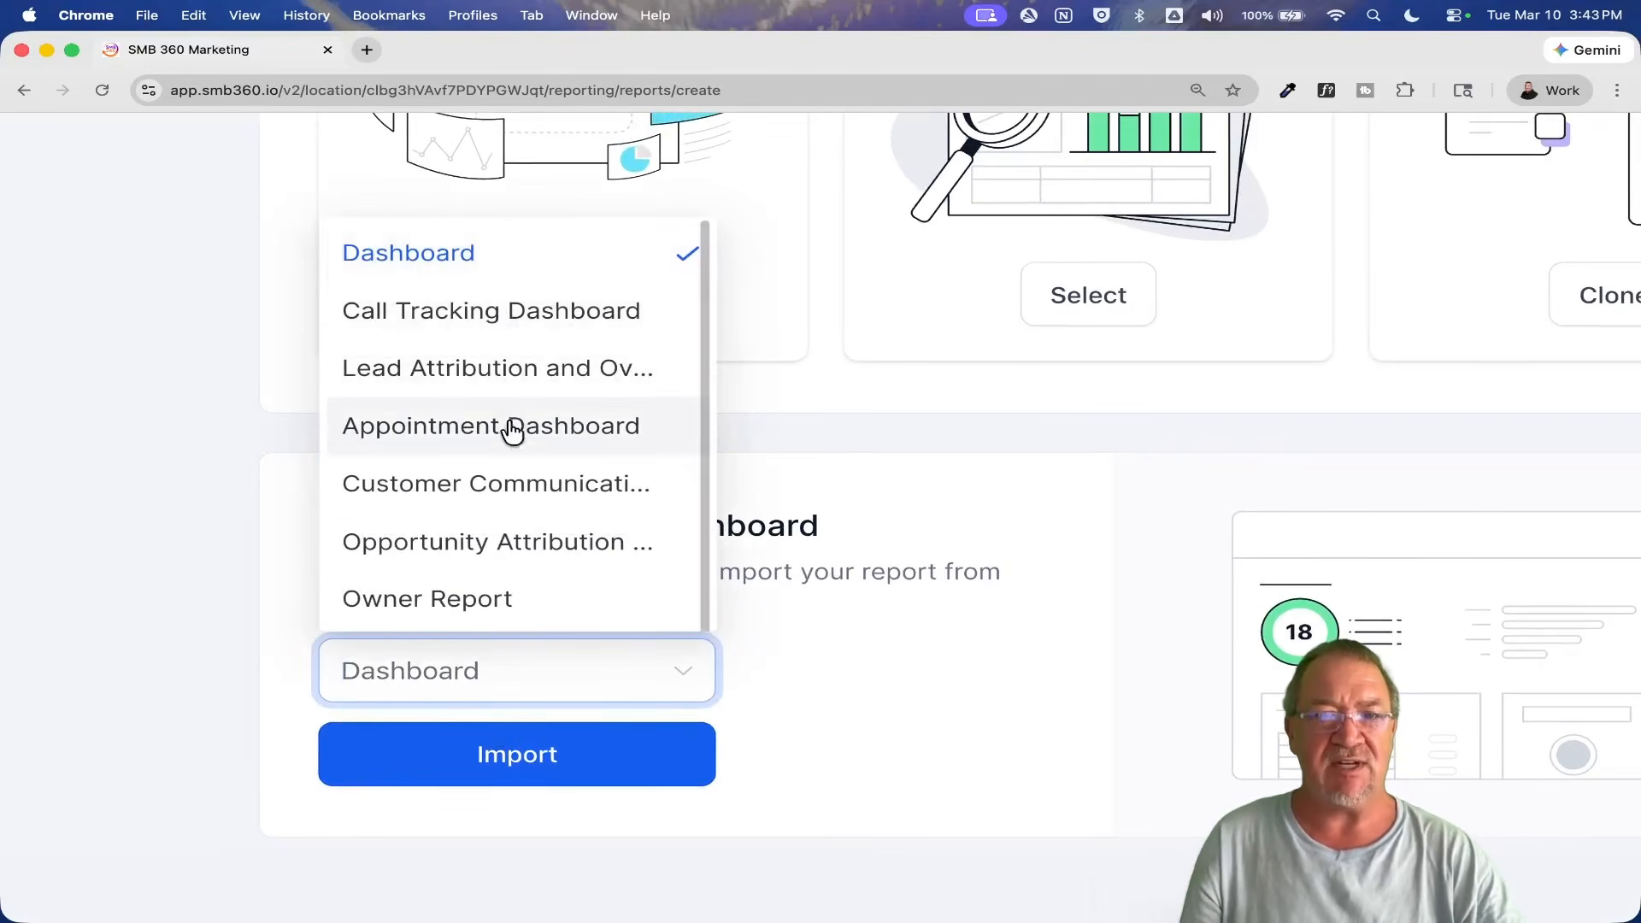
pyautogui.click(470, 606)
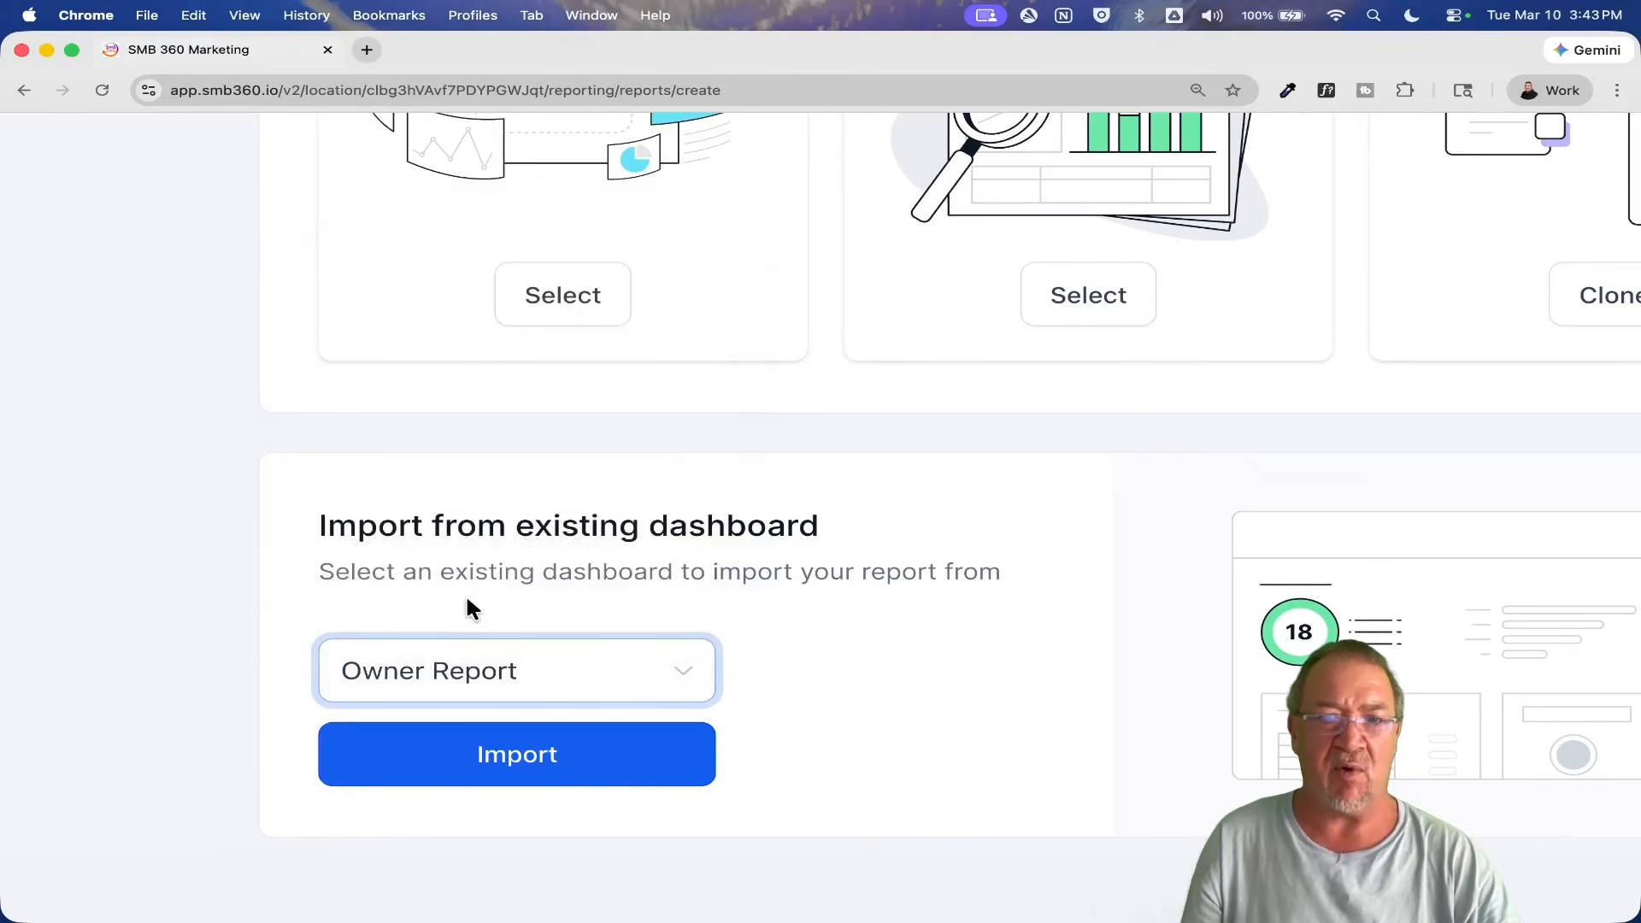
pyautogui.click(526, 761)
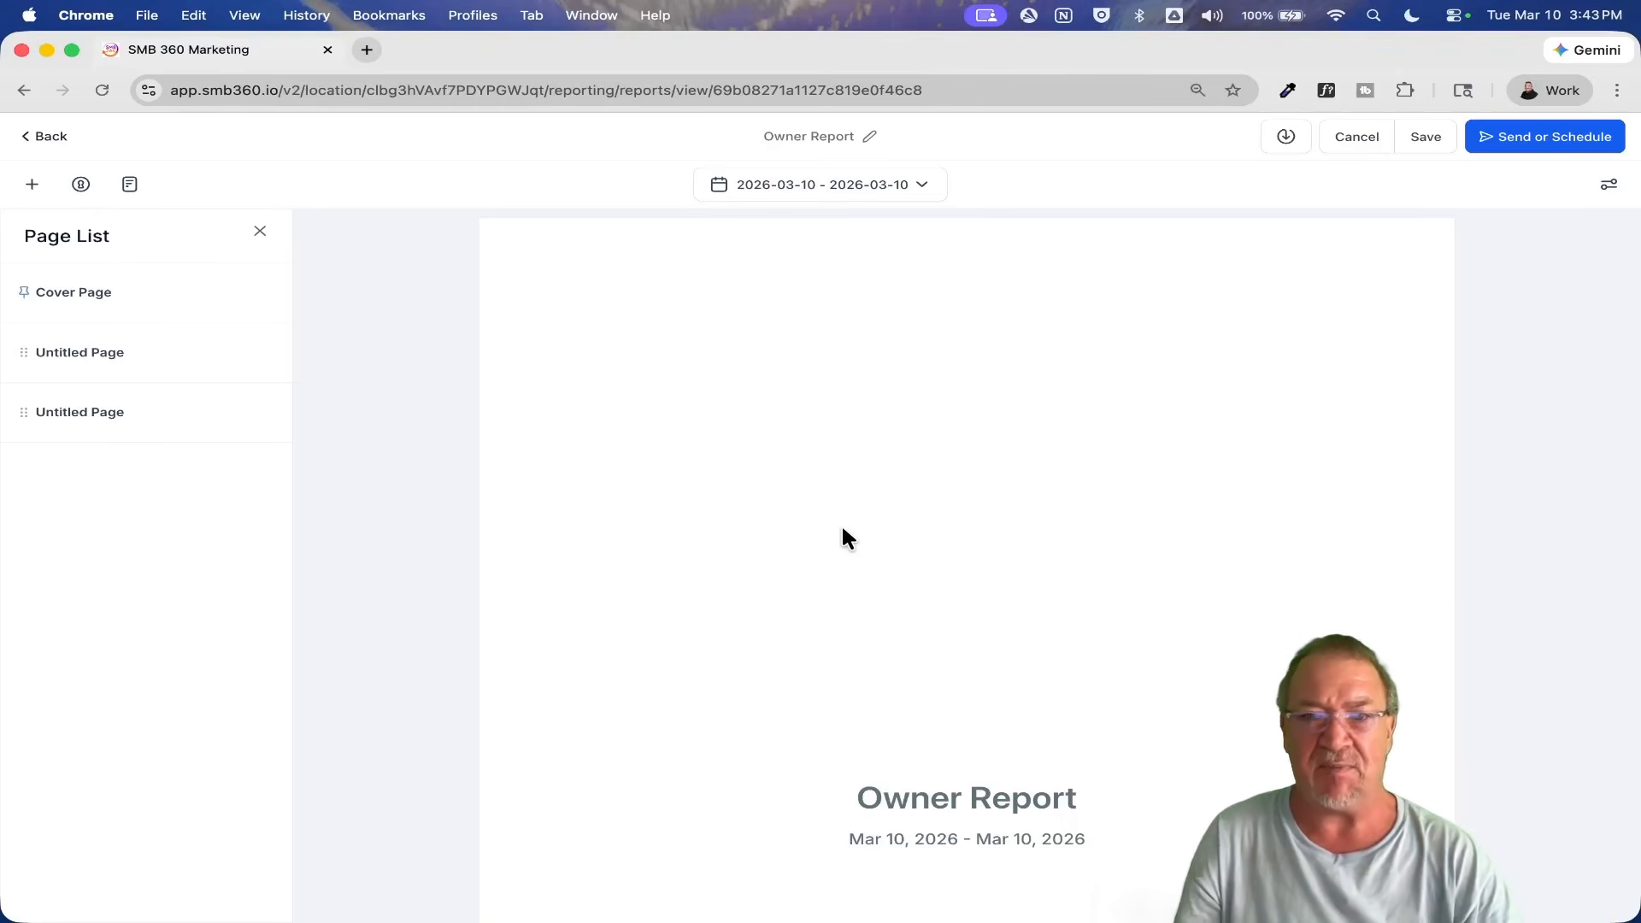
pyautogui.scroll(-15, 842, 528)
pyautogui.scroll(-10, 846, 544)
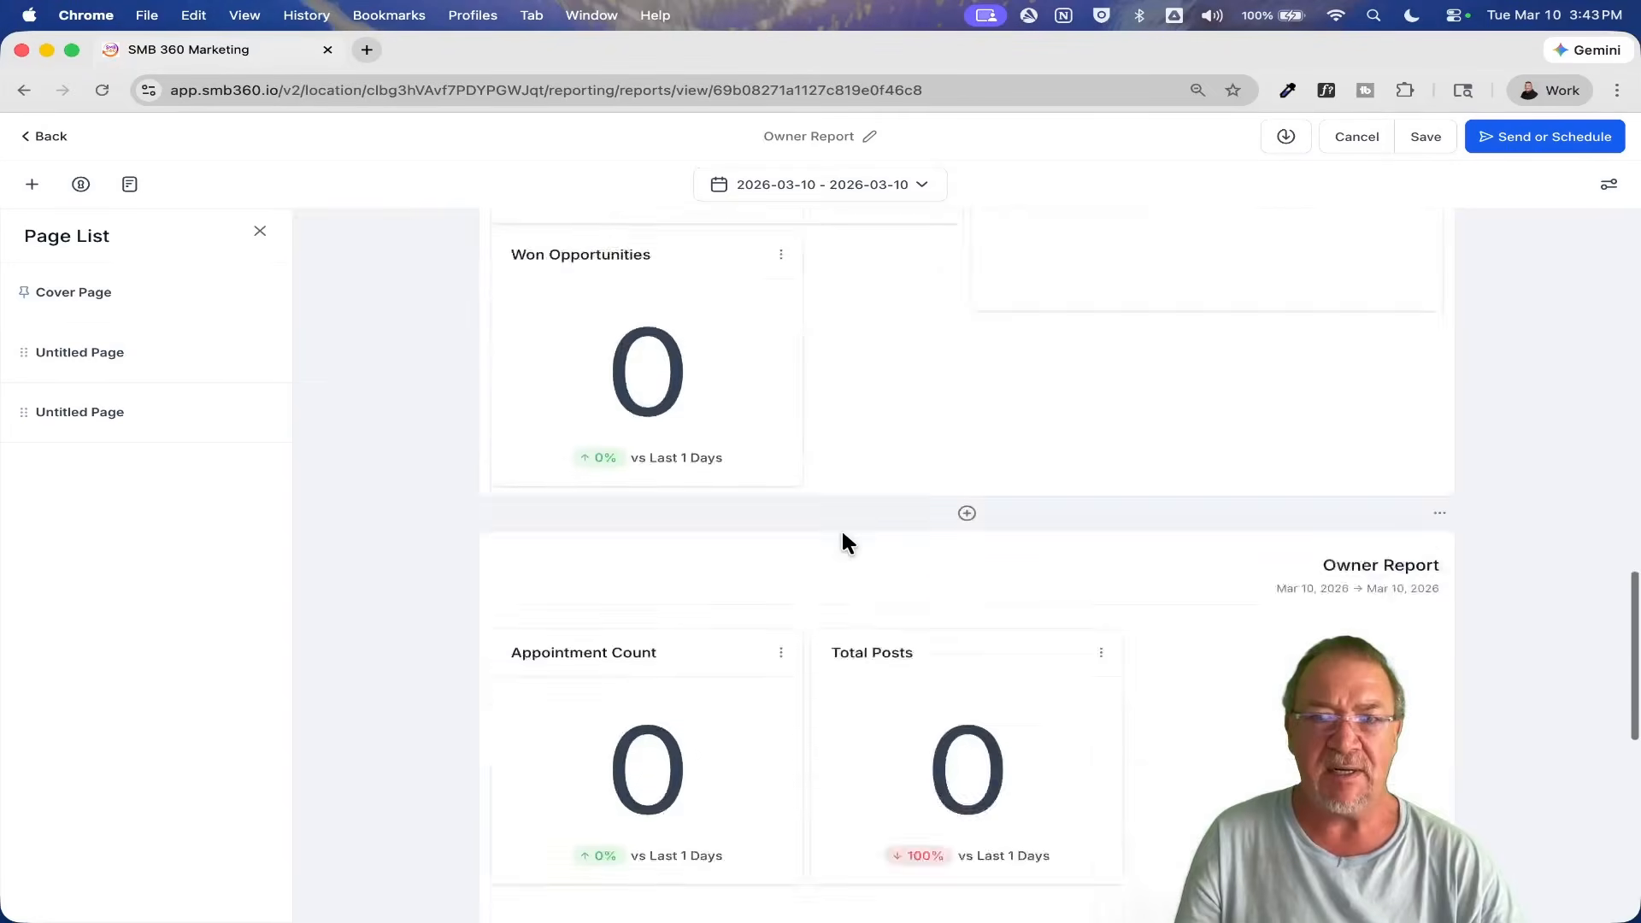
pyautogui.scroll(15, 844, 541)
pyautogui.scroll(10, 842, 534)
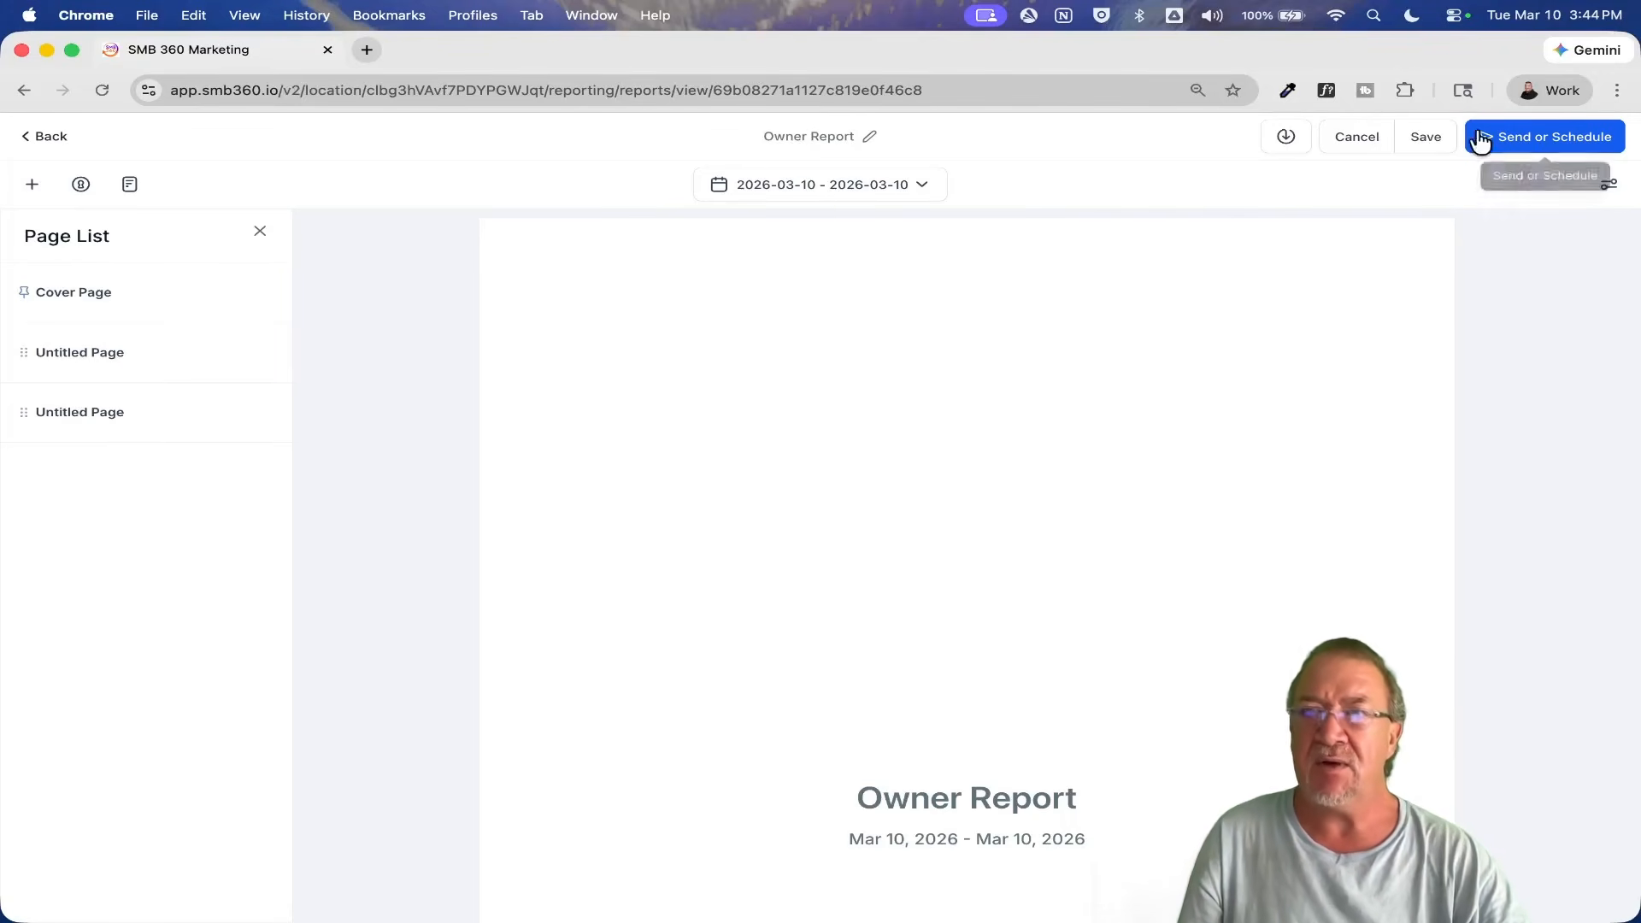
# Step: Open the report's send schedule, set the time to 5:00 AM and the comparison date range to No comparison
pyautogui.click(1535, 141)
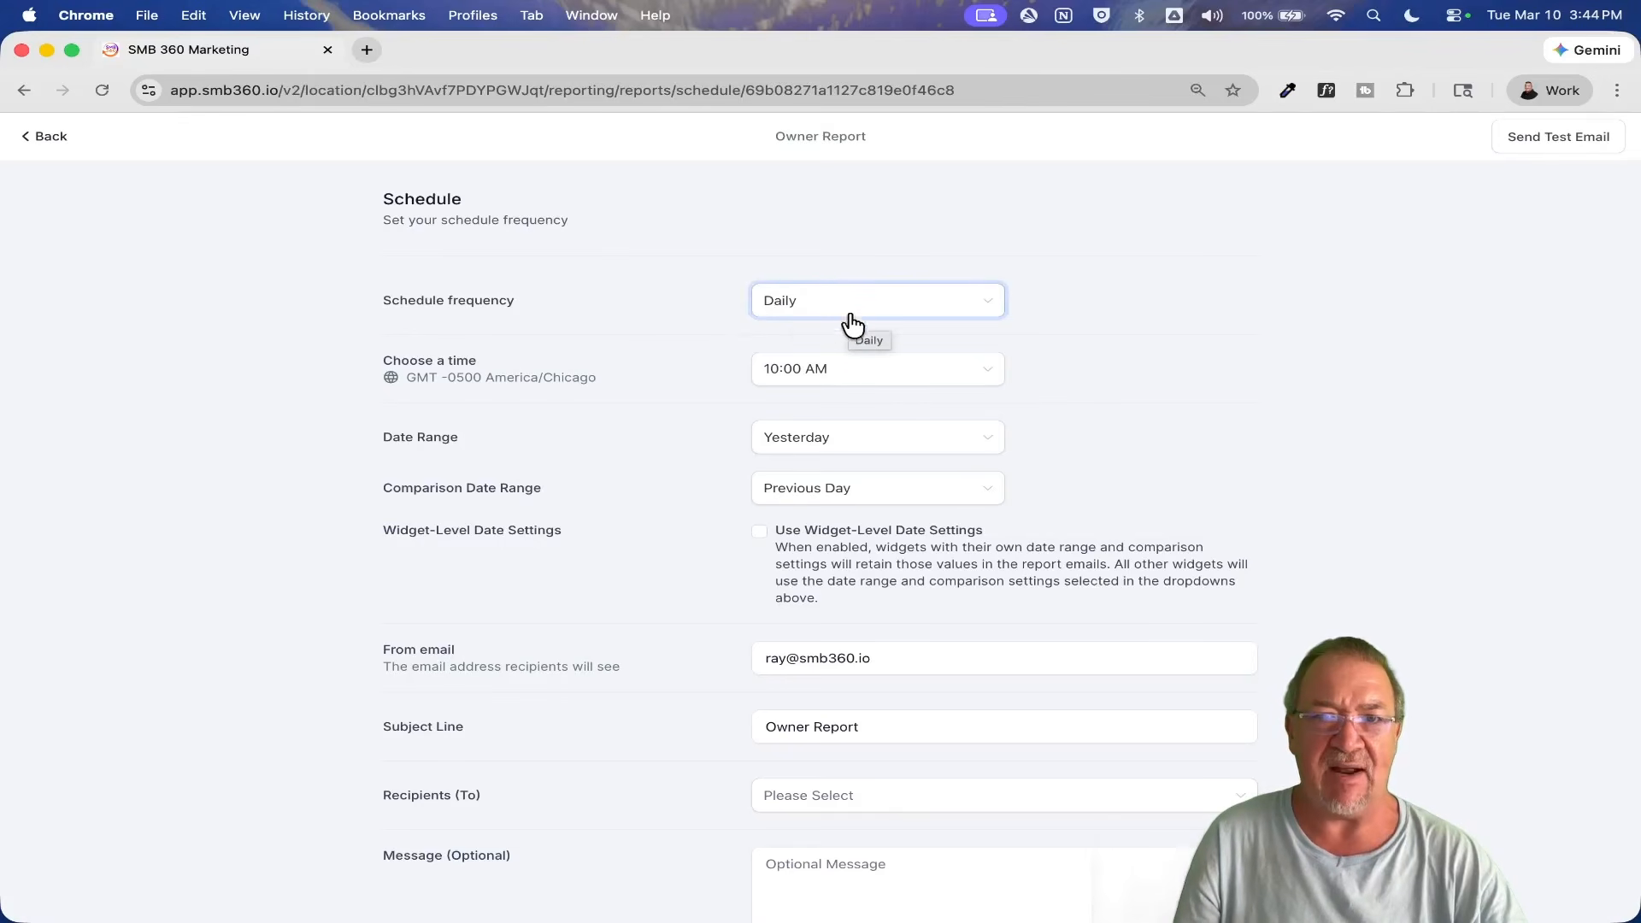
pyautogui.click(860, 384)
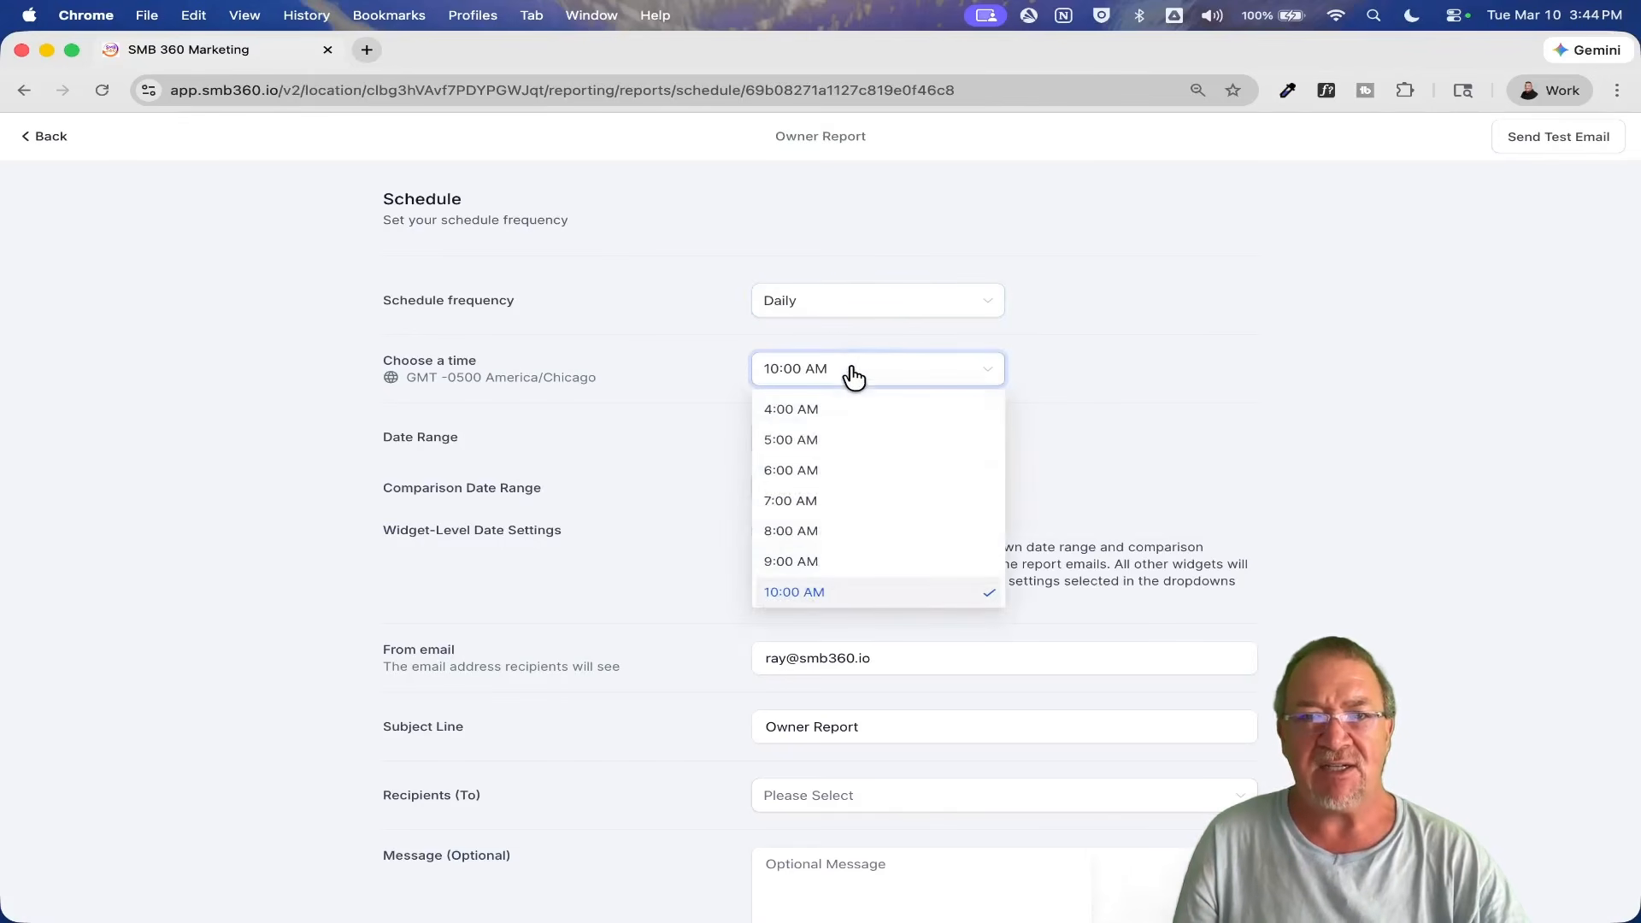
pyautogui.click(821, 438)
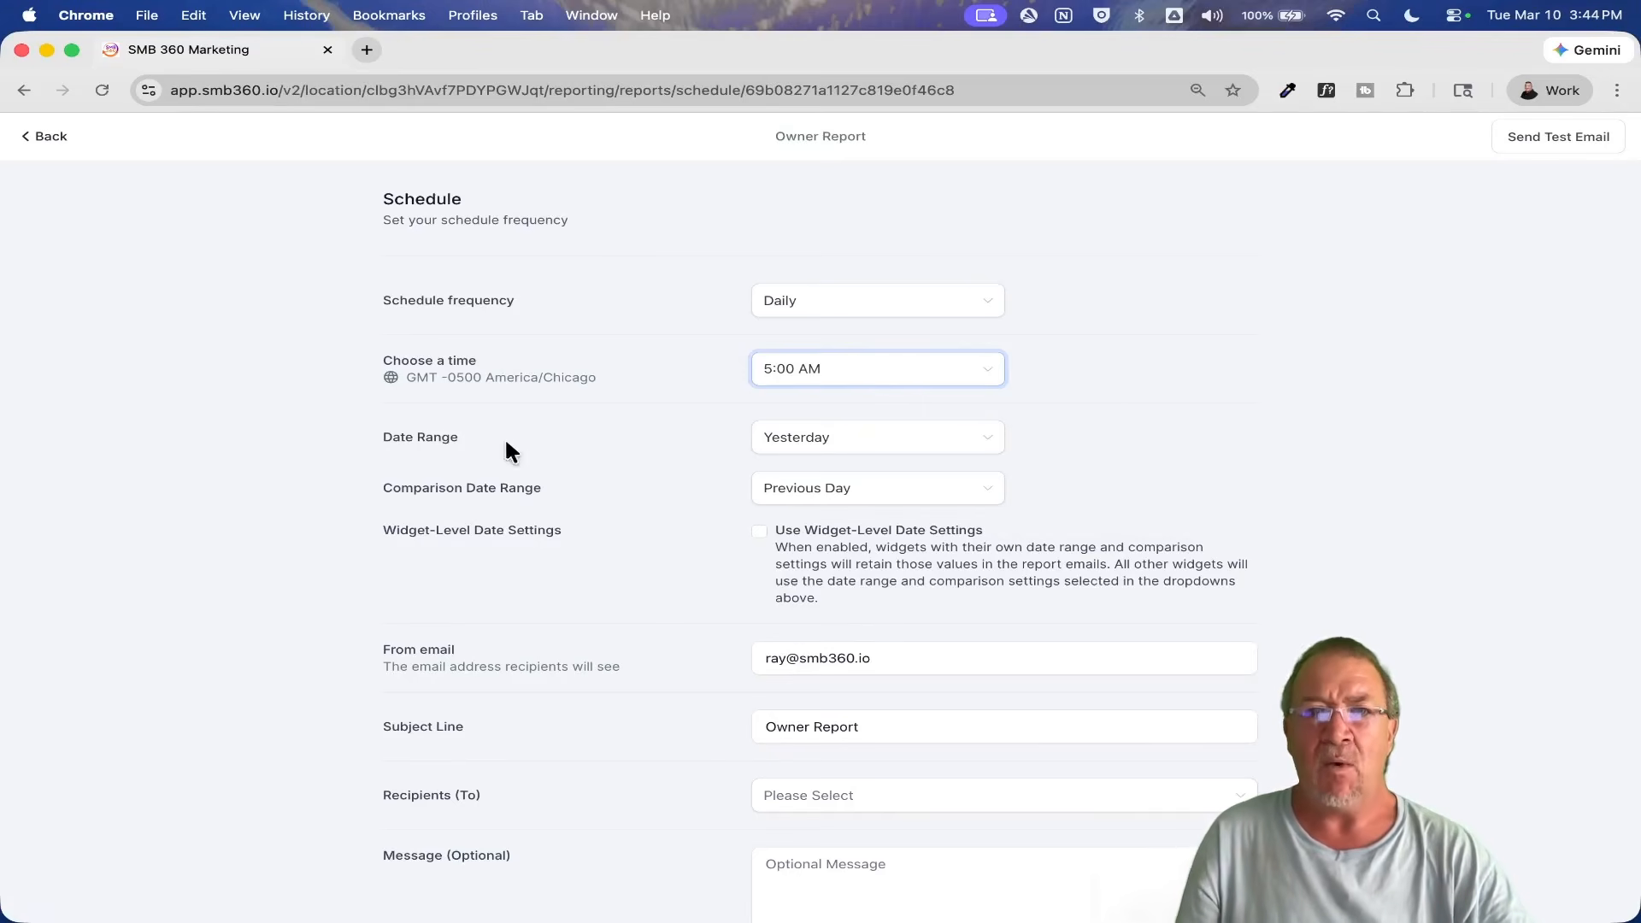
pyautogui.click(843, 496)
pyautogui.click(835, 527)
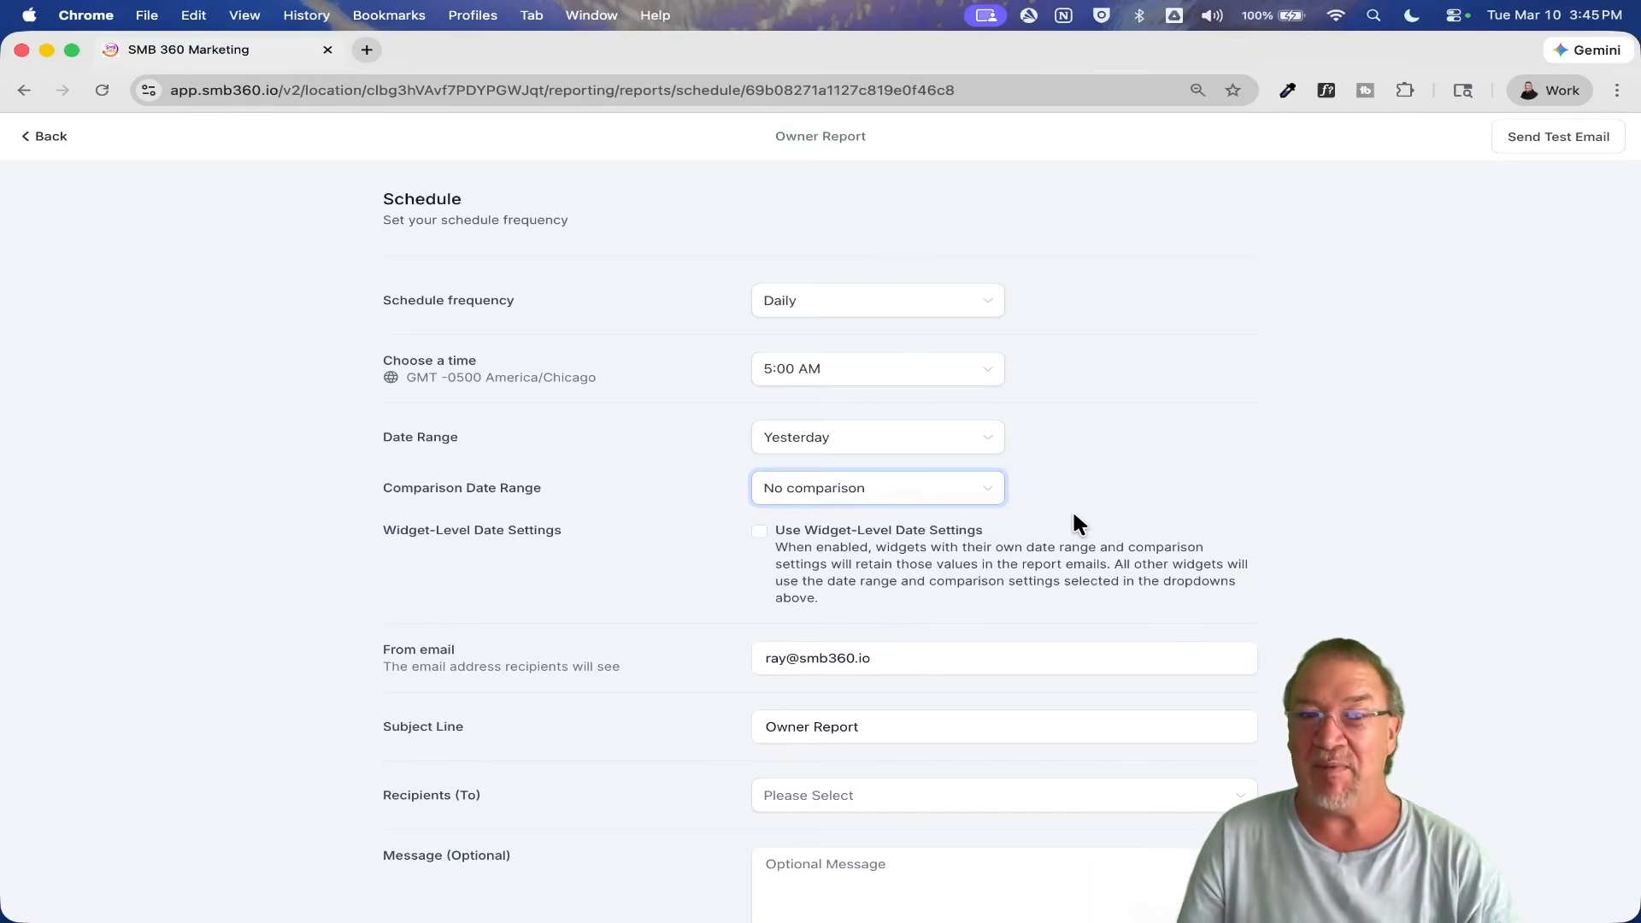
# Step: Examine the schedule's sender email, subject line, recipients and message fields, and return to the reports overview without saving the schedule
pyautogui.scroll(-3, 1072, 509)
pyautogui.click(967, 542)
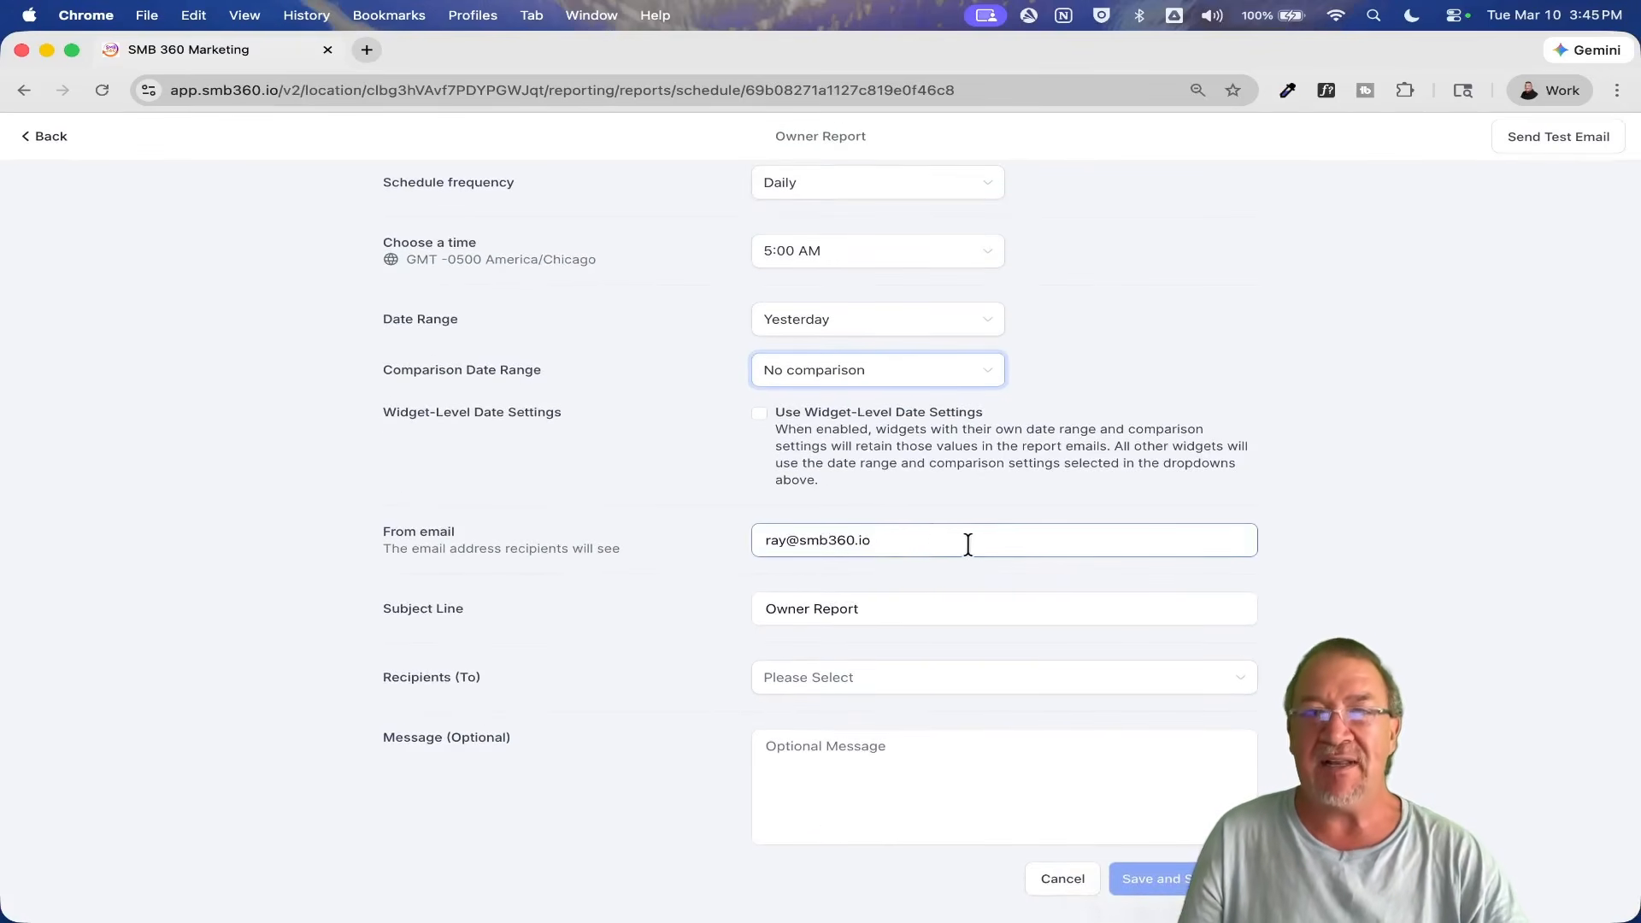
pyautogui.moveTo(897, 542); pyautogui.dragTo(637, 525)
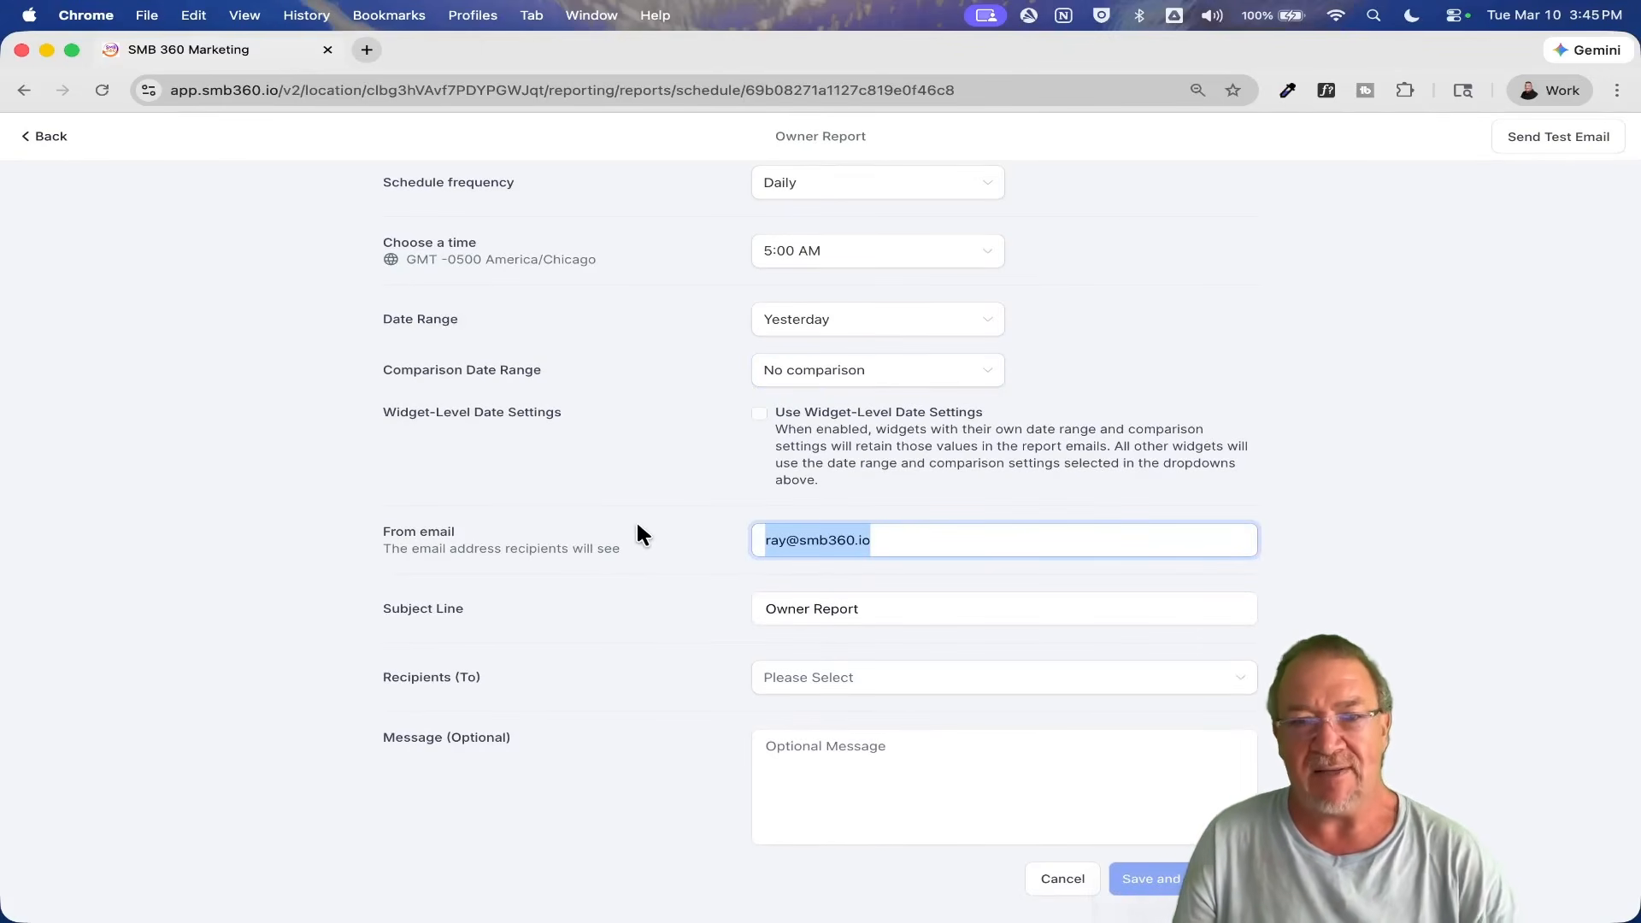
pyautogui.moveTo(880, 608); pyautogui.dragTo(661, 608)
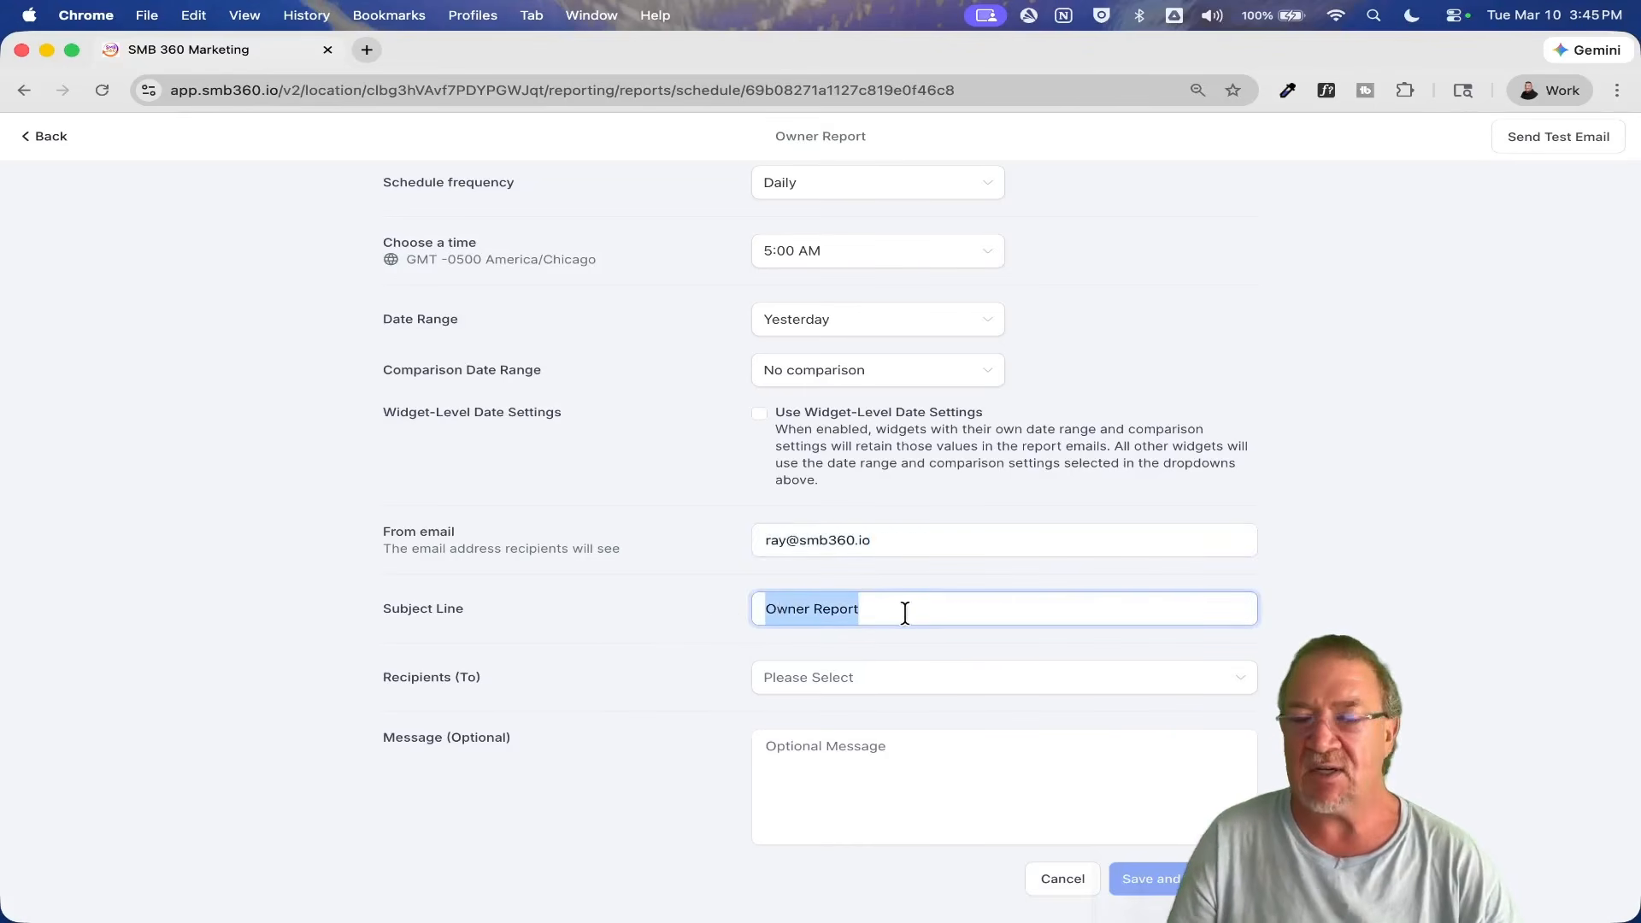
pyautogui.click(849, 683)
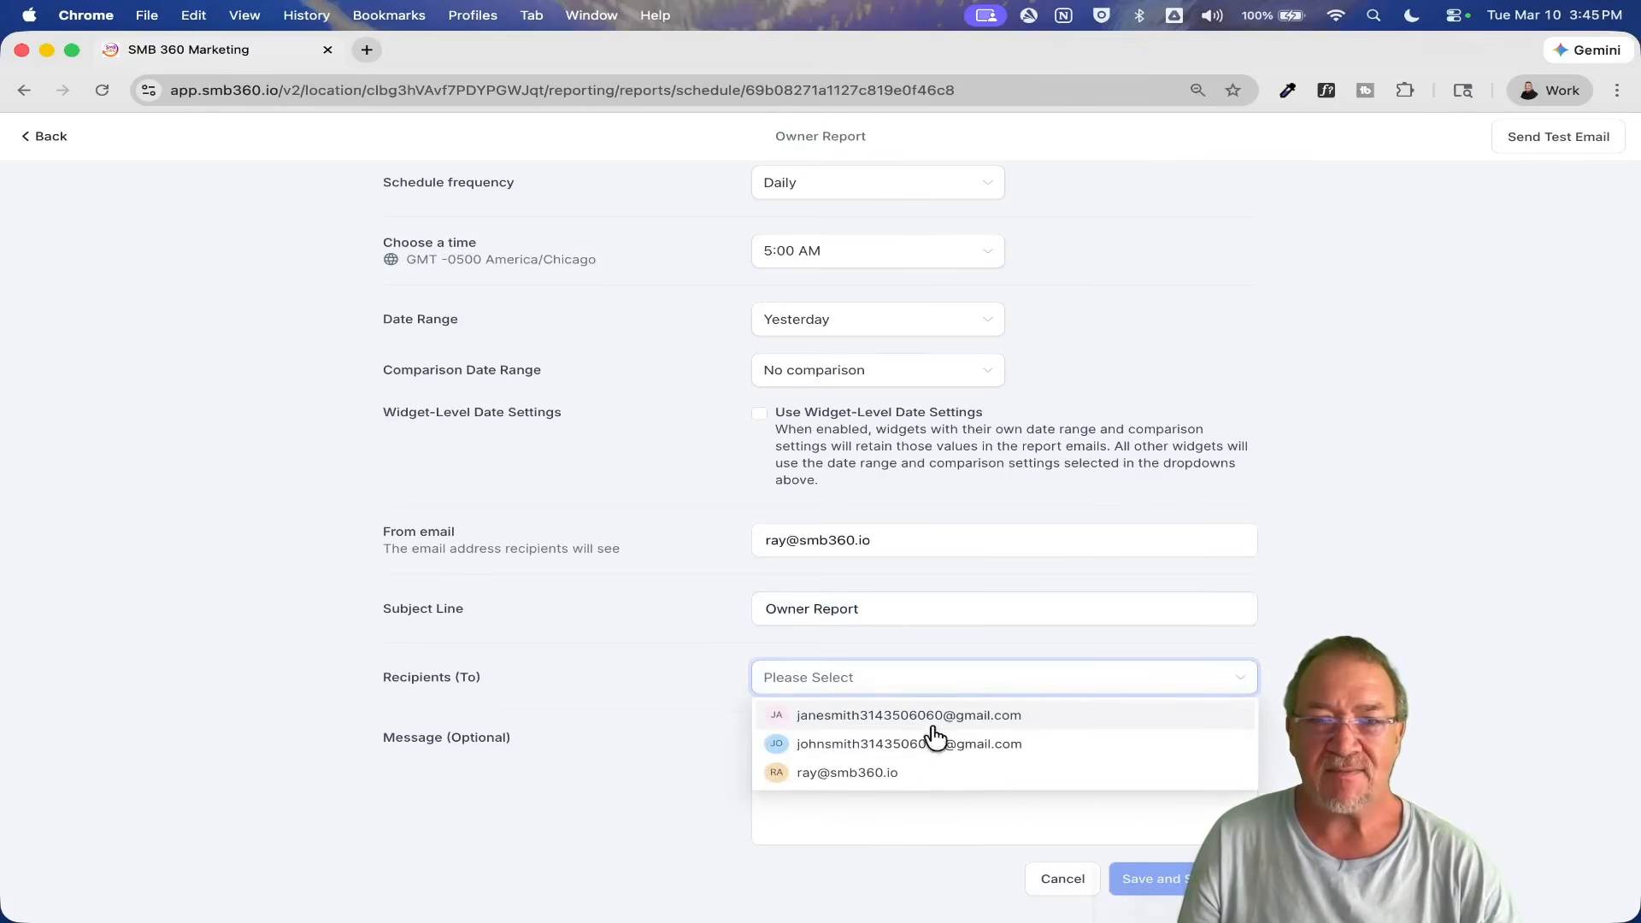
pyautogui.click(663, 656)
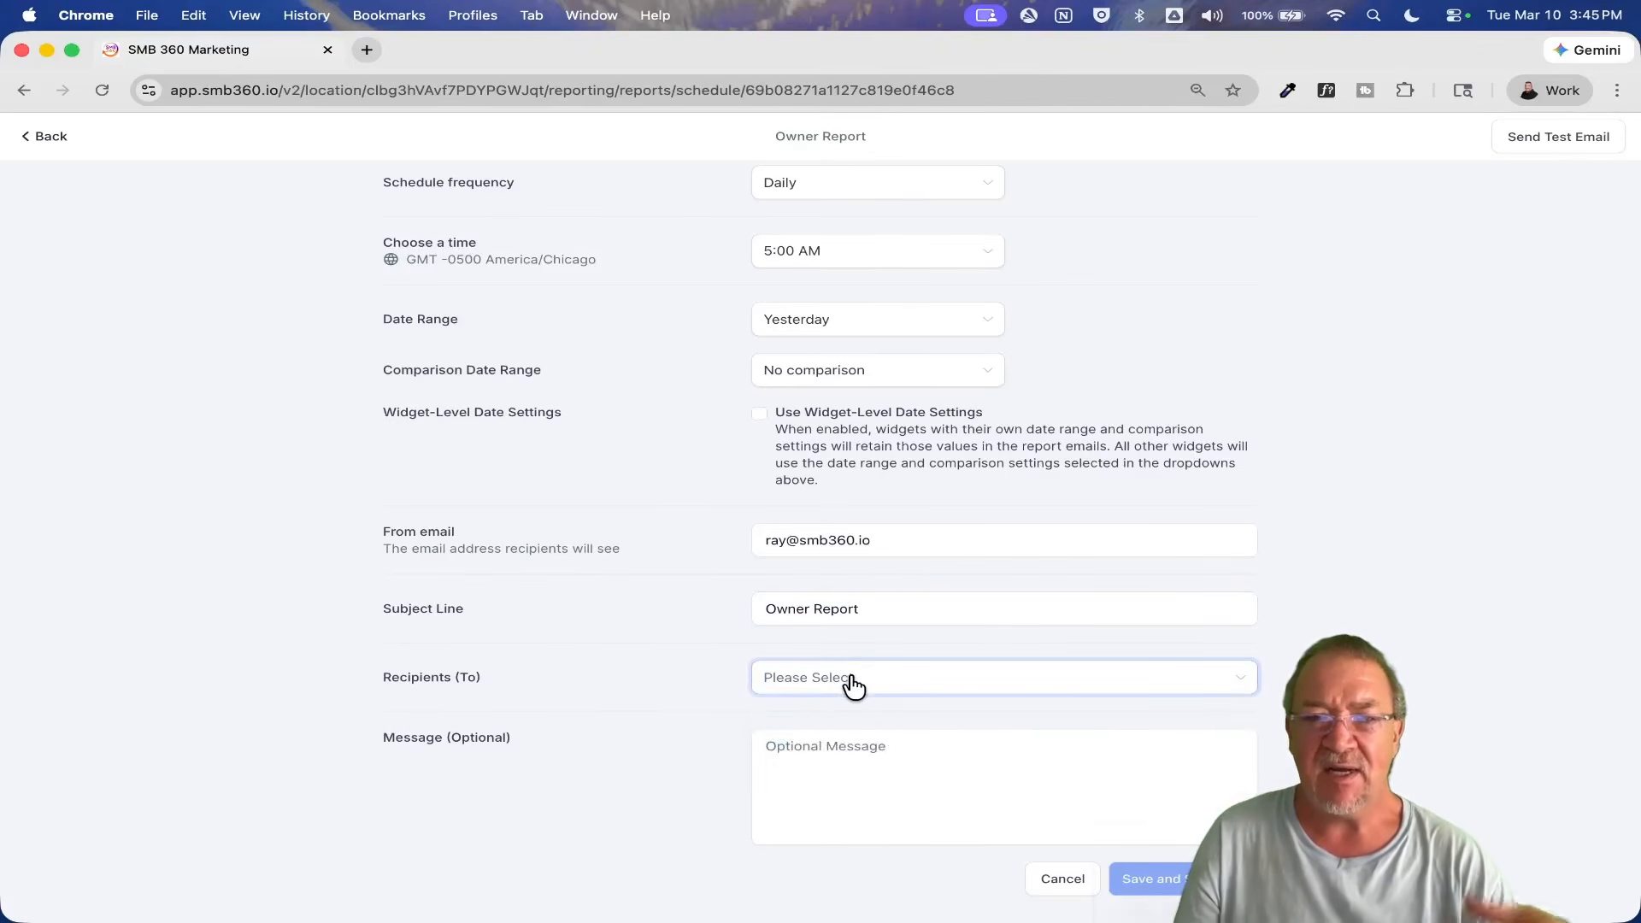
pyautogui.click(864, 747)
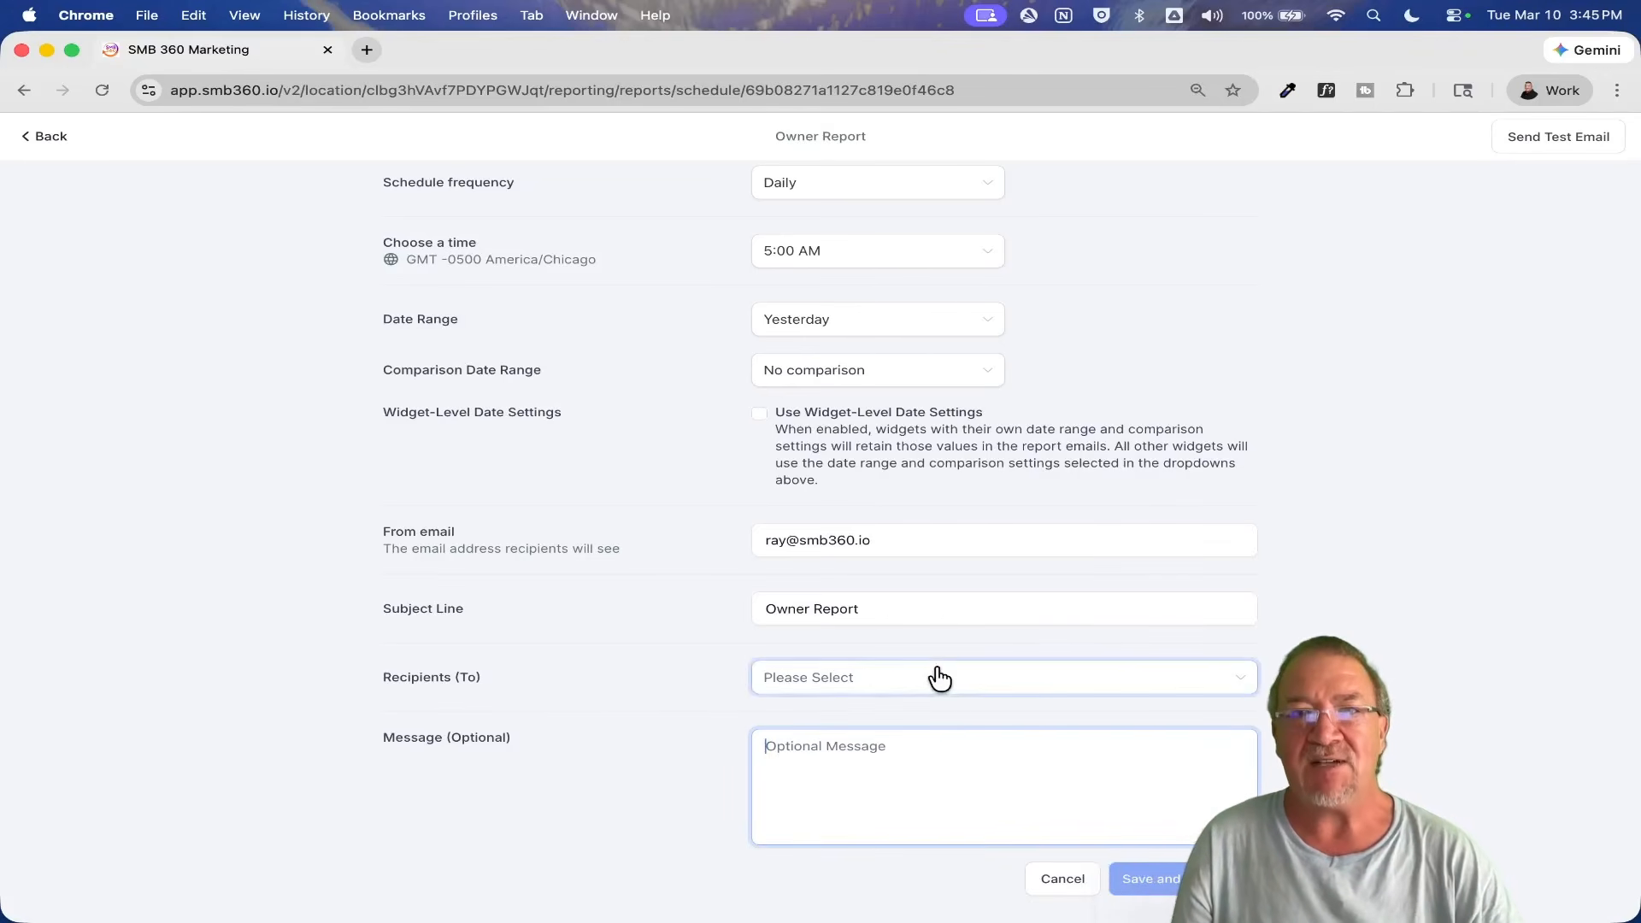
pyautogui.scroll(2, 934, 678)
pyautogui.click(53, 139)
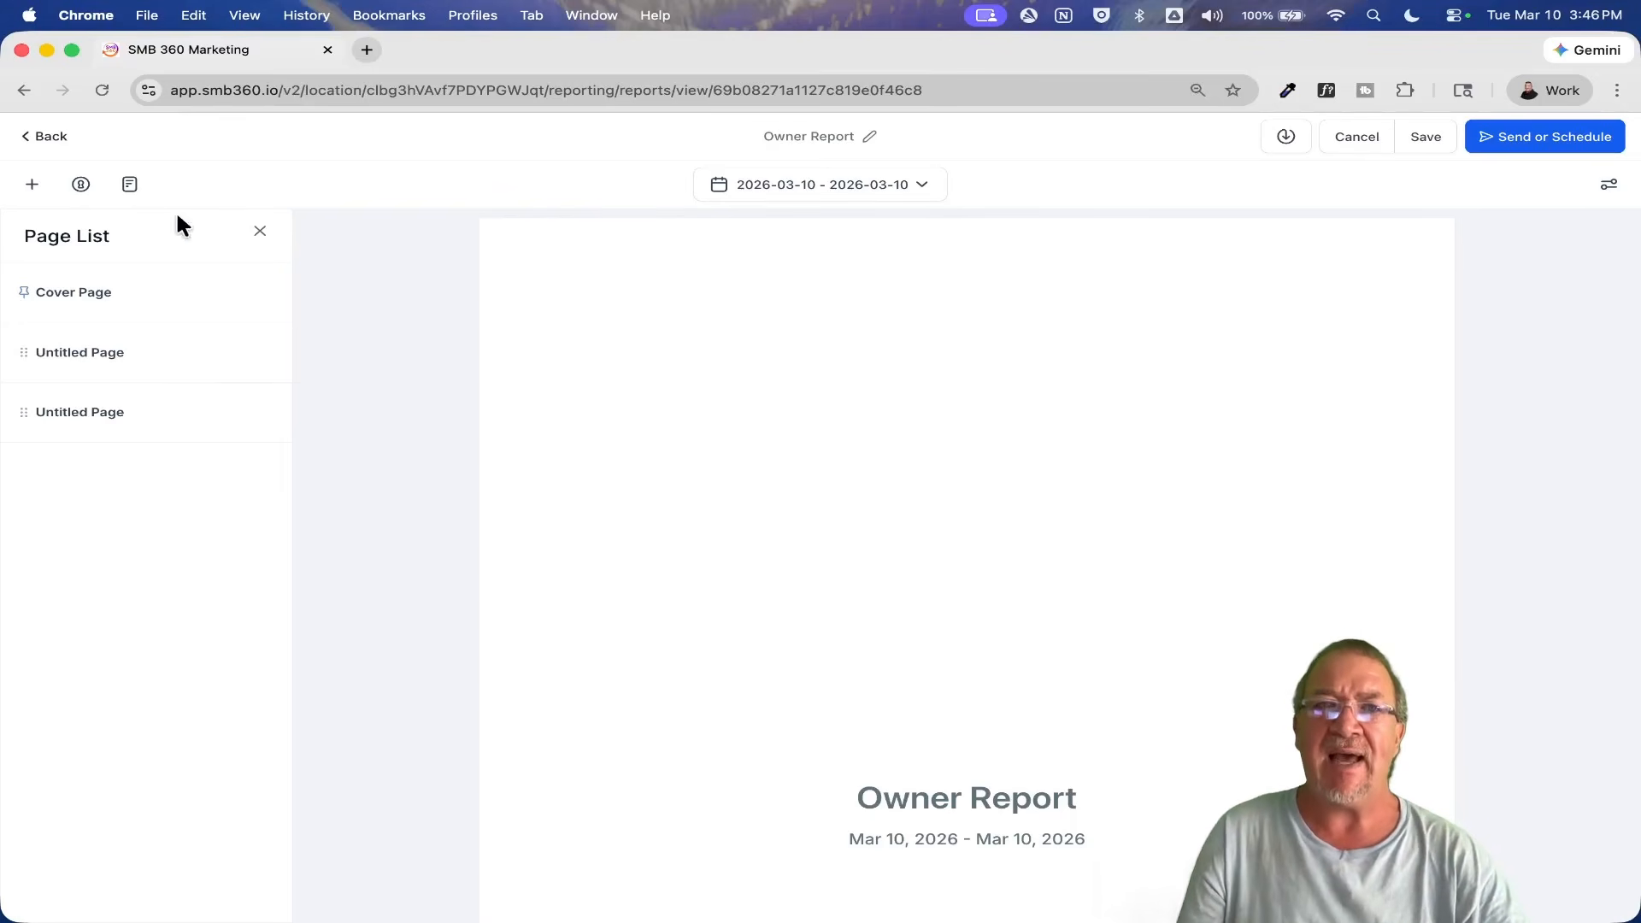
pyautogui.click(38, 136)
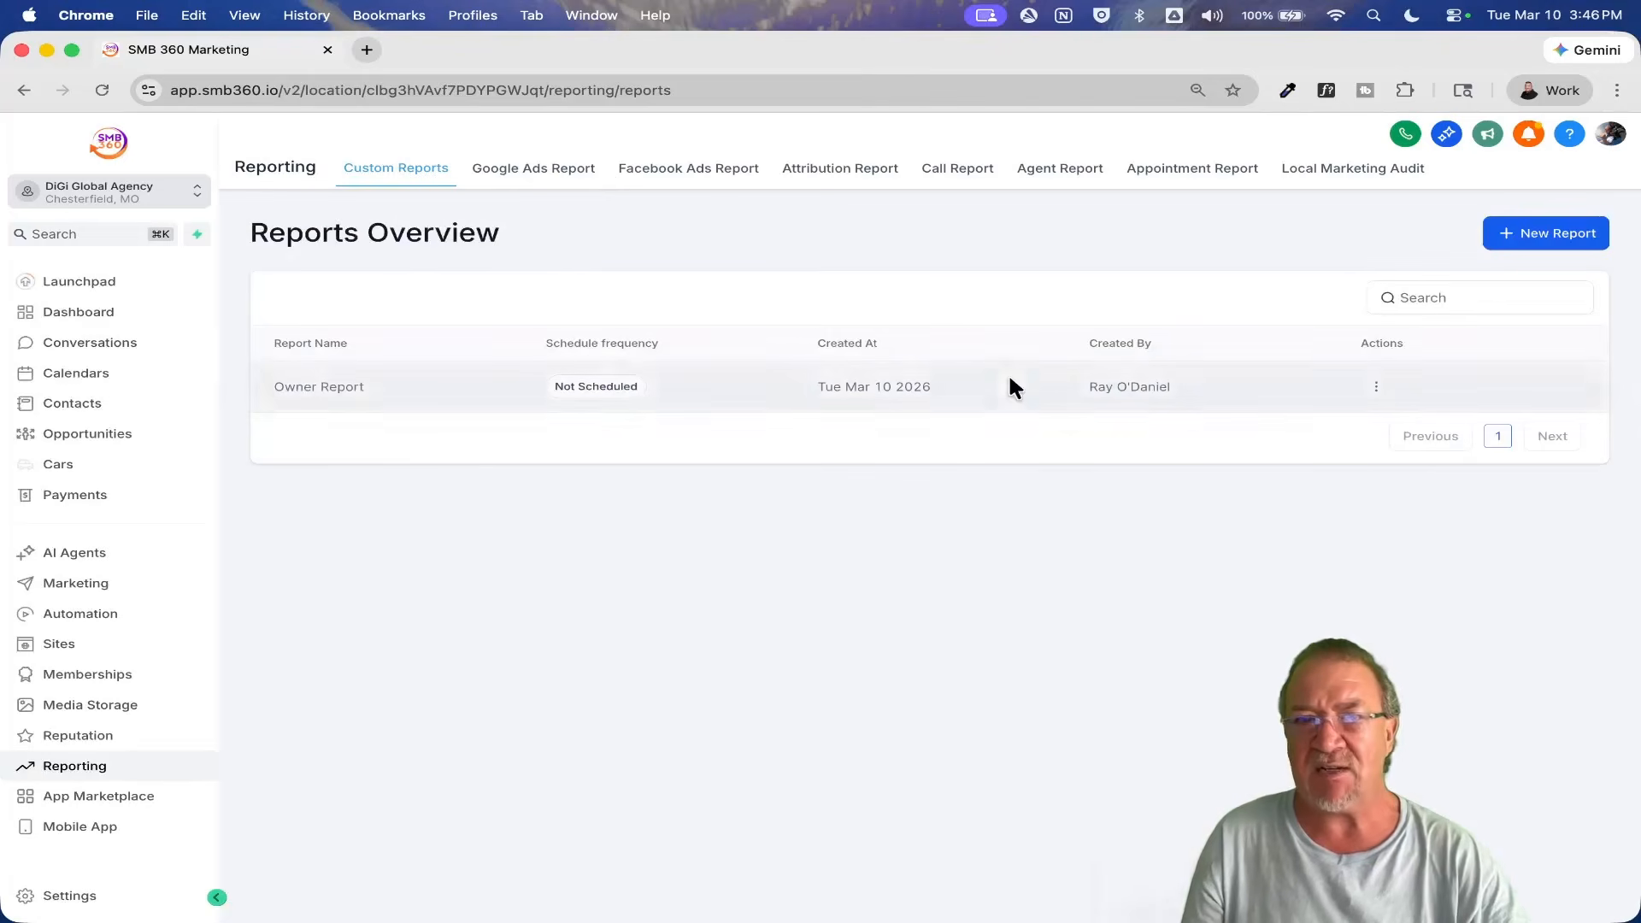